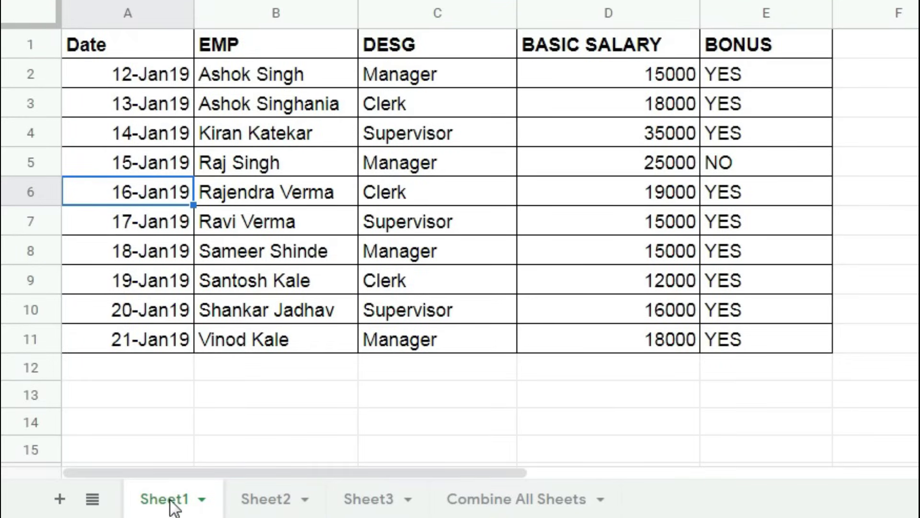
# - Look over Sheet1, Sheet2, Sheet3 and the Combine All Sheets tab
pyautogui.click(171, 340)
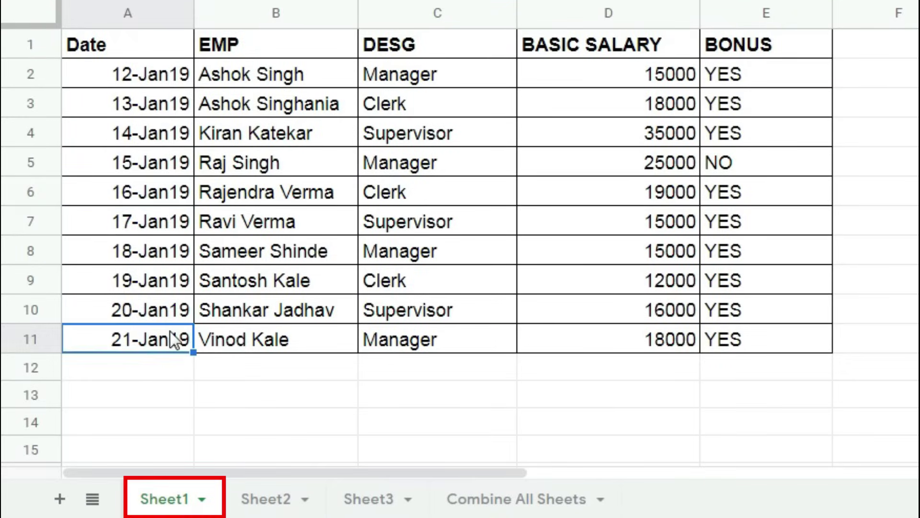
pyautogui.click(268, 499)
pyautogui.click(381, 508)
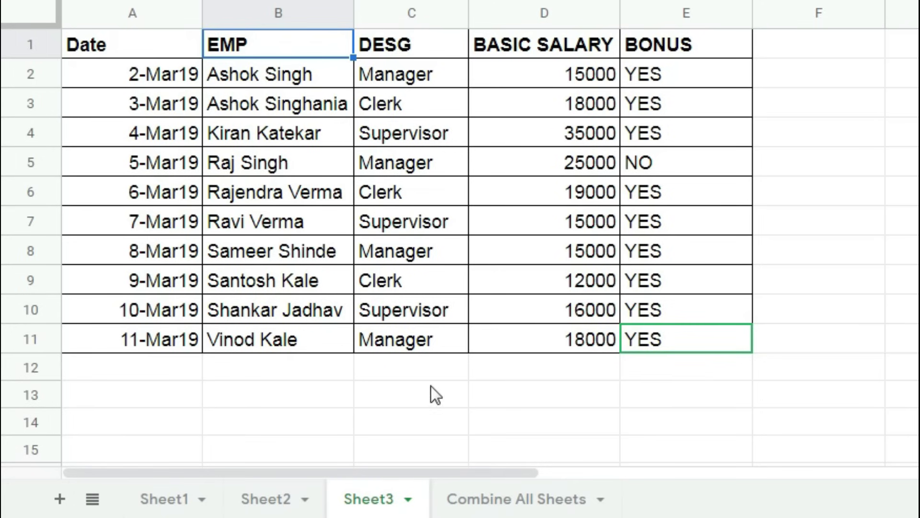
pyautogui.click(529, 507)
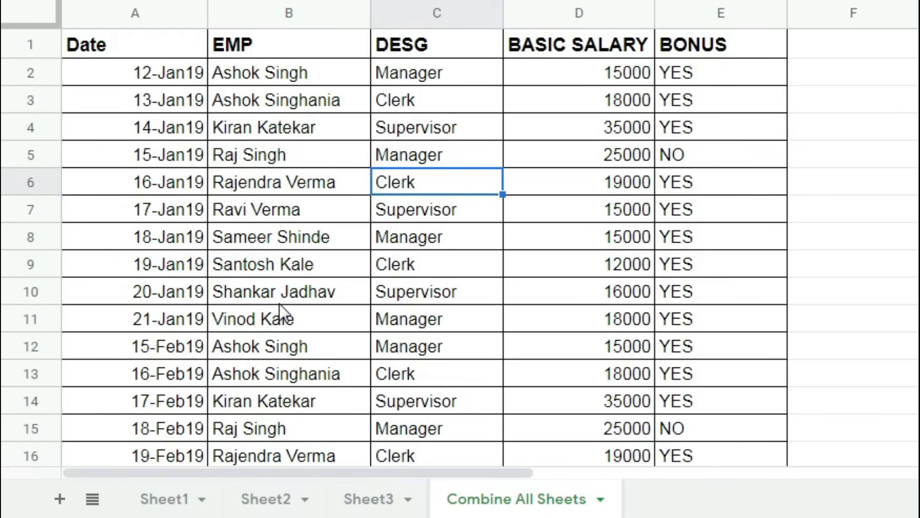
# - Copy the 21-Jan19 record in row 11 down into rows 12–13 and verify them on Combine All Sheets
pyautogui.click(165, 497)
pyautogui.moveTo(160, 343)
pyautogui.mouseDown()
pyautogui.moveTo(811, 350)
pyautogui.moveTo(829, 377)
pyautogui.moveTo(832, 408)
pyautogui.mouseUp()
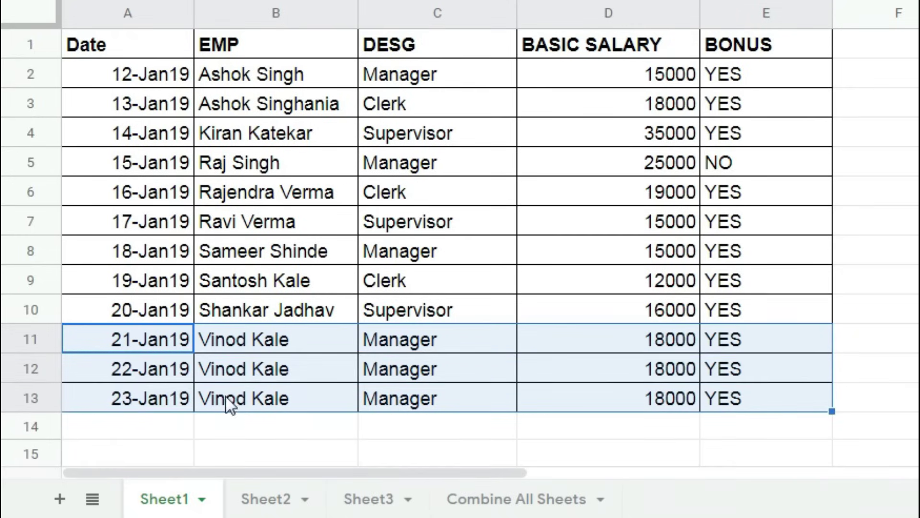
pyautogui.click(509, 508)
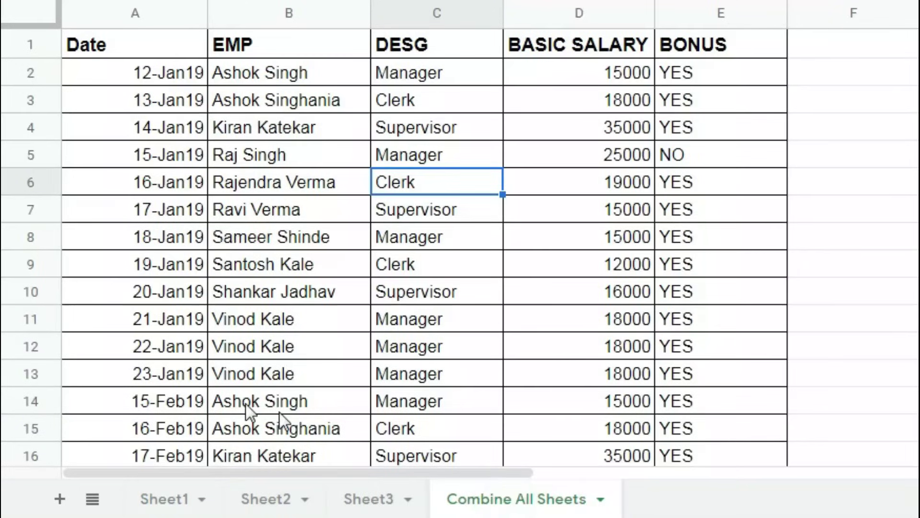
pyautogui.moveTo(158, 343); pyautogui.dragTo(667, 378)
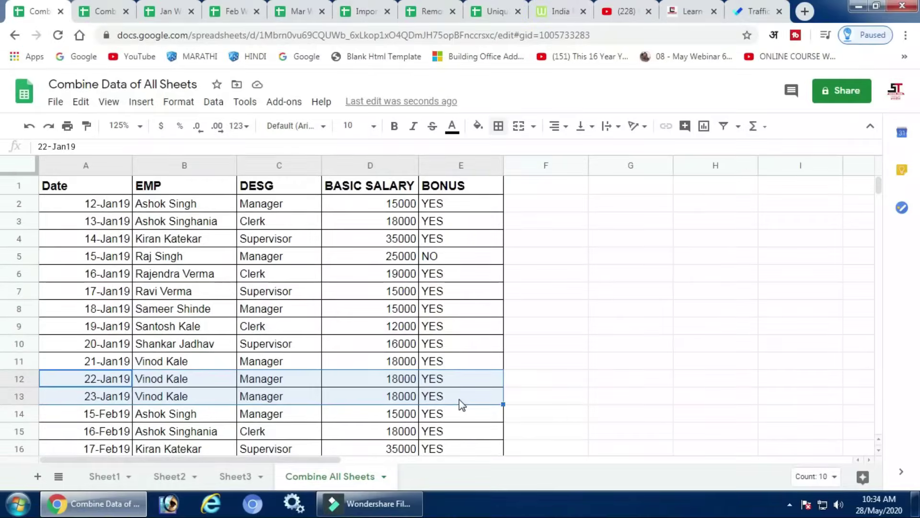
pyautogui.click(329, 308)
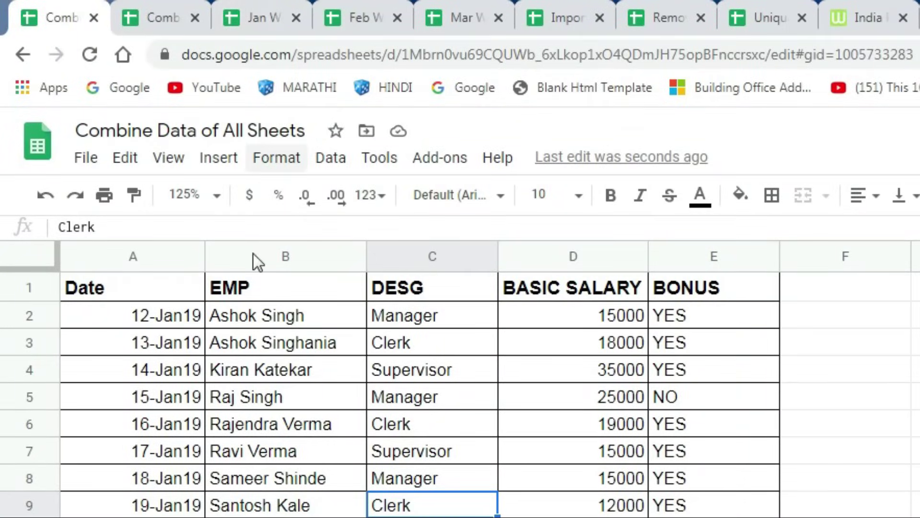
# - Flip through the Jan, Feb and Mar Workbook spreadsheets to view each month's employee records
pyautogui.click(264, 30)
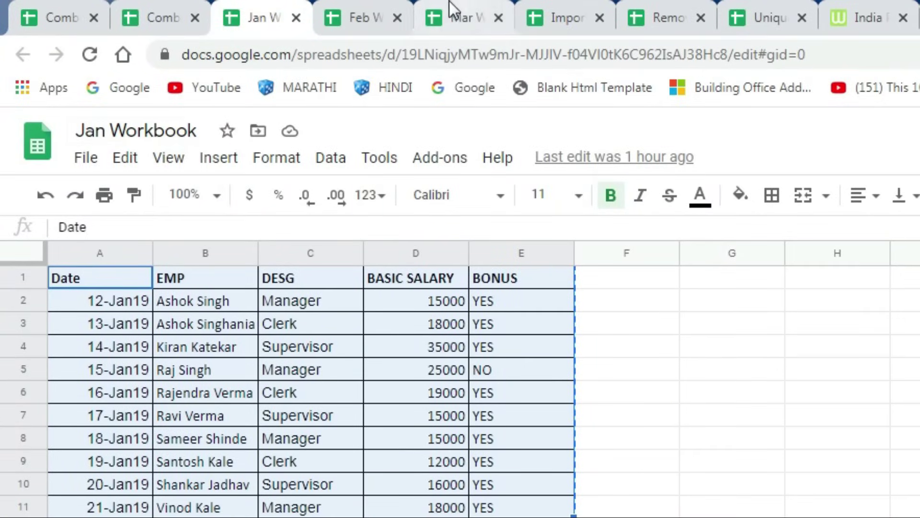
pyautogui.click(366, 18)
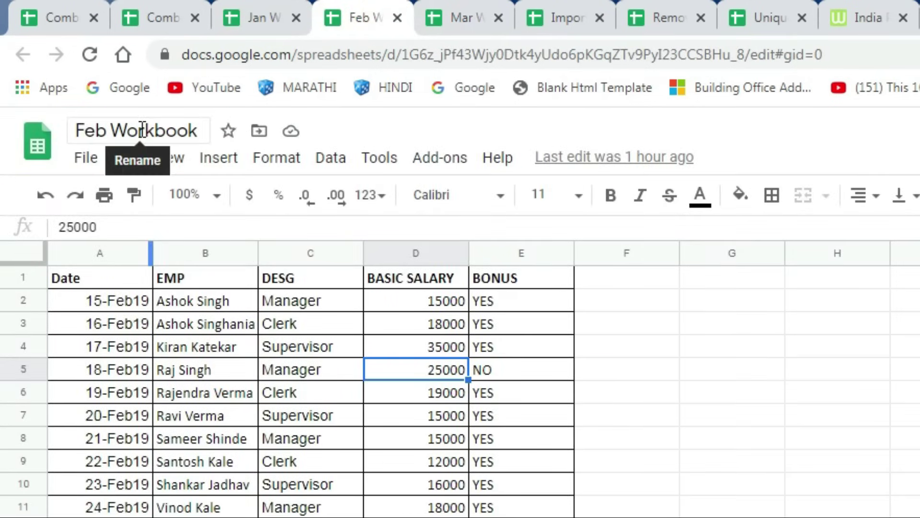
pyautogui.click(472, 19)
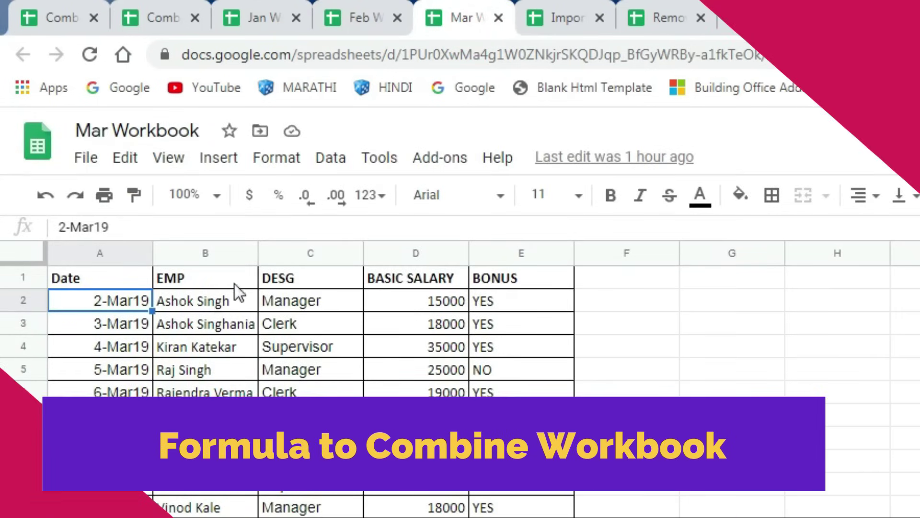
pyautogui.click(149, 19)
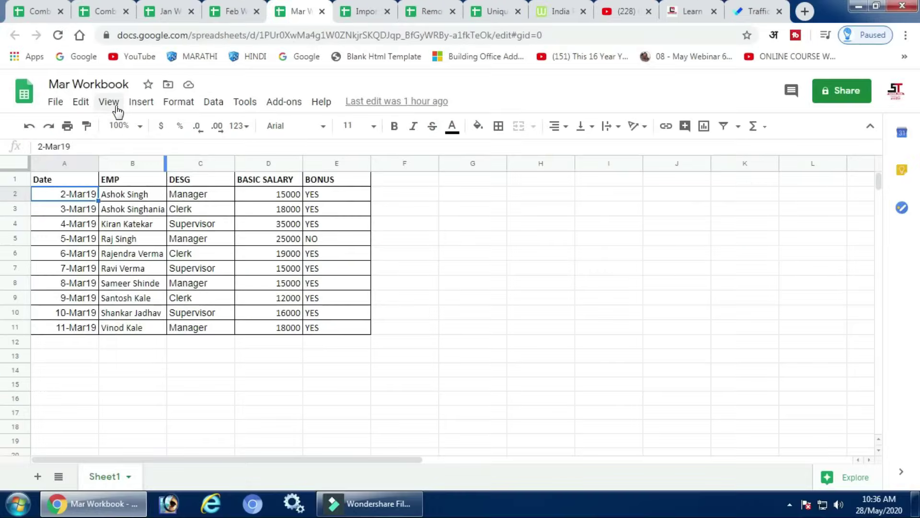
# - Switch to the Worldometers India population page and scroll to its yearly population table
pyautogui.click(561, 11)
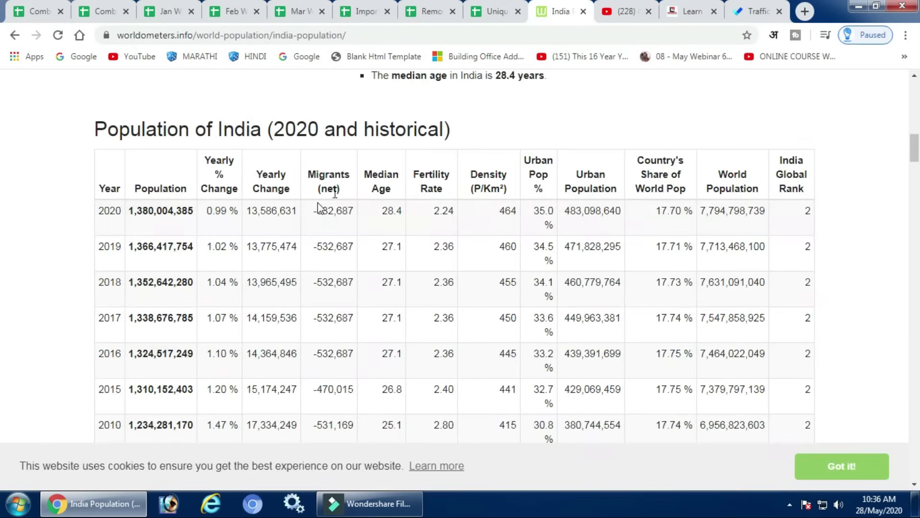
pyautogui.scroll(3, 182, 229)
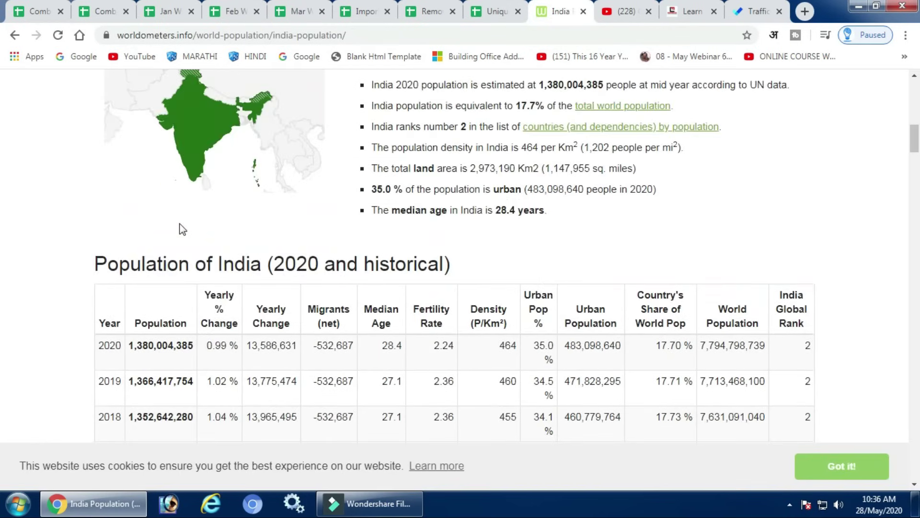
pyautogui.scroll(-3, 182, 229)
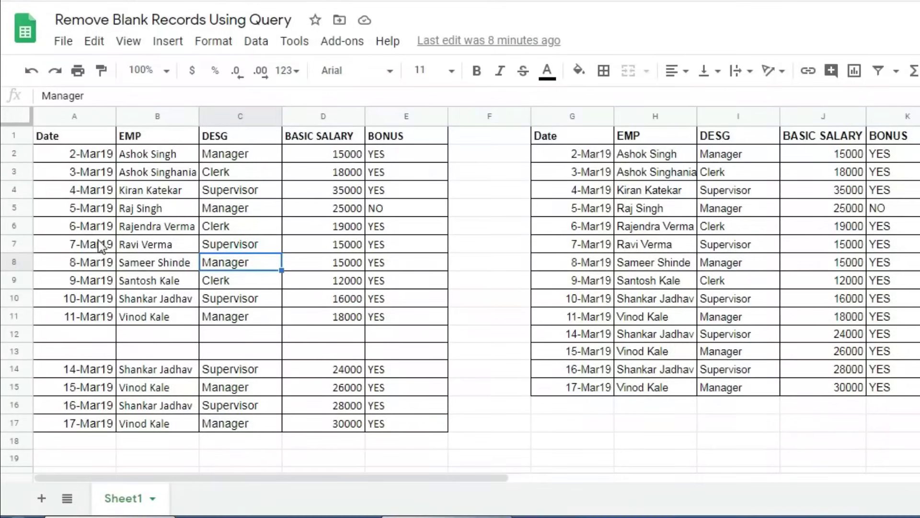
# - Compare the blank-record and duplicate-record source tables with their Query and UNIQUE result tables
pyautogui.moveTo(74, 333)
pyautogui.mouseDown()
pyautogui.moveTo(394, 369)
pyautogui.moveTo(436, 354)
pyautogui.mouseUp()
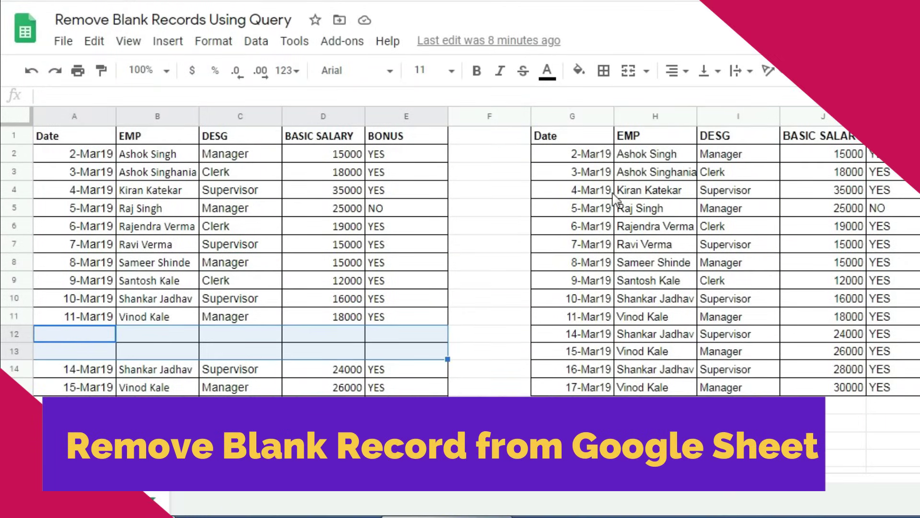
pyautogui.moveTo(600, 138); pyautogui.dragTo(902, 386)
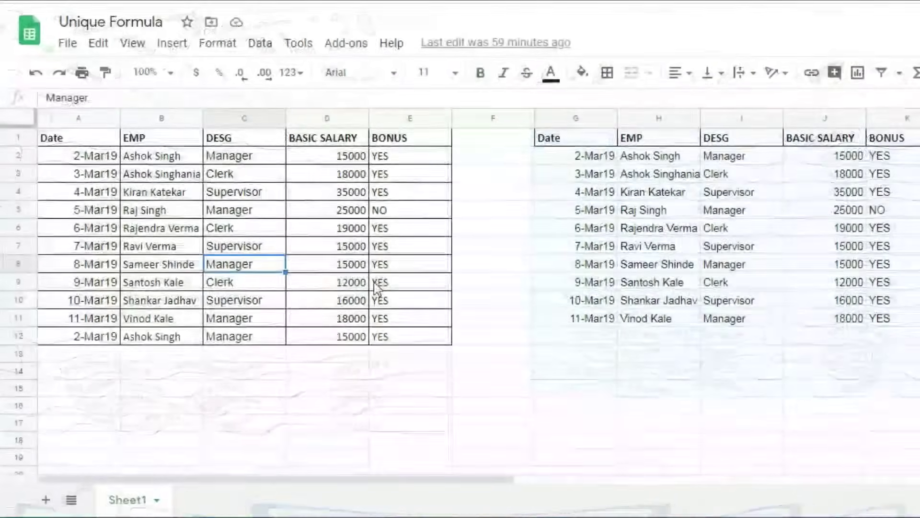
pyautogui.moveTo(75, 138); pyautogui.dragTo(416, 338)
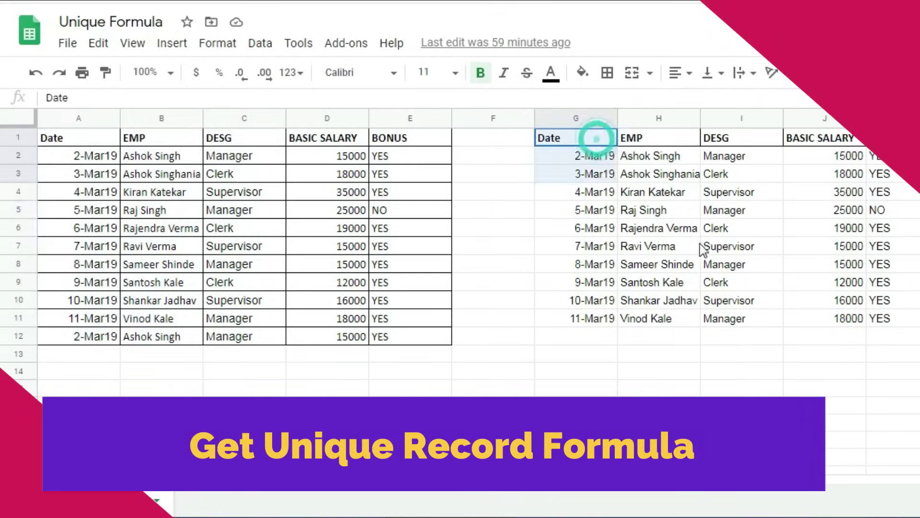
pyautogui.moveTo(599, 142); pyautogui.dragTo(881, 331)
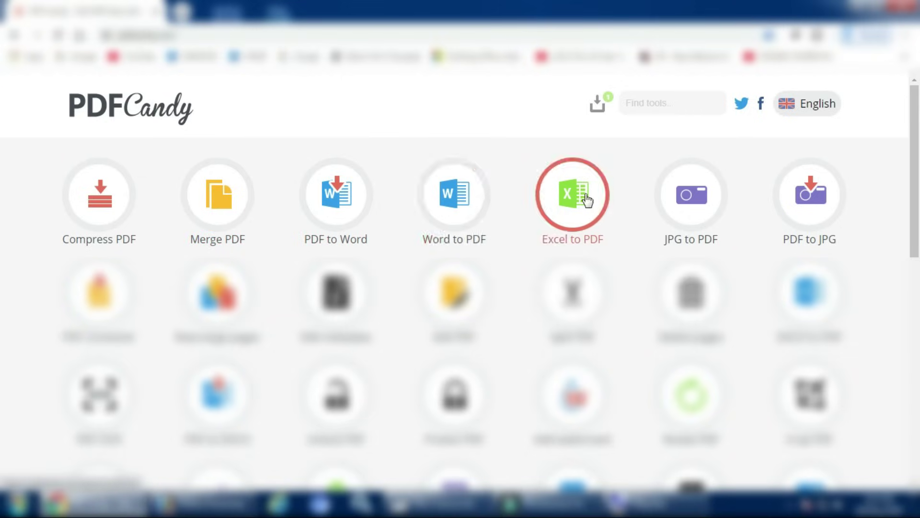
# - Scroll through PDF Candy's page of tools to find the PDF to Word converter
pyautogui.scroll(-2, 666, 259)
pyautogui.scroll(-1, 666, 254)
pyautogui.scroll(-1, 663, 254)
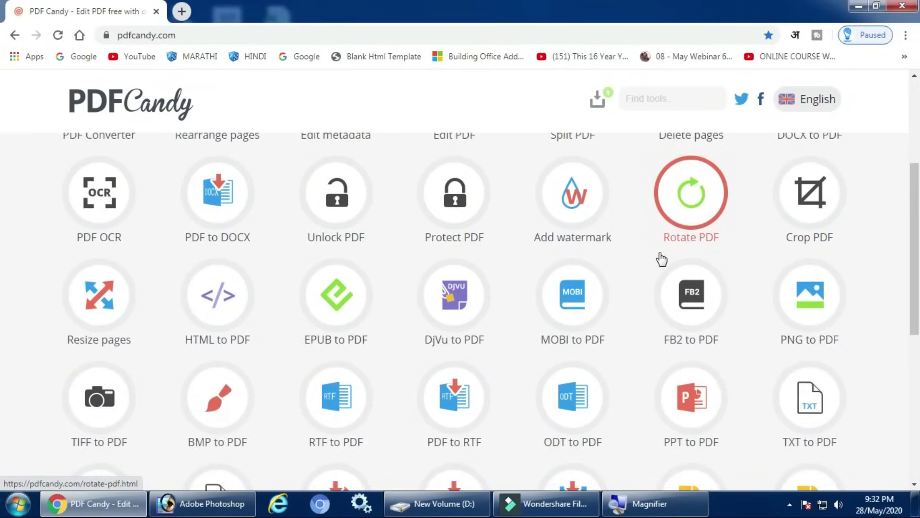
pyautogui.scroll(-2, 660, 261)
pyautogui.scroll(-1, 658, 261)
pyautogui.scroll(2, 657, 264)
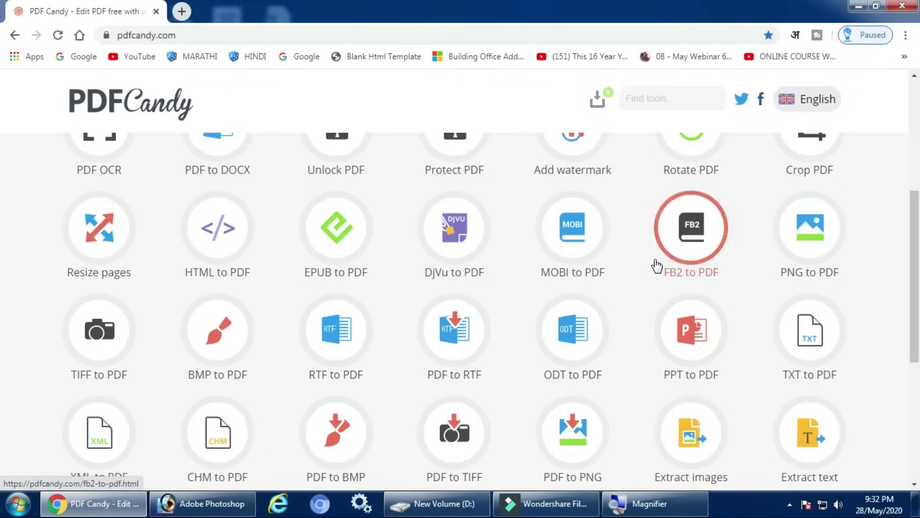
pyautogui.scroll(3, 657, 265)
pyautogui.scroll(3, 657, 265)
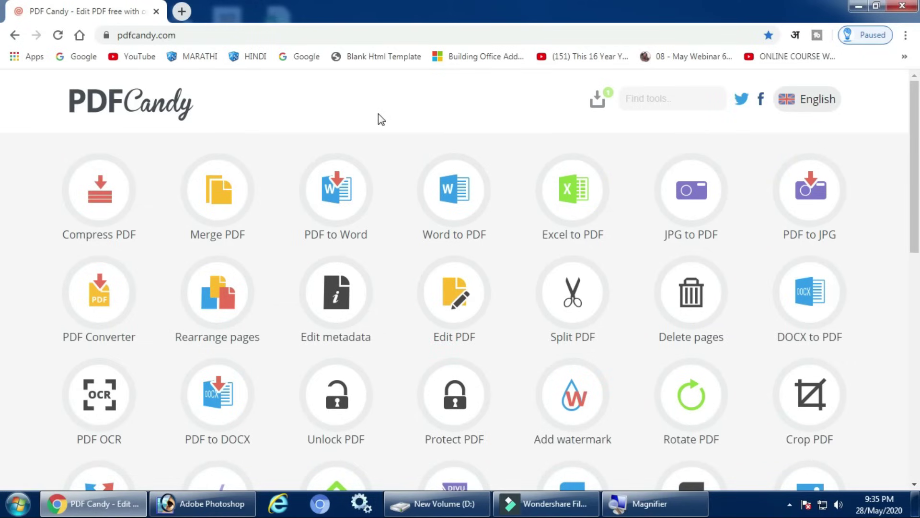
# - Upload Demo File.pdf to PDF to Word, then download and open the resulting Demo File.doc
pyautogui.click(329, 198)
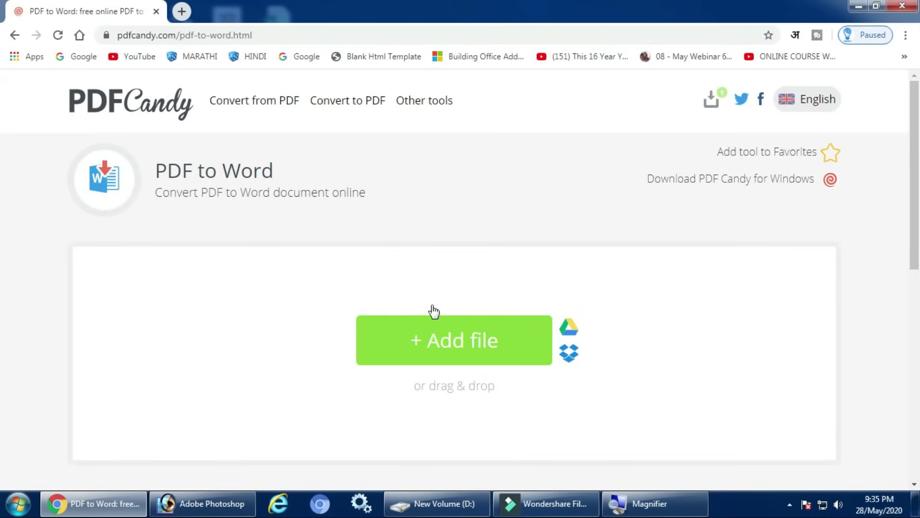
pyautogui.click(448, 348)
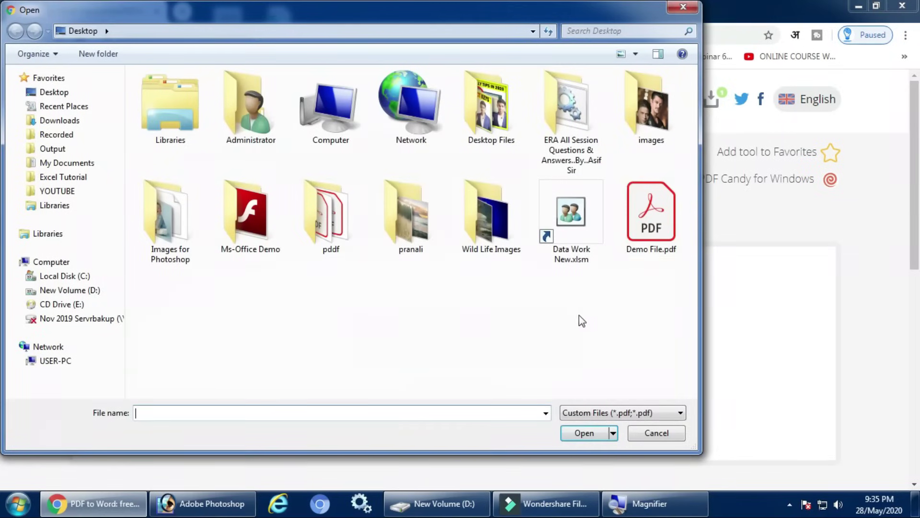
pyautogui.click(649, 216)
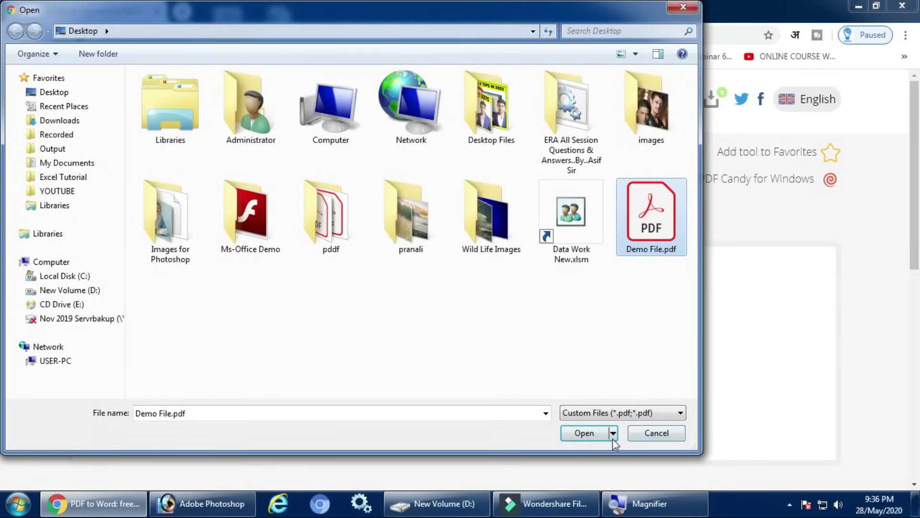
pyautogui.click(586, 434)
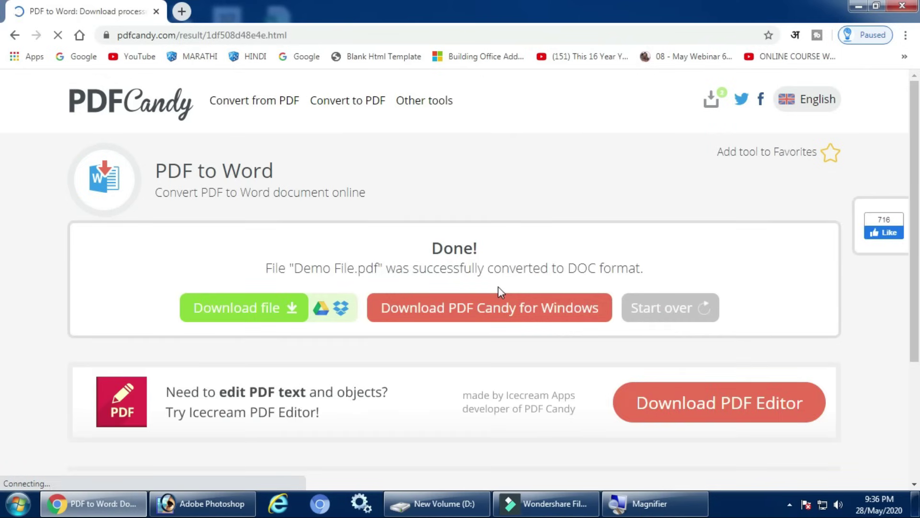
pyautogui.click(221, 318)
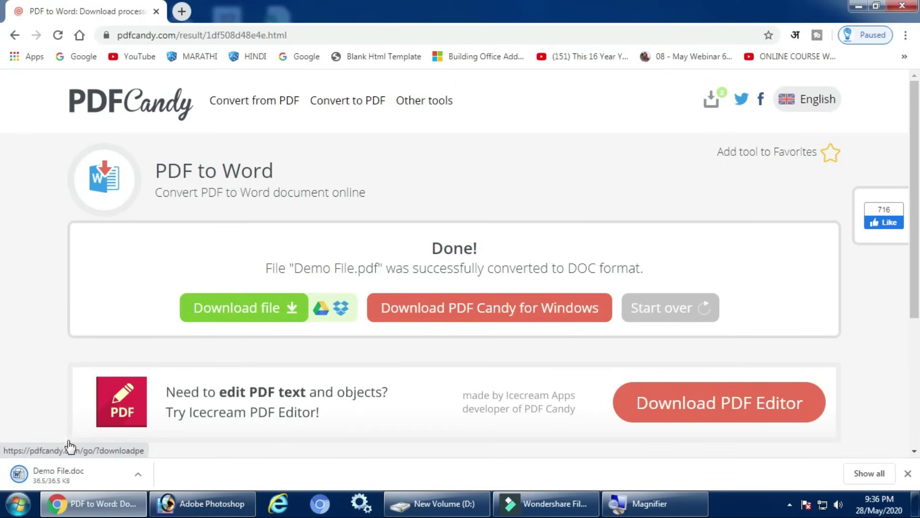
pyautogui.click(24, 475)
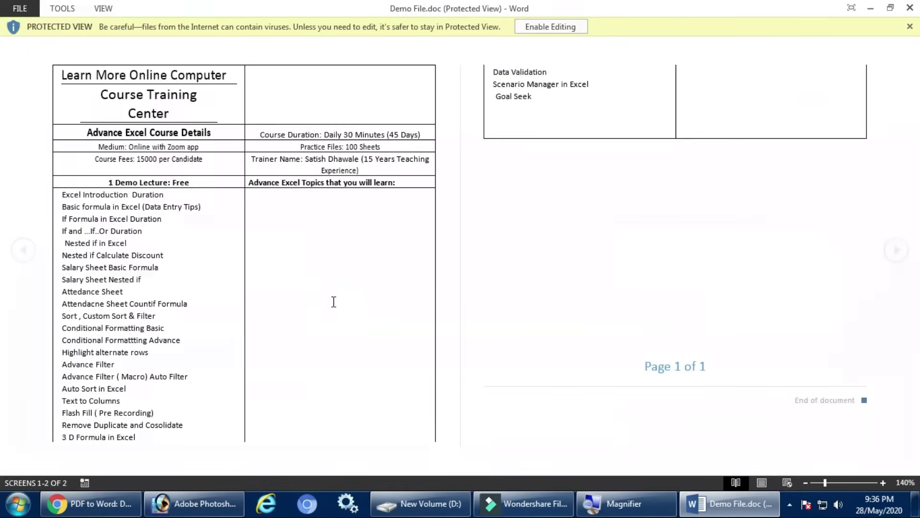
# - Close Demo File.doc and Word with Alt+F4
pyautogui.hotkey('alt', 'F4')
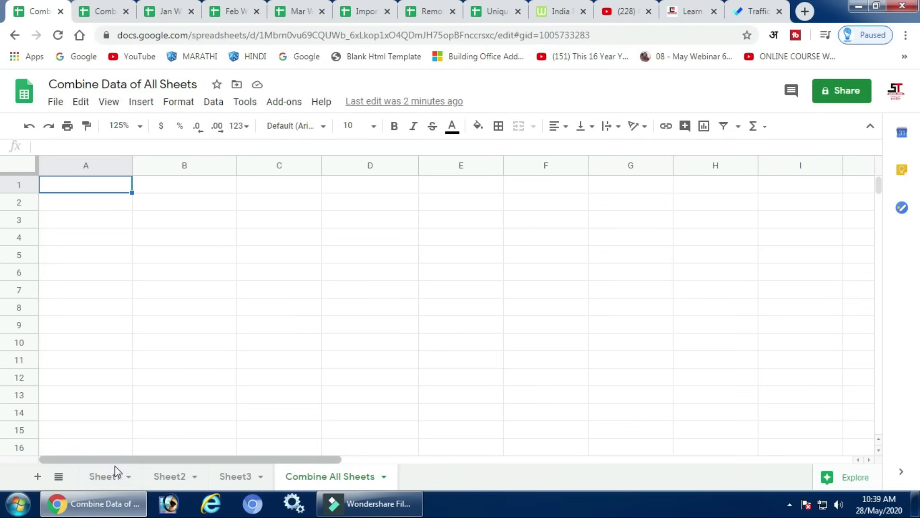
# - Check Sheet1–Sheet3, open the empty Combine All Sheets tab and zoom it to 150%
pyautogui.click(112, 480)
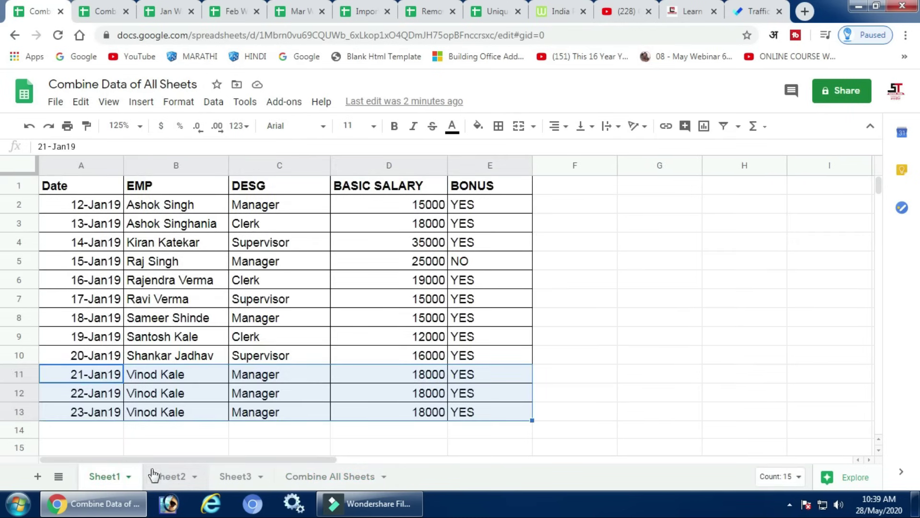
pyautogui.click(156, 477)
pyautogui.click(236, 477)
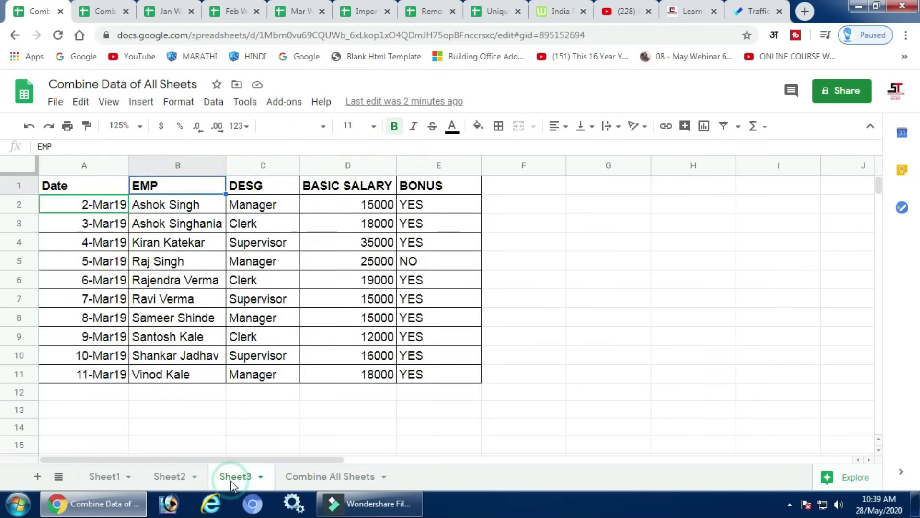
pyautogui.click(316, 477)
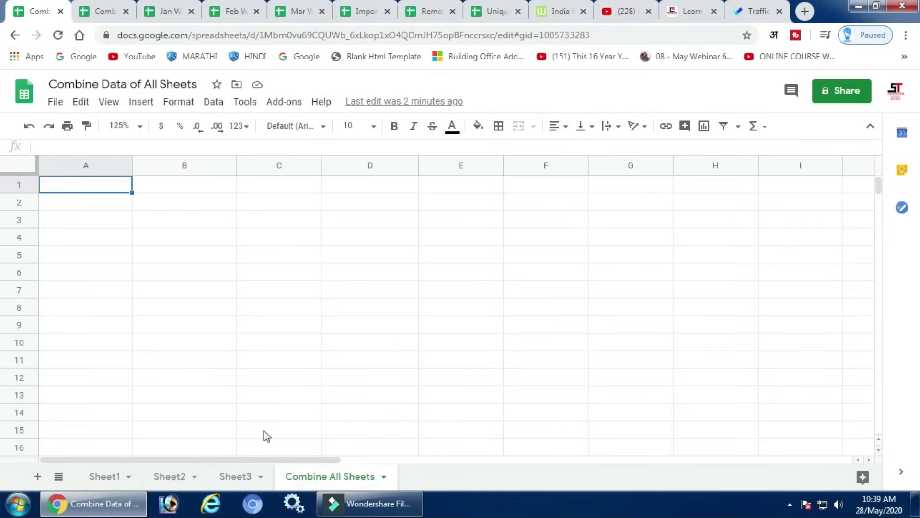
pyautogui.click(139, 126)
pyautogui.click(134, 262)
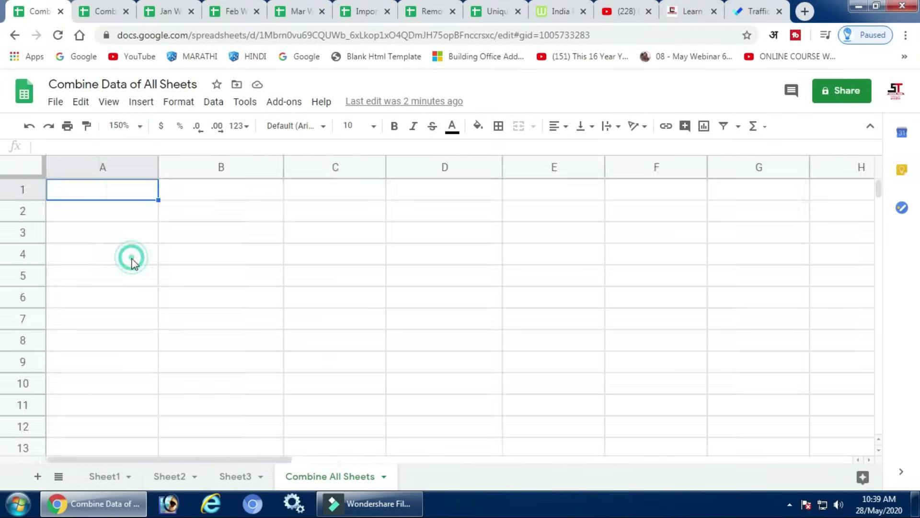
pyautogui.click(139, 195)
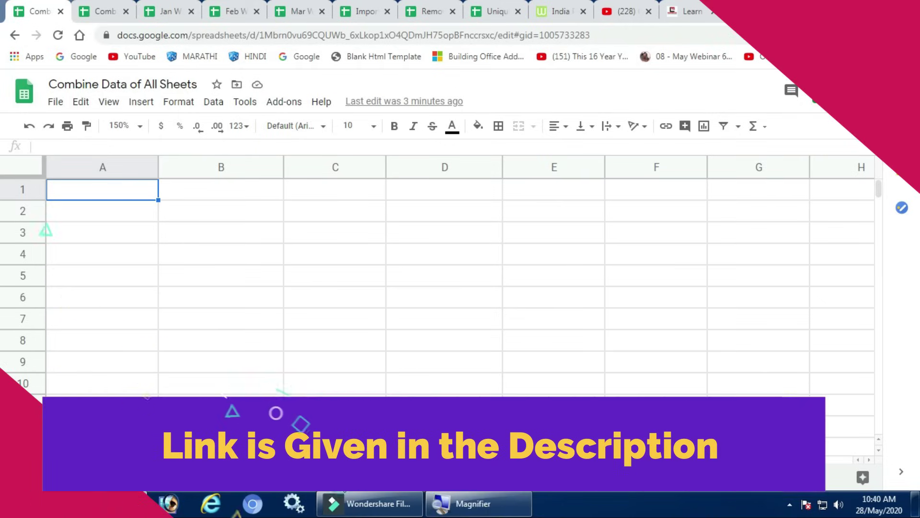
# - Cycle through the sheets again and return to Sheet3 to copy its headers
pyautogui.hotkey('ctrl', 'shift', 'pagedown')
pyautogui.hotkey('ctrl', 'shift', 'pagedown')
pyautogui.hotkey('ctrl', 'shift', 'pagedown')
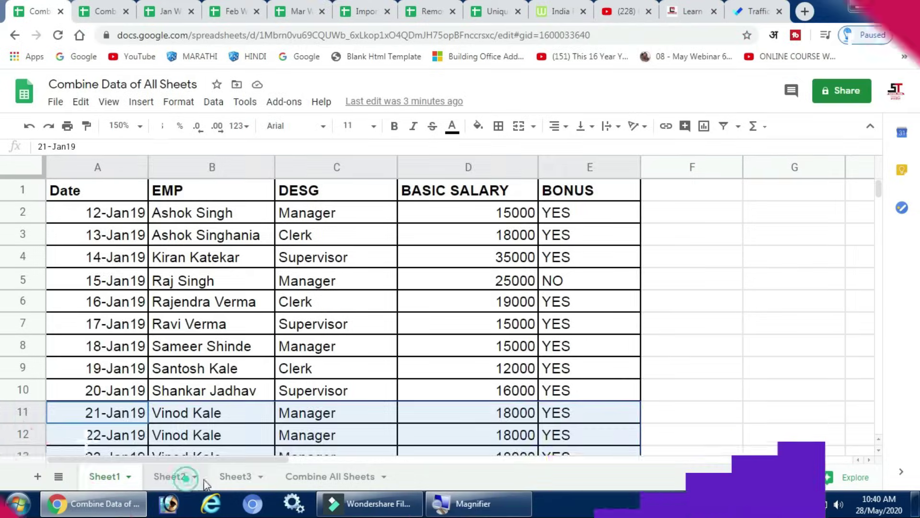
pyautogui.click(235, 476)
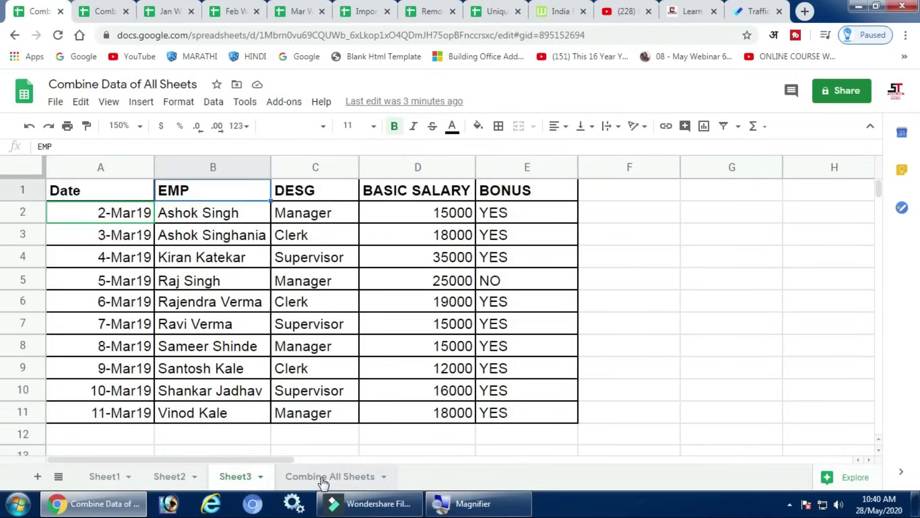
pyautogui.click(322, 477)
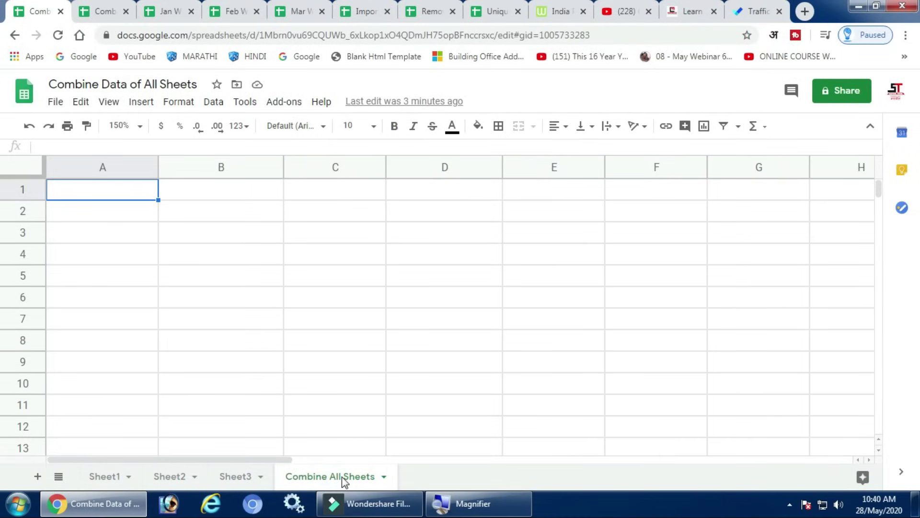
pyautogui.click(233, 475)
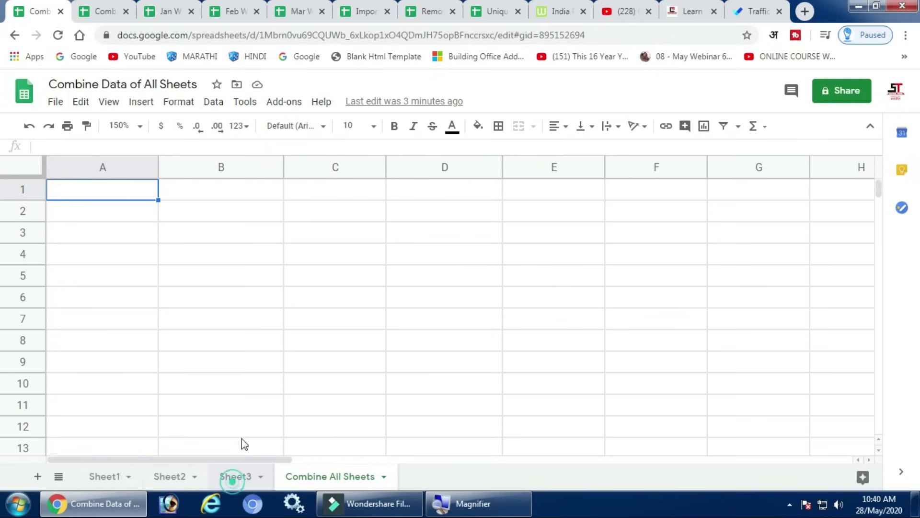
# - Copy Sheet3's headers A1:E1 into row 1 of Combine All Sheets, then select A2
pyautogui.moveTo(107, 190); pyautogui.dragTo(507, 194)
pyautogui.hotkey('ctrl', 'c')
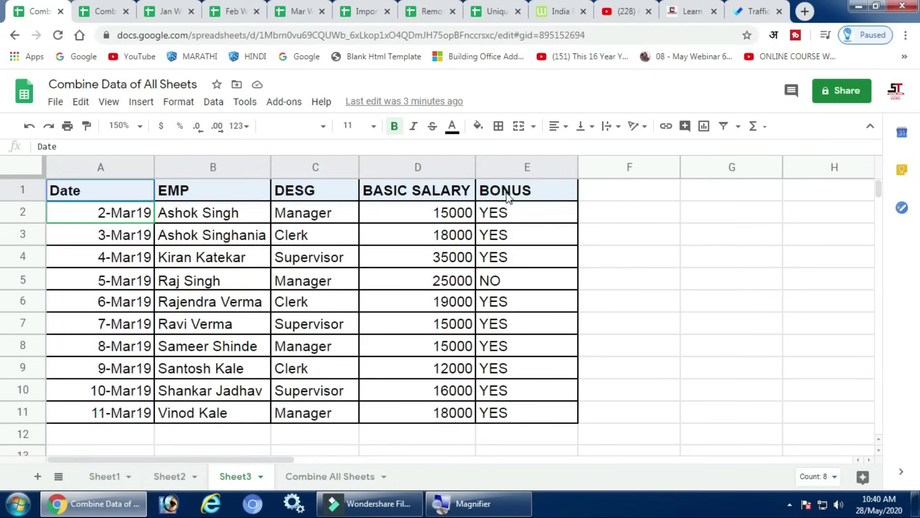
pyautogui.click(357, 477)
pyautogui.hotkey('ctrl', 'v')
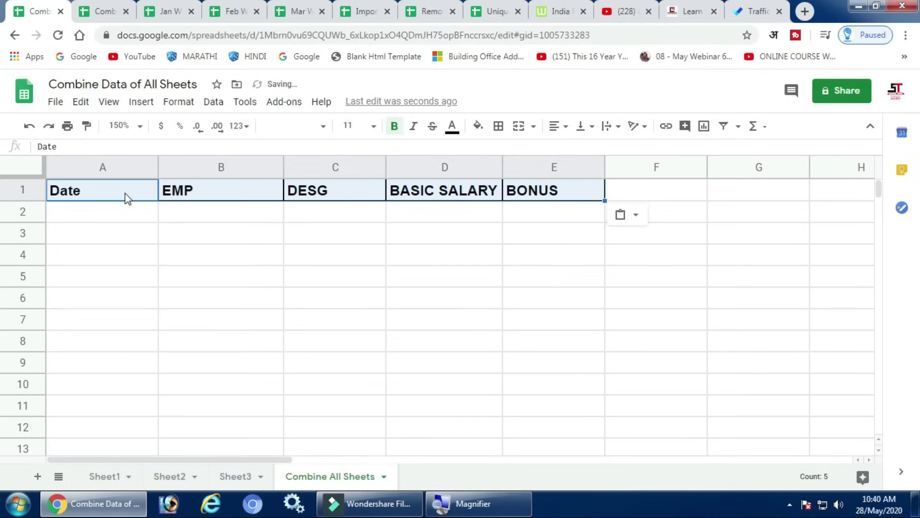
pyautogui.click(126, 212)
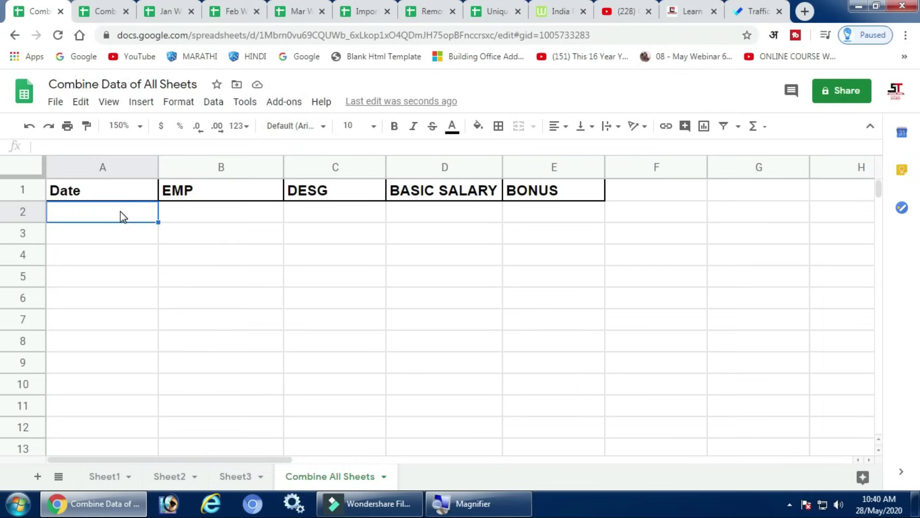
# - Begin the array formula in A2 as ={Sheet1!A2:E13; by selecting Sheet1's data rows
pyautogui.write('=')
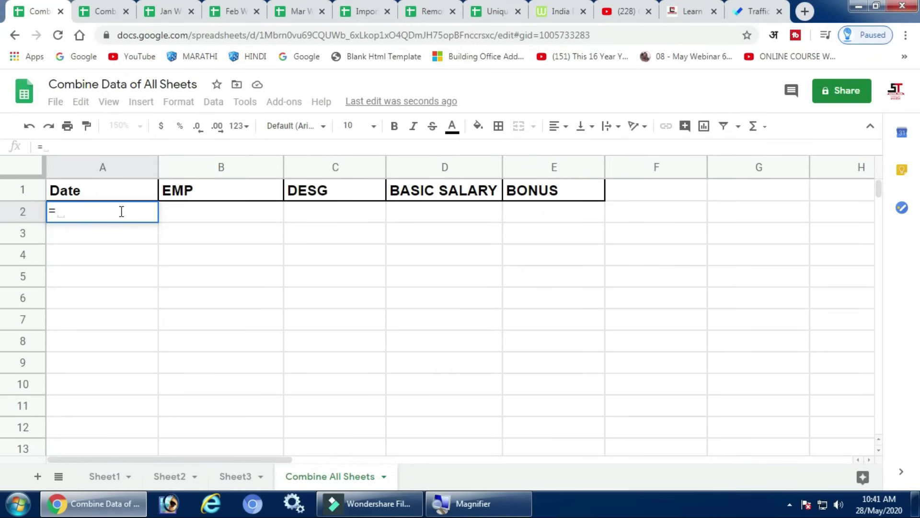
pyautogui.write('{')
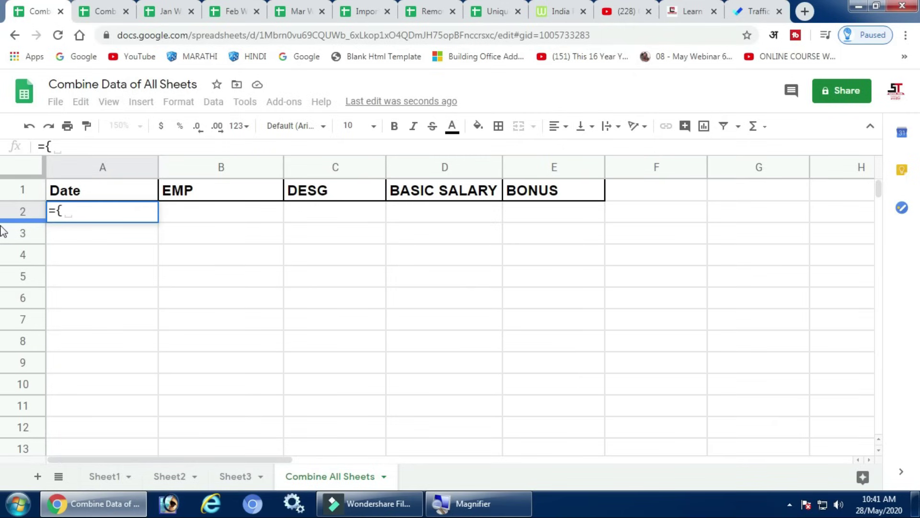
pyautogui.click(106, 476)
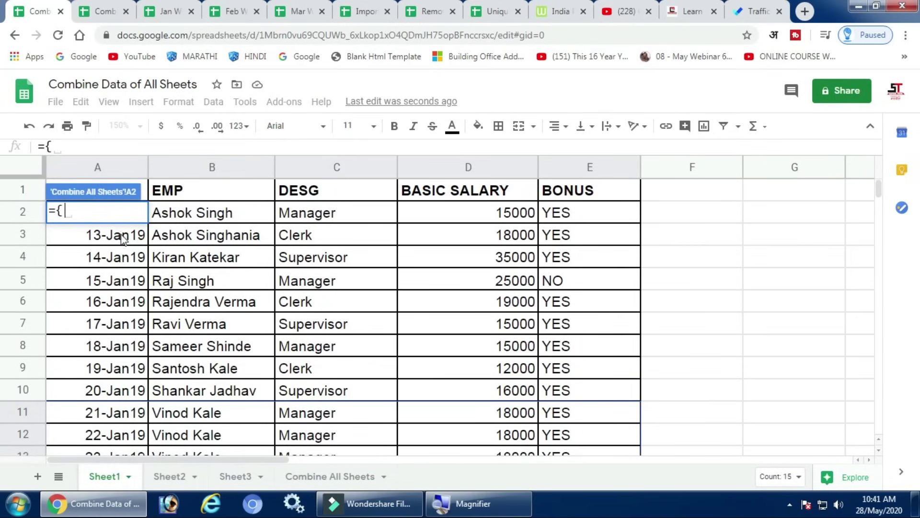
pyautogui.scroll(-1, 123, 238)
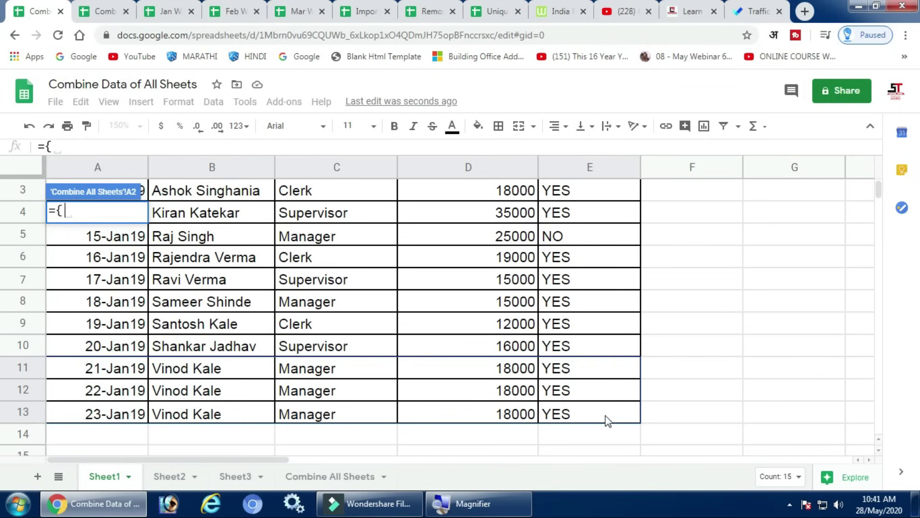
pyautogui.moveTo(606, 418); pyautogui.dragTo(169, 241)
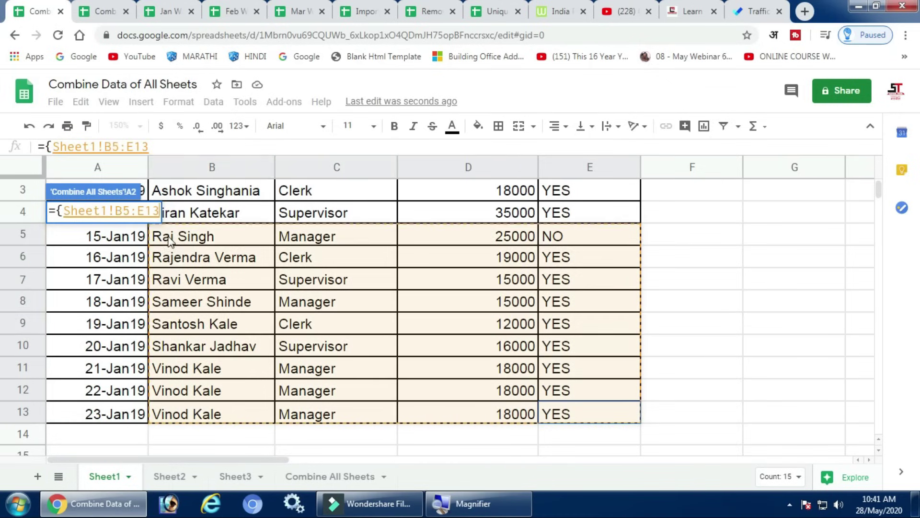
pyautogui.moveTo(169, 241)
pyautogui.mouseDown()
pyautogui.moveTo(84, 243)
pyautogui.moveTo(69, 211)
pyautogui.mouseUp()
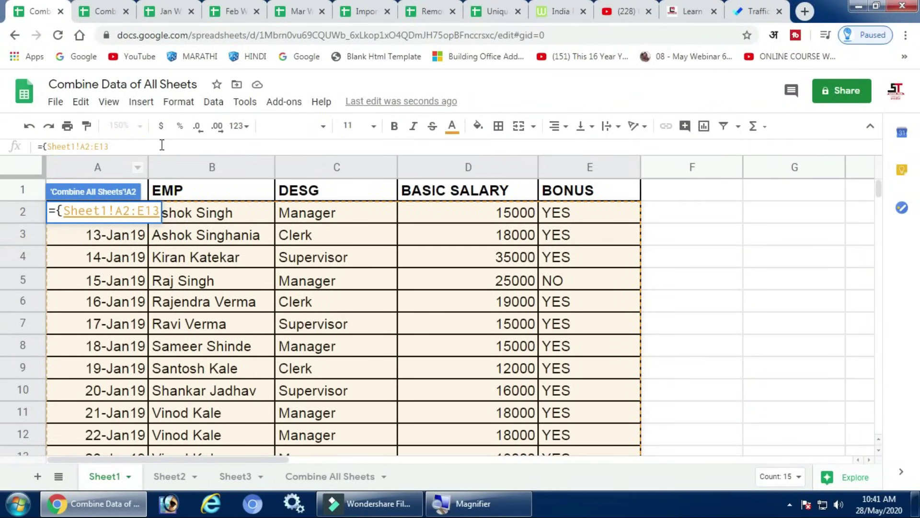
pyautogui.write(';')
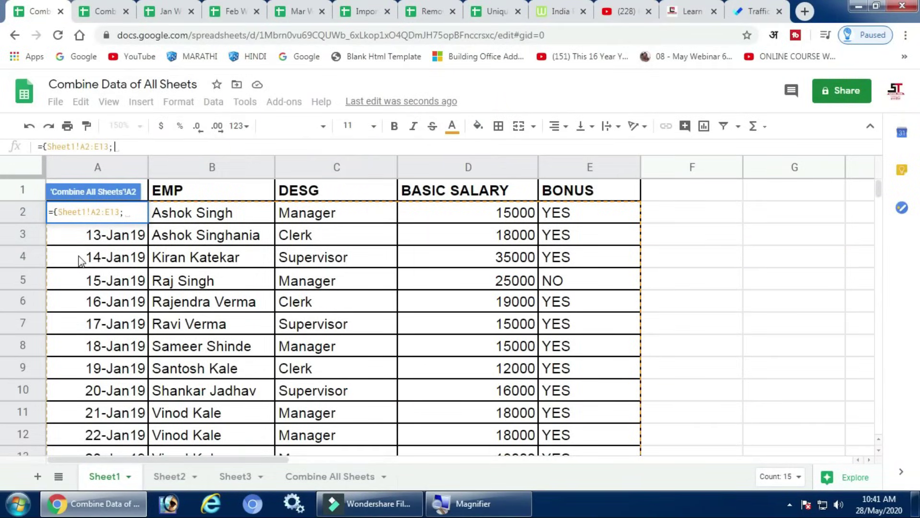
# - Add Sheet2!A2:E11 and Sheet3!A2:E11, close the braces and enter the formula
pyautogui.click(170, 476)
pyautogui.moveTo(602, 421)
pyautogui.mouseDown()
pyautogui.moveTo(189, 269)
pyautogui.moveTo(110, 218)
pyautogui.mouseUp()
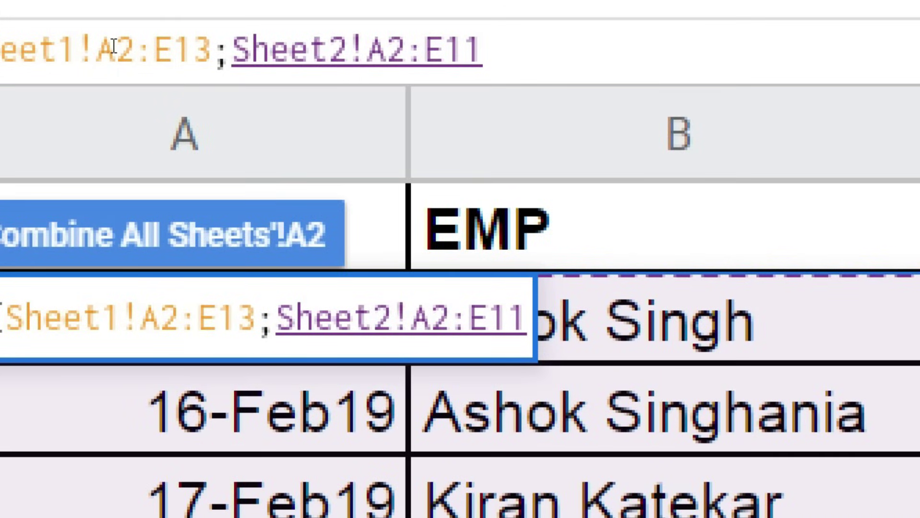
pyautogui.write(';')
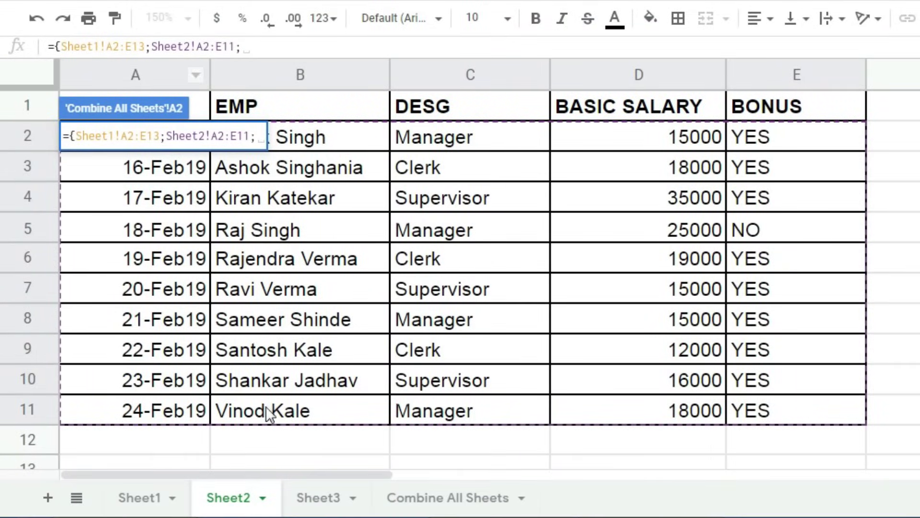
pyautogui.click(309, 503)
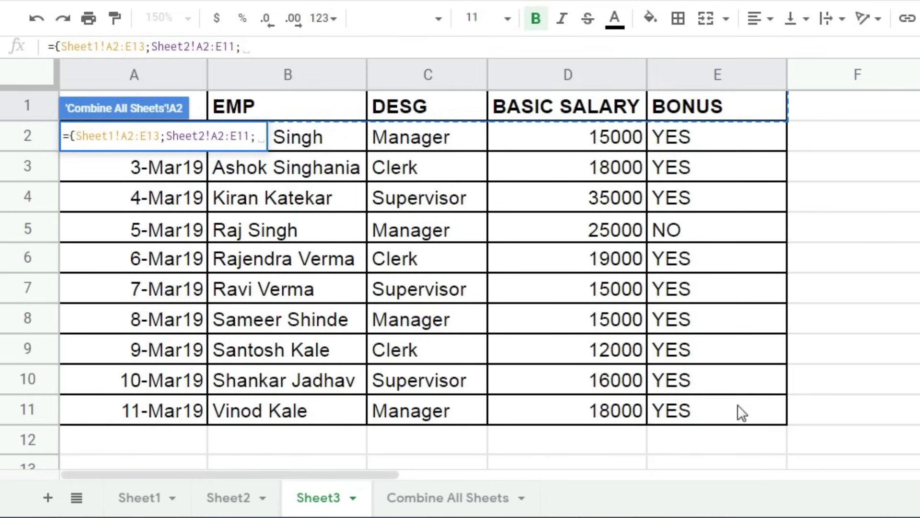
pyautogui.moveTo(739, 409); pyautogui.dragTo(146, 132)
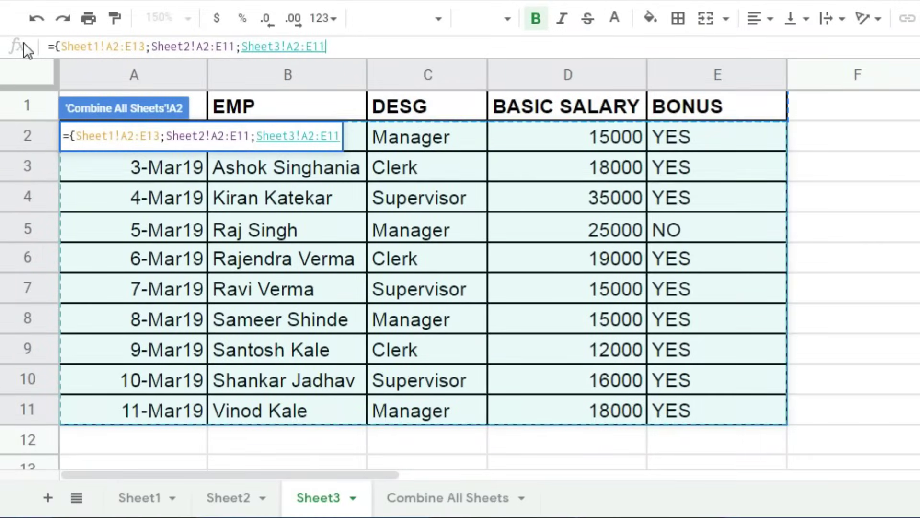
pyautogui.write('}')
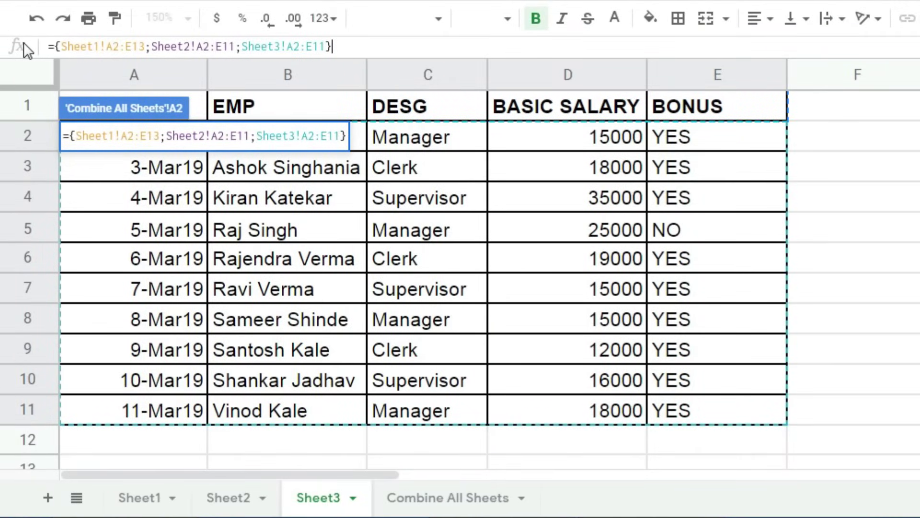
pyautogui.press('Return')
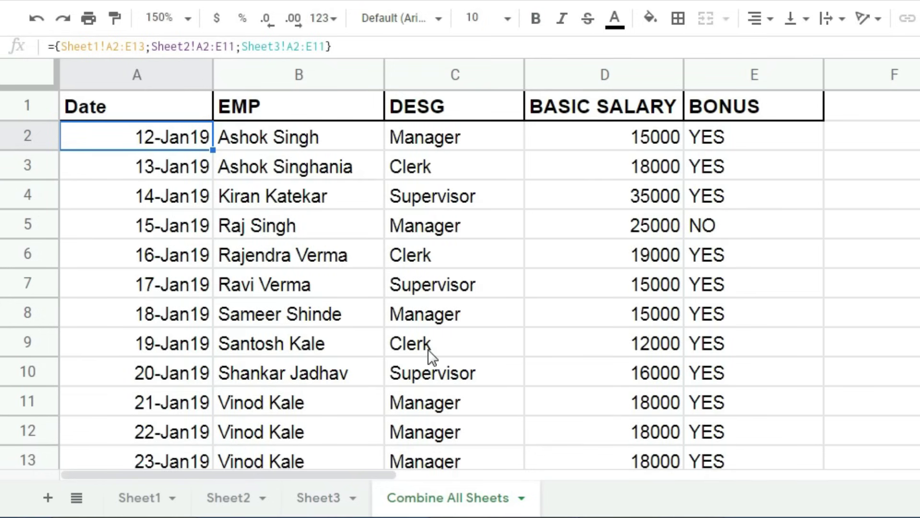
pyautogui.scroll(-3, 439, 311)
pyautogui.scroll(-3, 439, 316)
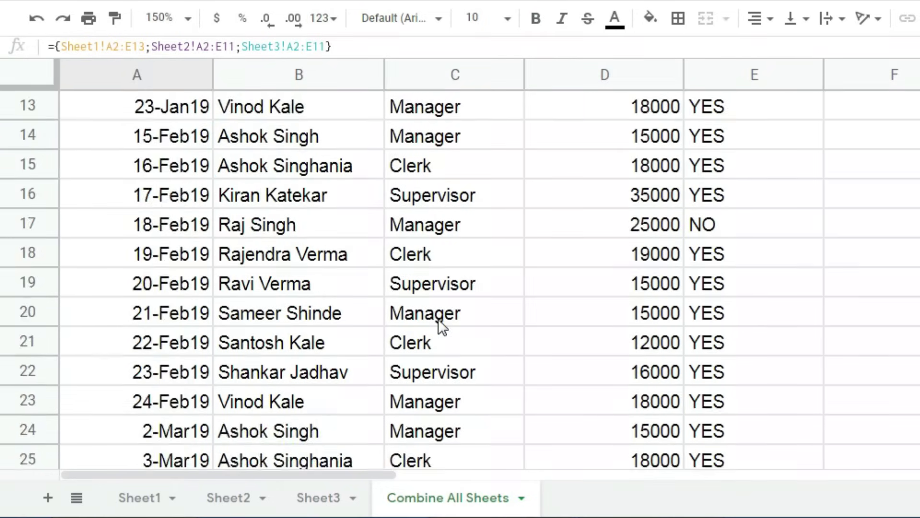
pyautogui.scroll(-3, 438, 318)
pyautogui.scroll(-3, 439, 318)
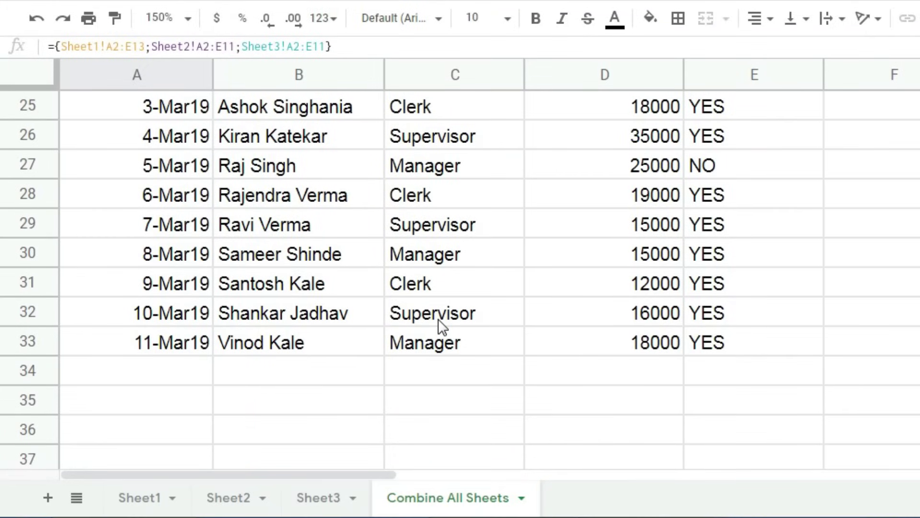
pyautogui.scroll(3, 438, 318)
pyautogui.scroll(4, 439, 319)
pyautogui.scroll(5, 441, 317)
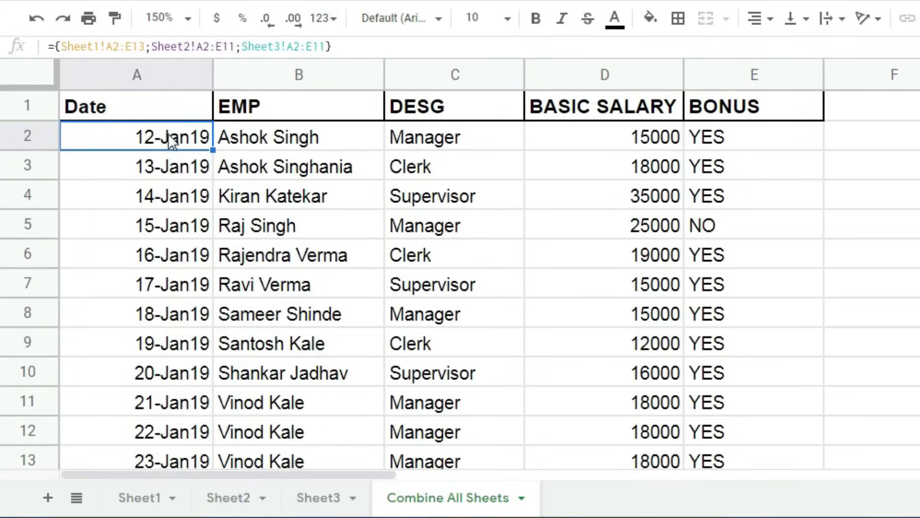
pyautogui.scroll(-3, 161, 238)
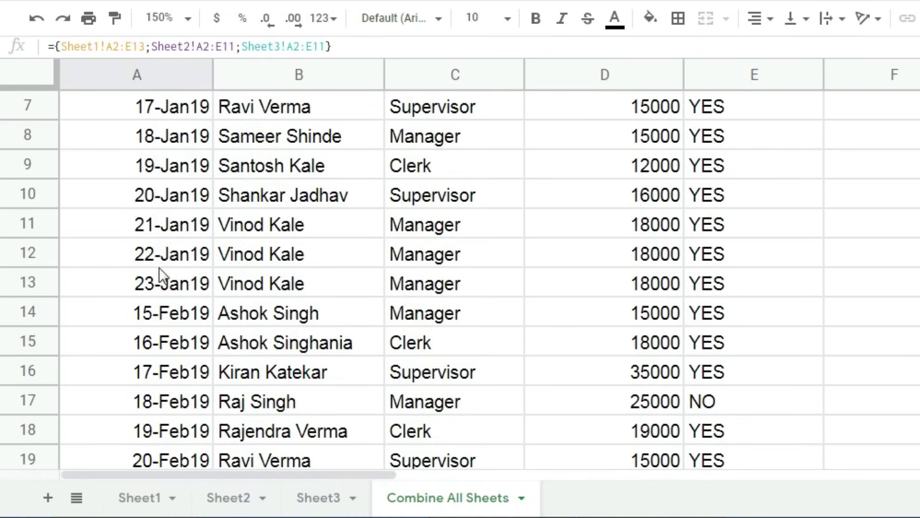
pyautogui.click(159, 312)
pyautogui.click(165, 284)
pyautogui.click(168, 312)
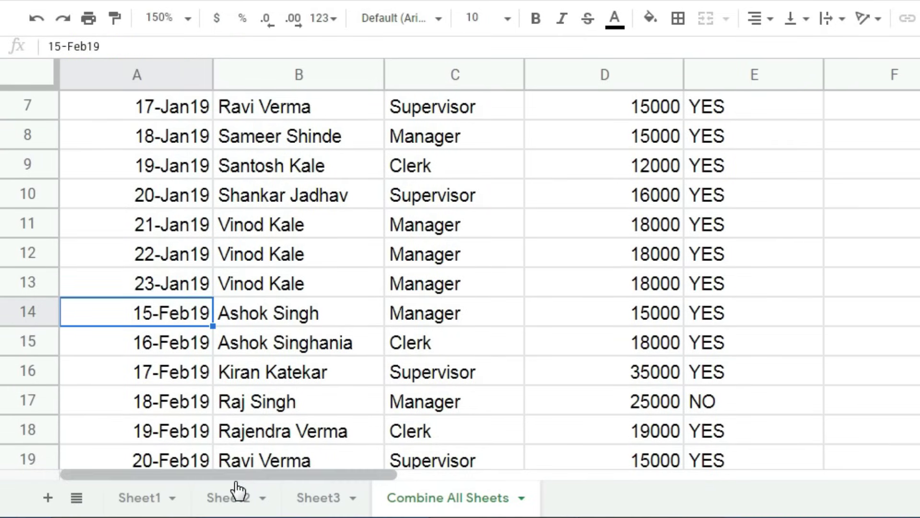
pyautogui.scroll(-3, 225, 395)
pyautogui.scroll(-3, 232, 395)
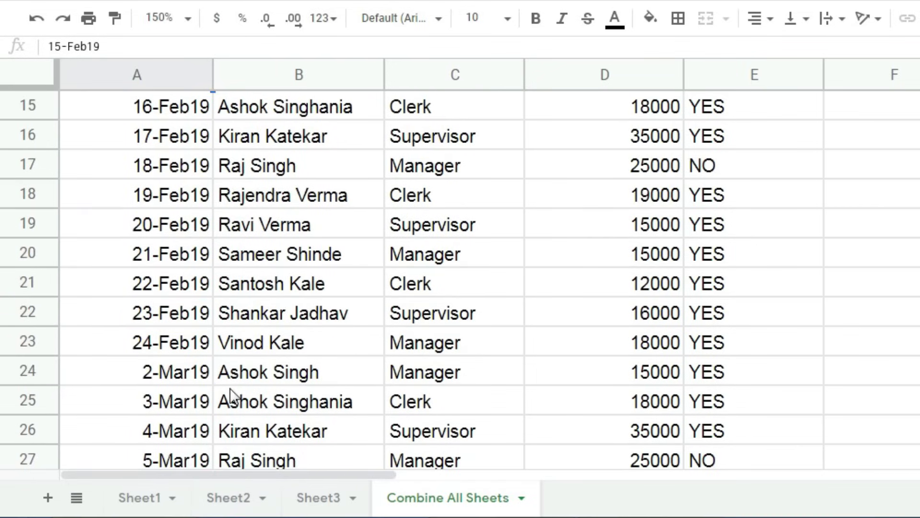
pyautogui.click(194, 376)
pyautogui.click(314, 494)
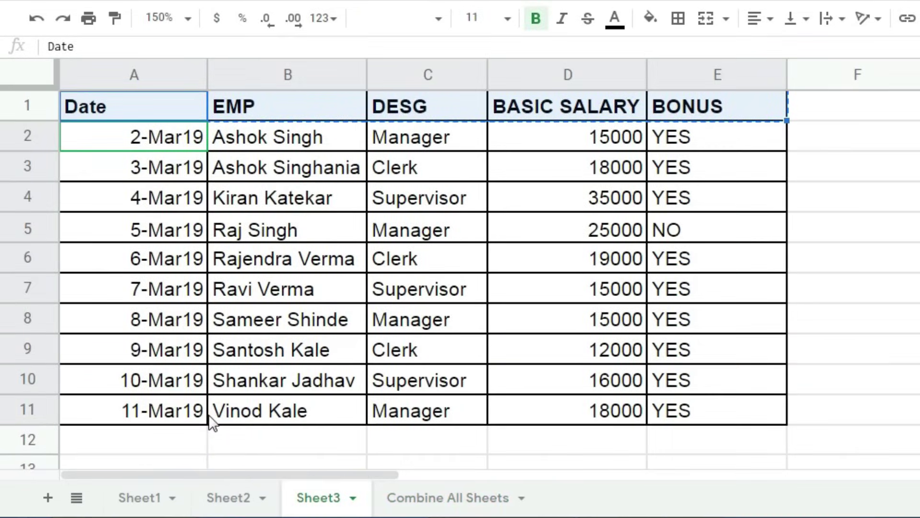
pyautogui.click(230, 499)
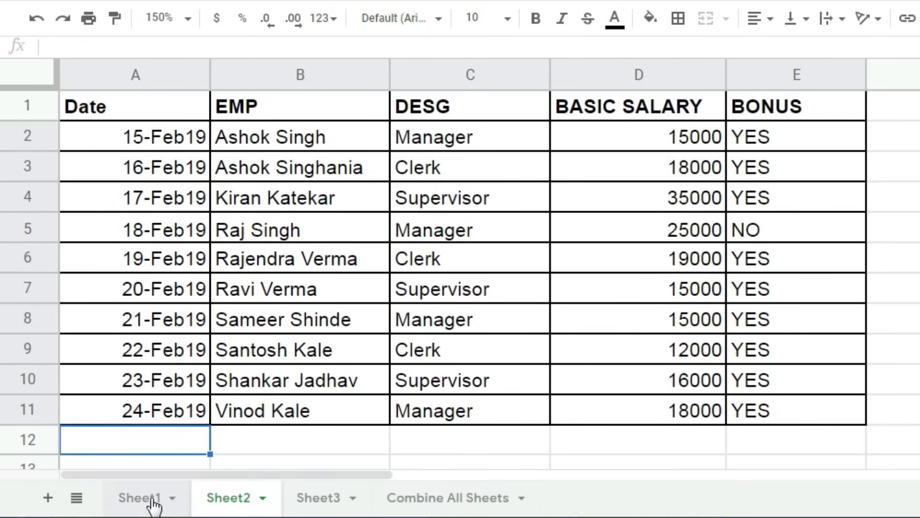
pyautogui.click(152, 501)
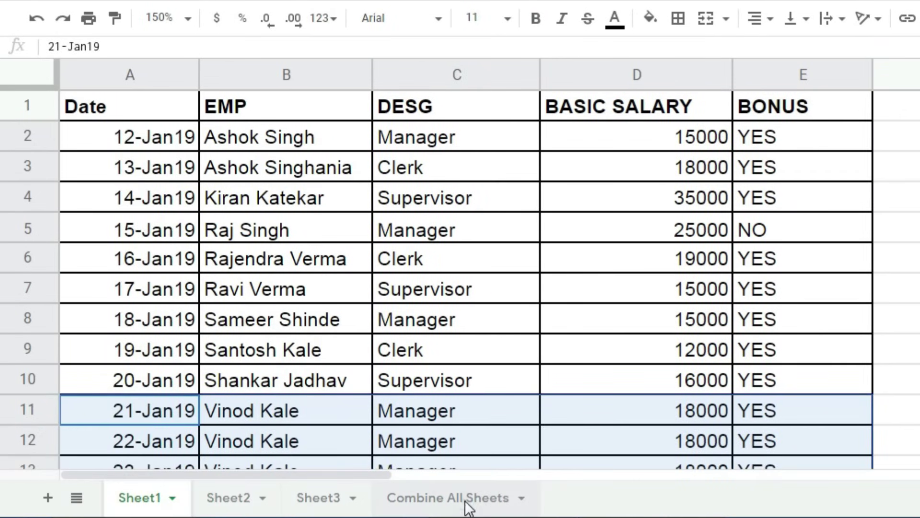
pyautogui.click(468, 498)
pyautogui.click(214, 259)
pyautogui.scroll(5, 214, 261)
pyautogui.scroll(1, 214, 260)
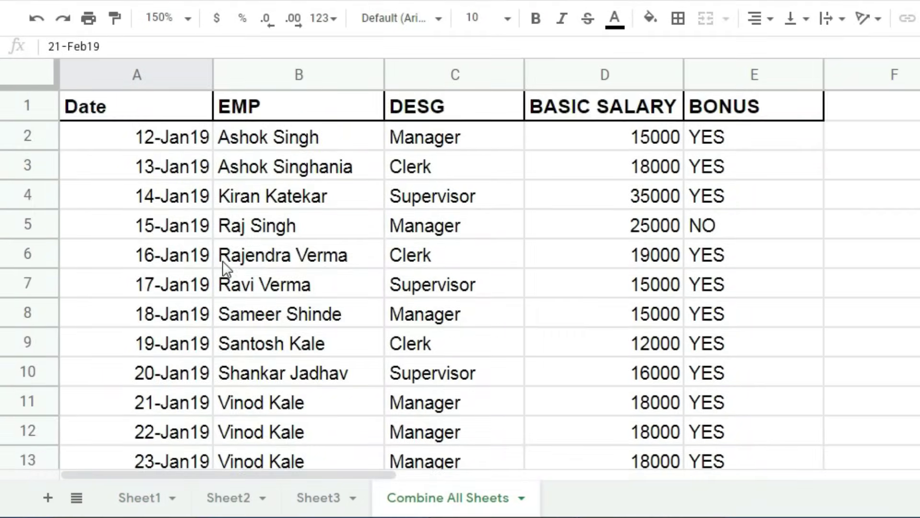
pyautogui.scroll(-3, 225, 259)
pyautogui.scroll(-3, 235, 251)
pyautogui.scroll(-3, 235, 254)
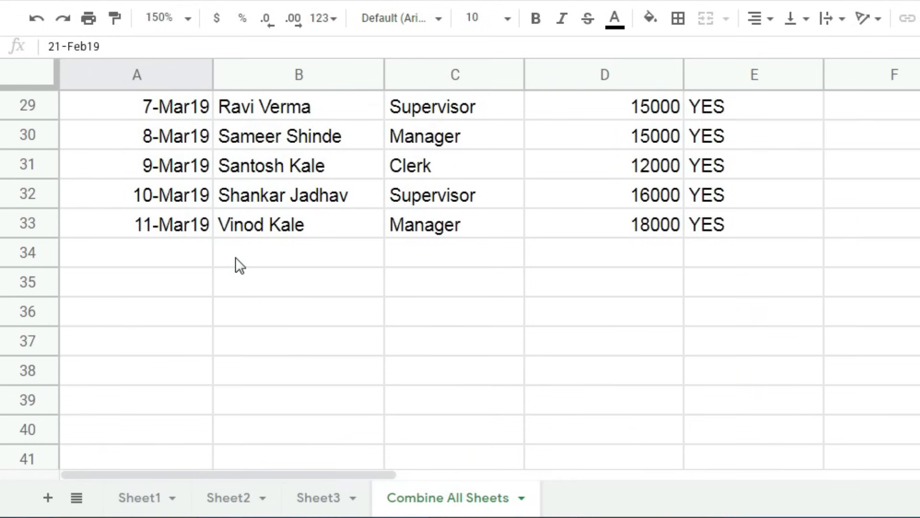
pyautogui.scroll(2, 234, 257)
pyautogui.scroll(1, 235, 257)
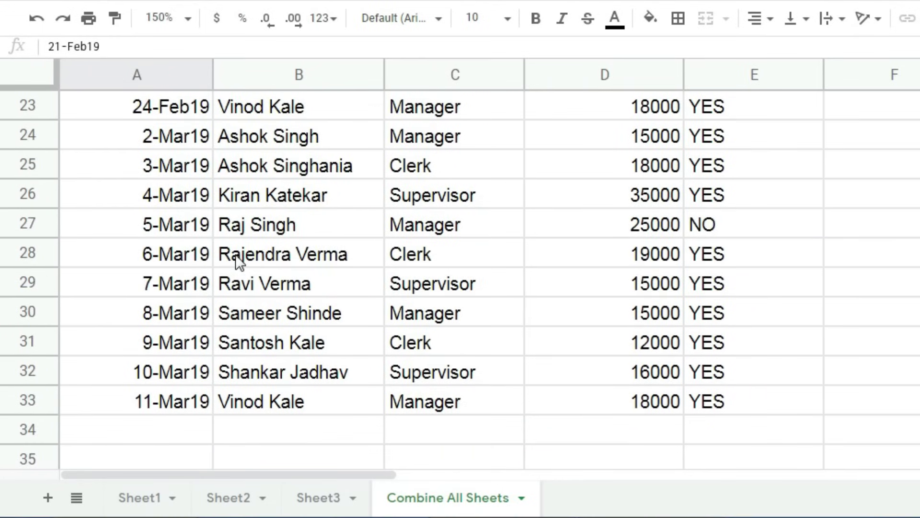
pyautogui.scroll(3, 235, 261)
pyautogui.scroll(2, 235, 259)
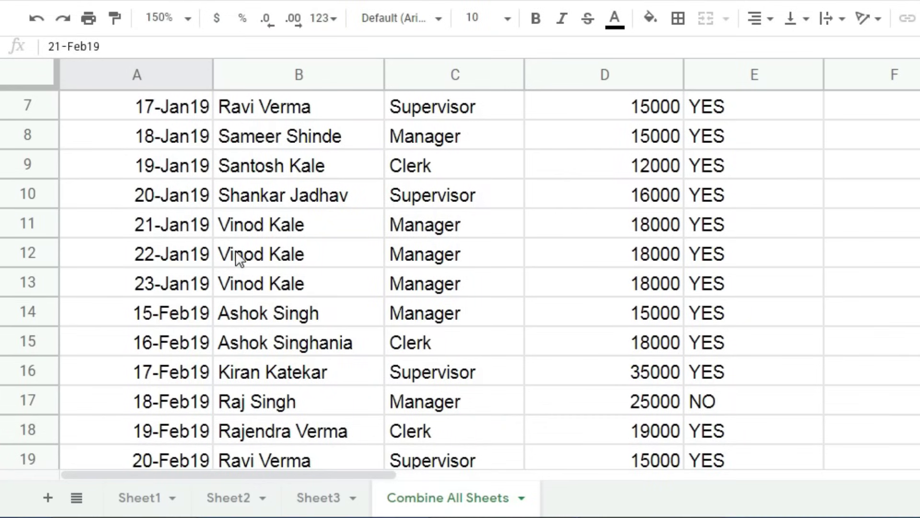
pyautogui.scroll(1, 235, 251)
pyautogui.scroll(2, 235, 250)
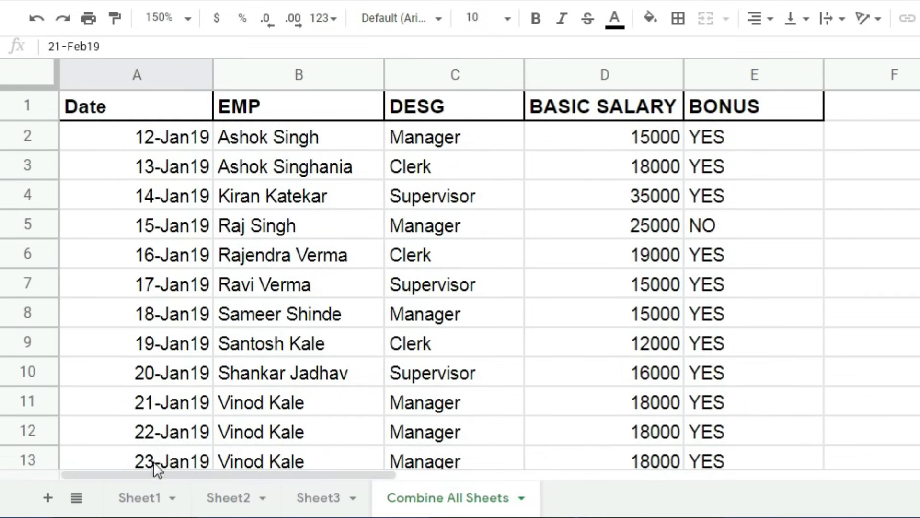
pyautogui.click(139, 499)
pyautogui.scroll(-2, 137, 426)
# - Fill the 23-Jan19 record in row 13 down to create a 24-Jan19 record in row 14
pyautogui.click(143, 398)
pyautogui.click(145, 347)
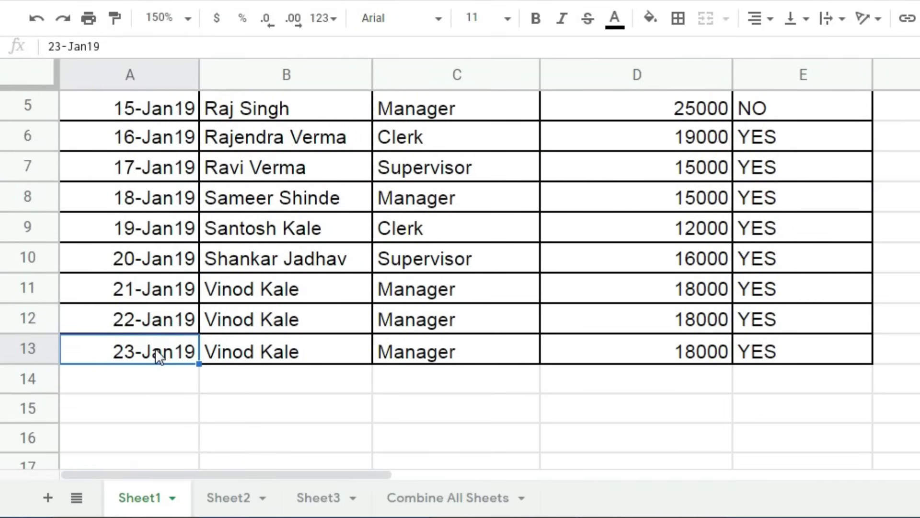
pyautogui.moveTo(156, 351); pyautogui.dragTo(825, 337)
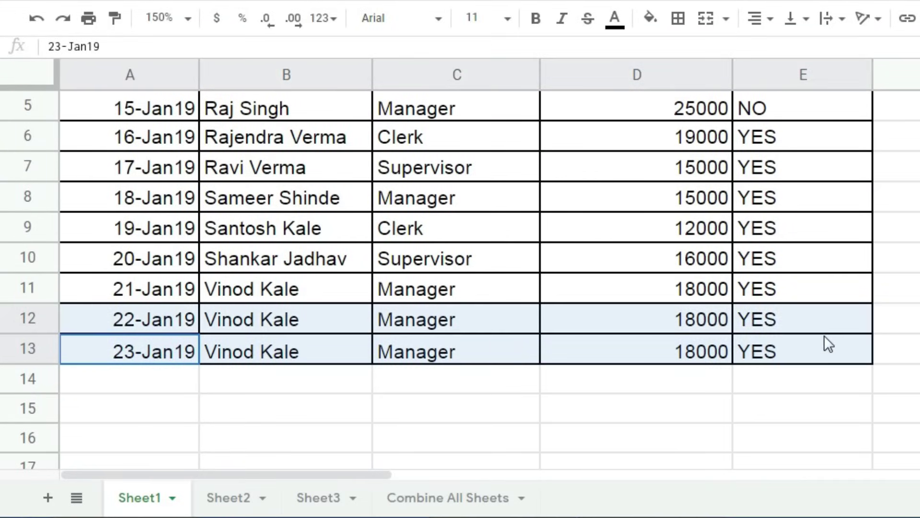
pyautogui.click(137, 354)
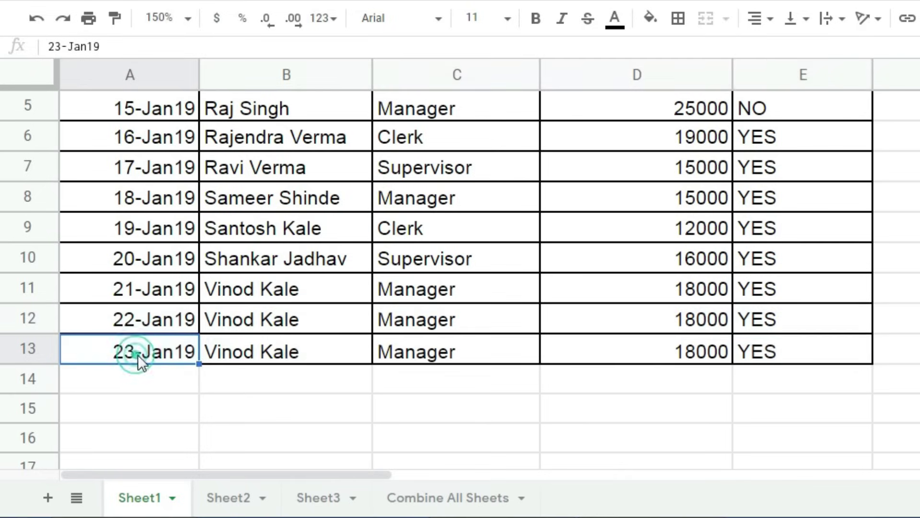
pyautogui.hotkey('ctrl', 'Right')
pyautogui.hotkey('ctrl', 'Left')
pyautogui.moveTo(185, 350)
pyautogui.mouseDown()
pyautogui.moveTo(862, 363)
pyautogui.moveTo(854, 388)
pyautogui.mouseUp()
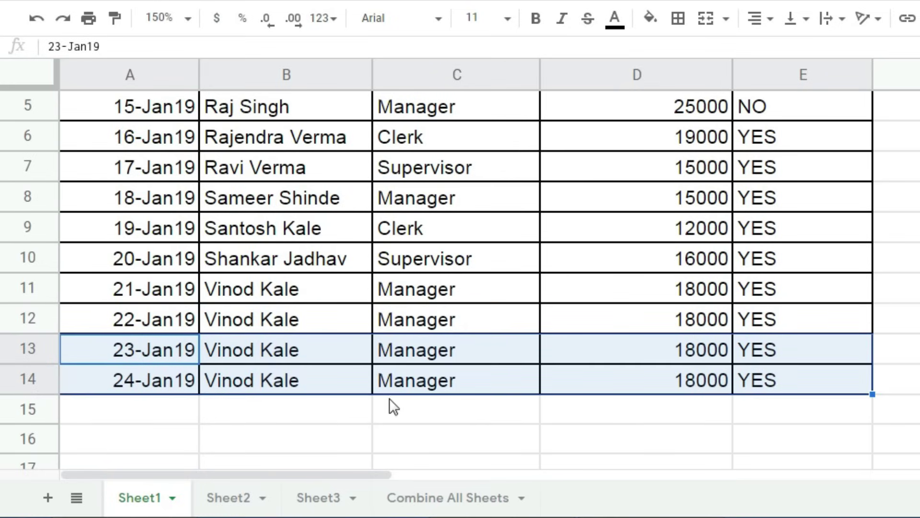
pyautogui.click(164, 387)
pyautogui.click(263, 381)
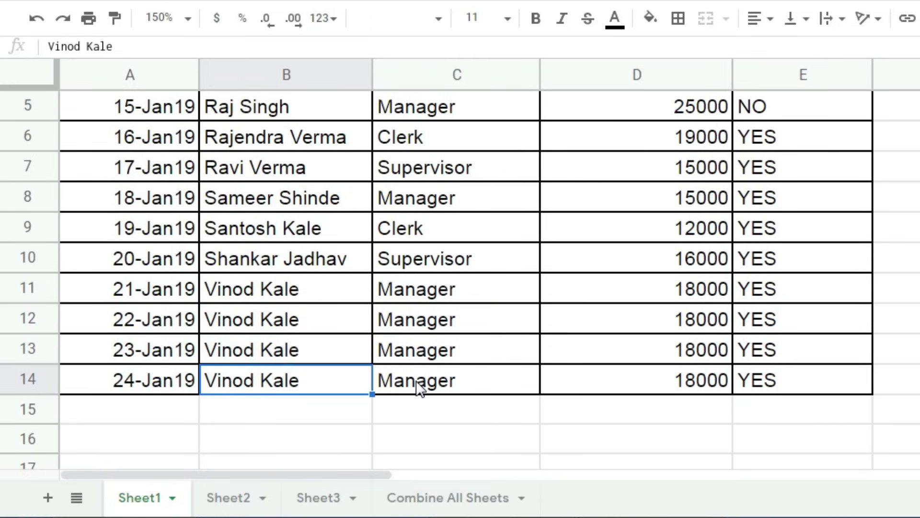
# - Go to Combine All Sheets and check where the February rows start in the combined list
pyautogui.click(420, 499)
pyautogui.scroll(-1, 211, 388)
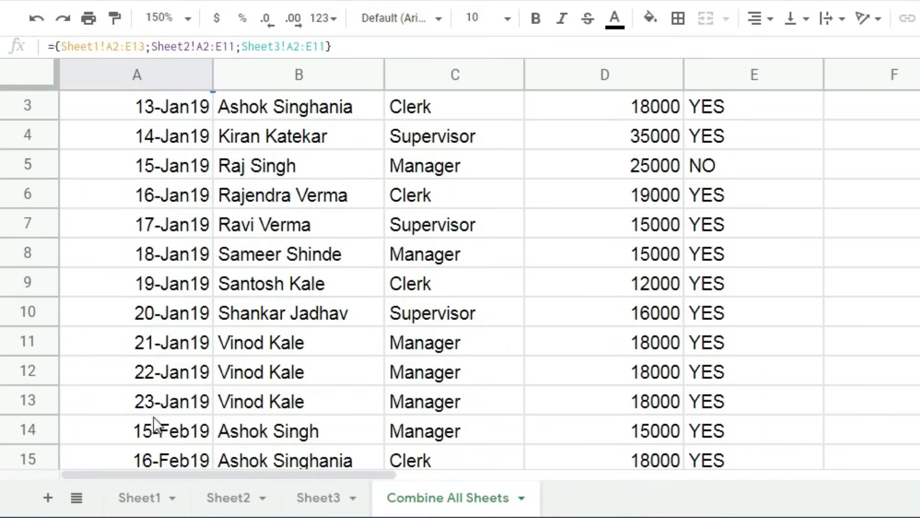
pyautogui.click(139, 430)
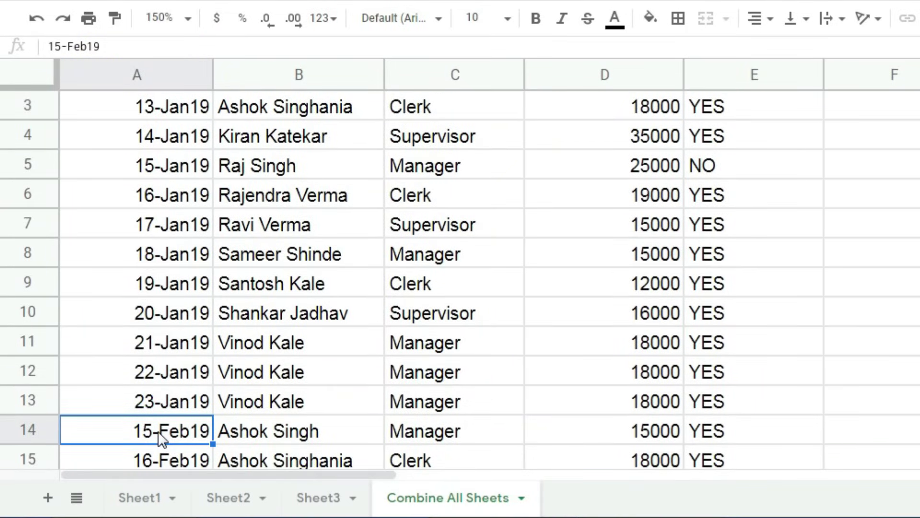
pyautogui.scroll(1, 168, 407)
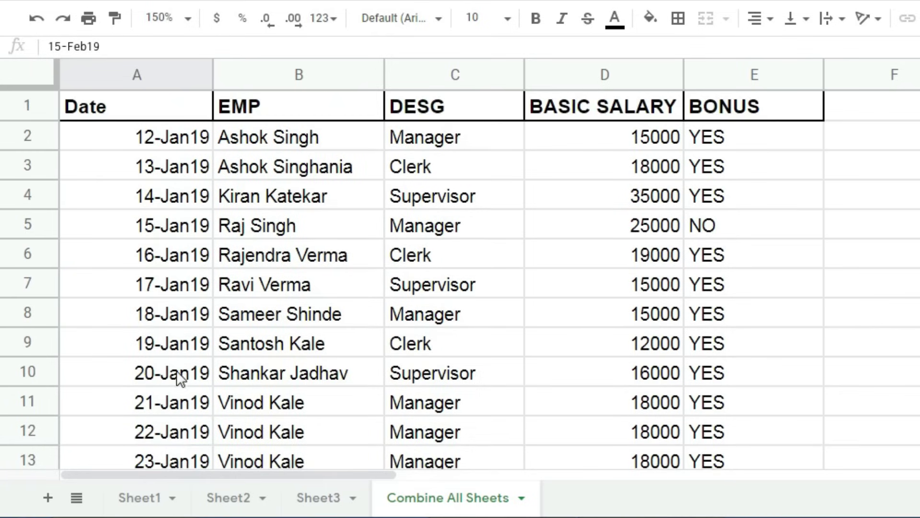
# - Remove the end row numbers so A2 reads ={Sheet1!A2:E;Sheet2!A2:E;Sheet3!A2:E}
pyautogui.click(165, 136)
pyautogui.doubleClick(165, 136)
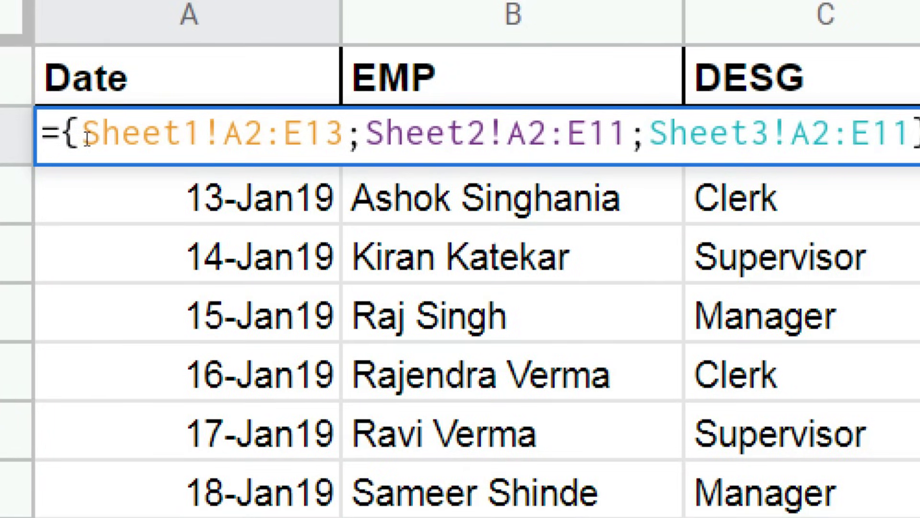
pyautogui.click(211, 136)
pyautogui.press('BackSpace')
pyautogui.write('4')
pyautogui.press('BackSpace')
pyautogui.press('BackSpace')
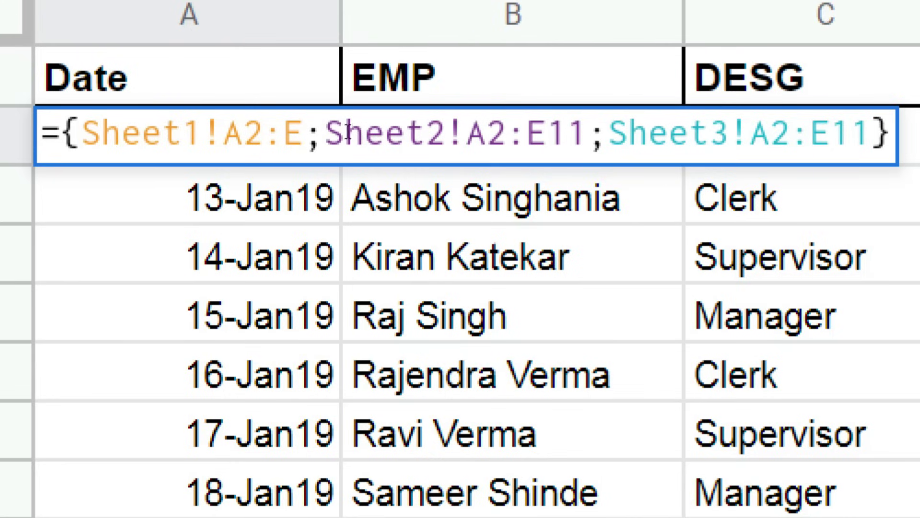
pyautogui.hotkey('ctrl', 'Right')
pyautogui.hotkey('ctrl', 'Right')
pyautogui.hotkey('ctrl', 'Right')
pyautogui.press('BackSpace')
pyautogui.press('BackSpace')
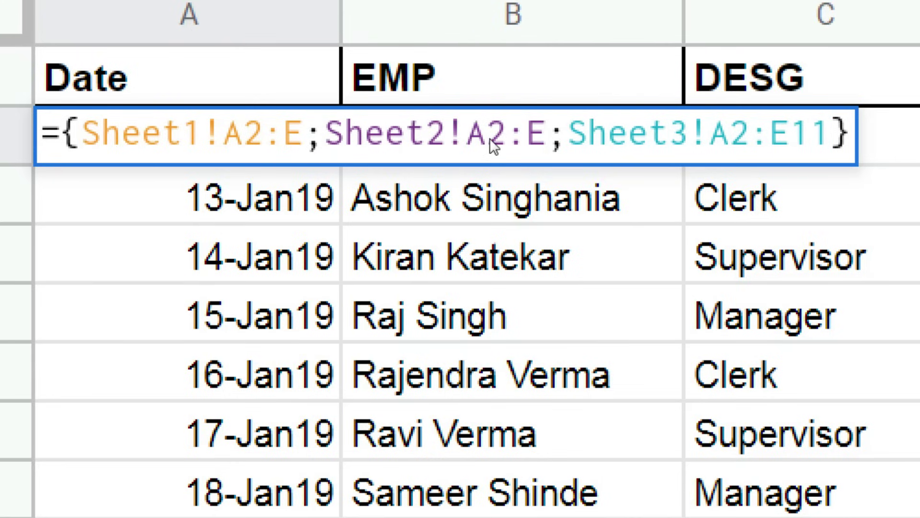
pyautogui.hotkey('ctrl', 'Right')
pyautogui.hotkey('ctrl', 'Right')
pyautogui.hotkey('ctrl', 'Right')
pyautogui.press('BackSpace')
pyautogui.press('BackSpace')
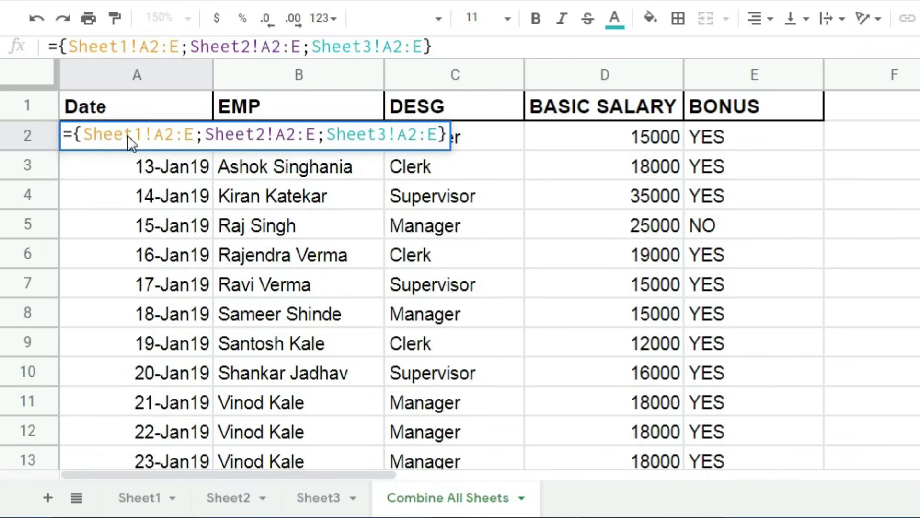
pyautogui.press('Return')
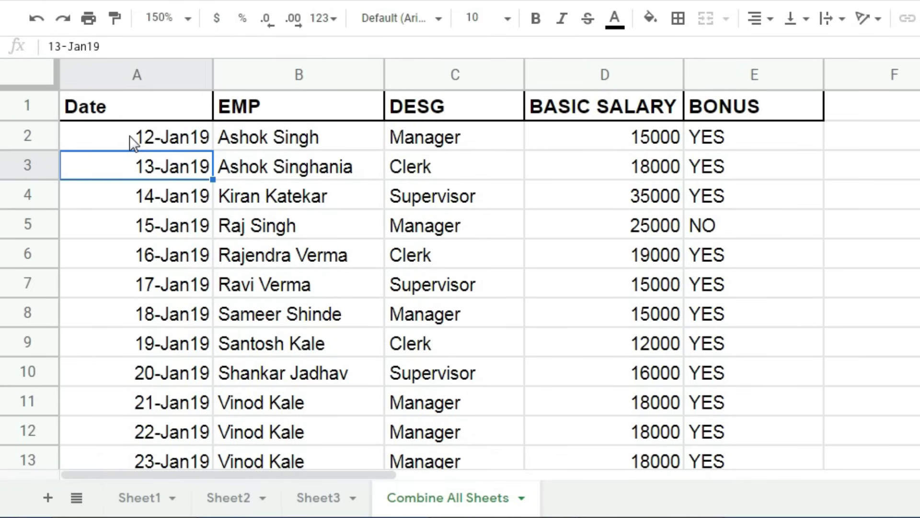
pyautogui.scroll(-1, 160, 144)
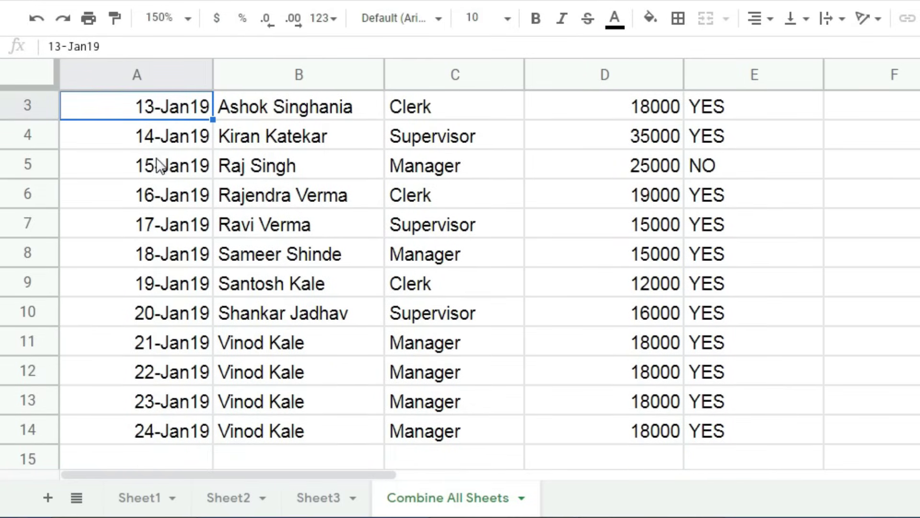
pyautogui.click(157, 432)
pyautogui.scroll(-1, 159, 434)
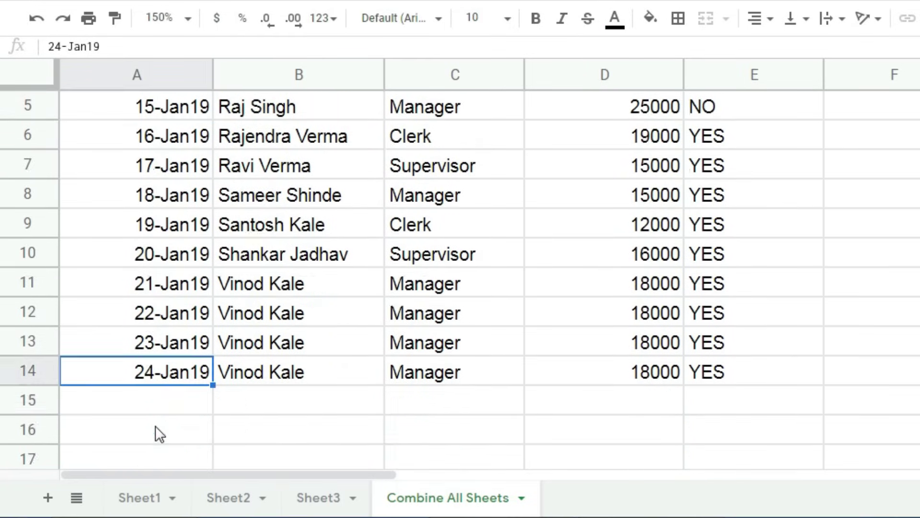
pyautogui.click(173, 398)
pyautogui.scroll(-1, 220, 398)
pyautogui.scroll(-2, 221, 401)
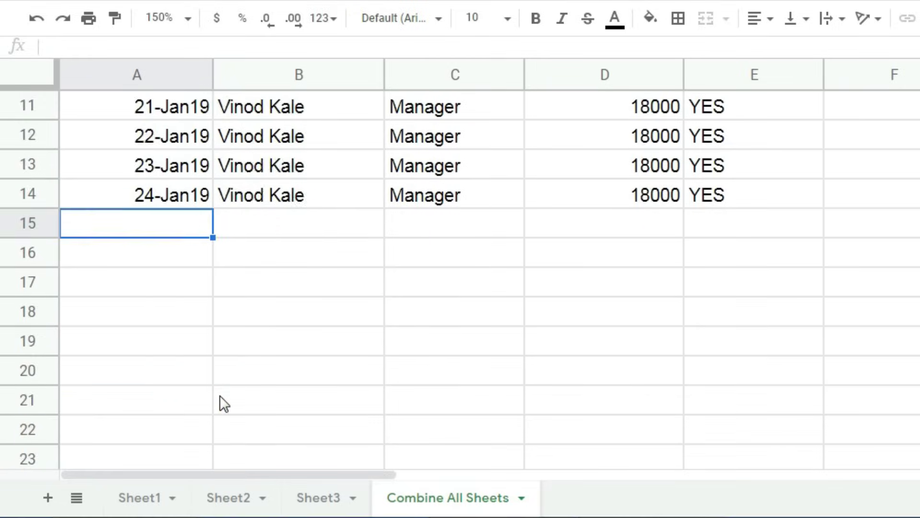
pyautogui.scroll(-8, 220, 402)
pyautogui.scroll(-8, 219, 401)
pyautogui.scroll(-9, 216, 400)
pyautogui.scroll(-5, 201, 365)
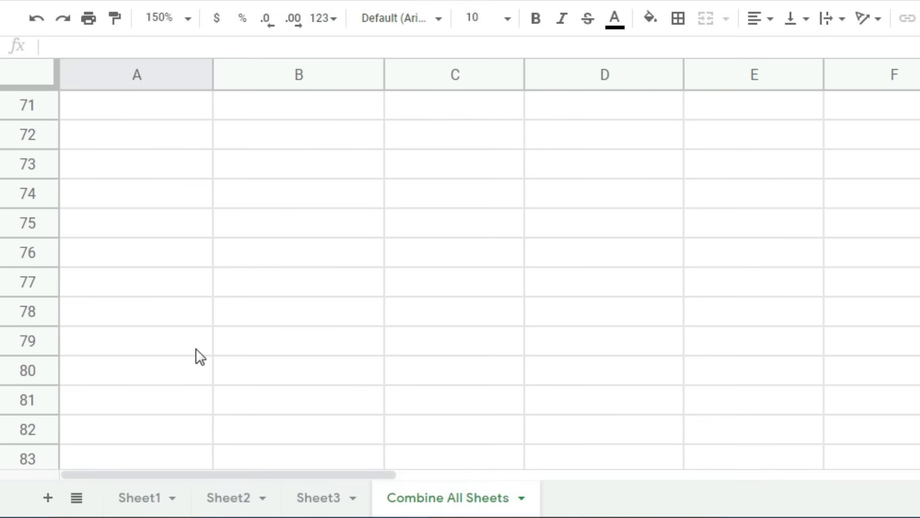
pyautogui.hotkey('ctrl', 'Down')
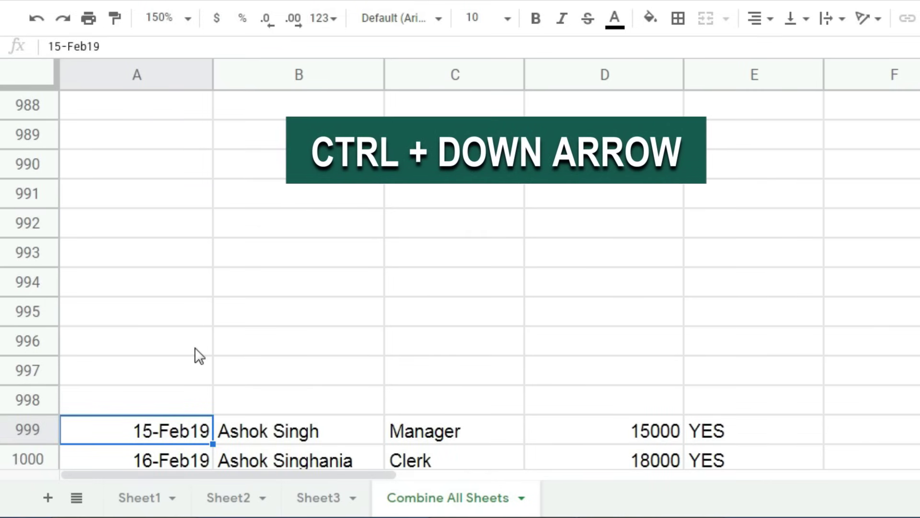
pyautogui.scroll(-2, 195, 349)
pyautogui.scroll(-1, 195, 349)
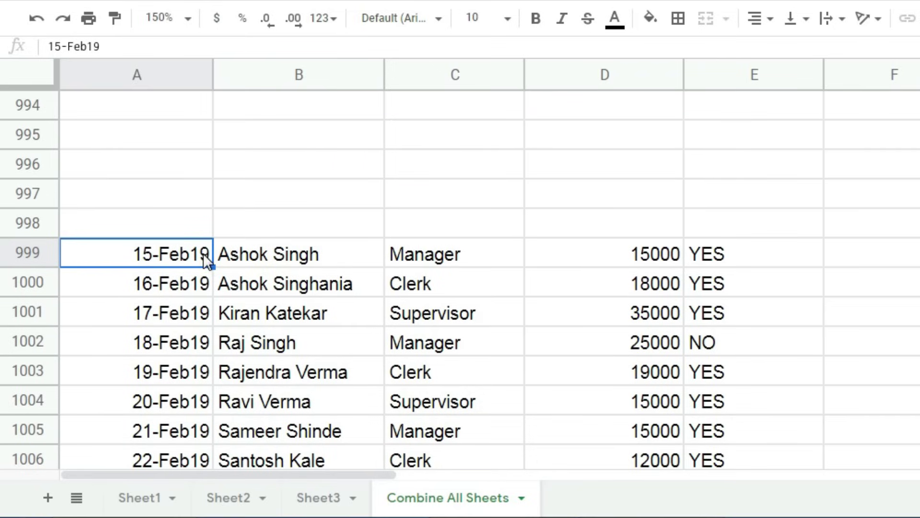
pyautogui.scroll(-1, 218, 254)
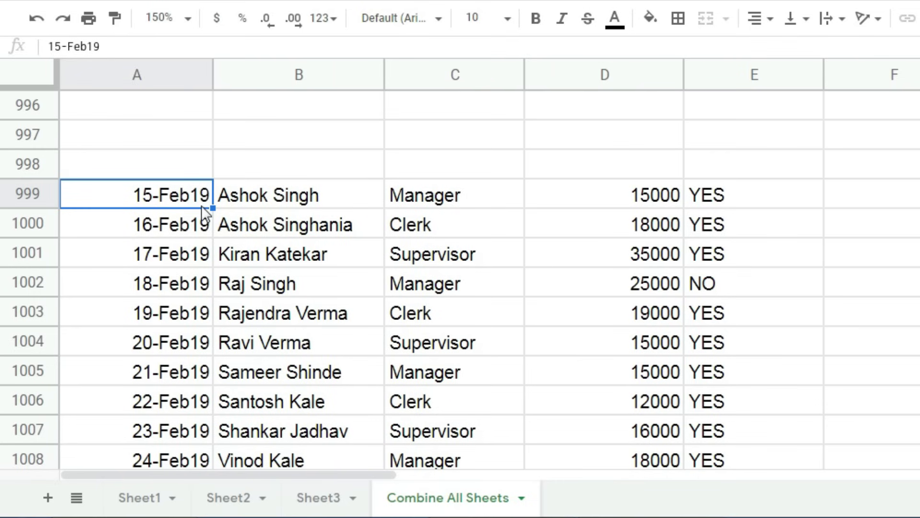
pyautogui.click(232, 496)
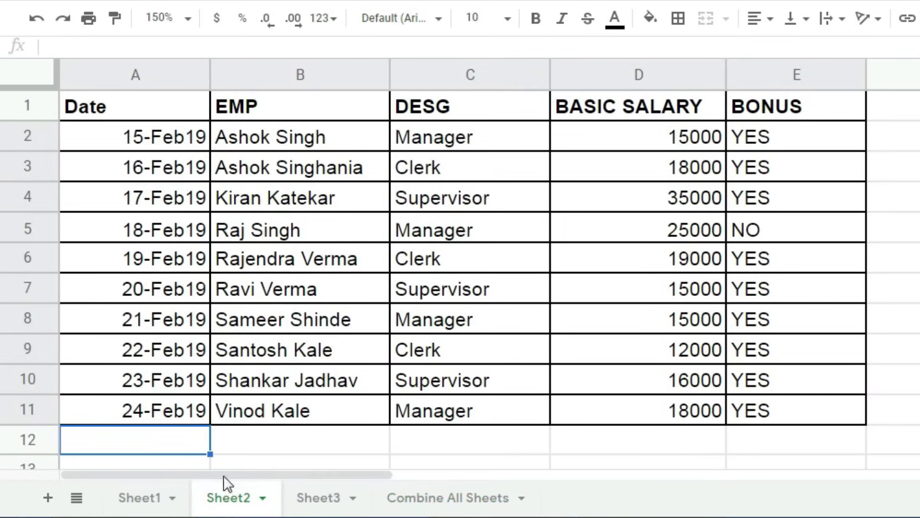
pyautogui.click(433, 499)
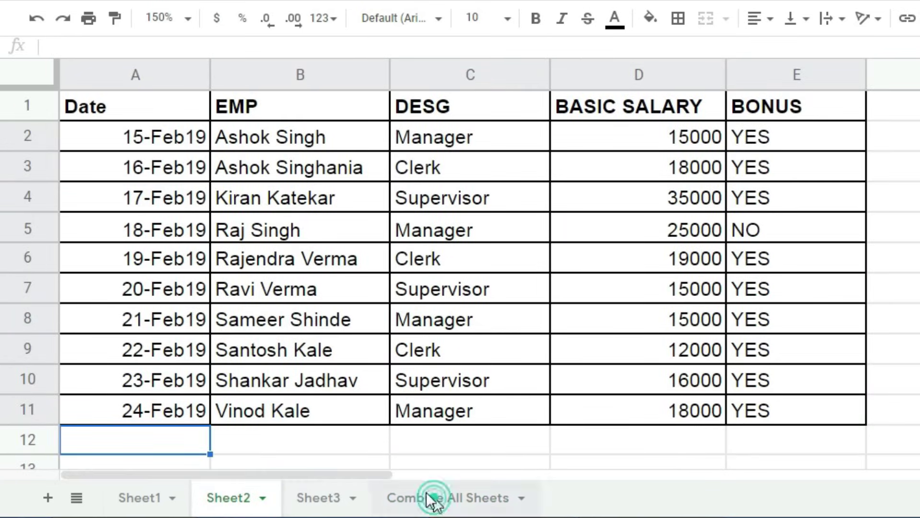
pyautogui.scroll(-3, 212, 384)
pyautogui.click(146, 283)
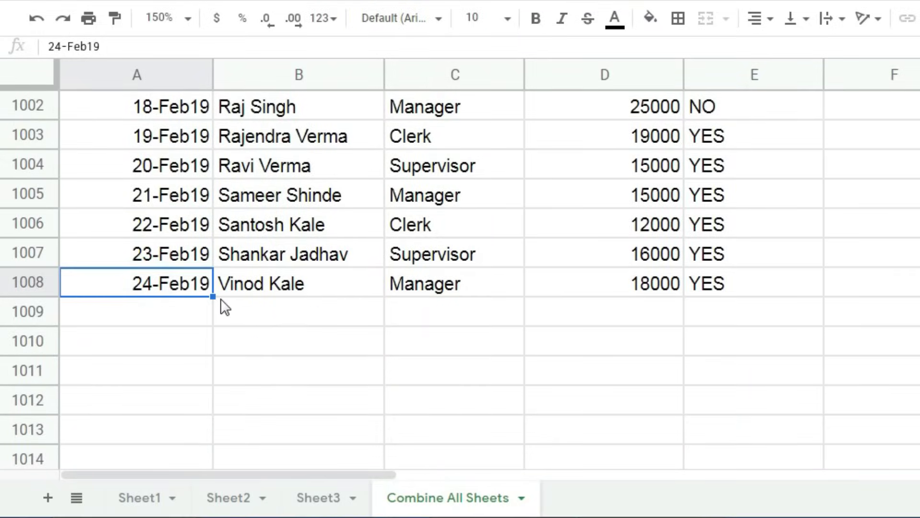
pyautogui.hotkey('ctrl', 'Down')
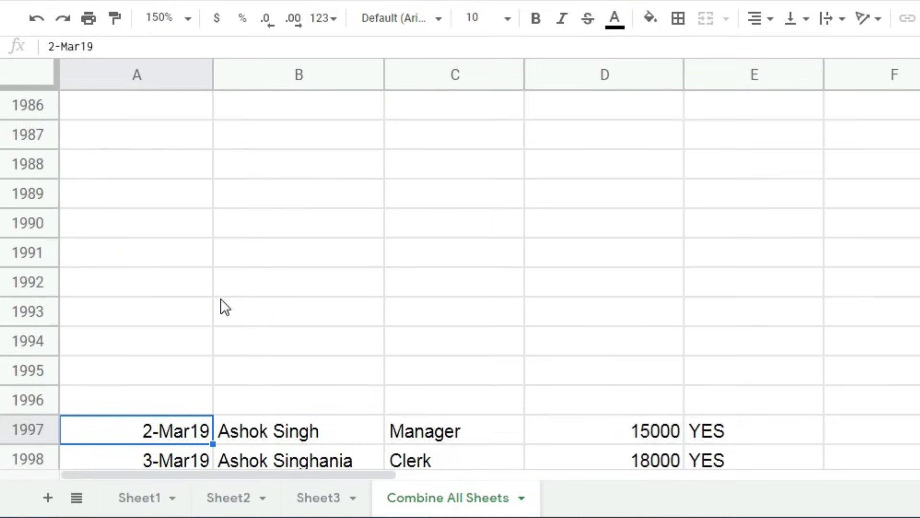
pyautogui.scroll(-2, 182, 321)
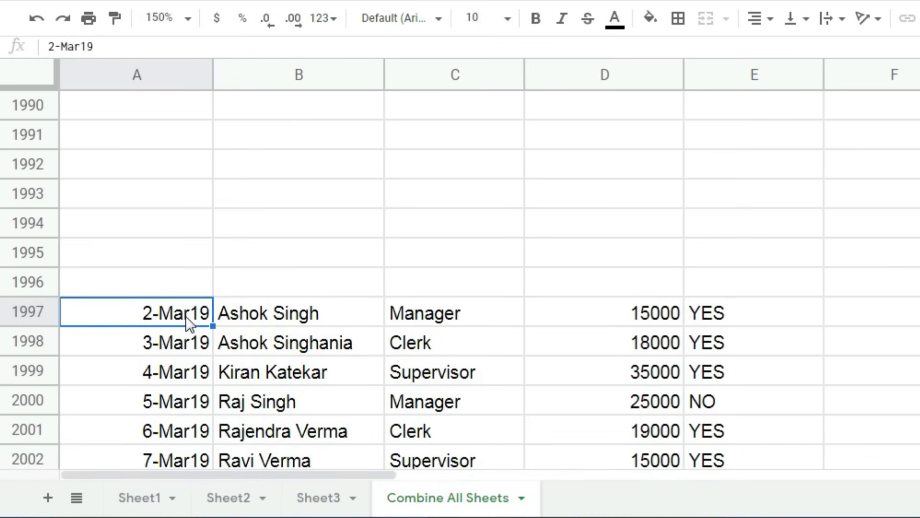
pyautogui.click(318, 498)
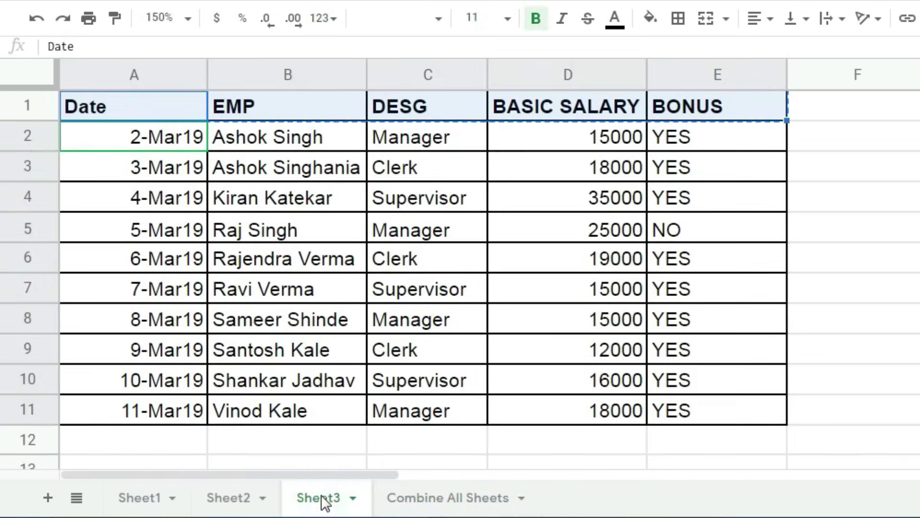
pyautogui.click(411, 499)
pyautogui.scroll(3, 290, 276)
pyautogui.scroll(1, 220, 283)
pyautogui.scroll(5, 220, 282)
pyautogui.scroll(9, 219, 283)
pyautogui.scroll(10, 219, 282)
pyautogui.scroll(3, 220, 282)
pyautogui.click(220, 283)
pyautogui.hotkey('ctrl', 'Up')
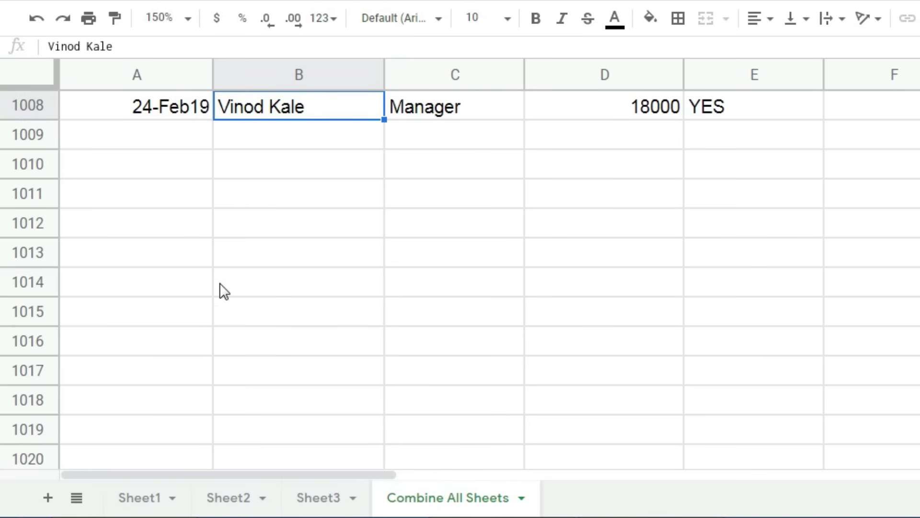
pyautogui.click(129, 501)
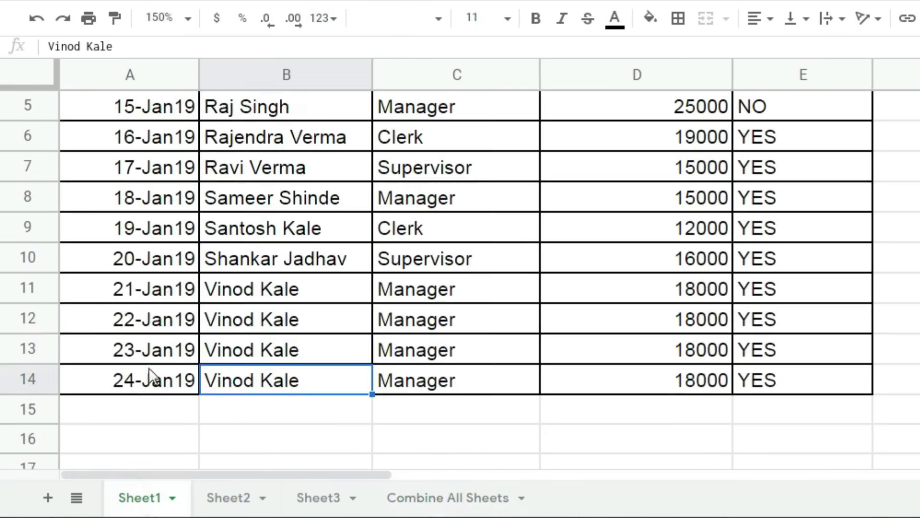
pyautogui.click(129, 386)
pyautogui.press('Down')
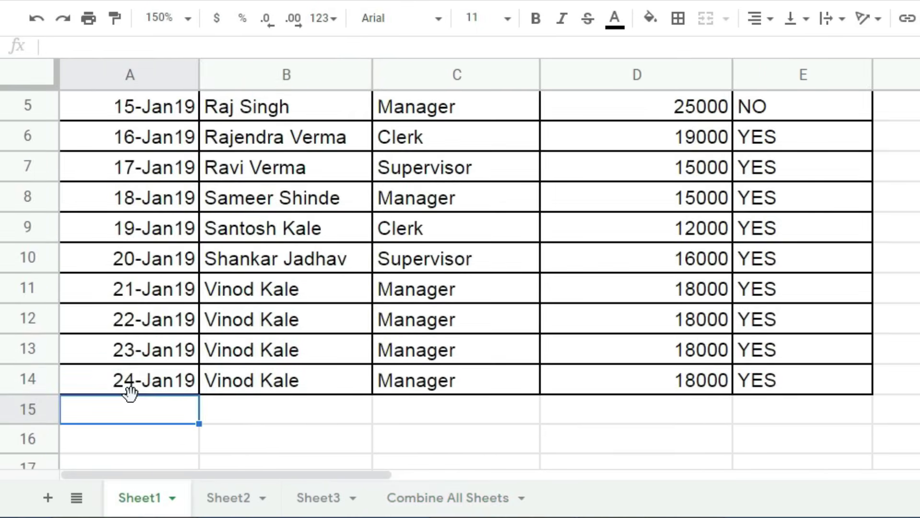
pyautogui.press('Down')
pyautogui.hotkey('ctrl', 'Down')
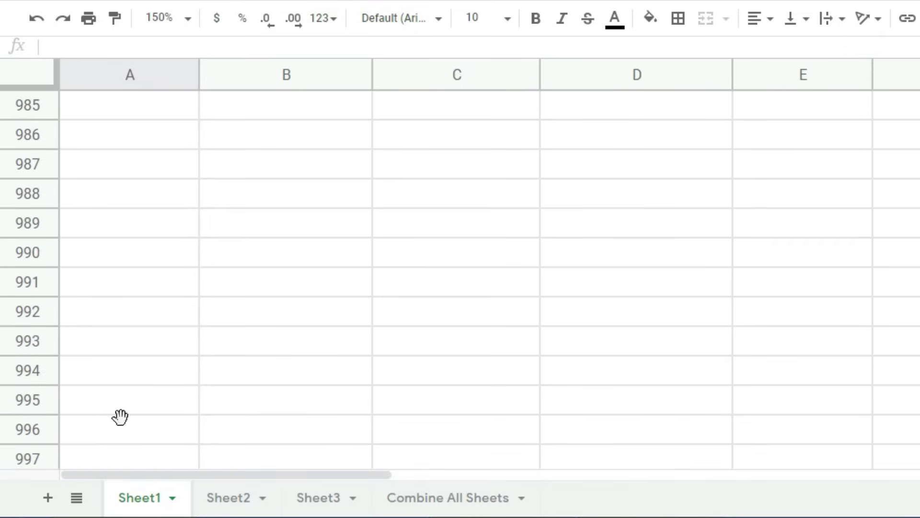
pyautogui.scroll(-1, 122, 418)
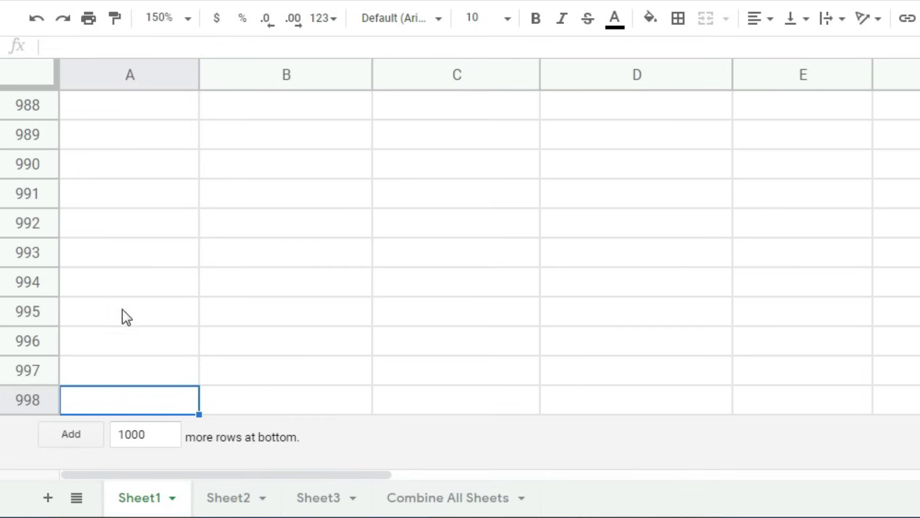
pyautogui.click(401, 502)
pyautogui.scroll(2, 306, 335)
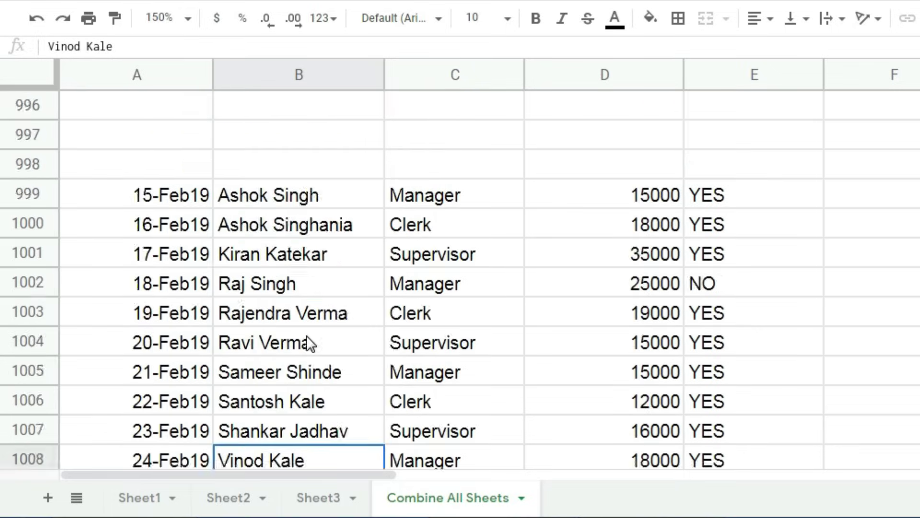
pyautogui.scroll(4, 306, 336)
pyautogui.scroll(4, 306, 336)
pyautogui.scroll(2, 306, 335)
pyautogui.click(156, 295)
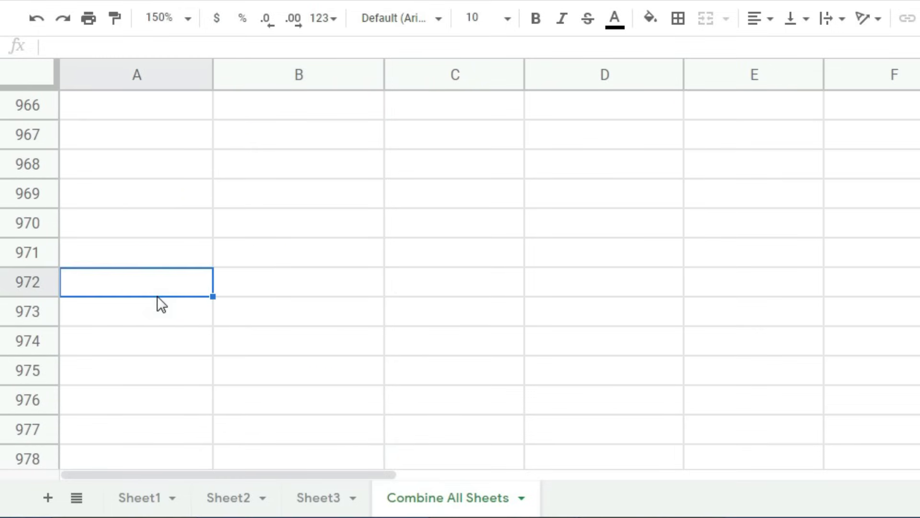
pyautogui.hotkey('ctrl', 'Up')
pyautogui.press('Up')
pyautogui.press('Up')
pyautogui.press('Up')
pyautogui.press('Up')
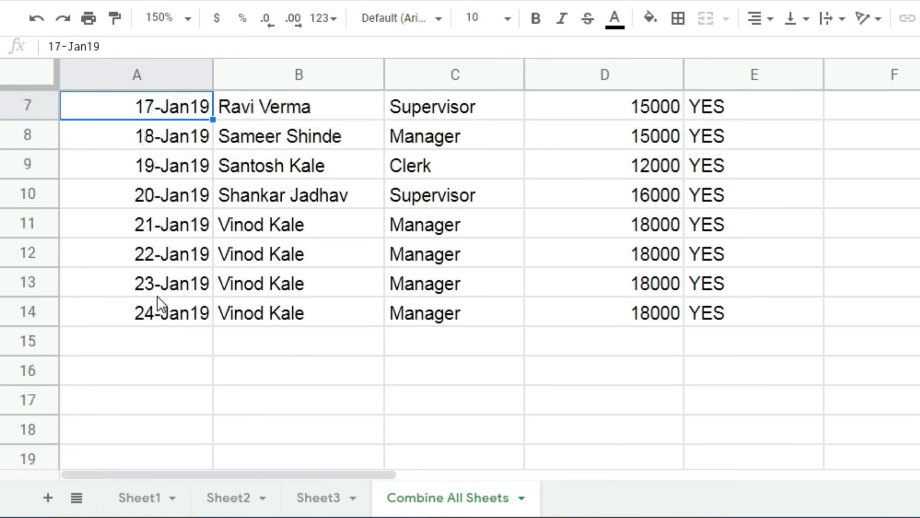
pyautogui.press('Up')
pyautogui.press('Up')
pyautogui.press('Up')
pyautogui.hotkey('ctrl', 'Down')
pyautogui.press('Down')
pyautogui.press('Down')
pyautogui.press('Down')
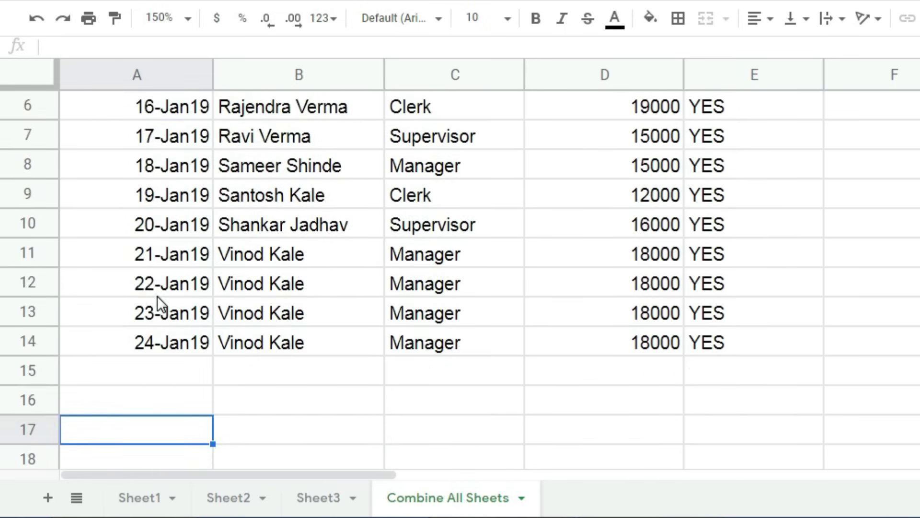
pyautogui.press('Down')
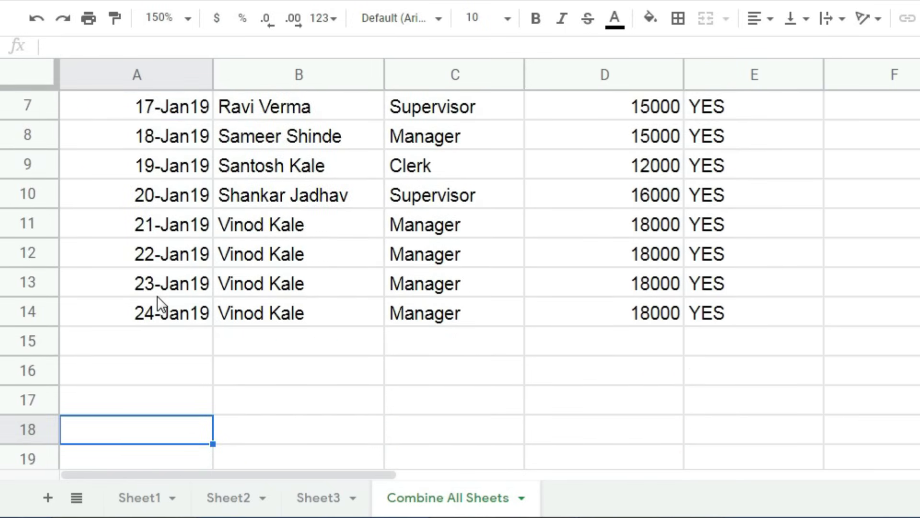
pyautogui.click(141, 500)
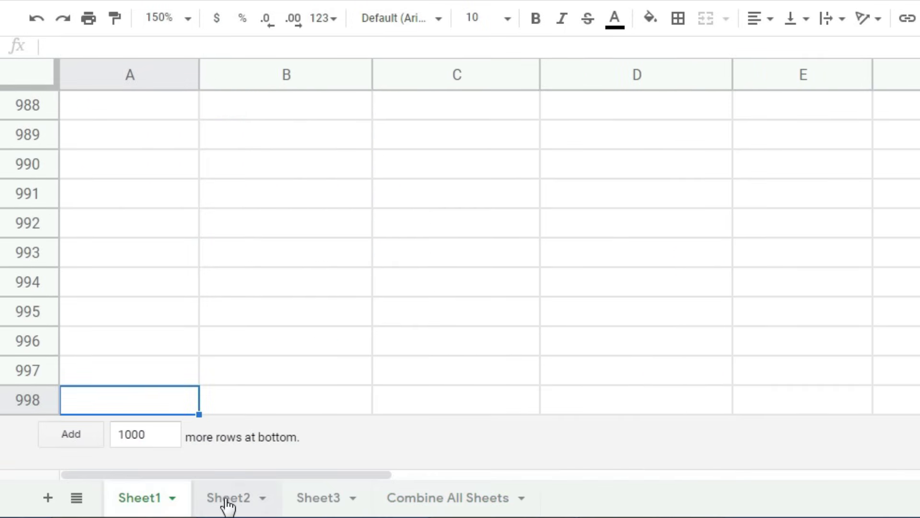
pyautogui.click(229, 498)
pyautogui.scroll(-5, 259, 409)
pyautogui.click(314, 498)
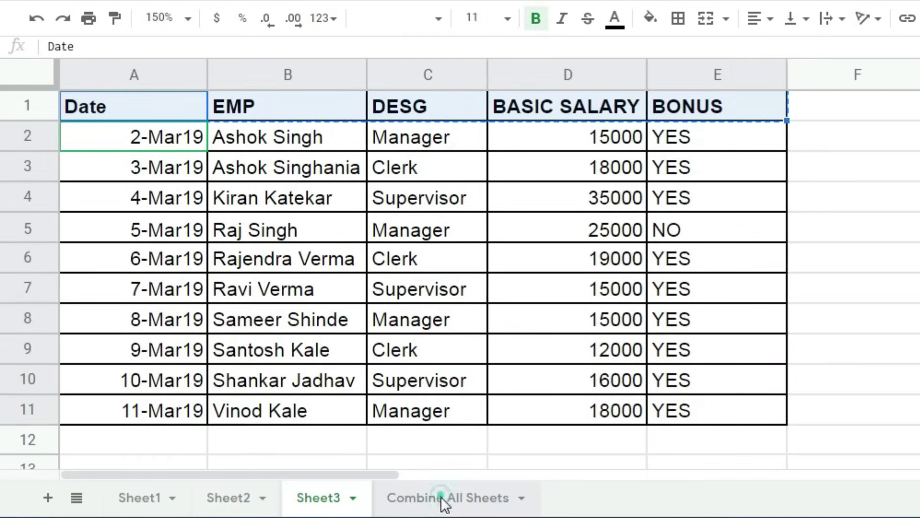
pyautogui.click(445, 499)
pyautogui.click(223, 285)
pyautogui.scroll(4, 222, 316)
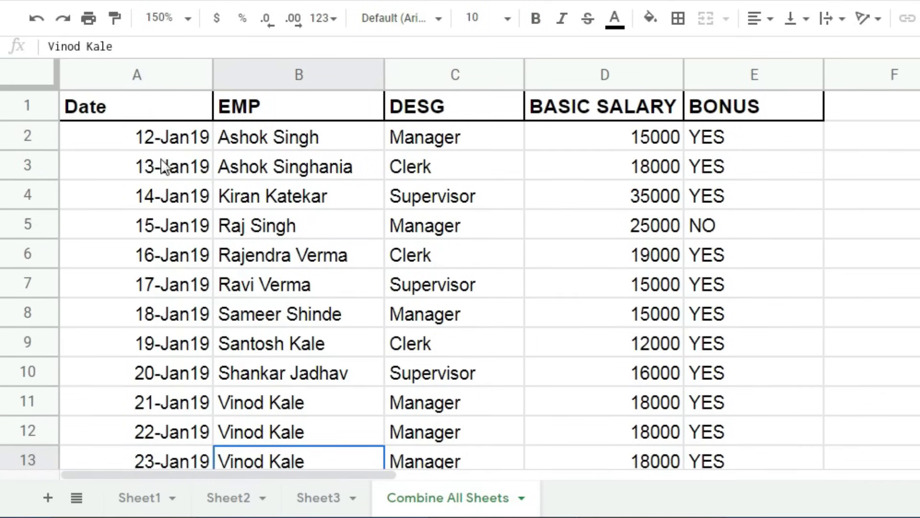
pyautogui.click(168, 139)
pyautogui.moveTo(428, 135)
pyautogui.mouseDown()
pyautogui.moveTo(441, 136)
pyautogui.moveTo(390, 136)
pyautogui.mouseUp()
pyautogui.press('Escape')
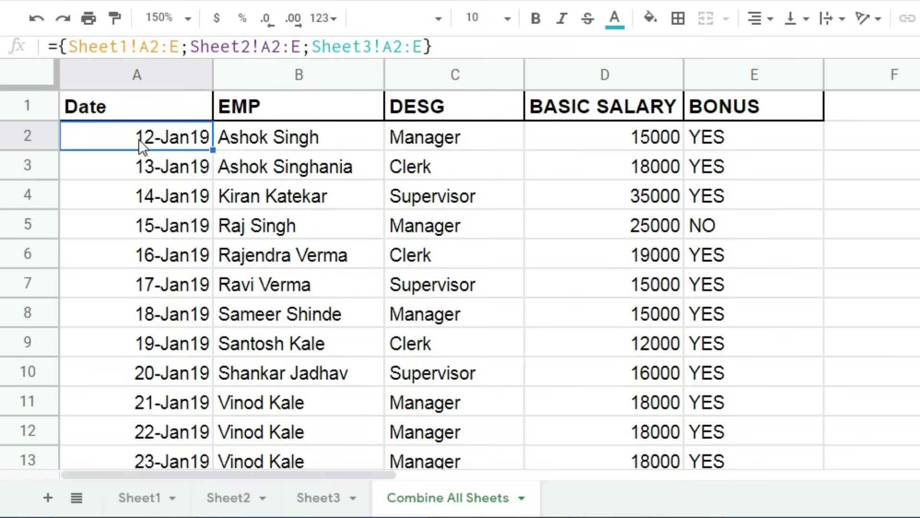
pyautogui.scroll(-1, 129, 144)
pyautogui.scroll(-3, 136, 192)
pyautogui.moveTo(132, 282); pyautogui.dragTo(131, 366)
pyautogui.scroll(3, 132, 365)
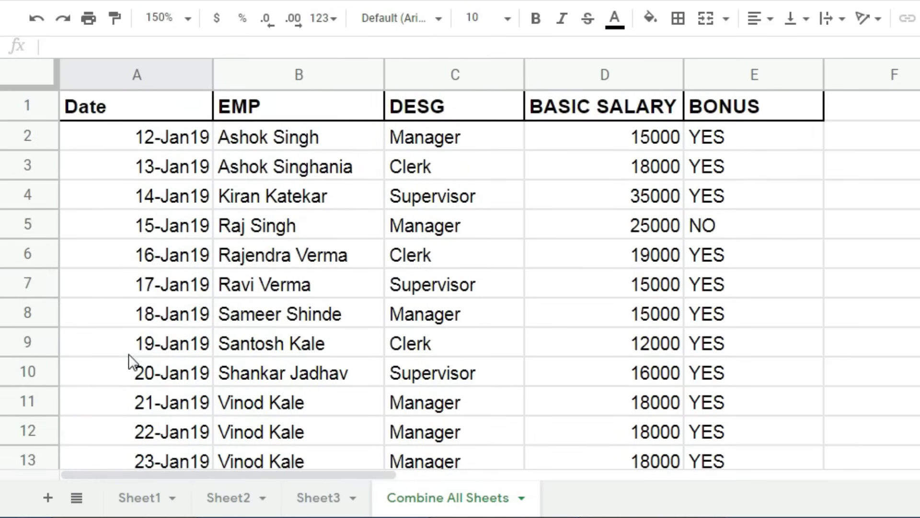
pyautogui.click(148, 129)
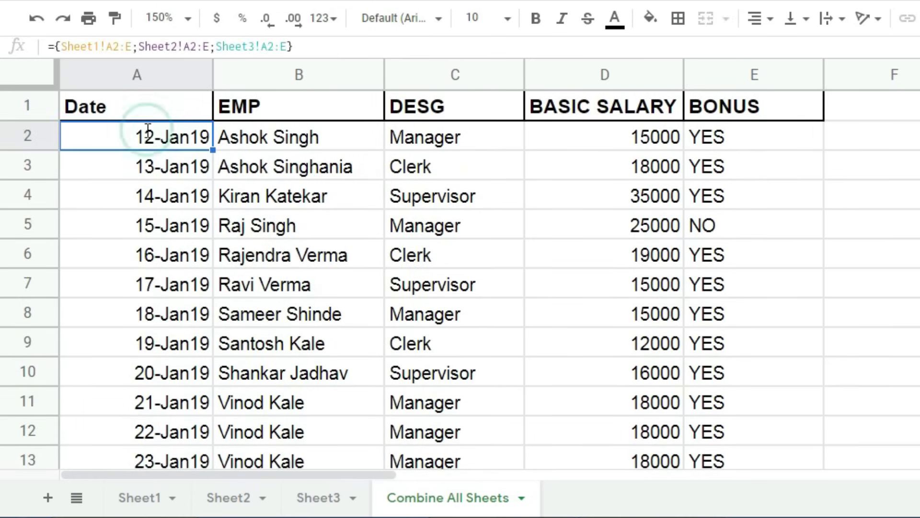
# - Insert QUERY( after the equals sign in A2 and add a comma after the closing brace
pyautogui.doubleClick(148, 129)
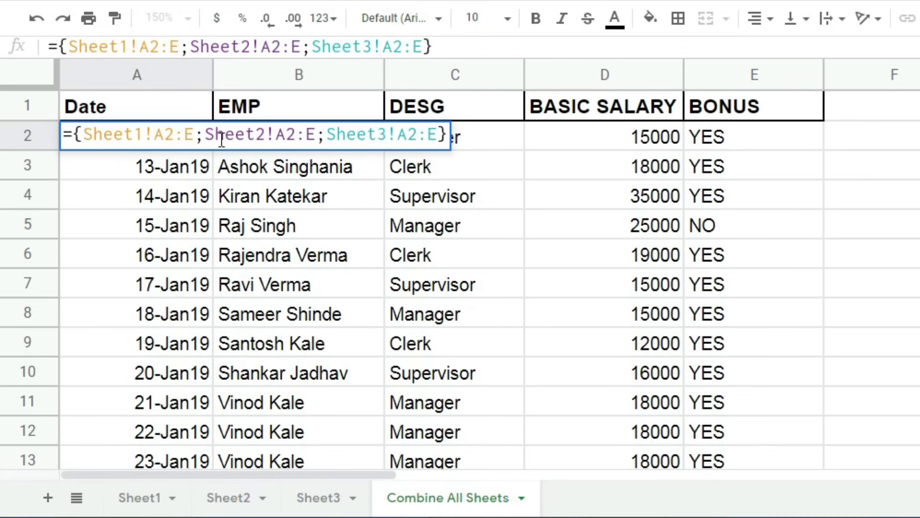
pyautogui.click(84, 132)
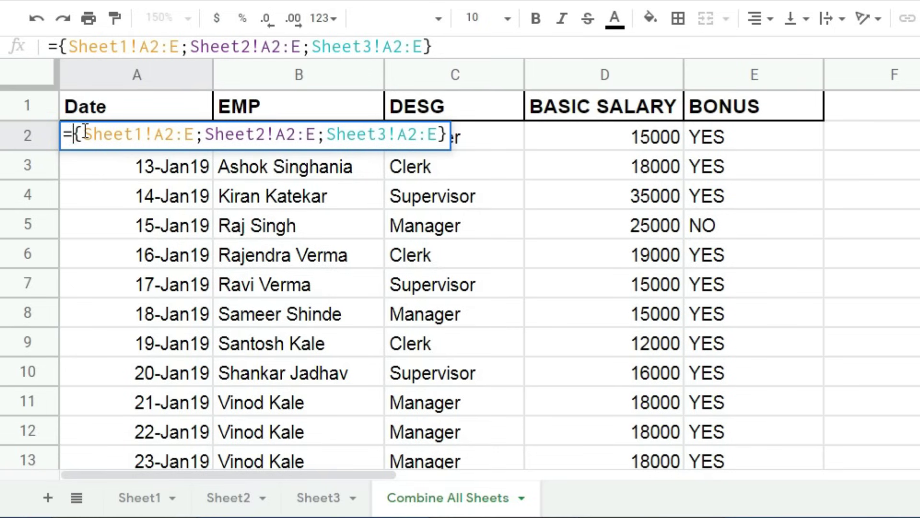
pyautogui.write('qu')
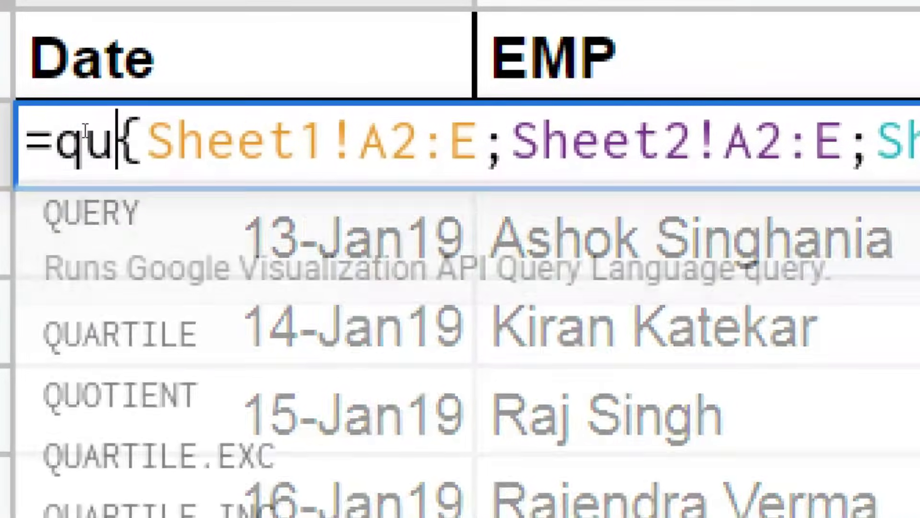
pyautogui.write('er')
pyautogui.press('Tab')
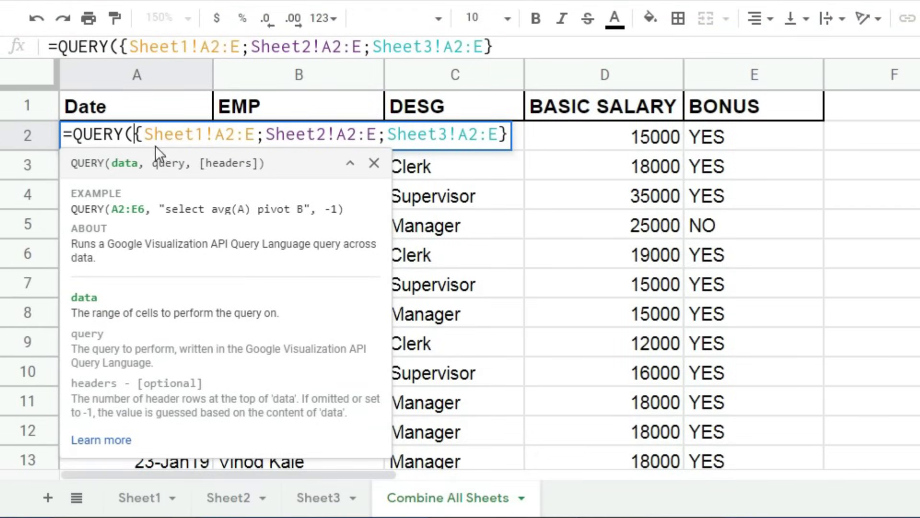
pyautogui.moveTo(132, 135); pyautogui.dragTo(475, 122)
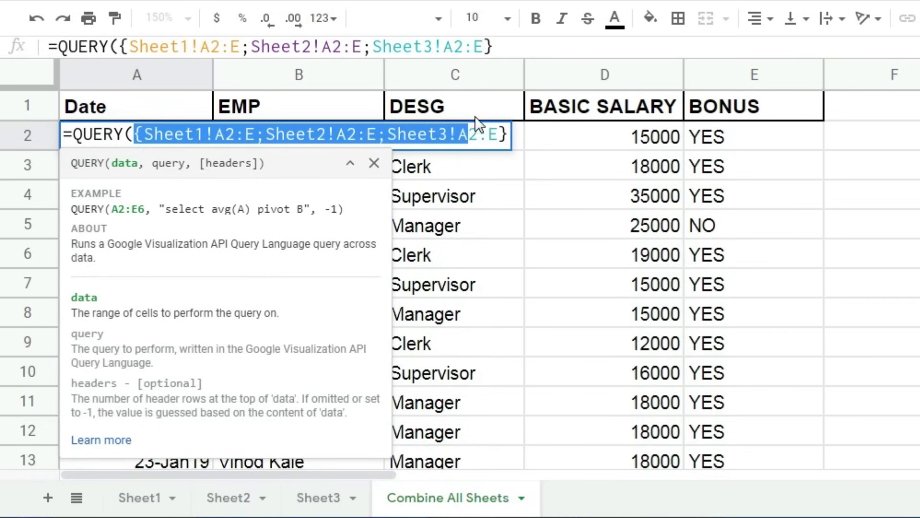
pyautogui.click(519, 136)
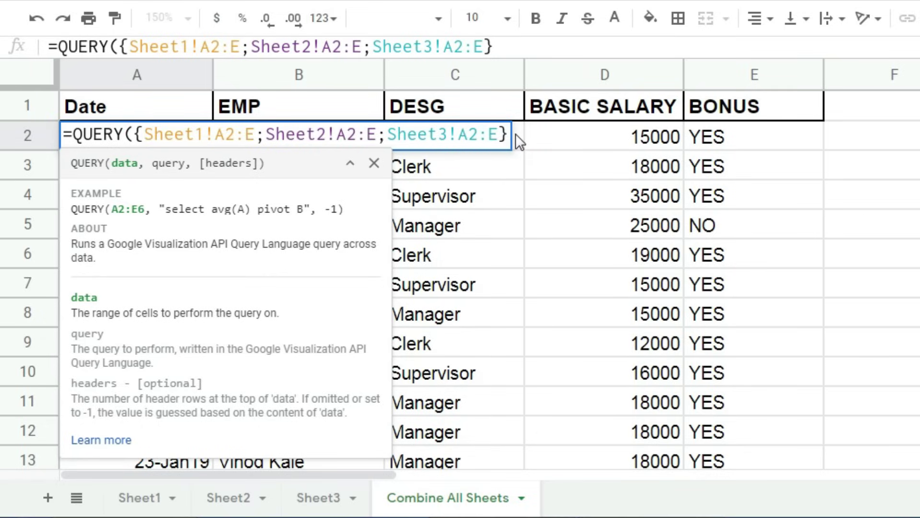
pyautogui.write(',')
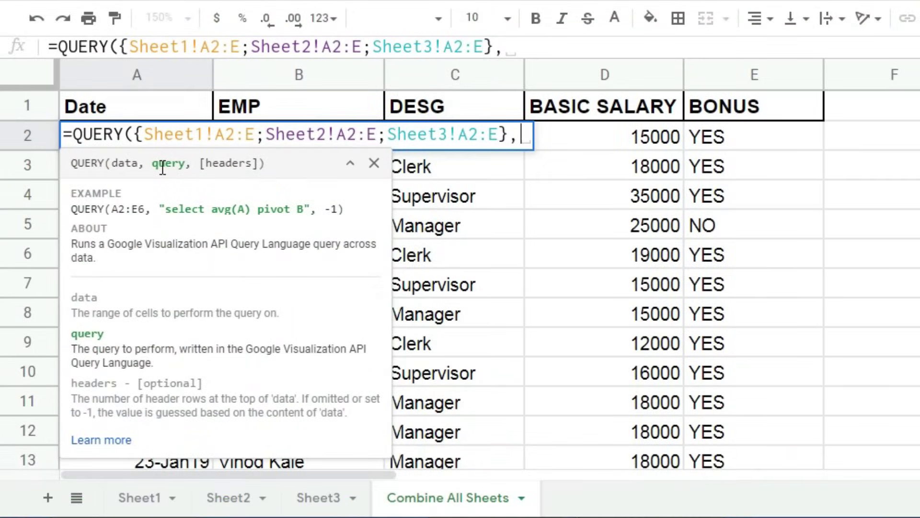
# - Enter "Select * Where Col1 is not null" as the QUERY's second argument
pyautogui.write('"')
pyautogui.write('S')
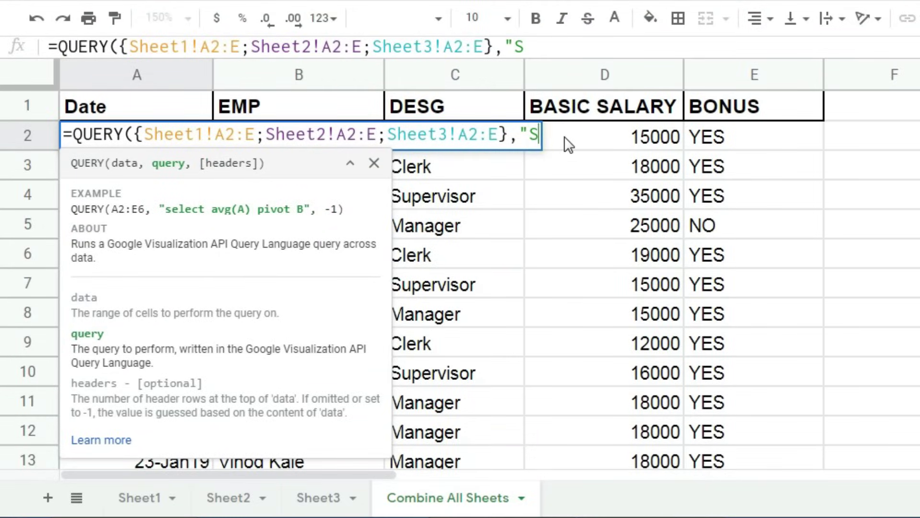
pyautogui.write('elect *')
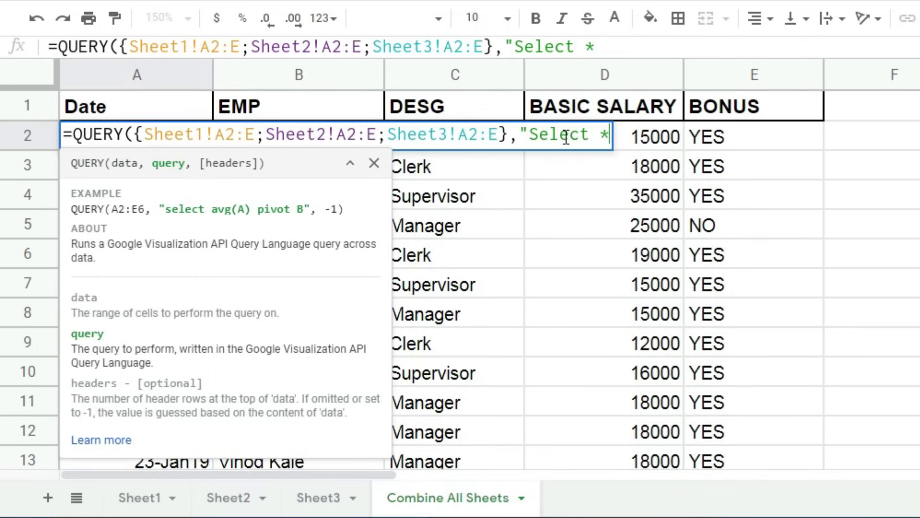
pyautogui.write(' W')
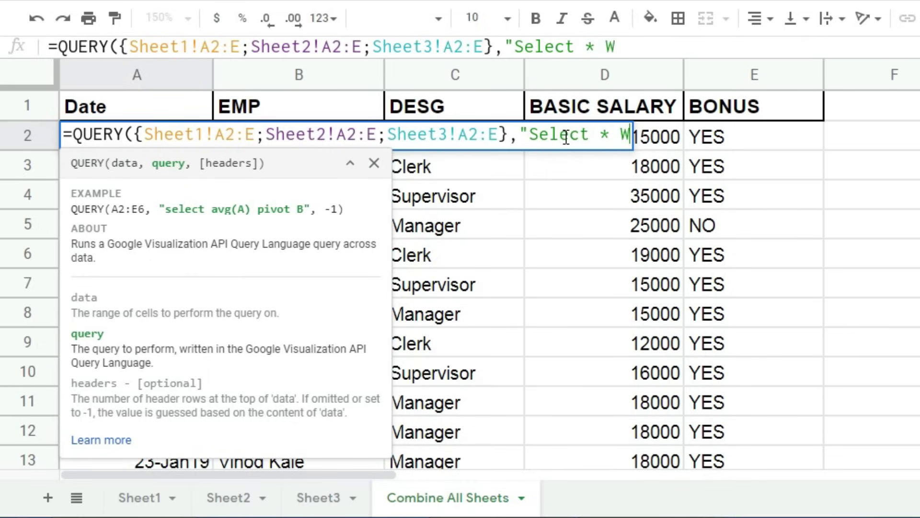
pyautogui.write('he')
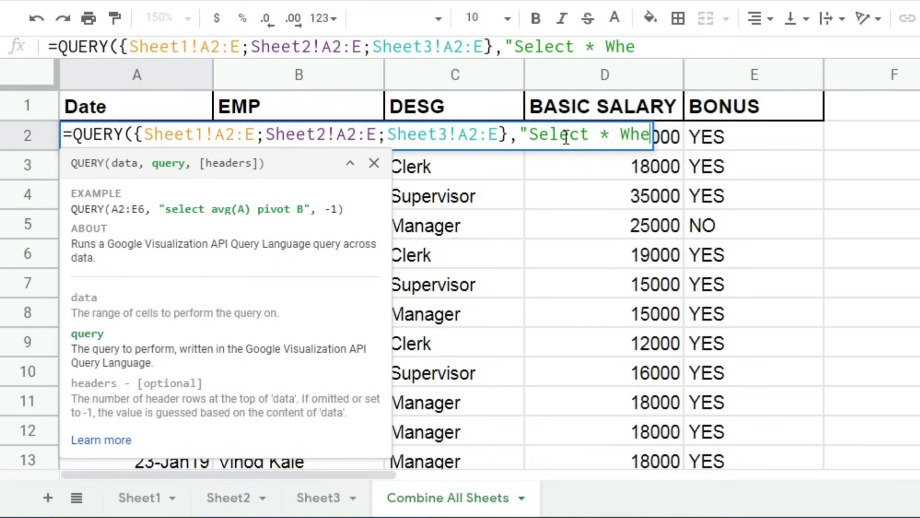
pyautogui.write('re')
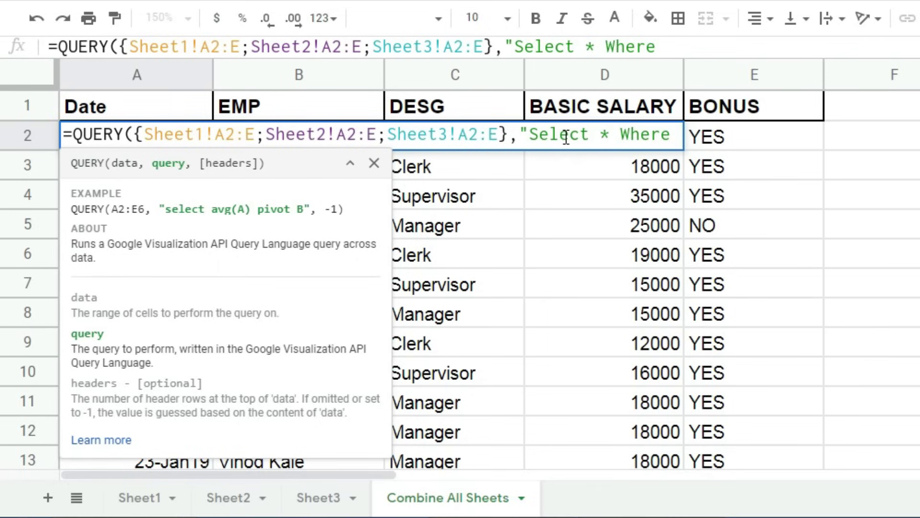
pyautogui.write(' col')
pyautogui.press('BackSpace')
pyautogui.press('BackSpace')
pyautogui.press('BackSpace')
pyautogui.write('Col')
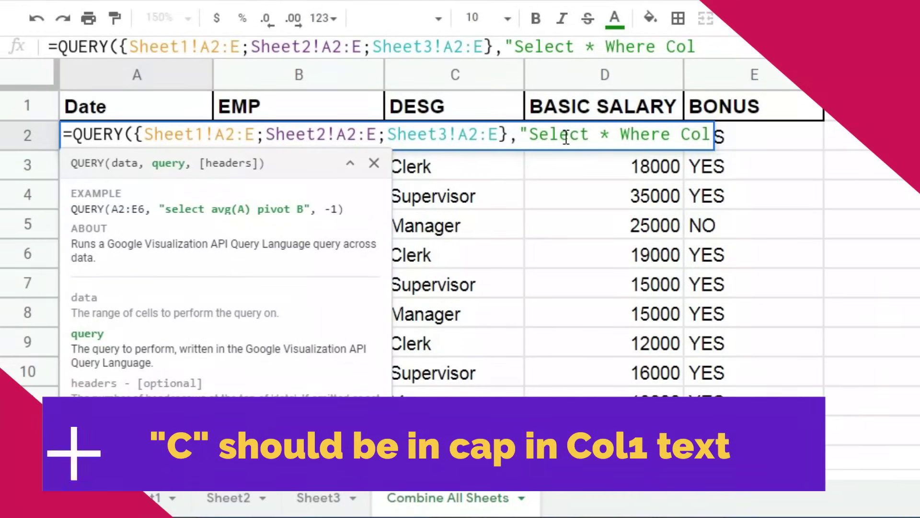
pyautogui.write('1')
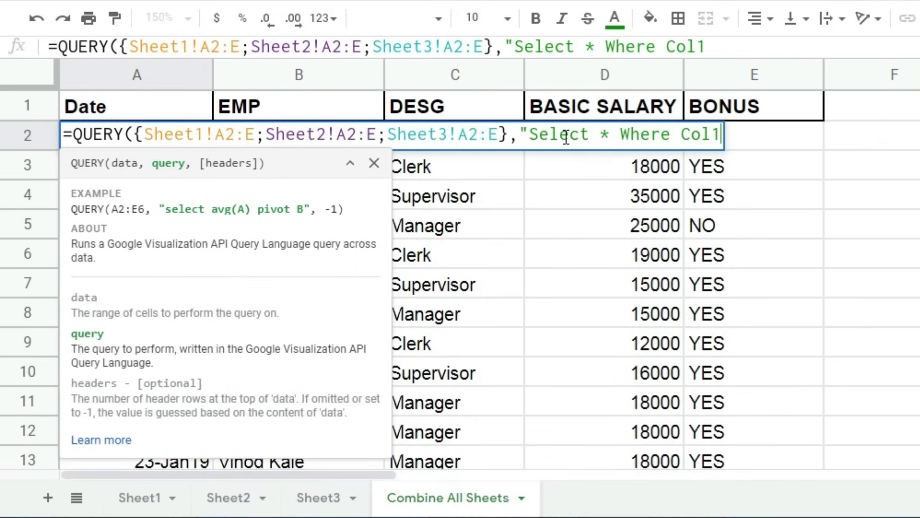
pyautogui.write('is not null')
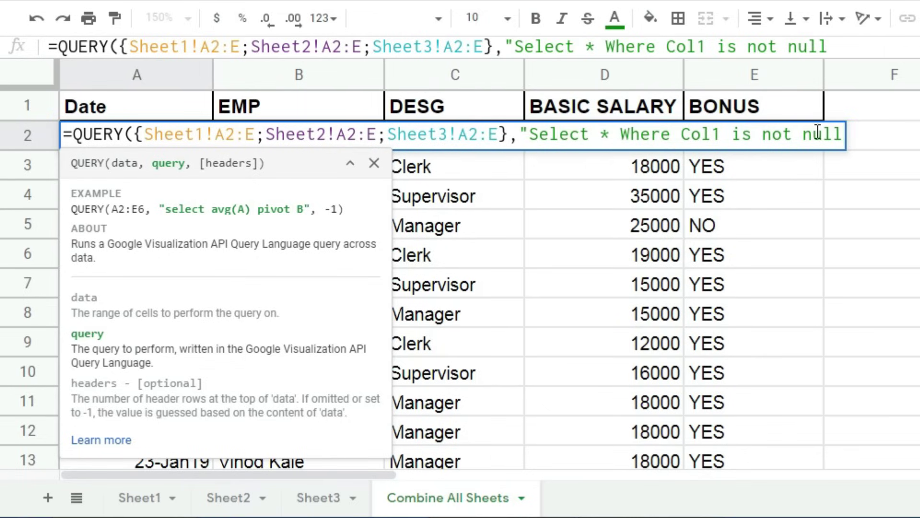
pyautogui.write('"')
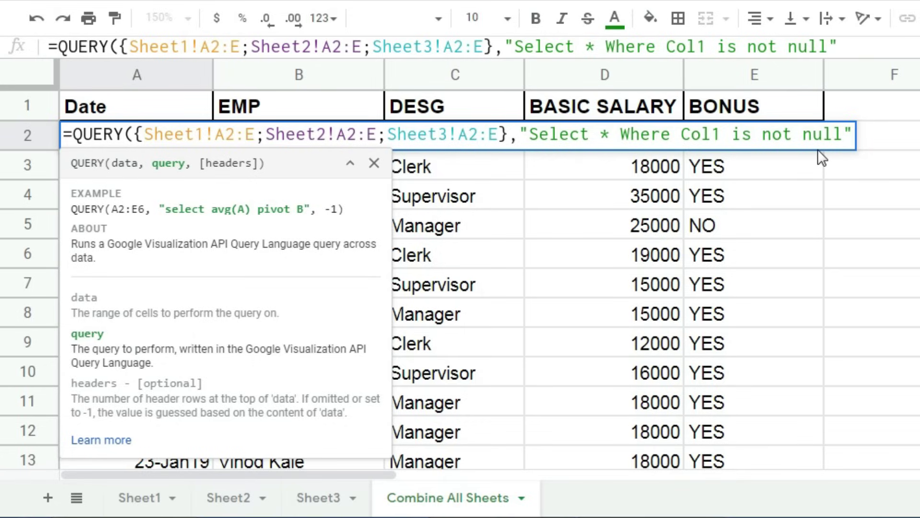
# - Append ,0) after the query string to set headers to 0 and close QUERY
pyautogui.write(' or')
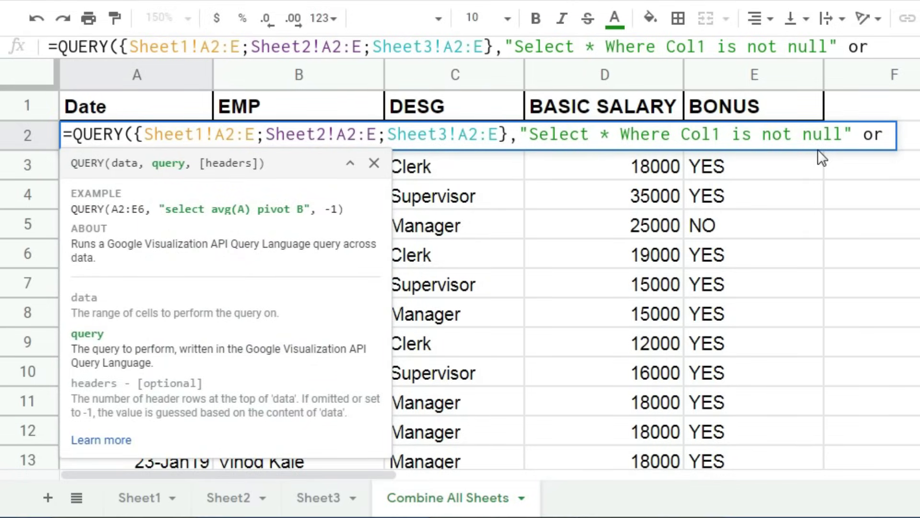
pyautogui.press('BackSpace')
pyautogui.press('BackSpace')
pyautogui.press('BackSpace')
pyautogui.press('BackSpace')
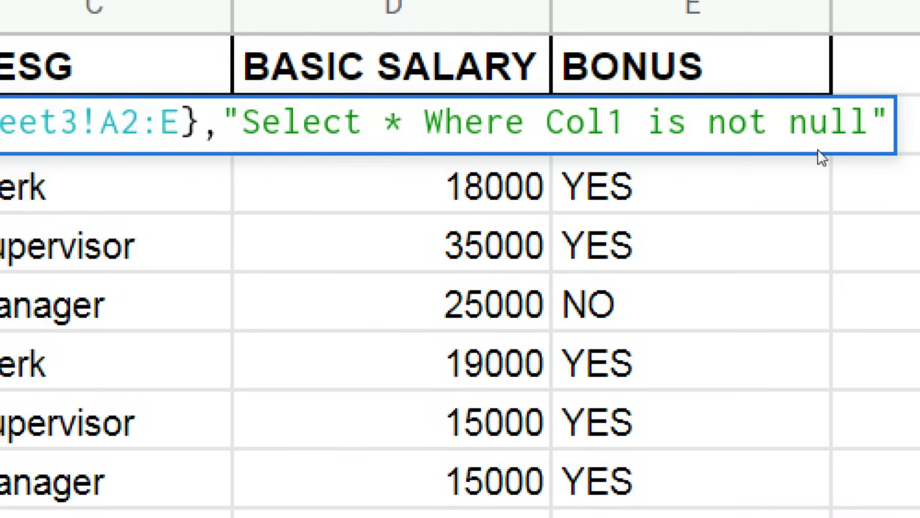
pyautogui.write(',')
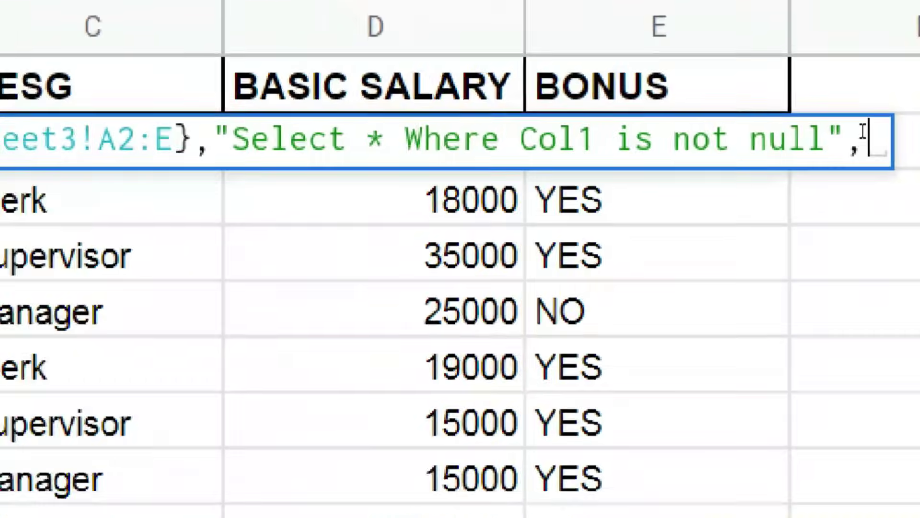
pyautogui.write('0')
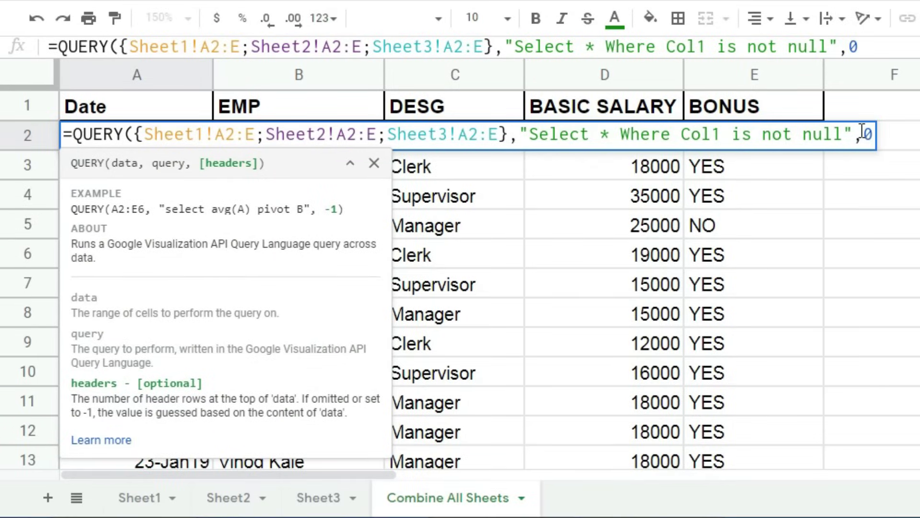
pyautogui.write(')')
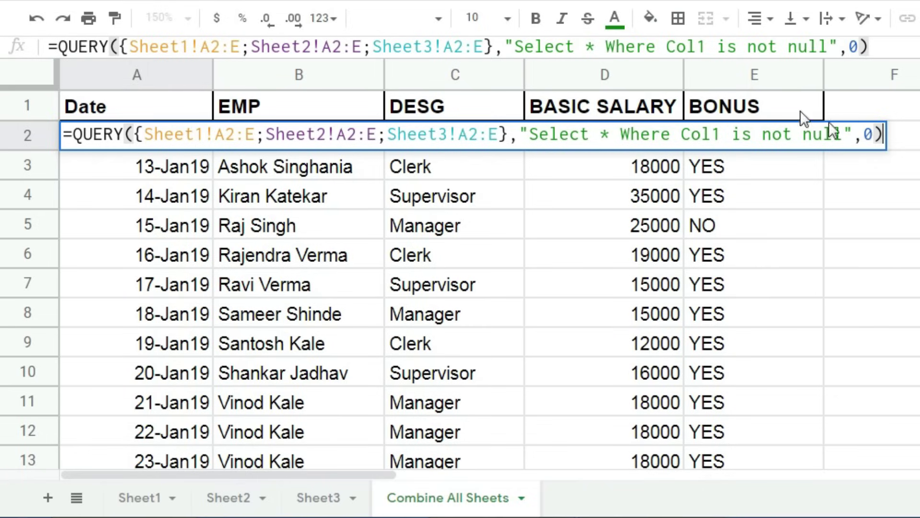
# - Review each QUERY argument and commit the formula in A2
pyautogui.moveTo(143, 135); pyautogui.dragTo(508, 135)
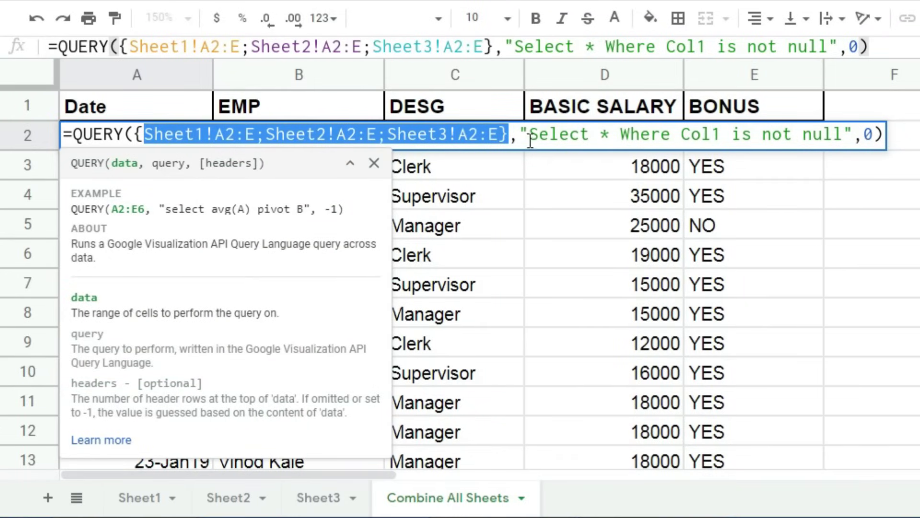
pyautogui.moveTo(525, 132); pyautogui.dragTo(851, 134)
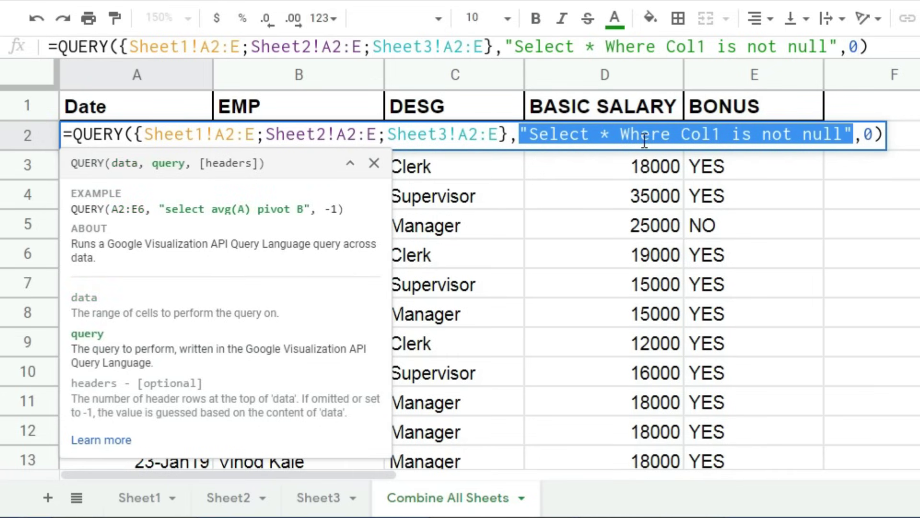
pyautogui.doubleClick(869, 134)
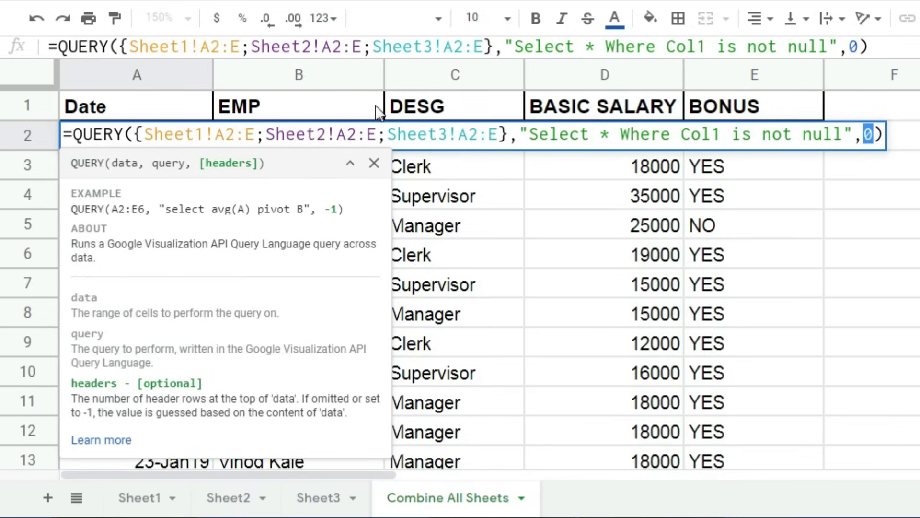
pyautogui.press('Return')
# - Check the stacked rows from 24-Jan19 through 2-Mar19 to 11-Mar19, then switch to Sheet1
pyautogui.scroll(-1, 358, 166)
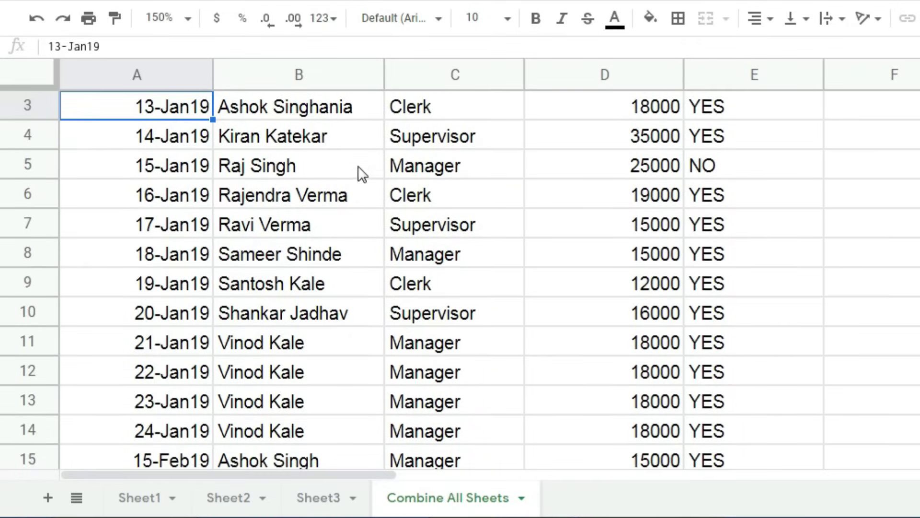
pyautogui.scroll(-1, 295, 225)
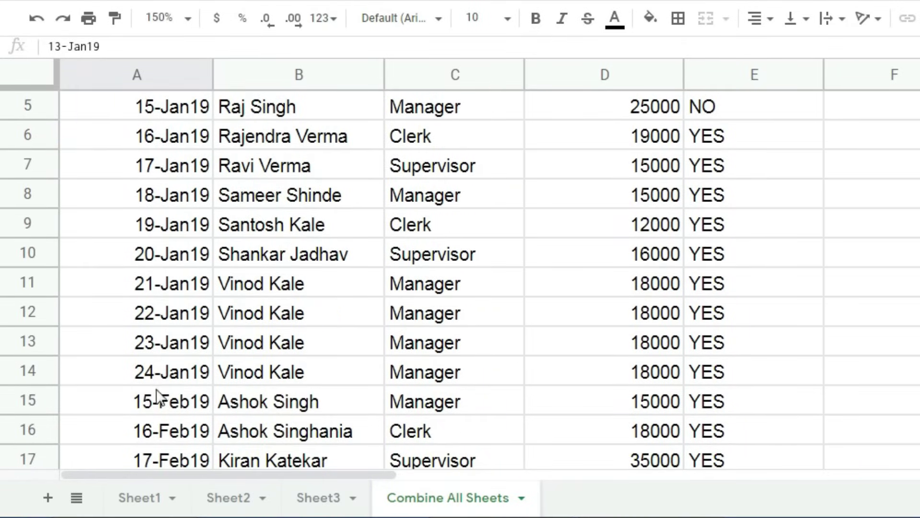
pyautogui.click(163, 372)
pyautogui.click(160, 413)
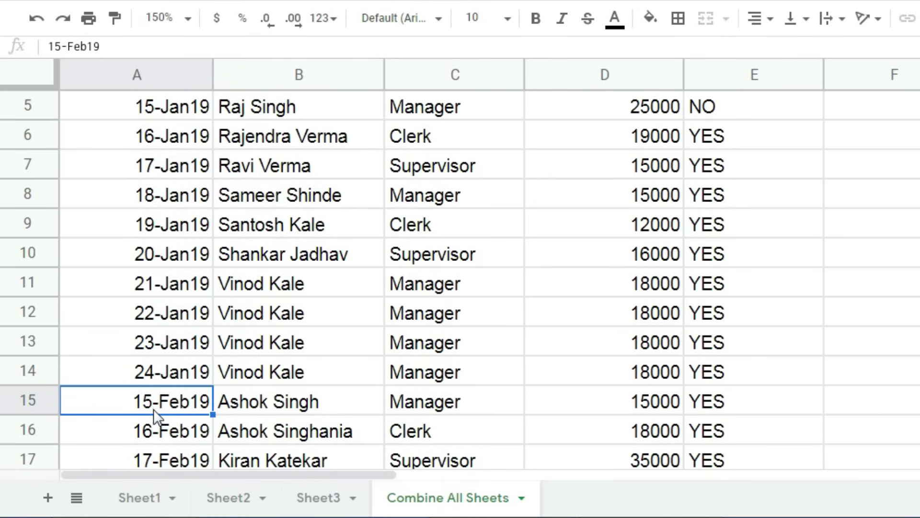
pyautogui.scroll(-2, 155, 411)
pyautogui.scroll(-2, 159, 411)
pyautogui.scroll(-1, 163, 413)
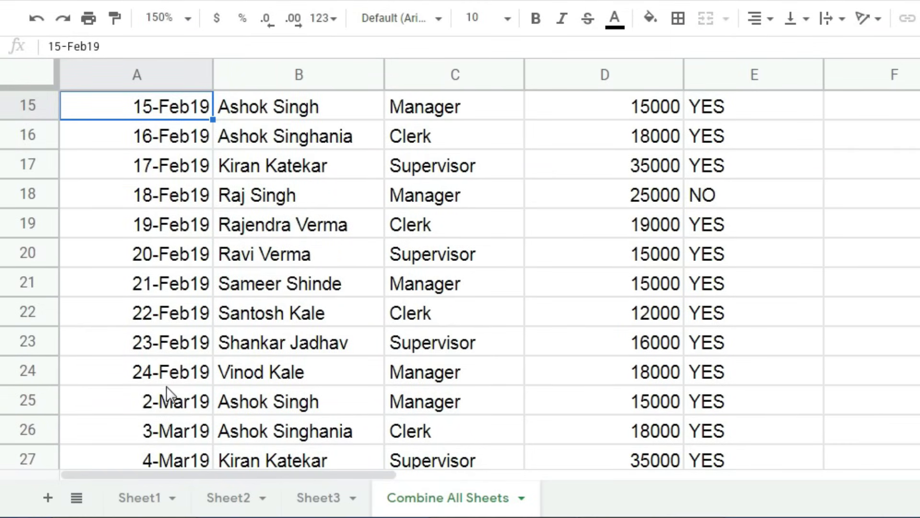
pyautogui.click(171, 411)
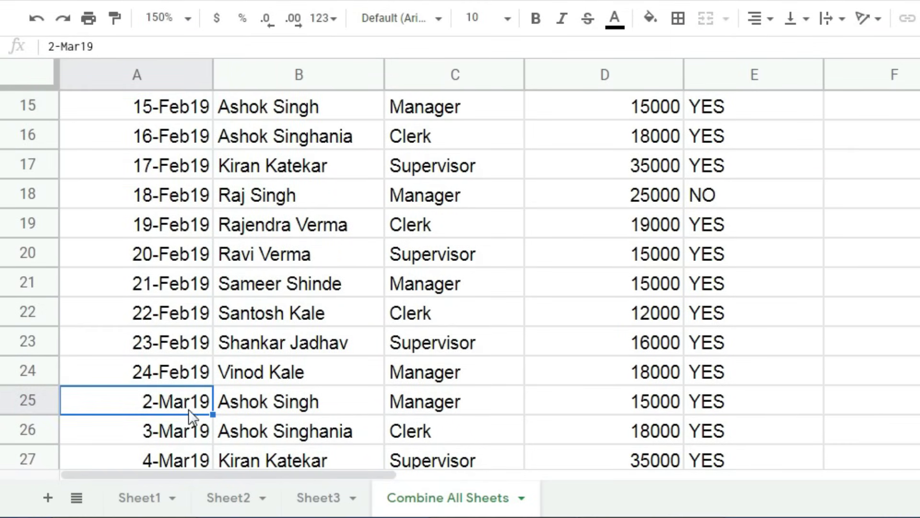
pyautogui.scroll(-1, 174, 408)
pyautogui.scroll(-3, 174, 407)
pyautogui.scroll(-2, 173, 407)
pyautogui.click(173, 407)
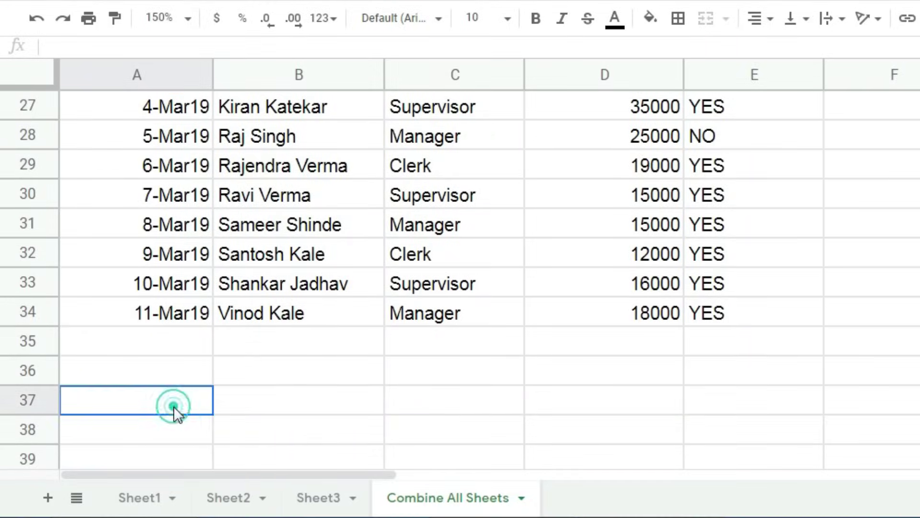
pyautogui.click(130, 312)
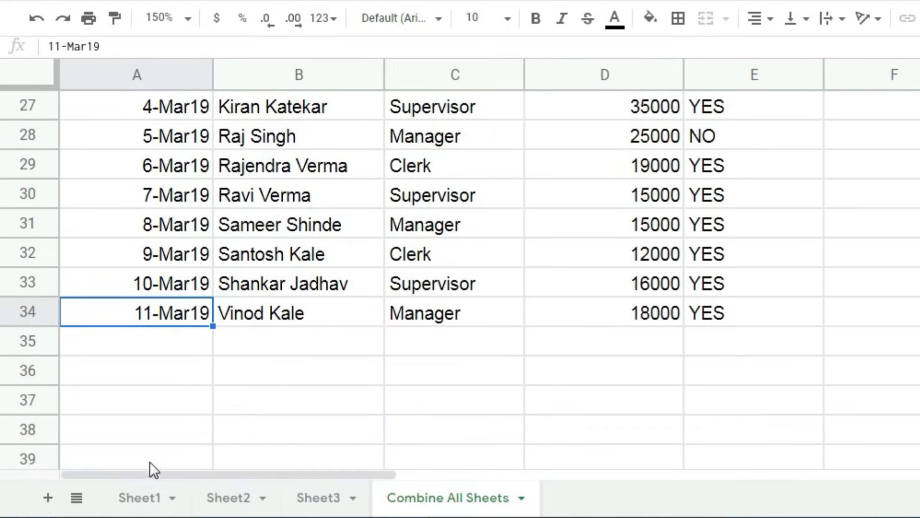
pyautogui.click(144, 498)
pyautogui.scroll(5, 146, 403)
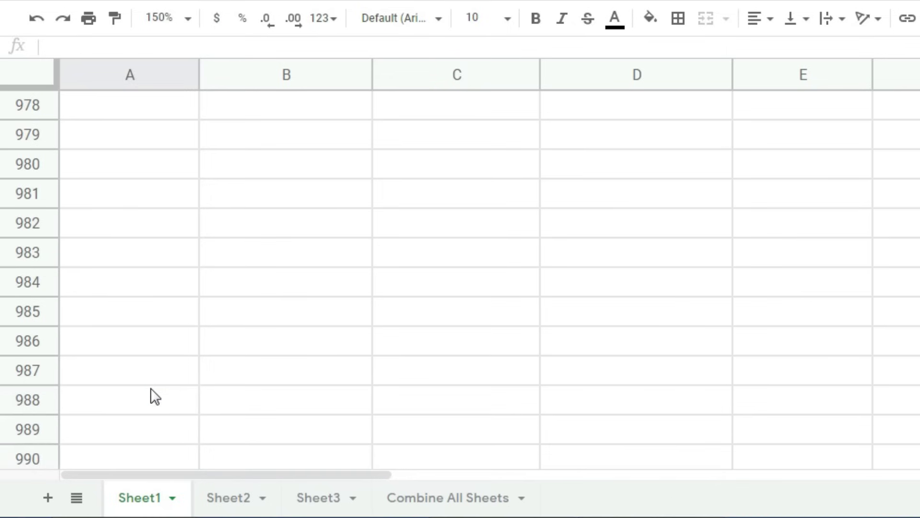
pyautogui.click(150, 382)
pyautogui.hotkey('ctrl', 'Up')
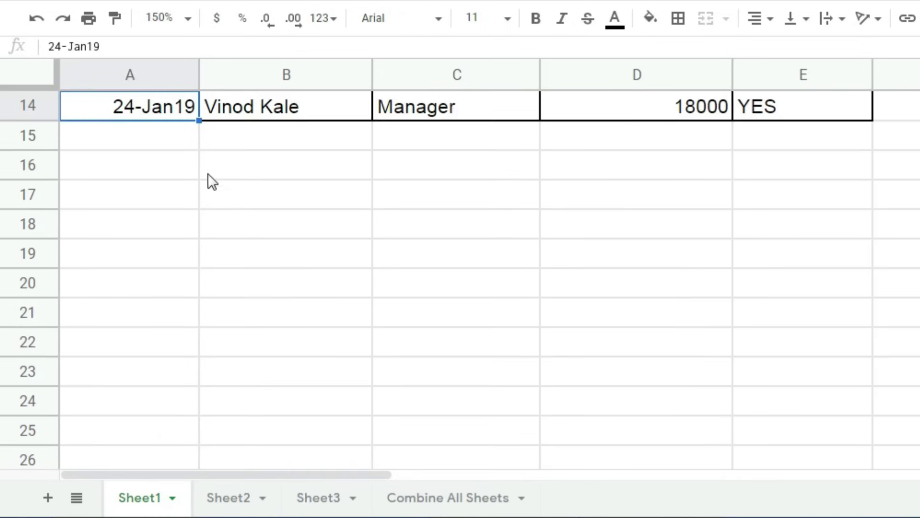
pyautogui.scroll(1, 185, 171)
pyautogui.moveTo(168, 170)
pyautogui.mouseDown()
pyautogui.moveTo(872, 180)
pyautogui.moveTo(865, 264)
pyautogui.mouseUp()
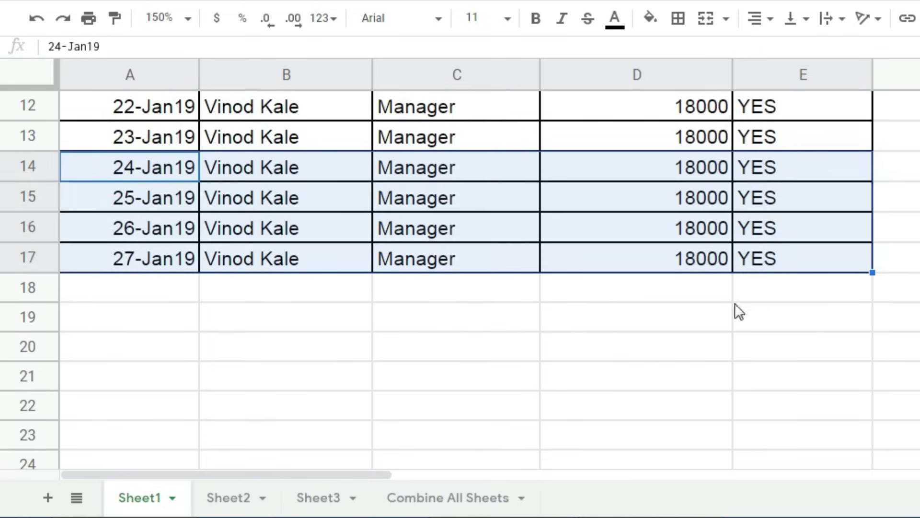
pyautogui.click(430, 499)
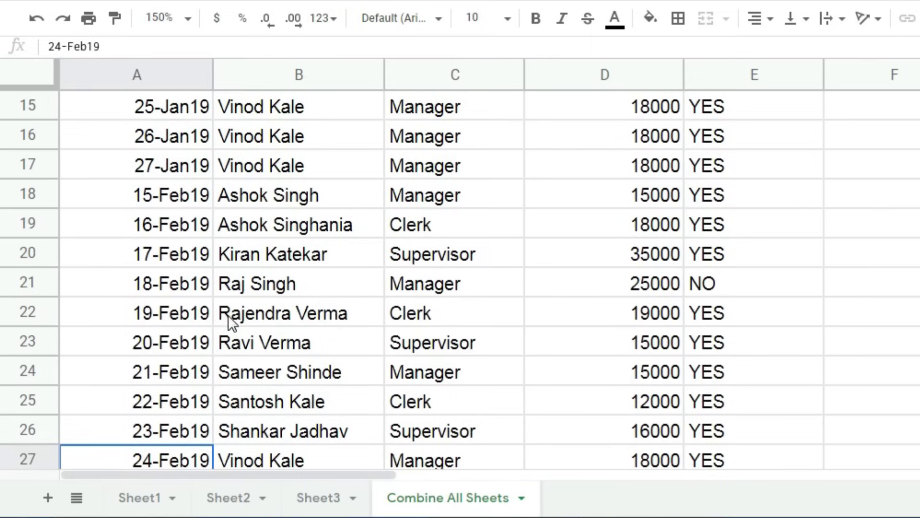
pyautogui.scroll(2, 229, 317)
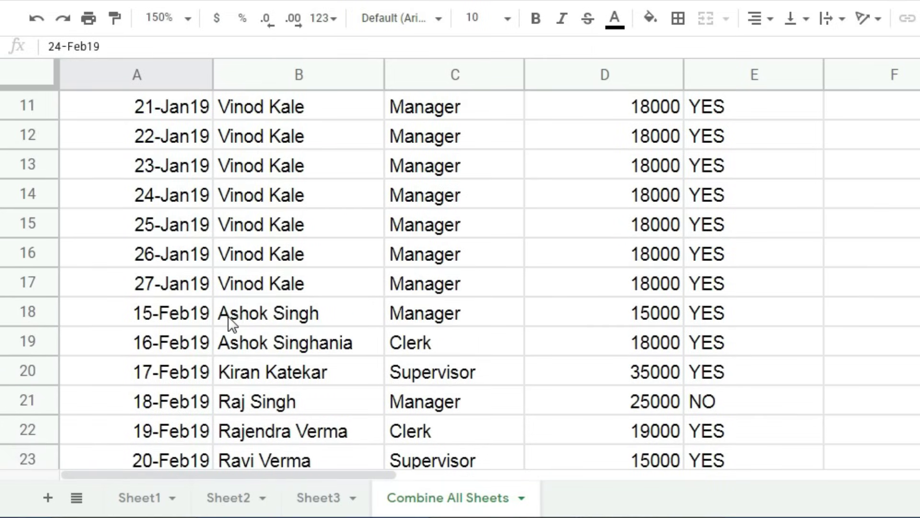
pyautogui.click(166, 284)
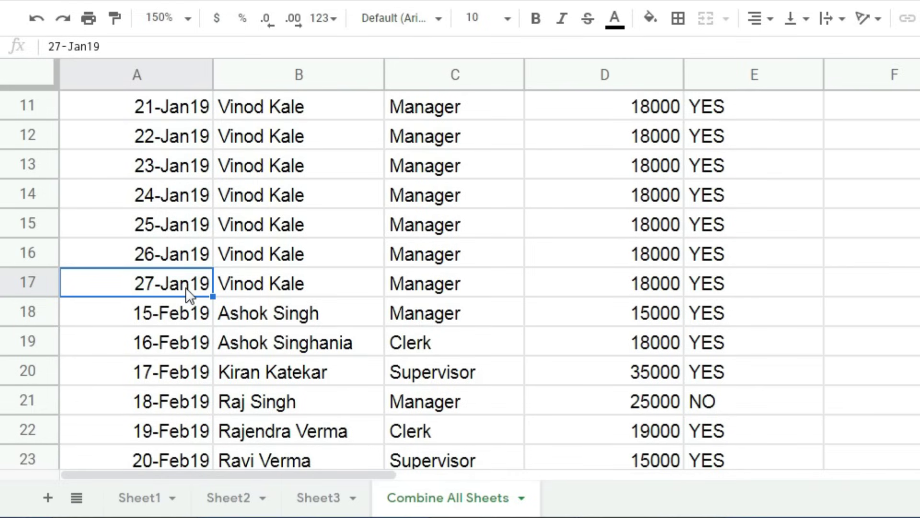
pyautogui.click(239, 498)
pyautogui.moveTo(161, 160); pyautogui.dragTo(804, 182)
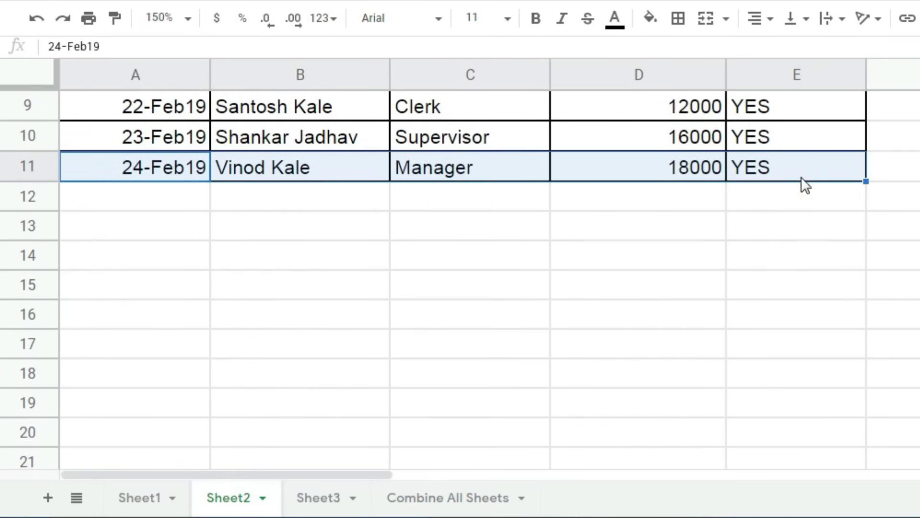
pyautogui.moveTo(866, 181); pyautogui.dragTo(844, 254)
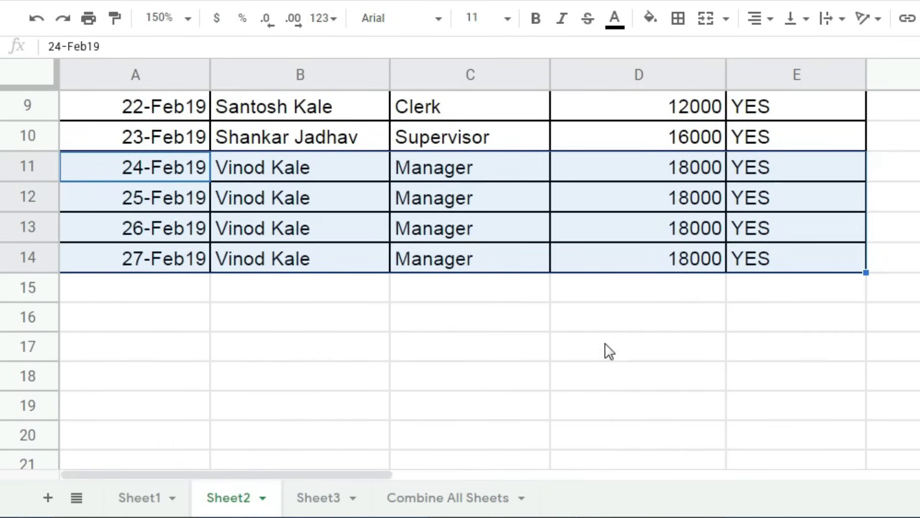
pyautogui.click(436, 501)
pyautogui.scroll(-2, 204, 375)
pyautogui.scroll(-1, 199, 370)
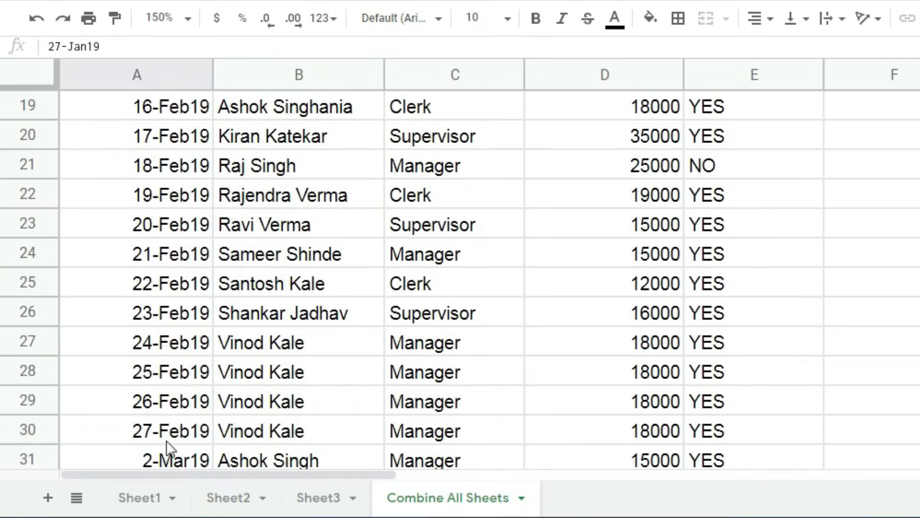
pyautogui.moveTo(168, 443); pyautogui.dragTo(717, 434)
pyautogui.scroll(-2, 484, 387)
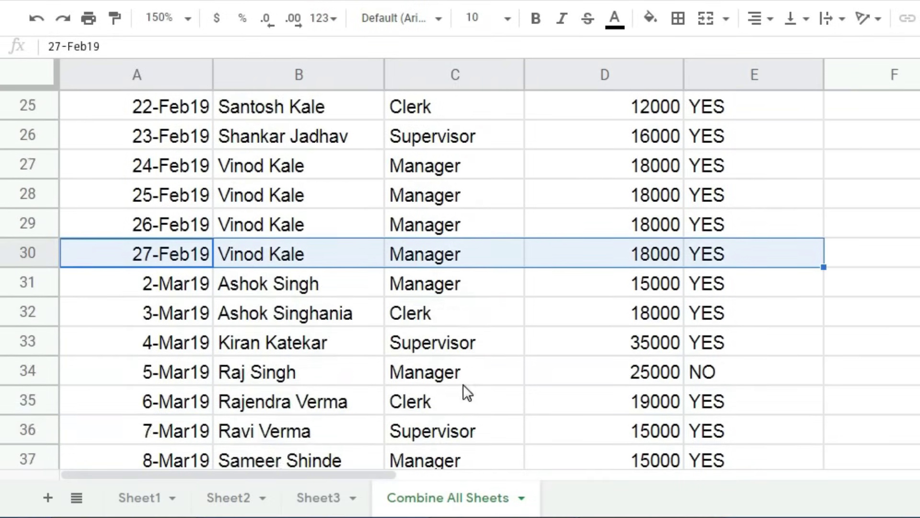
pyautogui.scroll(-2, 463, 384)
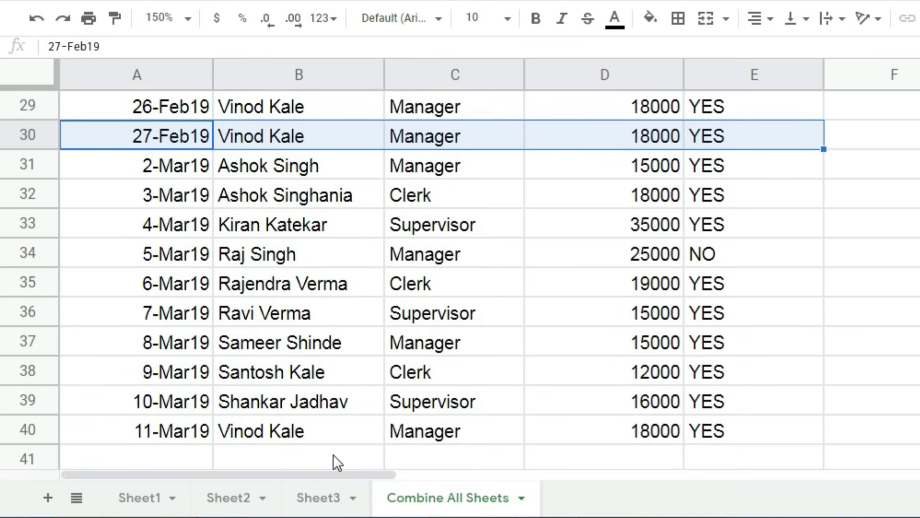
pyautogui.scroll(2, 181, 231)
pyautogui.scroll(5, 181, 192)
pyautogui.scroll(3, 178, 158)
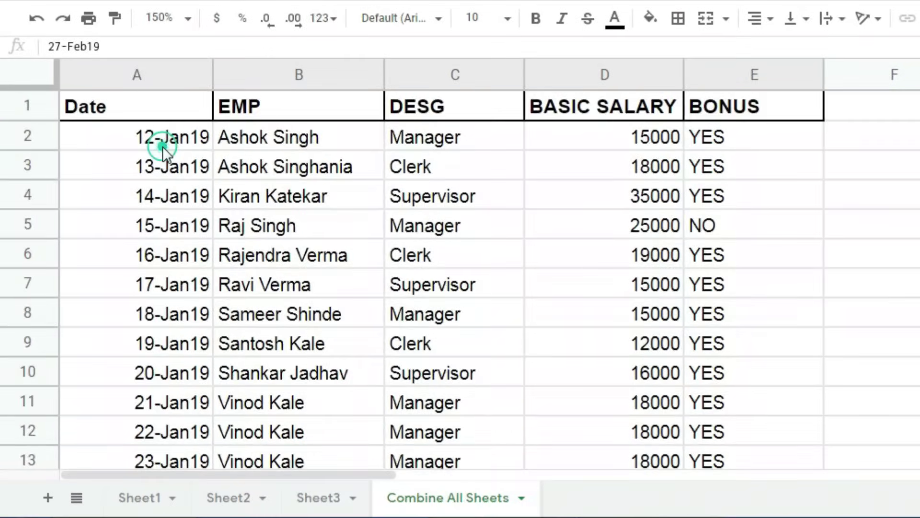
pyautogui.click(163, 146)
pyautogui.doubleClick(163, 140)
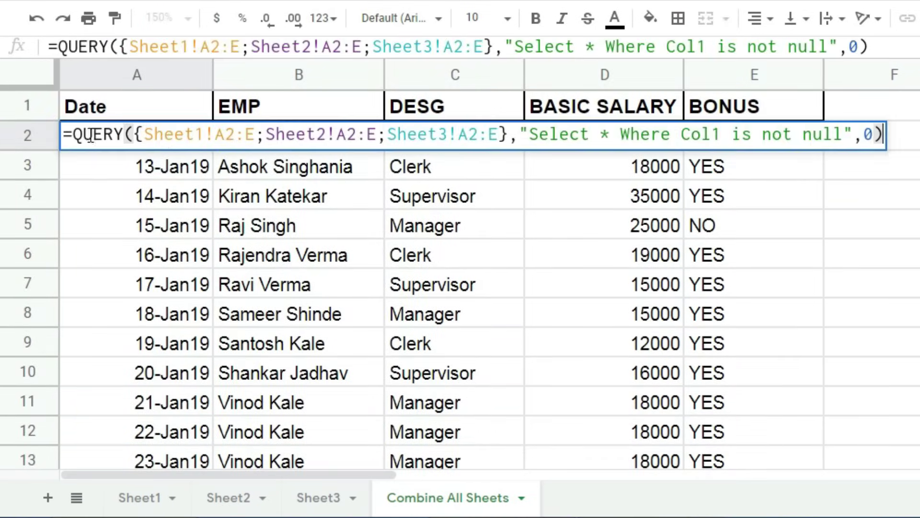
pyautogui.moveTo(62, 134); pyautogui.dragTo(883, 133)
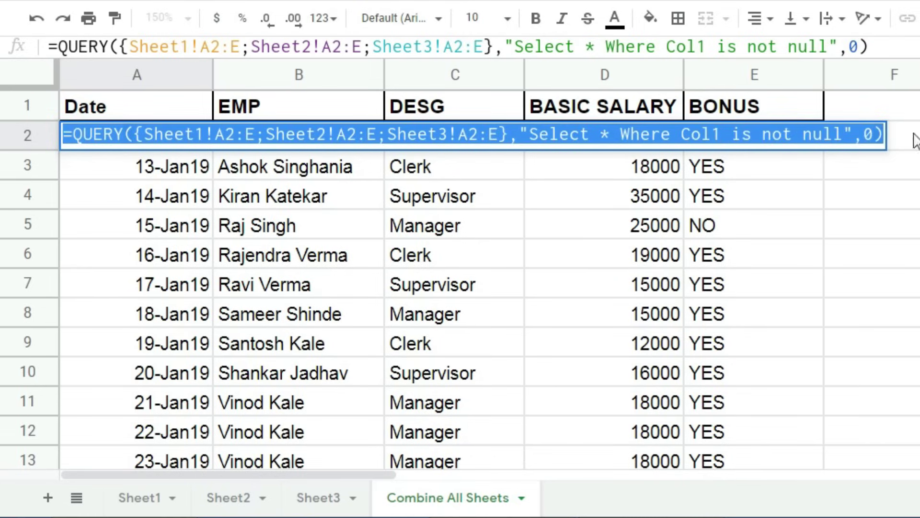
pyautogui.click(884, 133)
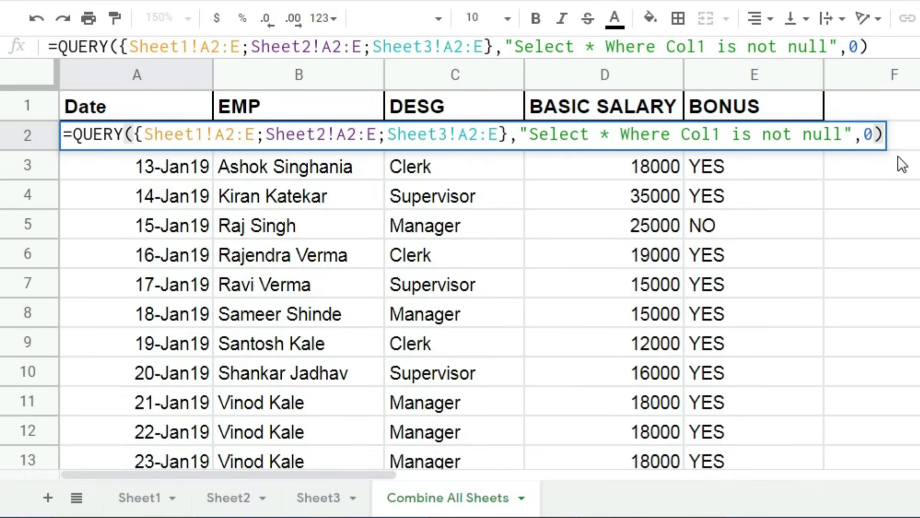
pyautogui.press('Return')
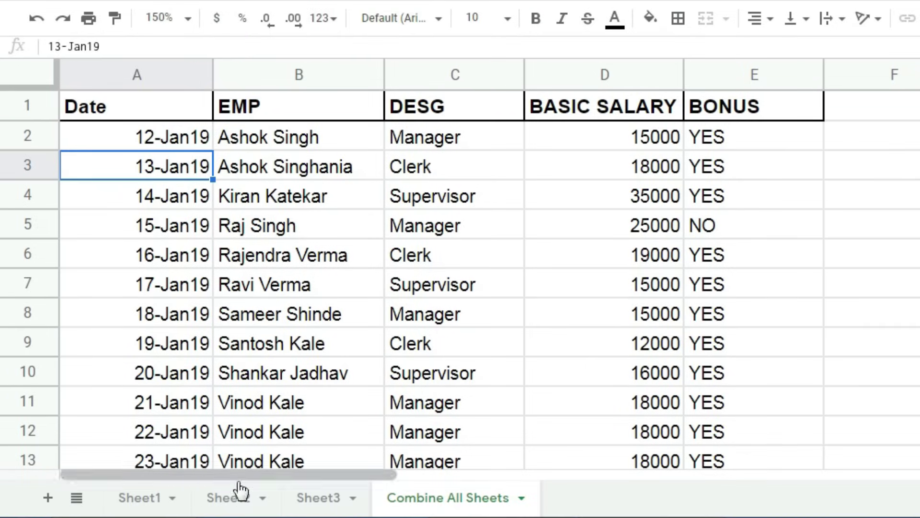
# - Review the Jan, Feb and Mar Workbook spreadsheets, then switch to the empty Combine Workbook
pyautogui.click(412, 330)
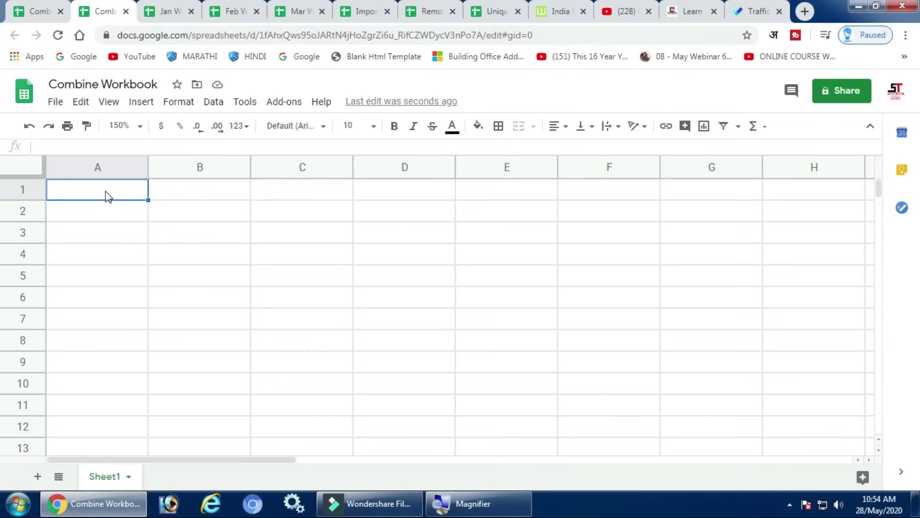
pyautogui.click(177, 13)
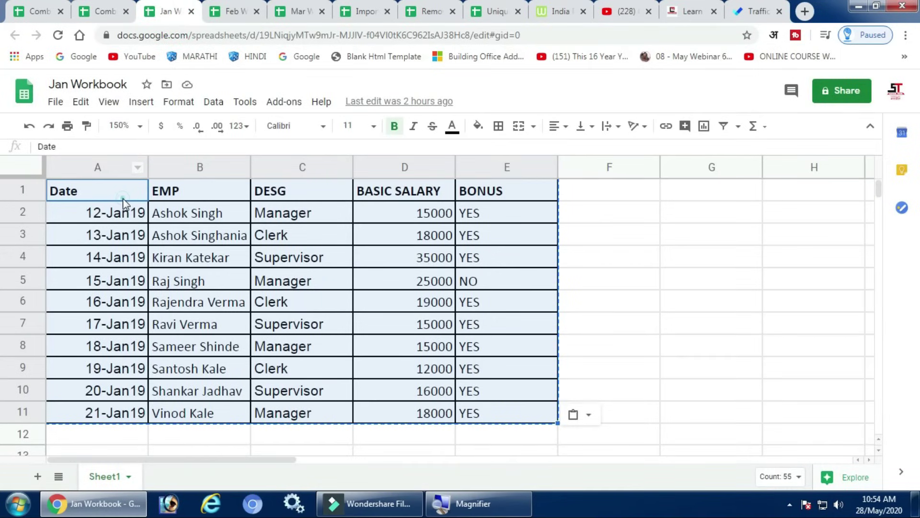
pyautogui.click(123, 197)
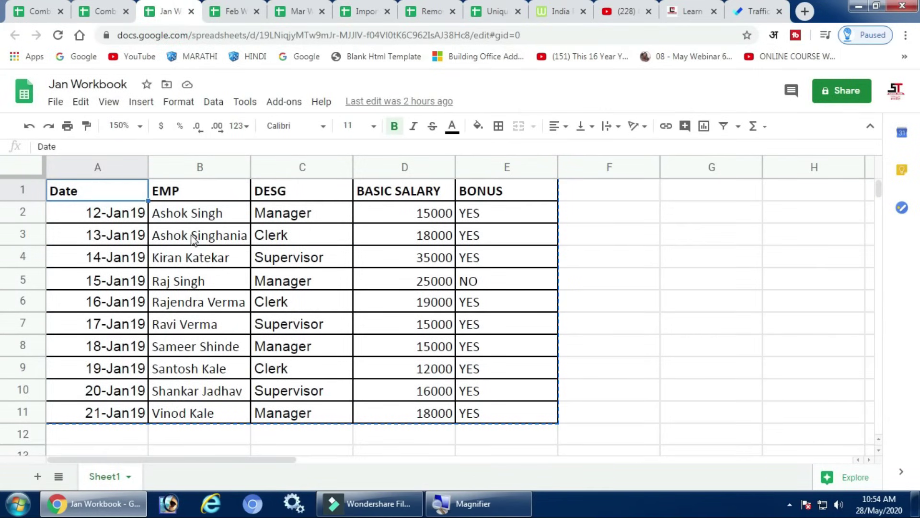
pyautogui.click(235, 12)
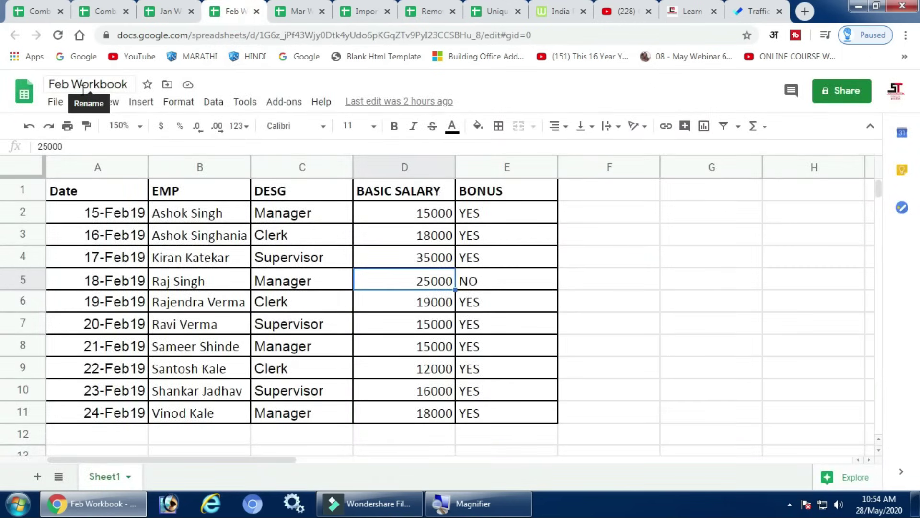
pyautogui.click(290, 12)
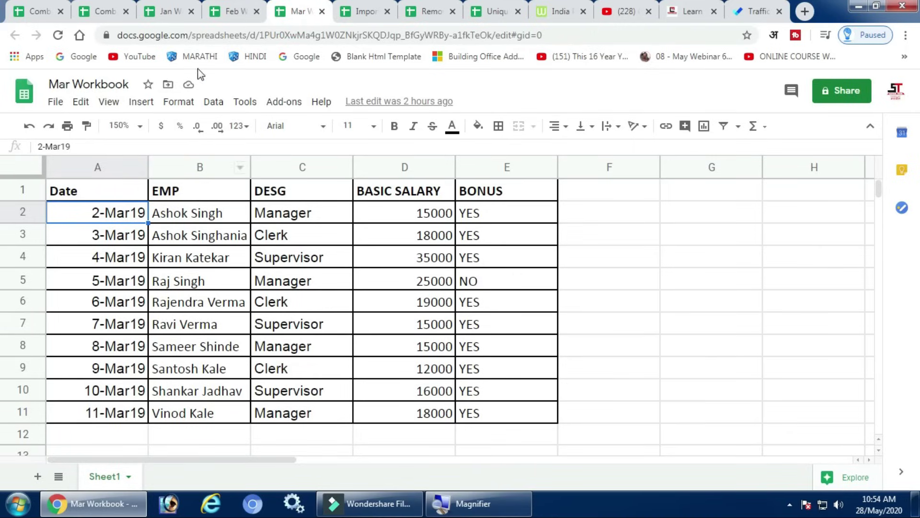
pyautogui.click(249, 9)
pyautogui.click(166, 15)
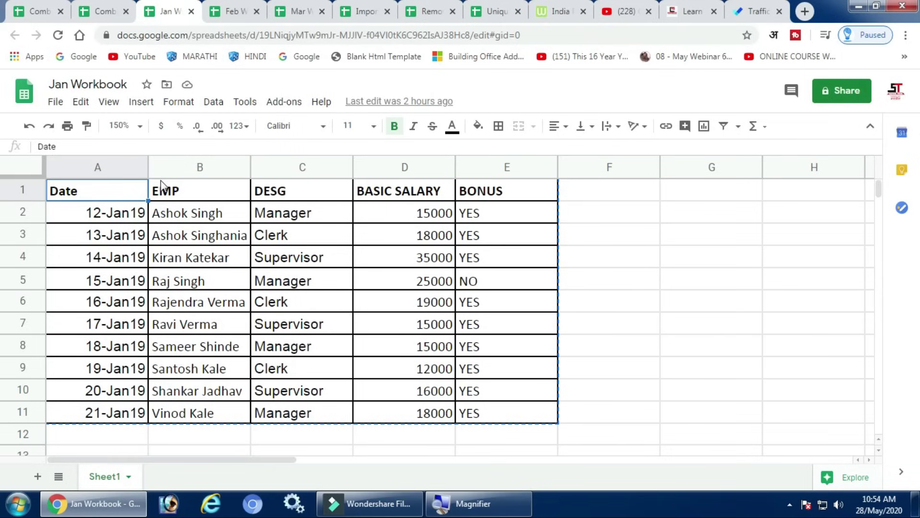
pyautogui.click(98, 11)
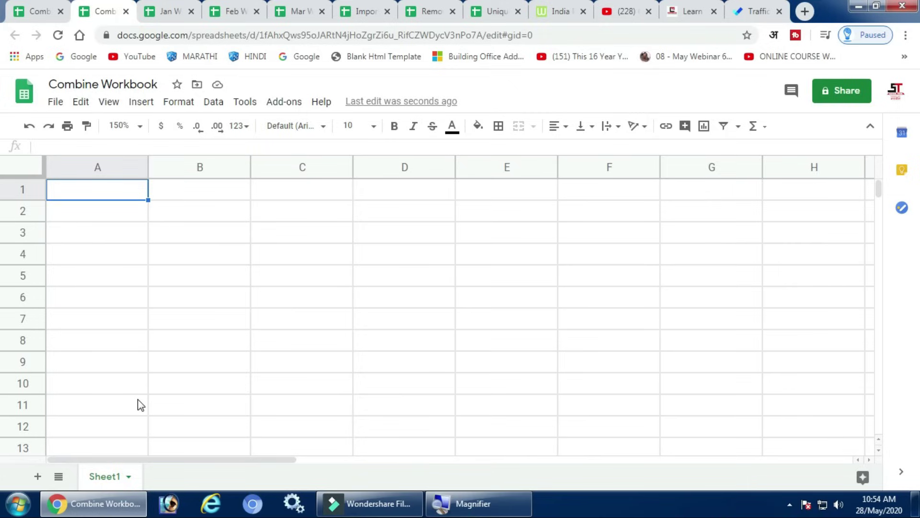
# - Start an IMPORTRANGE entry in A1, then cancel it
pyautogui.write('=impor')
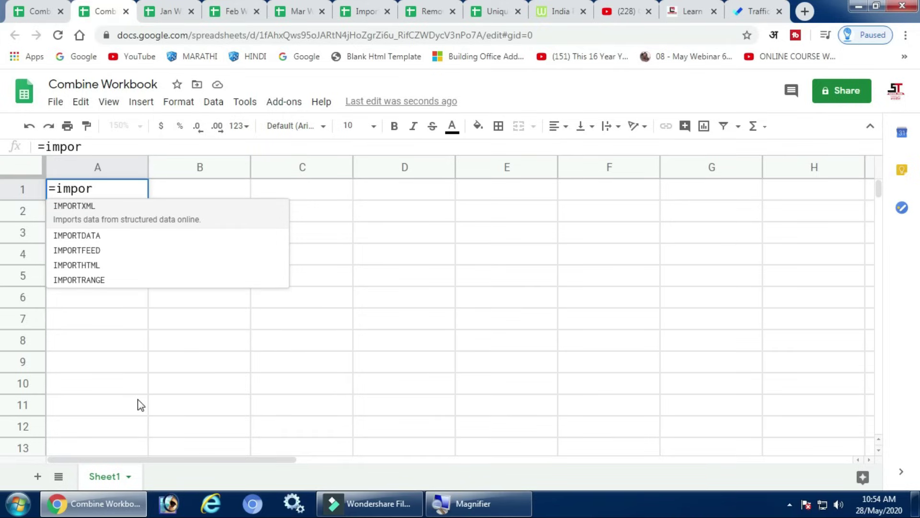
pyautogui.write('t')
pyautogui.press('Down')
pyautogui.press('Down')
pyautogui.press('Down')
pyautogui.press('Down')
pyautogui.press('Tab')
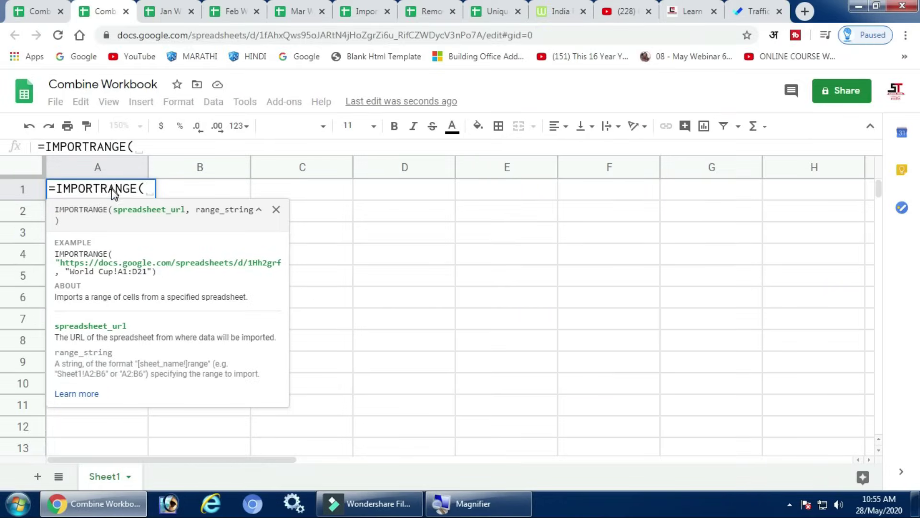
pyautogui.press('Escape')
# - Copy the Jan Workbook's web address and return to Combine Workbook
pyautogui.click(166, 12)
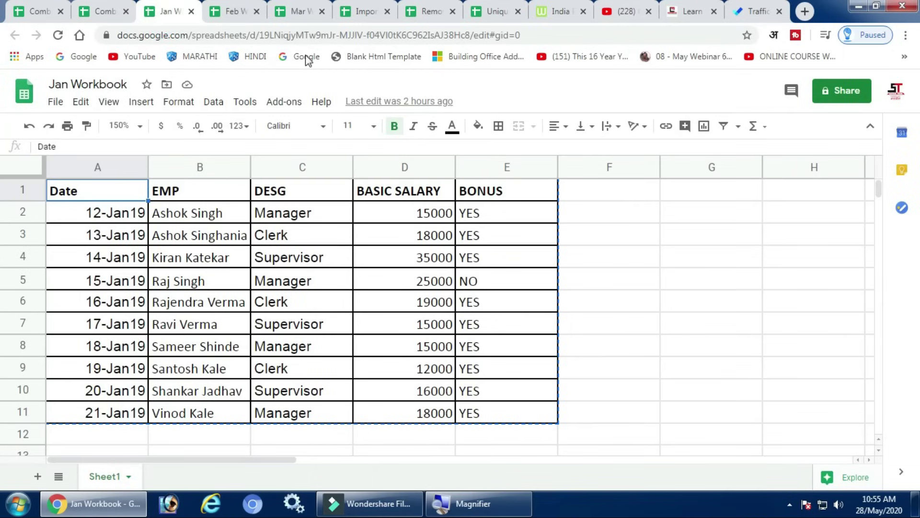
pyautogui.click(307, 35)
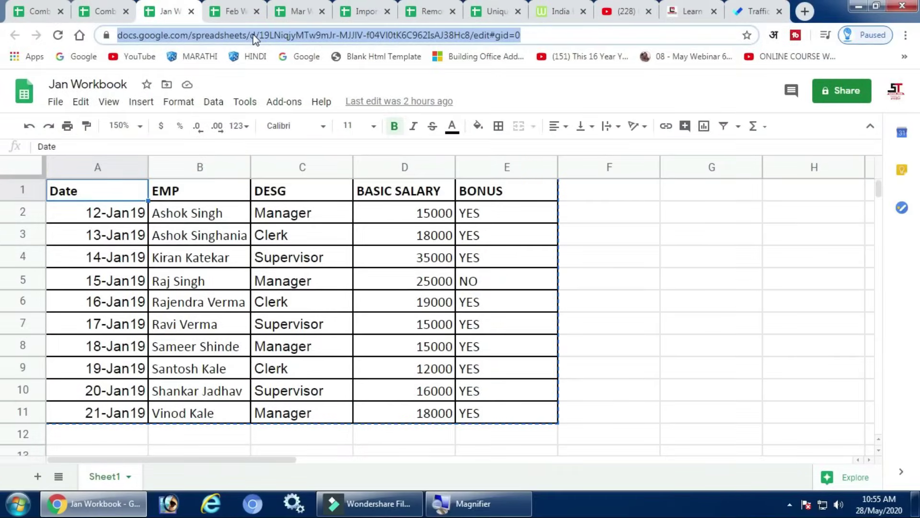
pyautogui.rightClick(254, 38)
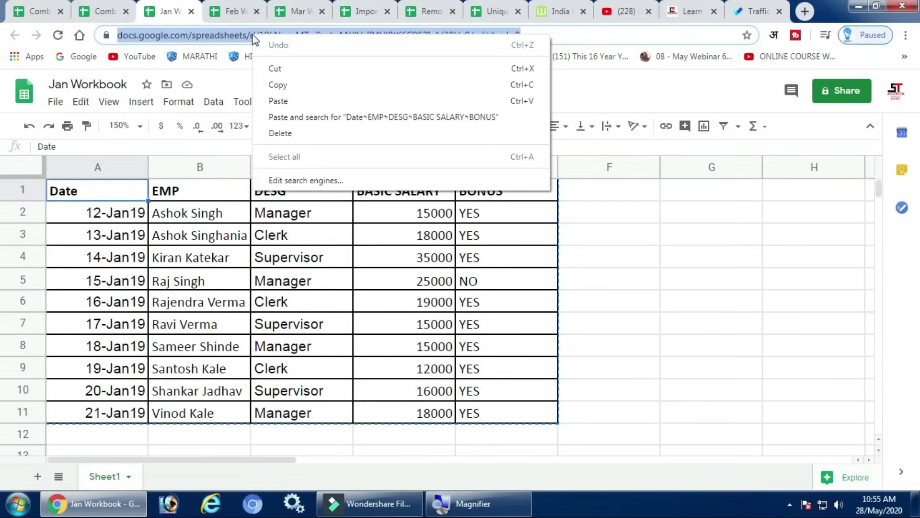
pyautogui.click(278, 87)
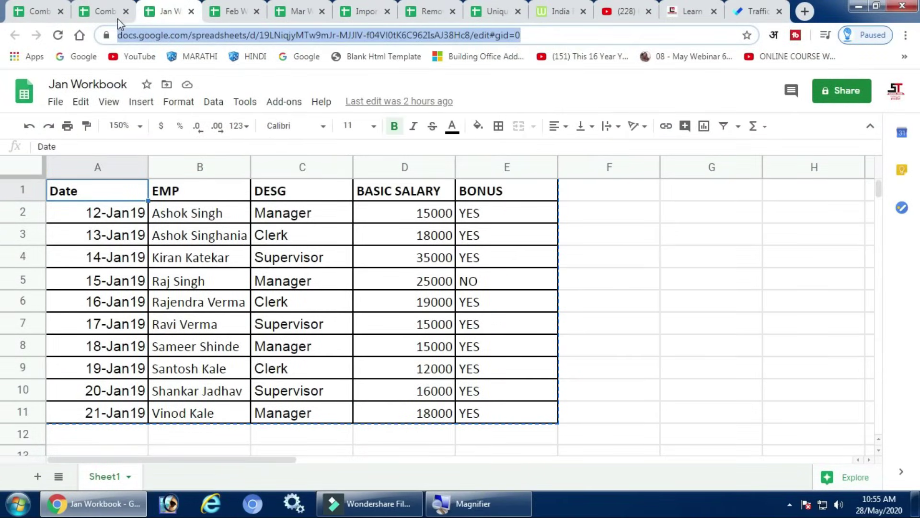
pyautogui.click(100, 11)
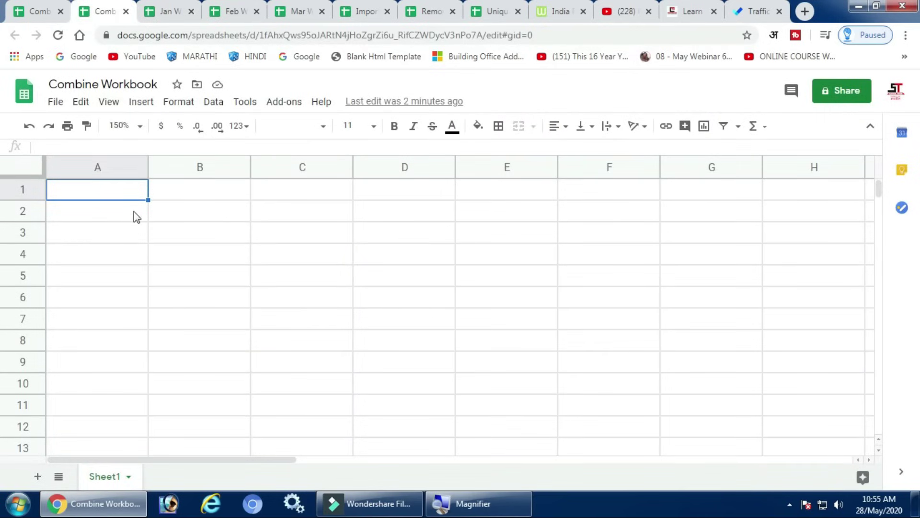
# - Begin =IMPORTRANGE(" in A1 and paste the Jan Workbook's address inside quotes
pyautogui.click(109, 192)
pyautogui.write('=import')
pyautogui.press('Down')
pyautogui.press('Down')
pyautogui.press('Down')
pyautogui.press('Down')
pyautogui.press('Tab')
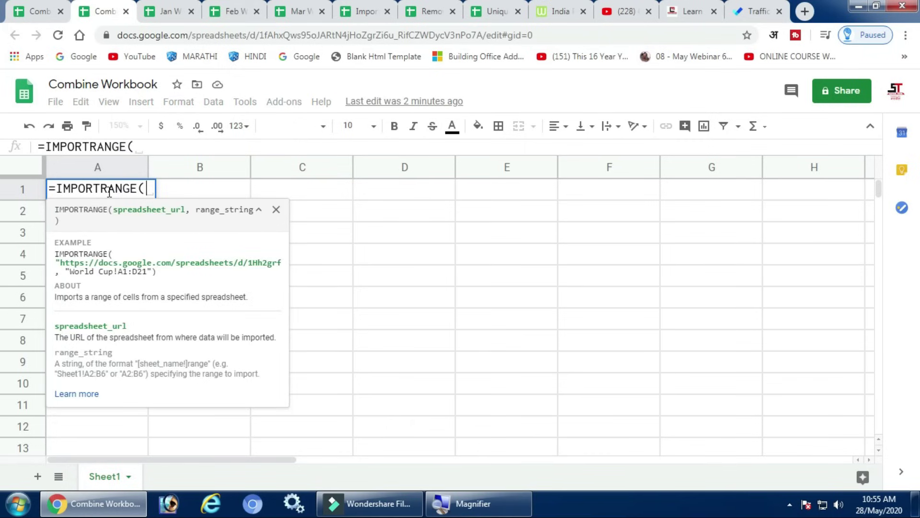
pyautogui.press('super+plus')
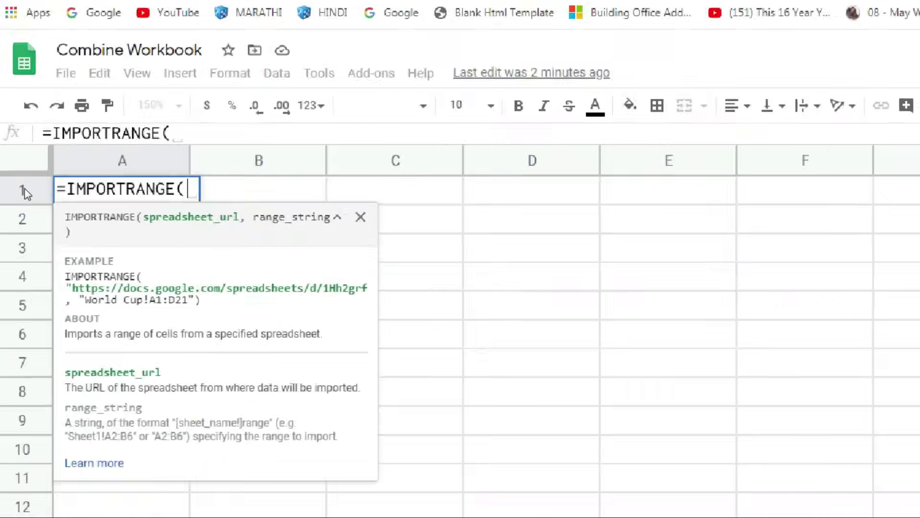
pyautogui.press('BackSpace')
pyautogui.write('"')
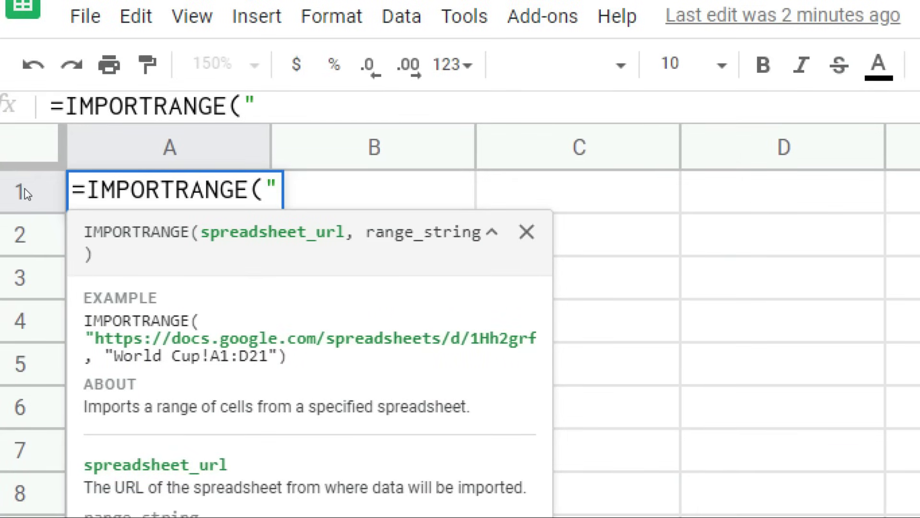
pyautogui.hotkey('ctrl', 'v')
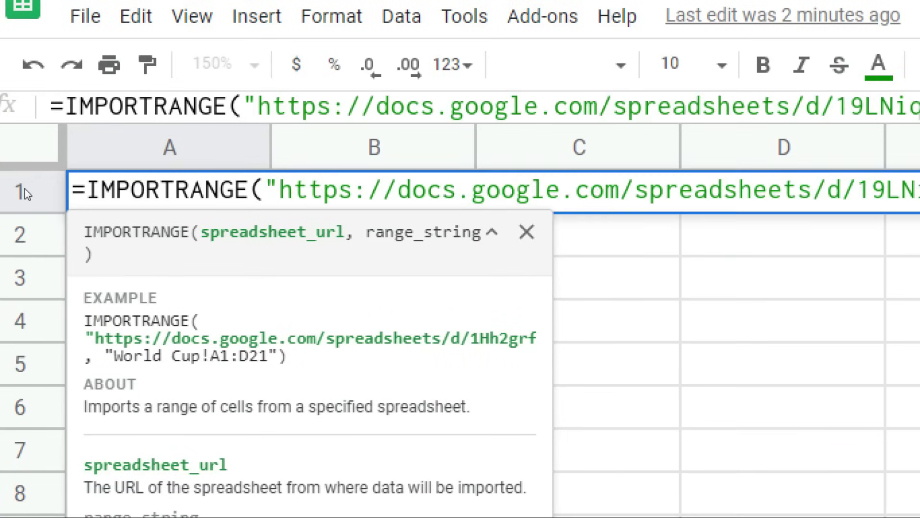
pyautogui.press('super+minus')
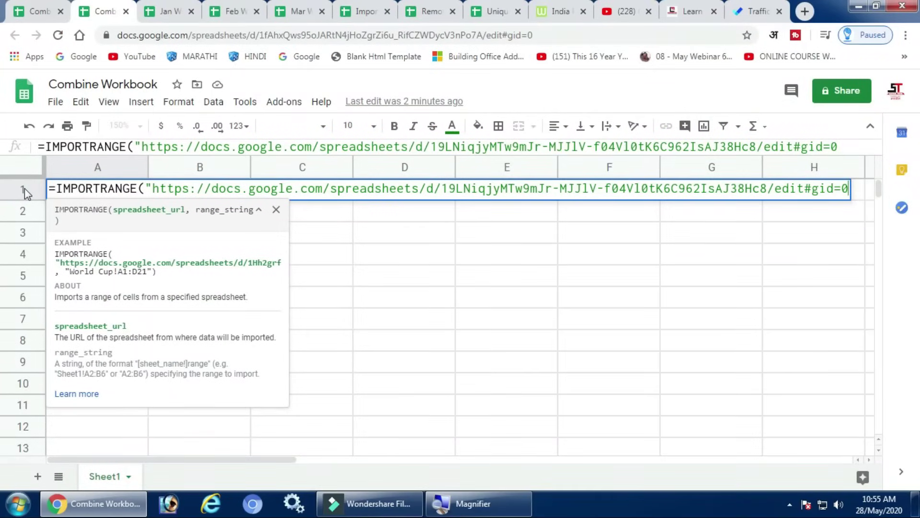
pyautogui.write('"')
# - Trim the address prefix and /edit#gid=0 so only the spreadsheet key remains, then add a comma
pyautogui.moveTo(153, 188); pyautogui.dragTo(176, 189)
pyautogui.click(155, 188)
pyautogui.moveTo(156, 188); pyautogui.dragTo(442, 192)
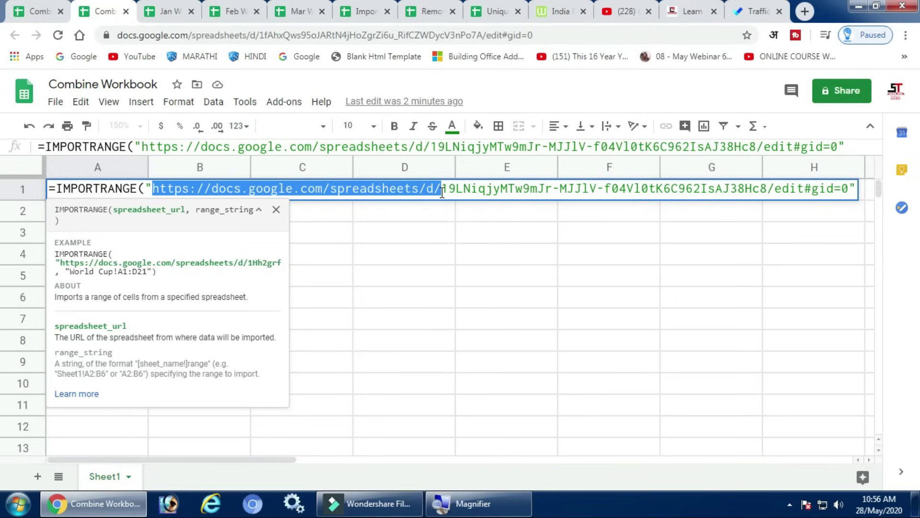
pyautogui.press('BackSpace')
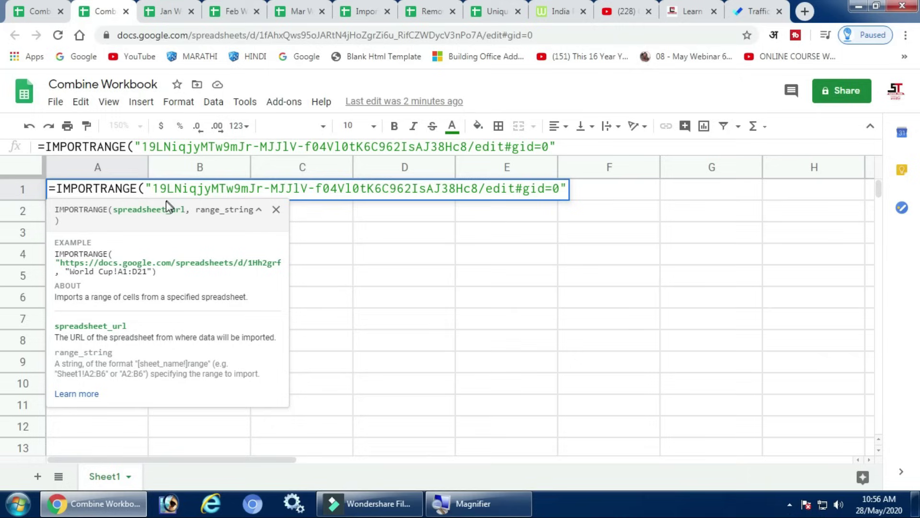
pyautogui.hotkey('ctrl', 'z')
pyautogui.moveTo(153, 189); pyautogui.dragTo(442, 193)
pyautogui.press('BackSpace')
pyautogui.moveTo(479, 189); pyautogui.dragTo(560, 190)
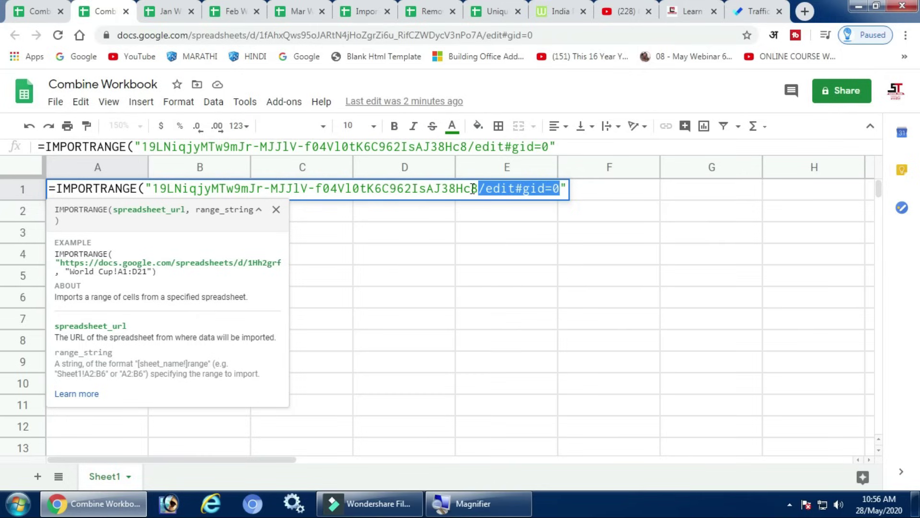
pyautogui.press('BackSpace')
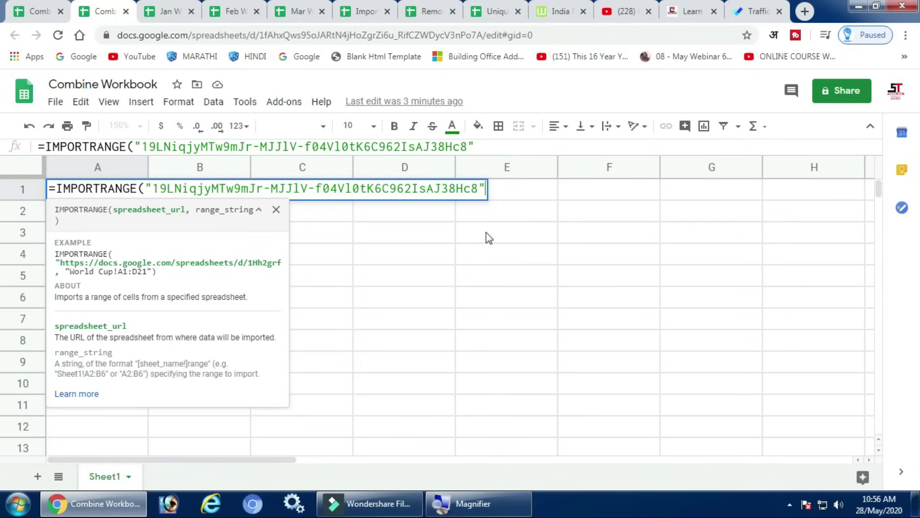
pyautogui.write(',')
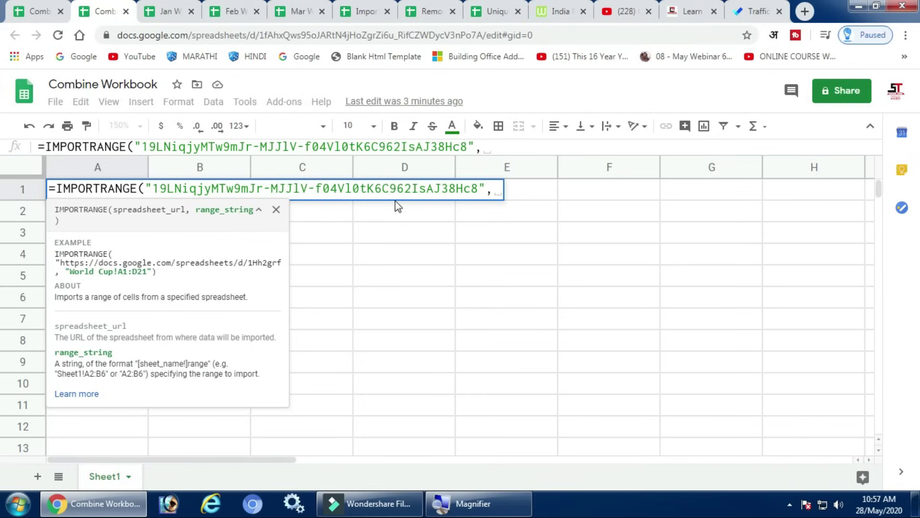
# - Add the range "Sheet1!A2:E11" to the IMPORTRANGE formula and commit it
pyautogui.click(186, 15)
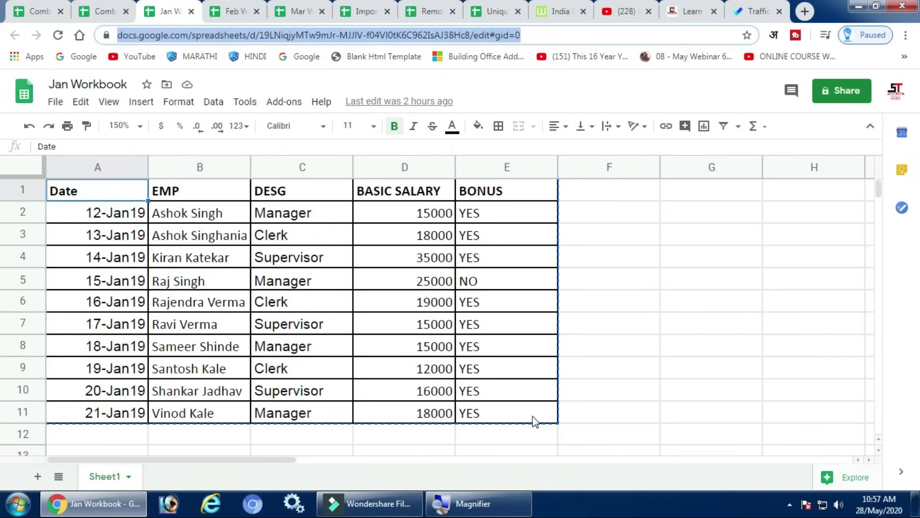
pyautogui.click(101, 12)
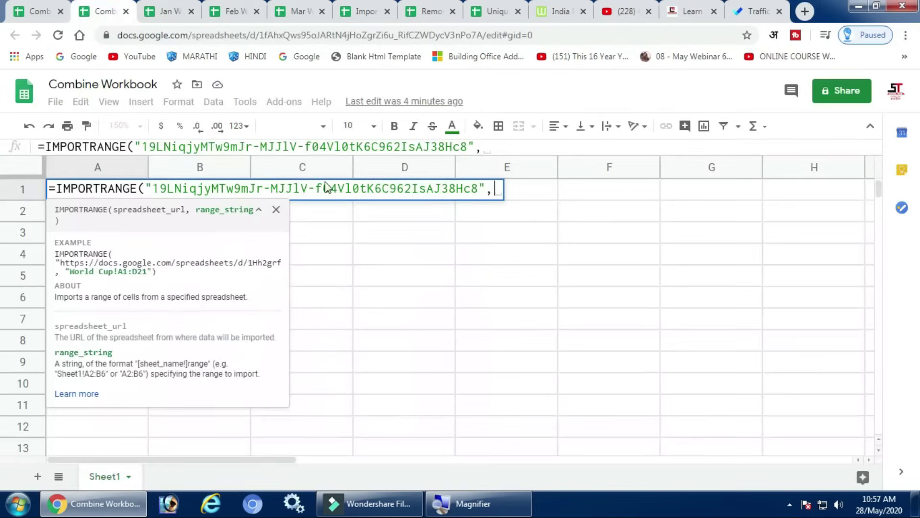
pyautogui.write('"Sheet1')
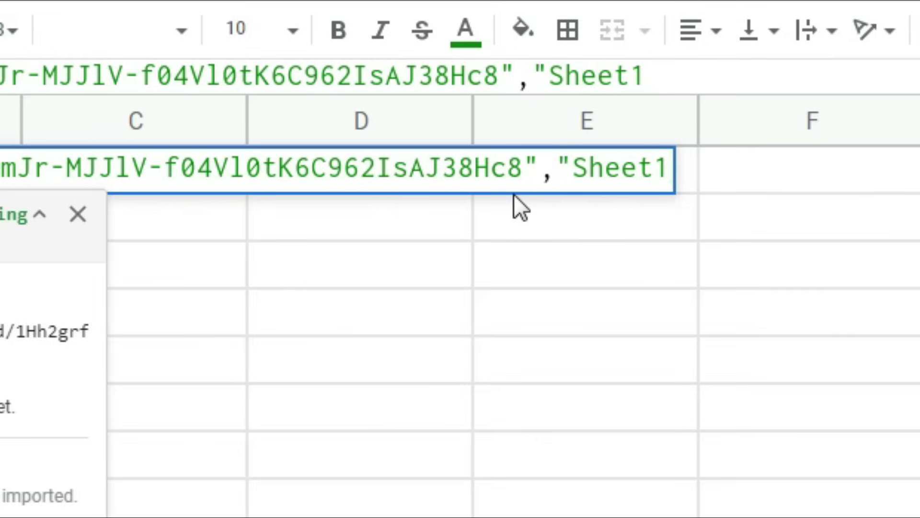
pyautogui.write('!A')
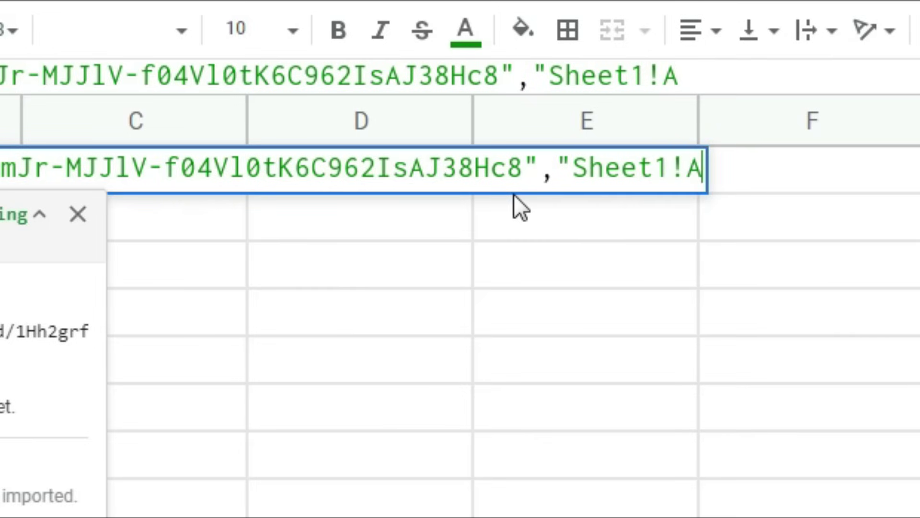
pyautogui.write('1:E')
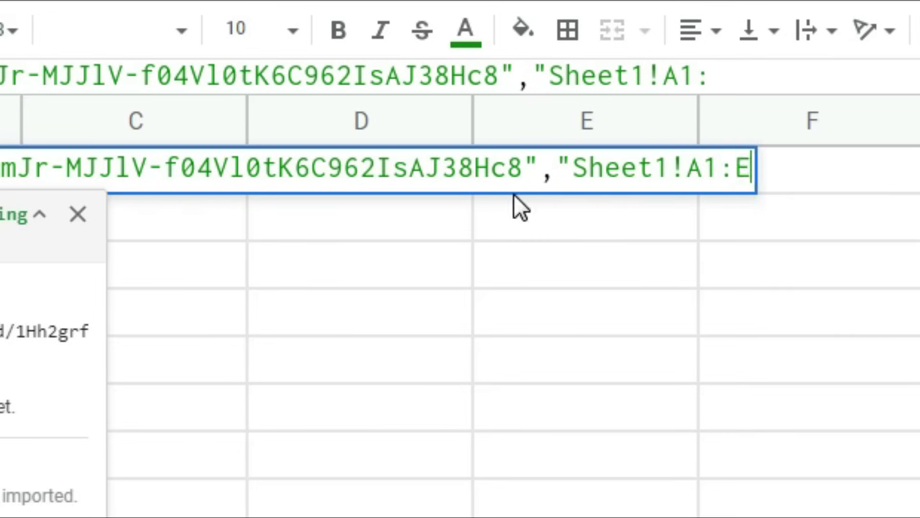
pyautogui.write('11"')
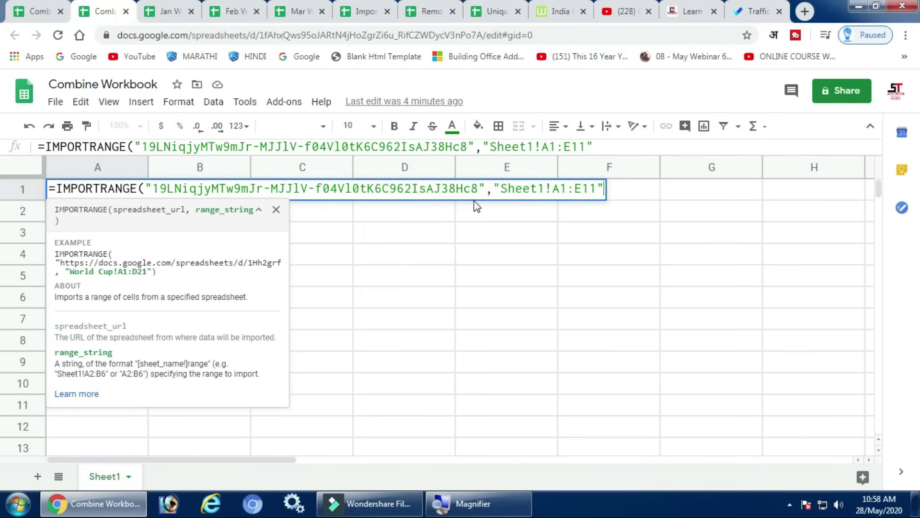
pyautogui.click(514, 188)
pyautogui.click(570, 189)
pyautogui.press('BackSpace')
pyautogui.write('2')
pyautogui.press('Return')
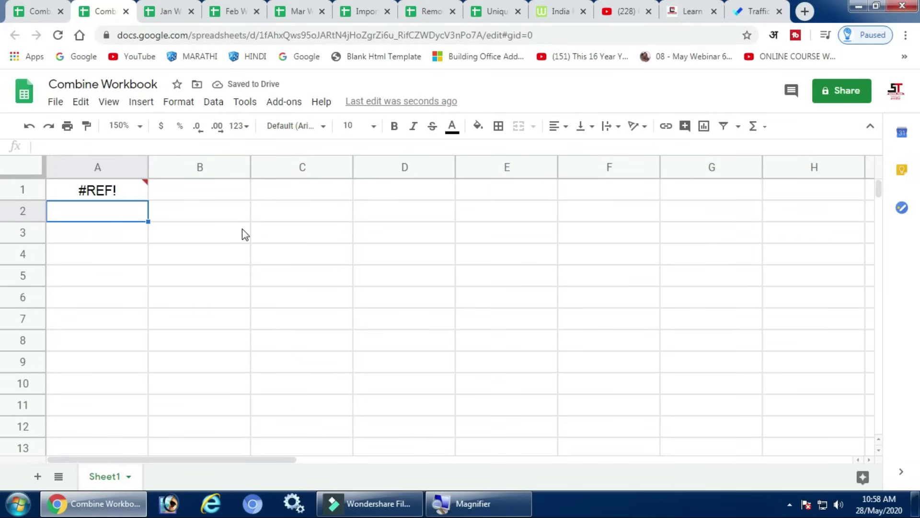
pyautogui.moveTo(97, 190)
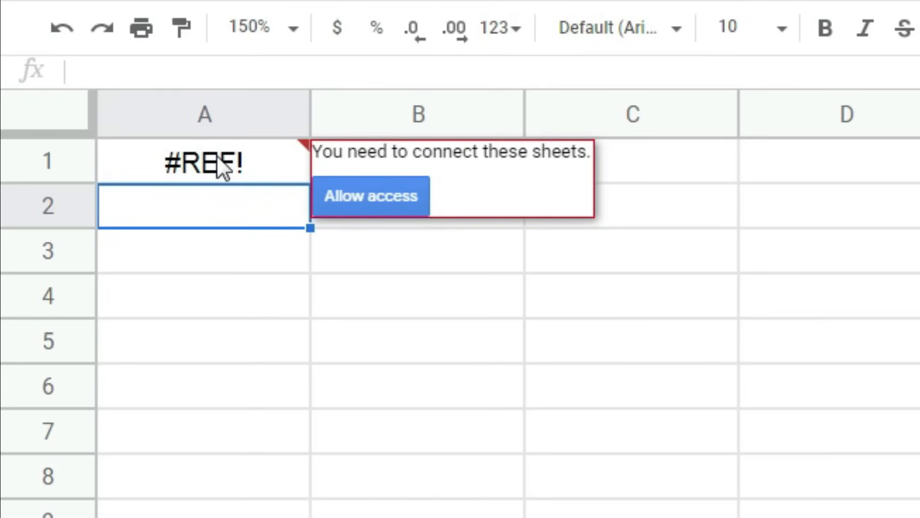
# - Allow access to the Jan Workbook from A1's #REF! popup, then move the A1:E10 block down to A2
pyautogui.click(218, 160)
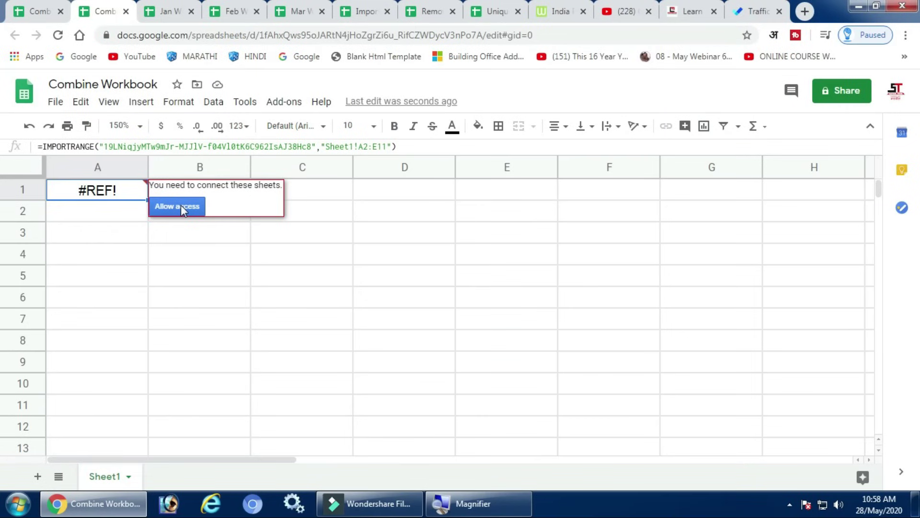
pyautogui.click(181, 210)
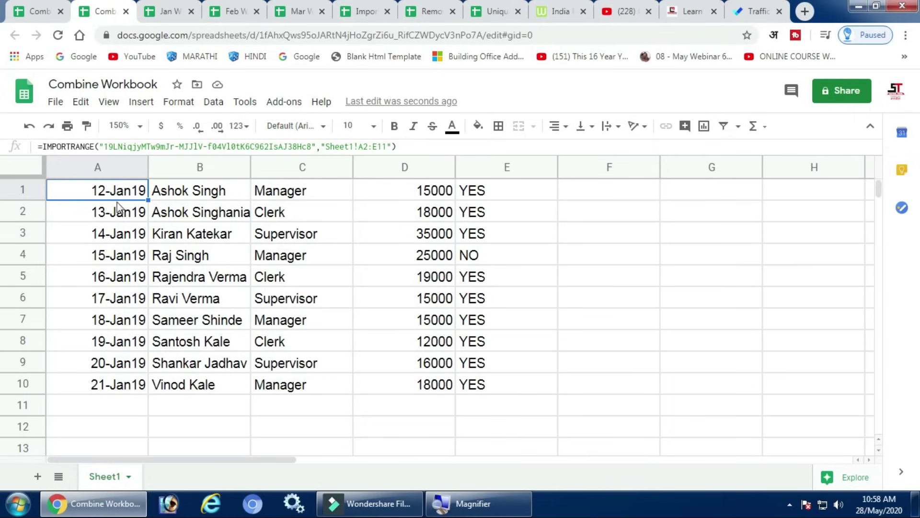
pyautogui.moveTo(118, 193); pyautogui.dragTo(477, 388)
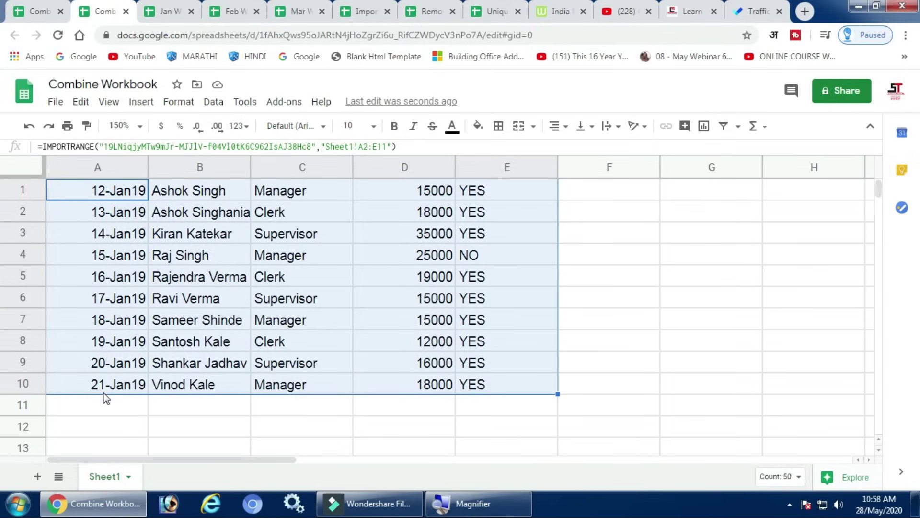
pyautogui.moveTo(70, 395); pyautogui.dragTo(71, 417)
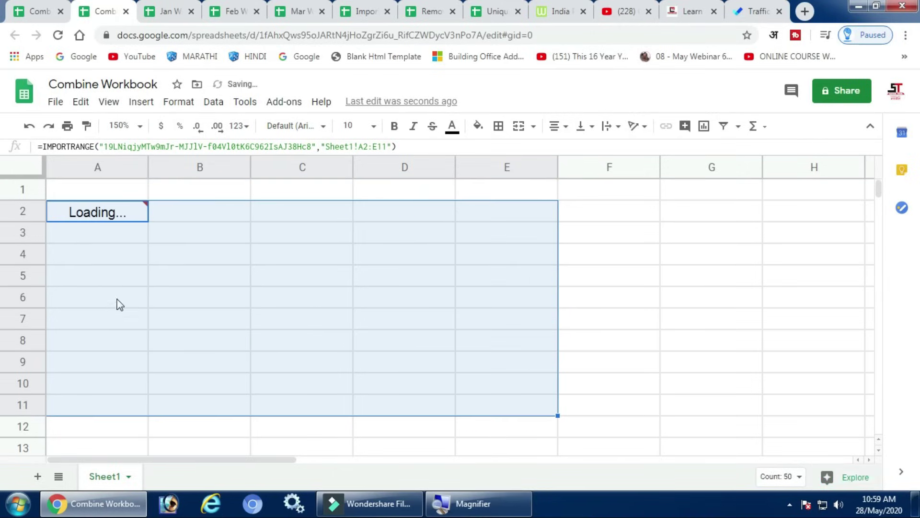
# - Copy the Jan Workbook header row A1:E1 (Date, EMP, DESG, BASIC SALARY, BONUS) into Combine Workbook row 1
pyautogui.click(114, 190)
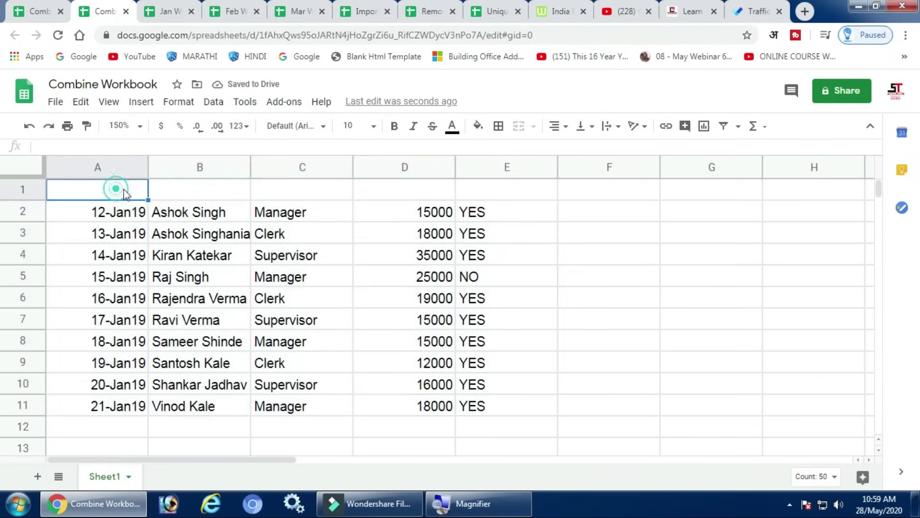
pyautogui.click(179, 12)
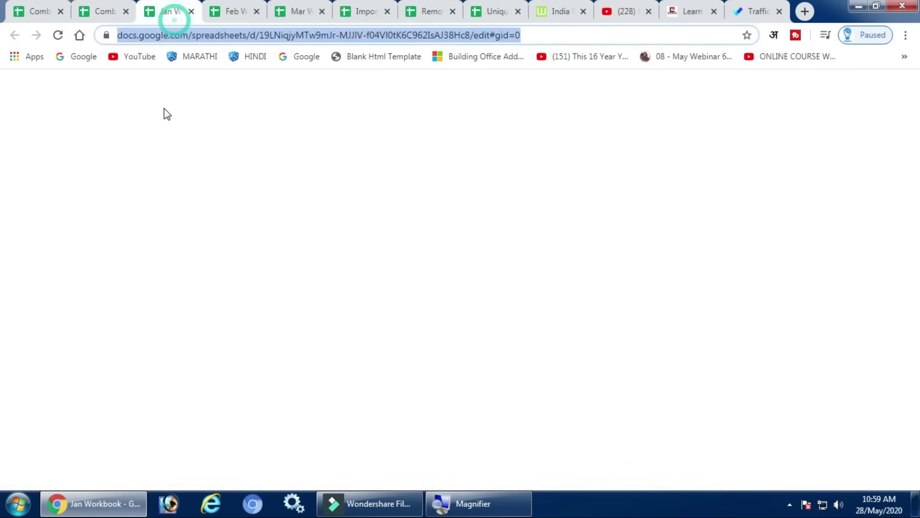
pyautogui.moveTo(128, 194); pyautogui.dragTo(552, 191)
pyautogui.hotkey('ctrl', 'c')
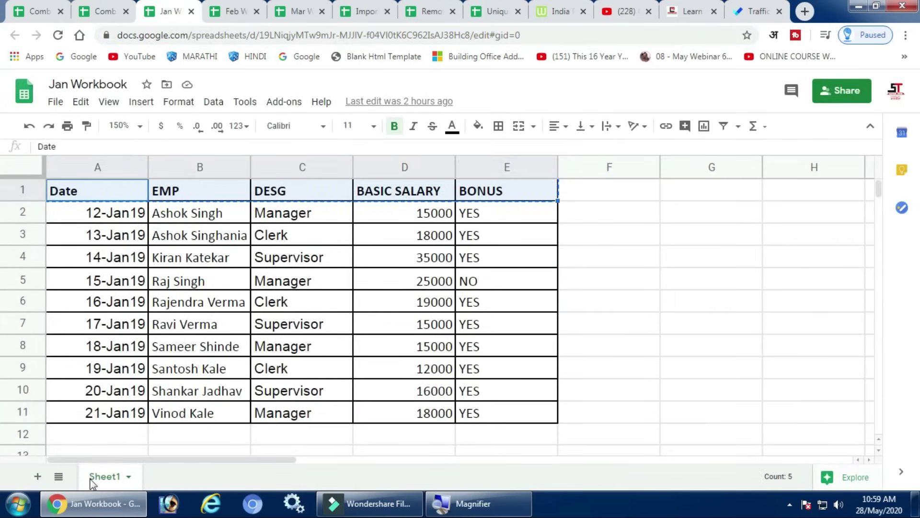
pyautogui.click(111, 12)
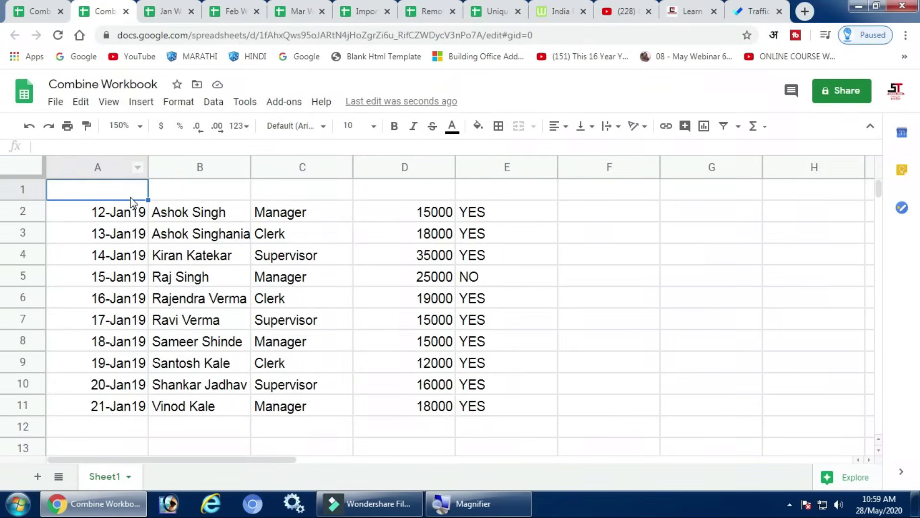
pyautogui.hotkey('ctrl', 'v')
# - Open the A2 IMPORTRANGE formula for editing
pyautogui.click(159, 235)
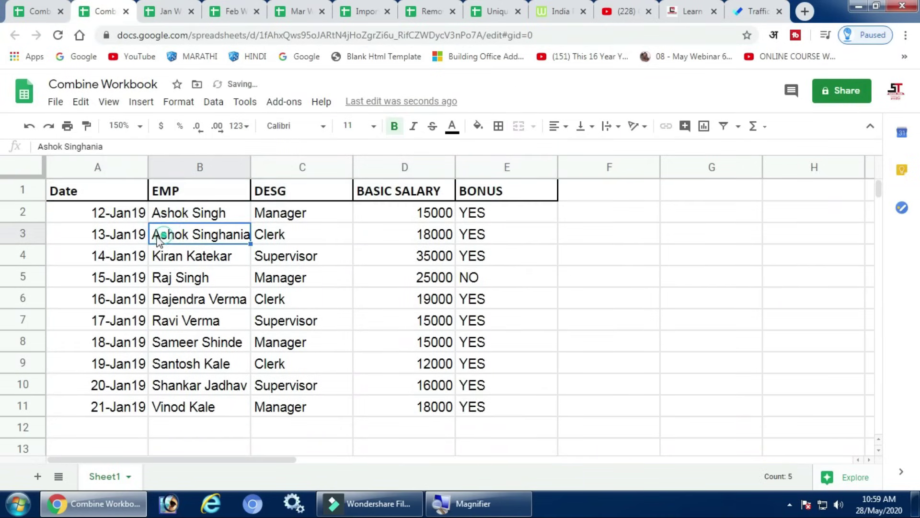
pyautogui.doubleClick(126, 215)
pyautogui.hotkey('ctrl', 'v')
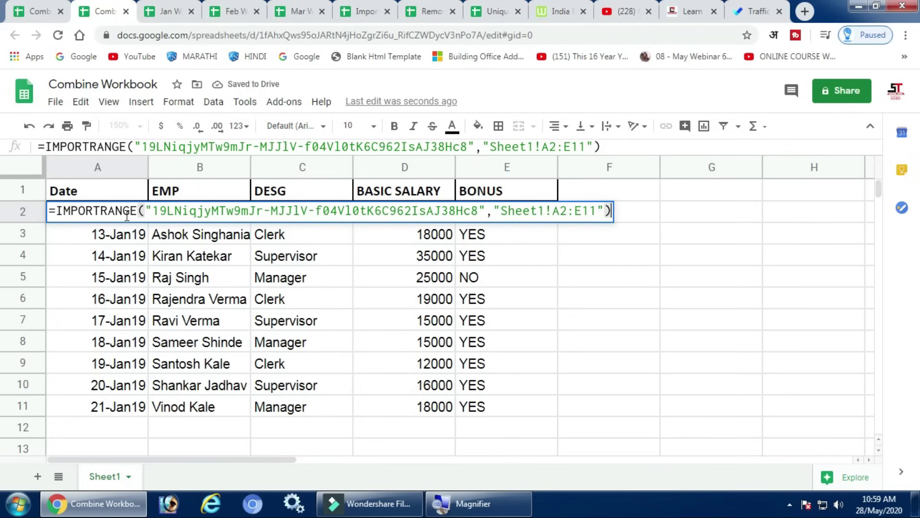
# - Copy the A2 IMPORTRANGE formula text after the equals sign and paste it into G1
pyautogui.moveTo(152, 211); pyautogui.dragTo(477, 211)
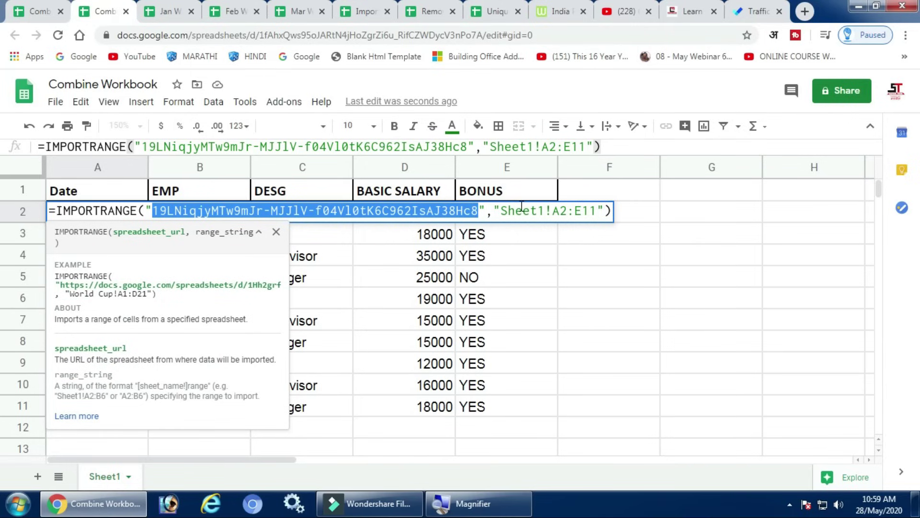
pyautogui.moveTo(505, 211); pyautogui.dragTo(560, 206)
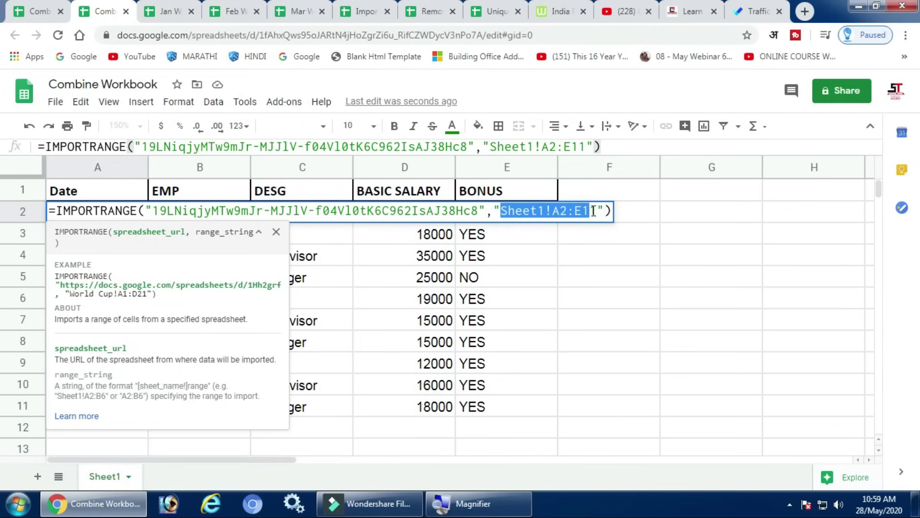
pyautogui.press('Escape')
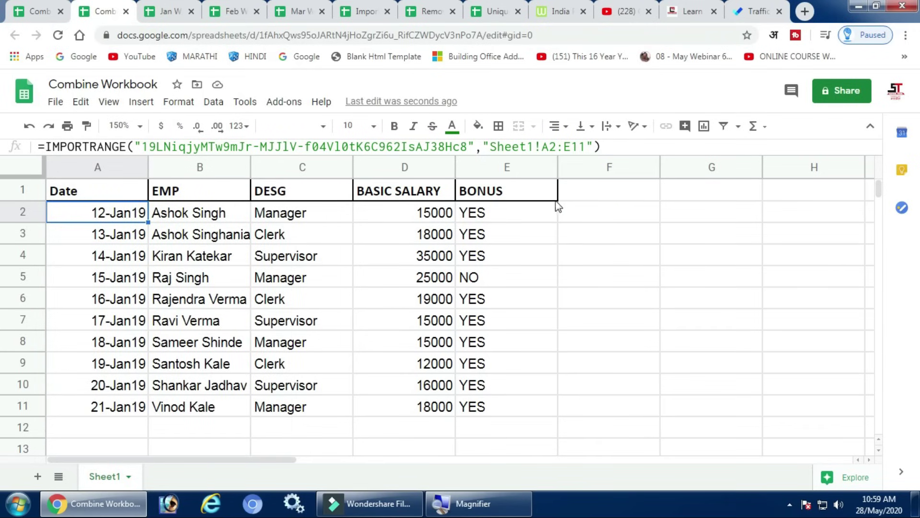
pyautogui.doubleClick(131, 214)
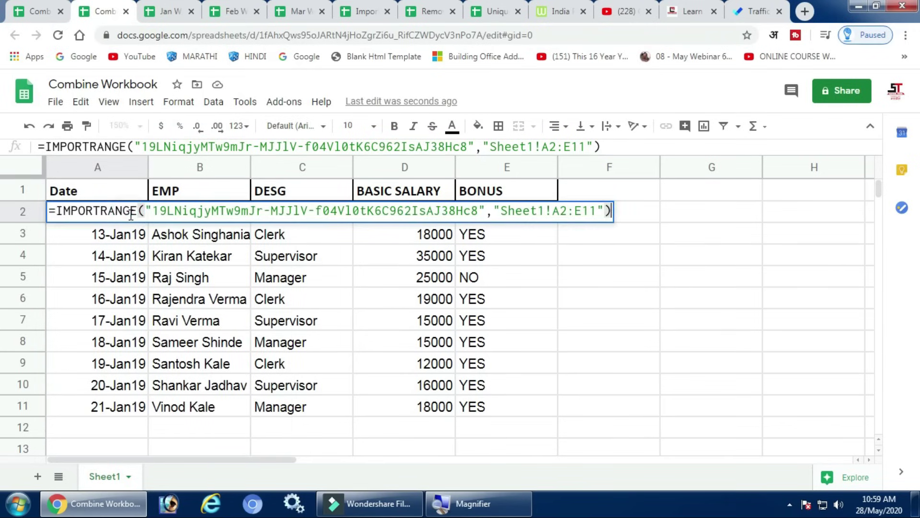
pyautogui.moveTo(54, 211); pyautogui.dragTo(608, 211)
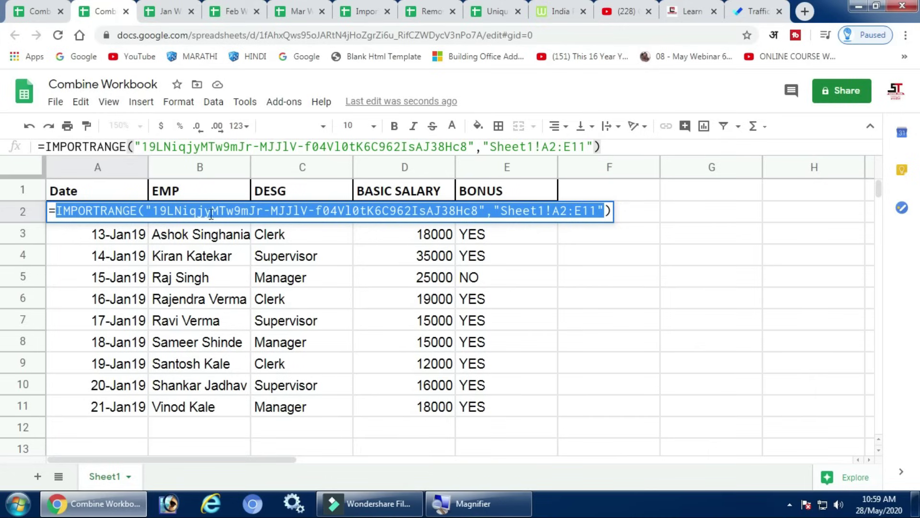
pyautogui.click(606, 211)
pyautogui.moveTo(607, 211); pyautogui.dragTo(56, 211)
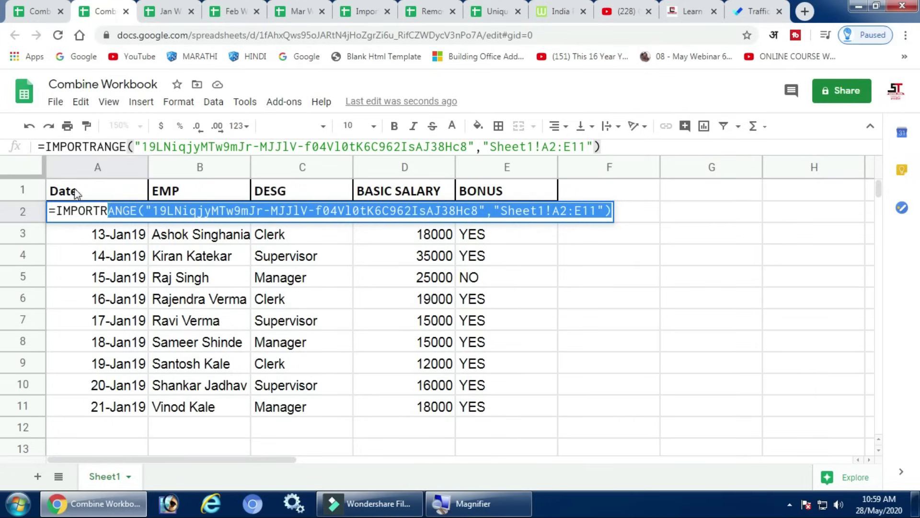
pyautogui.click(703, 191)
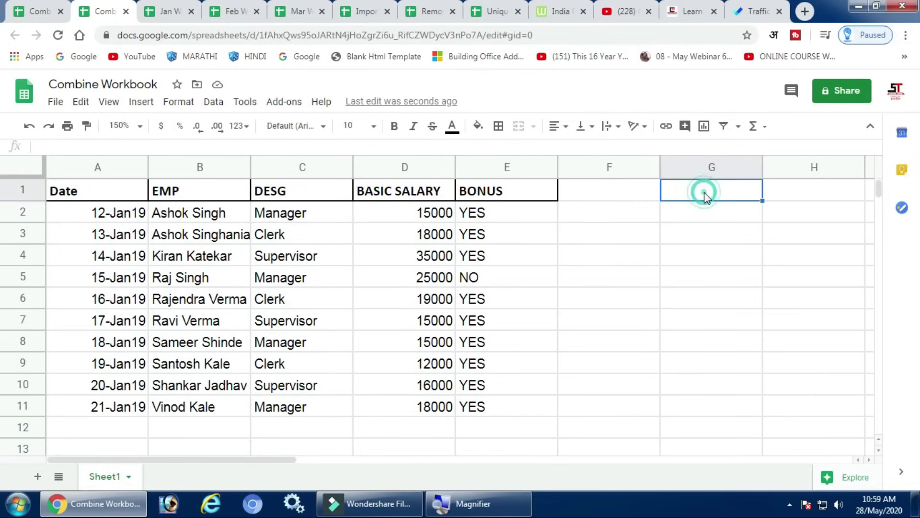
pyautogui.hotkey('ctrl', 'v')
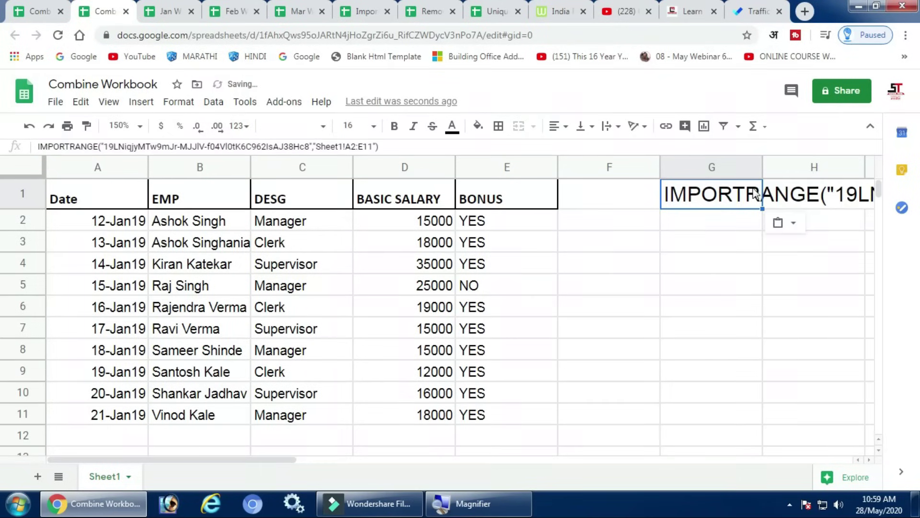
# - Reopen A2's formula, highlight its spreadsheet key argument, and exit without changes
pyautogui.click(127, 222)
pyautogui.doubleClick(127, 222)
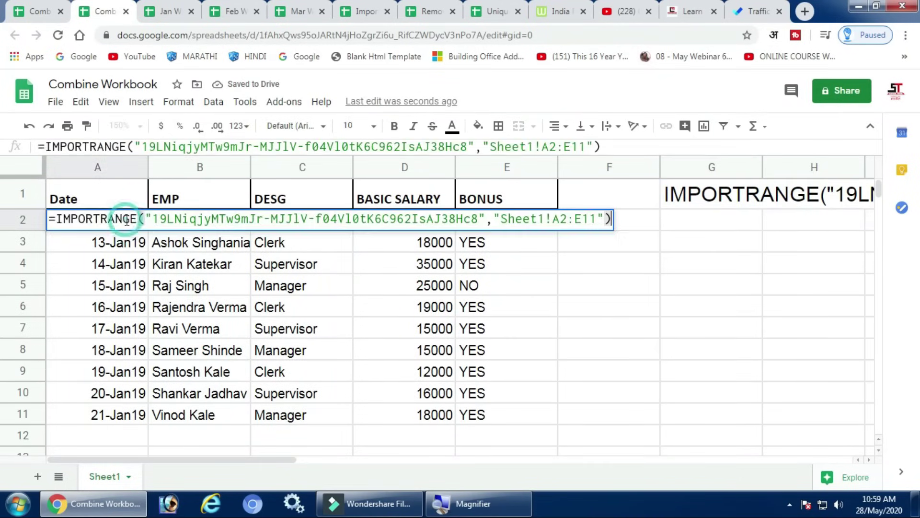
pyautogui.click(154, 219)
pyautogui.moveTo(170, 218); pyautogui.dragTo(480, 216)
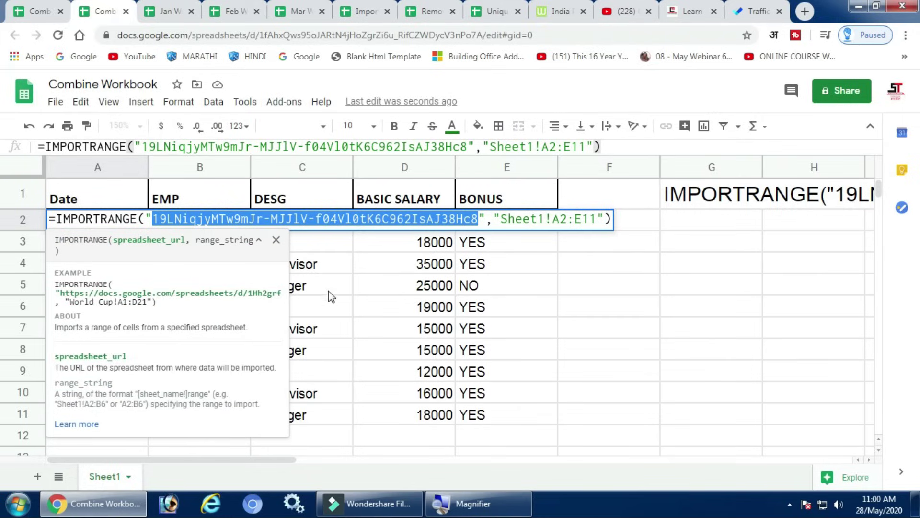
pyautogui.press('Escape')
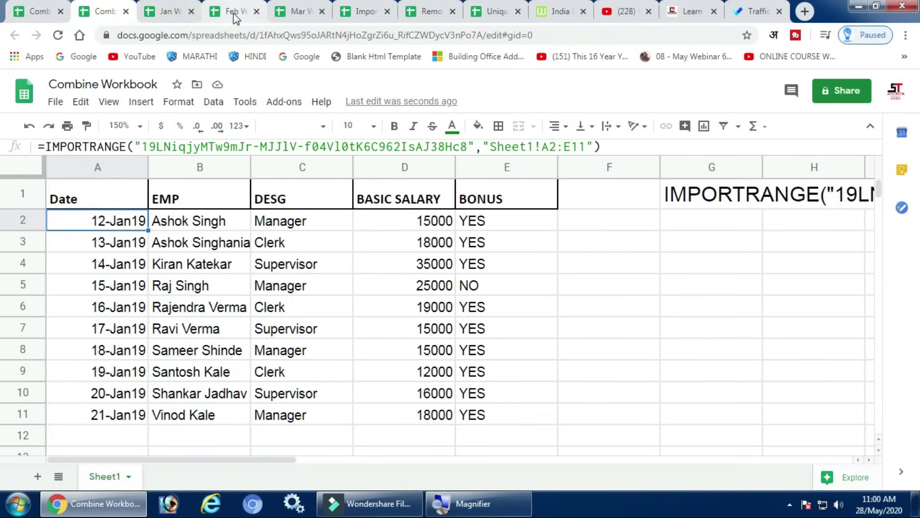
# - In the Feb Workbook, check the February data range A2:E11
pyautogui.click(235, 17)
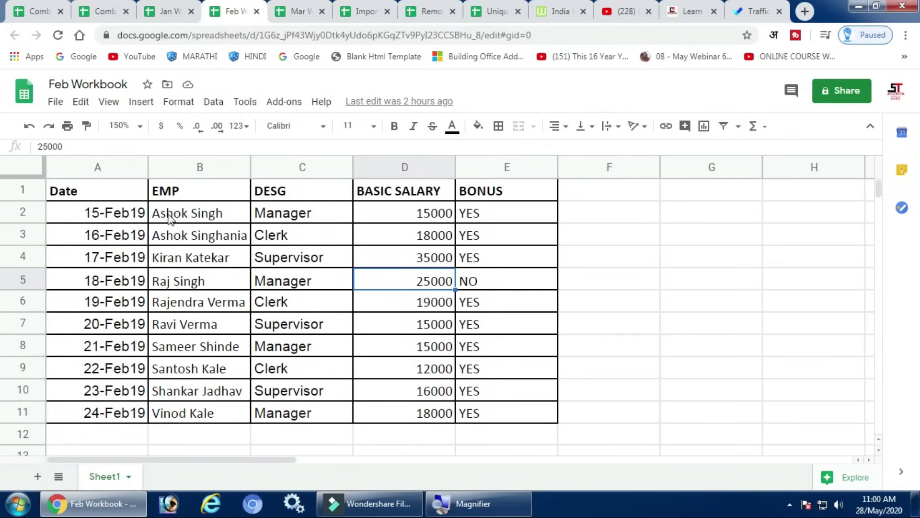
pyautogui.click(113, 192)
pyautogui.click(107, 215)
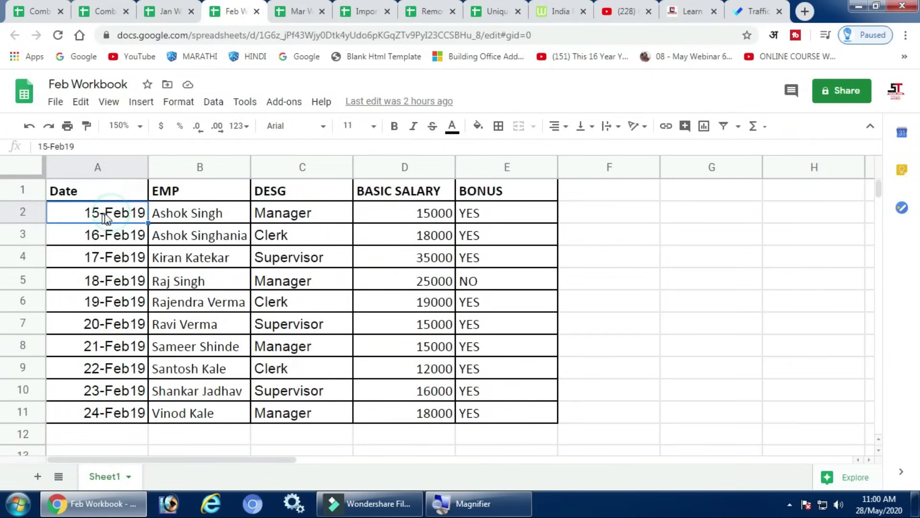
pyautogui.click(498, 418)
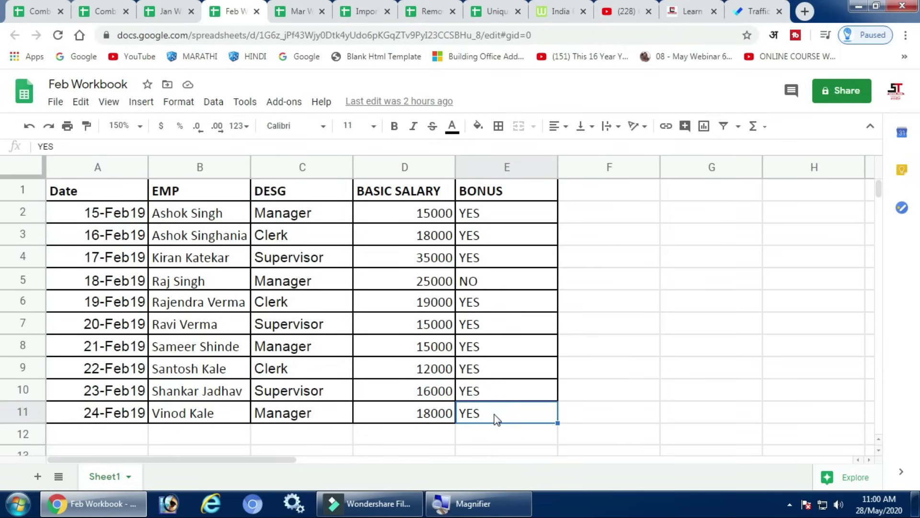
# - Copy the spreadsheet ID from the Feb Workbook's web address, then go back to Combine Workbook
pyautogui.click(317, 36)
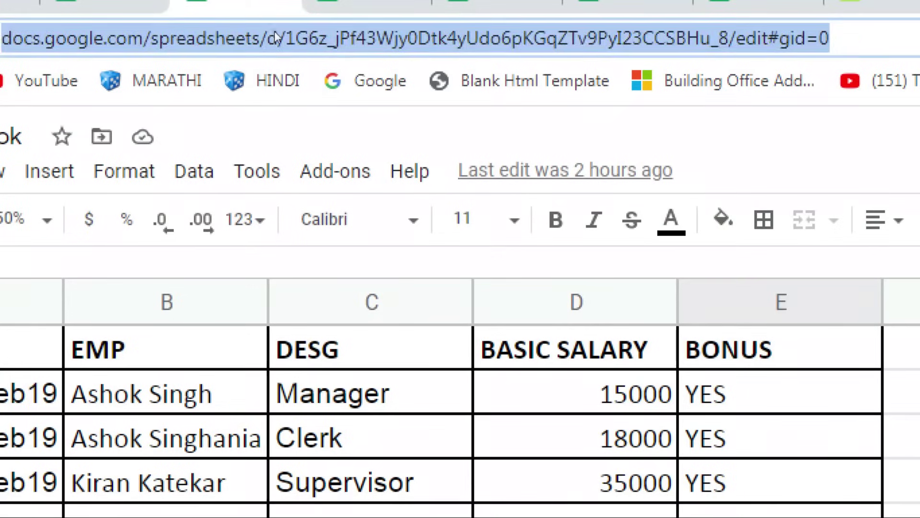
pyautogui.click(248, 35)
pyautogui.moveTo(348, 38); pyautogui.dragTo(541, 39)
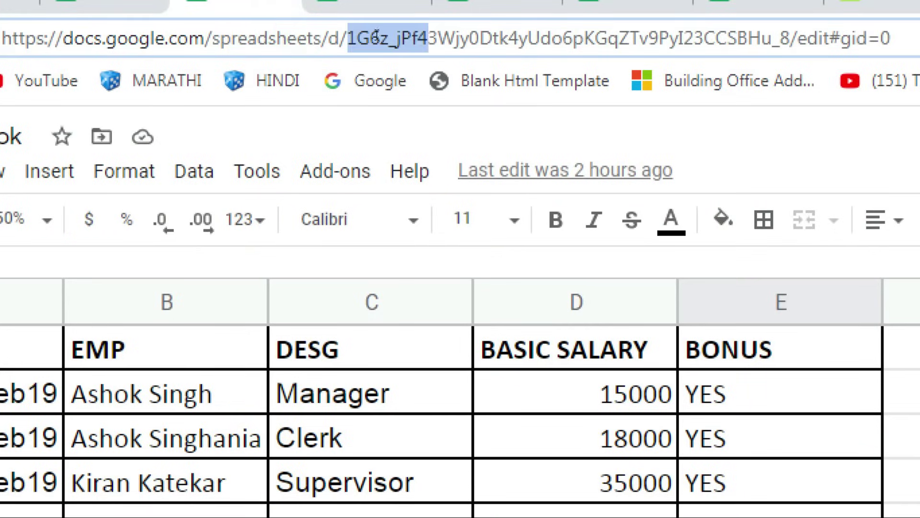
pyautogui.hotkey('shift', 'Left')
pyautogui.hotkey('shift', 'Left')
pyautogui.hotkey('shift', 'Left')
pyautogui.hotkey('shift', 'Right')
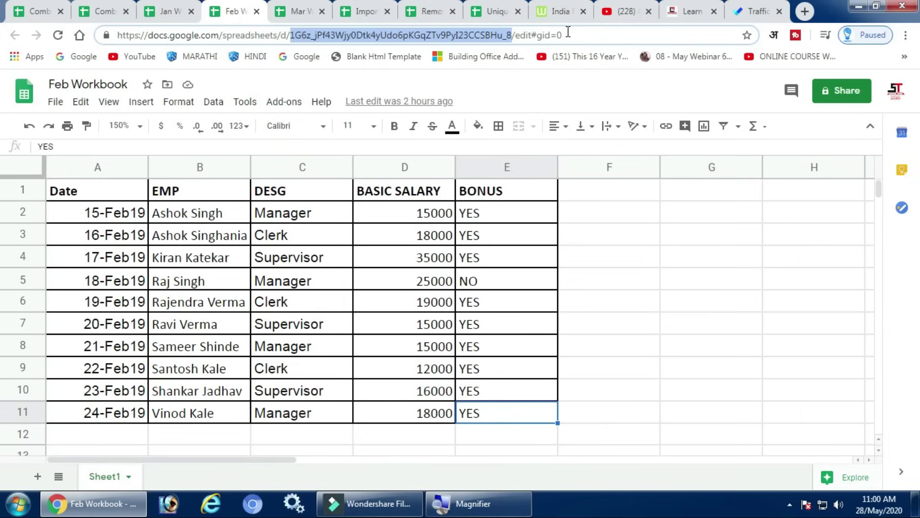
pyautogui.click(104, 14)
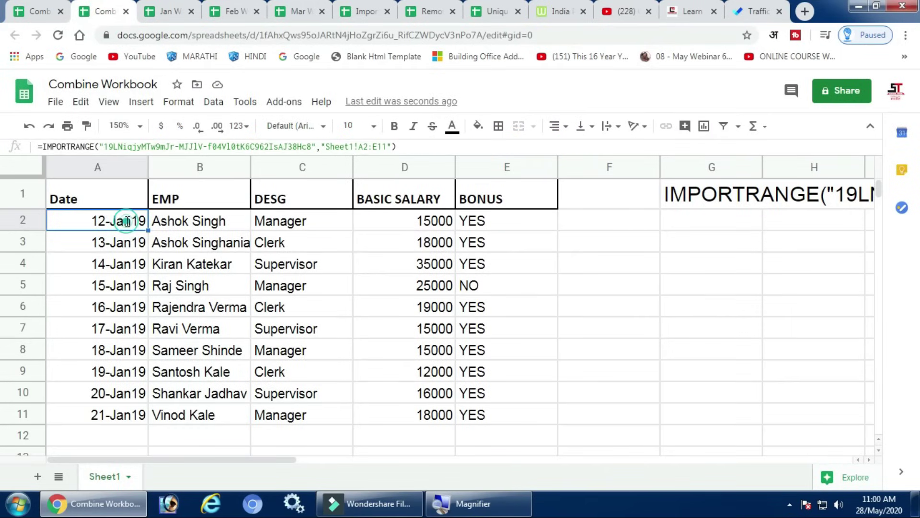
# - Replace the January spreadsheet ID in A2's IMPORTRANGE with the Feb Workbook's ID
pyautogui.doubleClick(143, 220)
pyautogui.moveTo(152, 220)
pyautogui.mouseDown()
pyautogui.moveTo(430, 247)
pyautogui.moveTo(479, 237)
pyautogui.mouseUp()
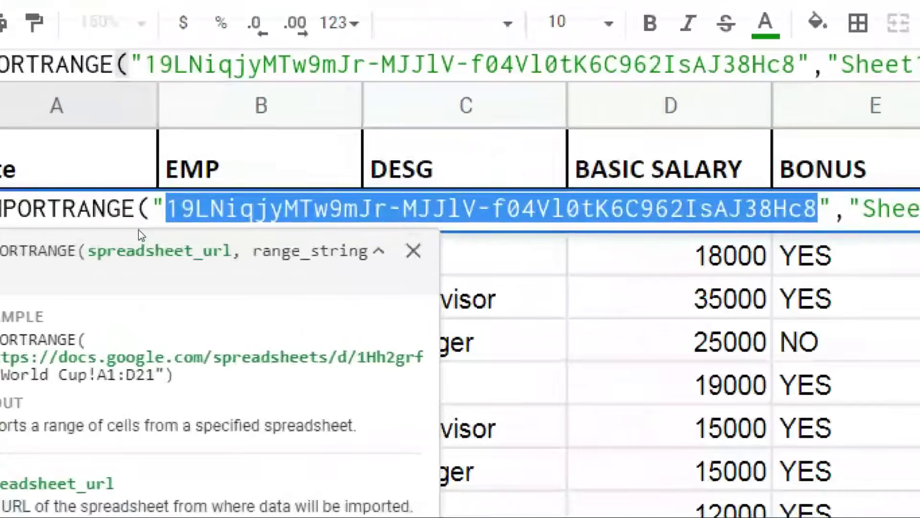
pyautogui.hotkey('ctrl', 'v')
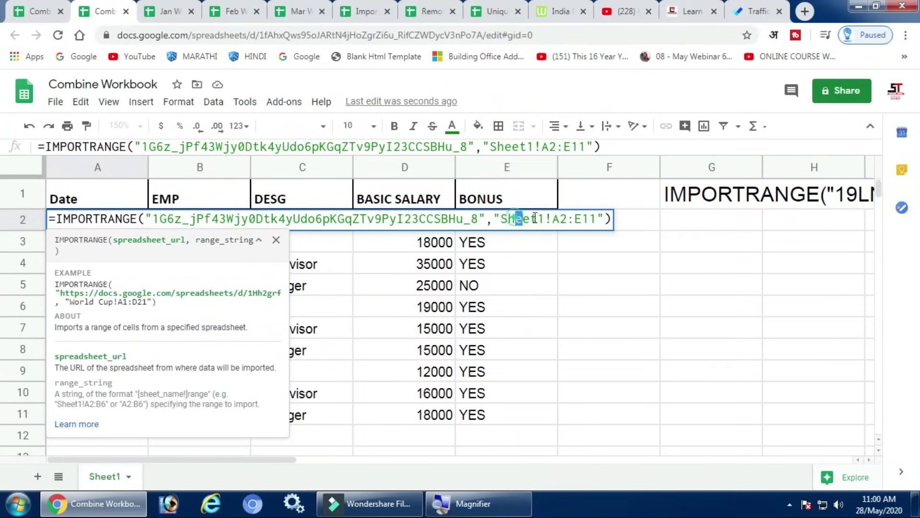
pyautogui.moveTo(516, 219); pyautogui.dragTo(587, 217)
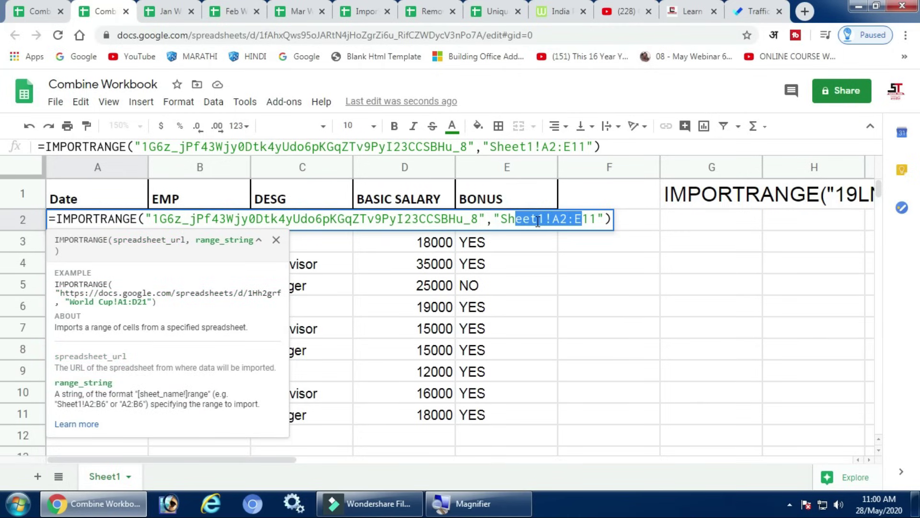
pyautogui.press('Return')
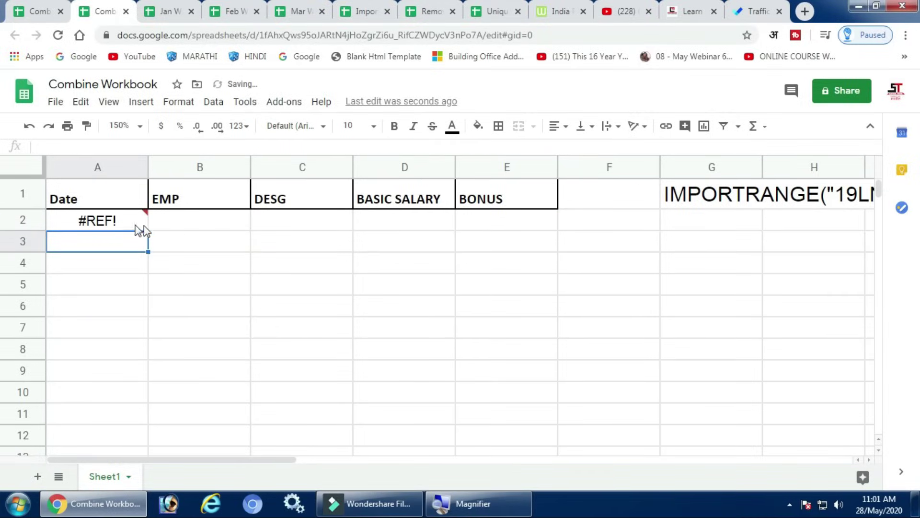
# - Allow access on the #REF! prompt so the February rows import into A2:E11
pyautogui.click(117, 220)
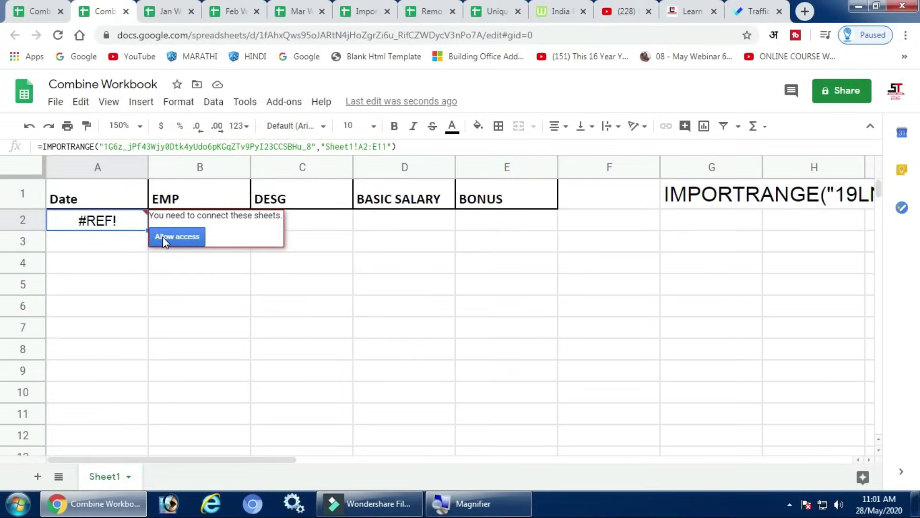
pyautogui.click(162, 237)
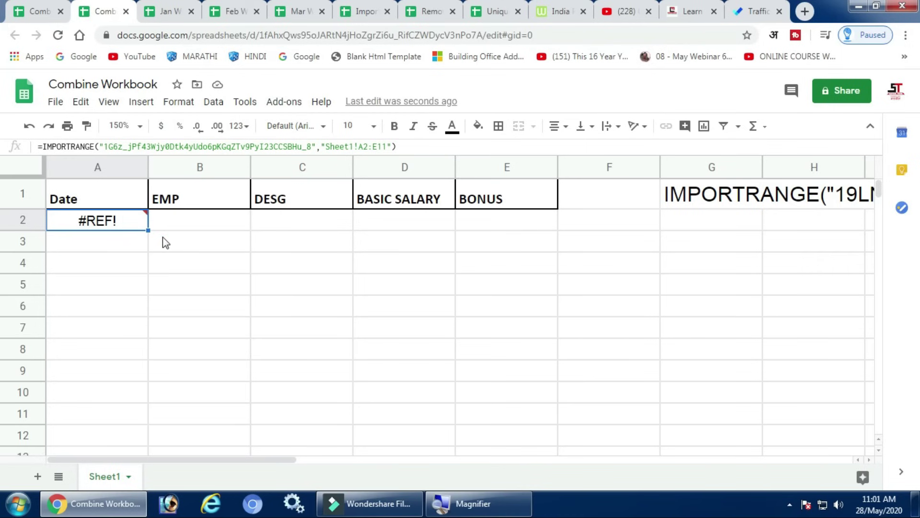
pyautogui.moveTo(104, 221)
pyautogui.mouseDown()
pyautogui.moveTo(105, 313)
pyautogui.moveTo(474, 421)
pyautogui.mouseUp()
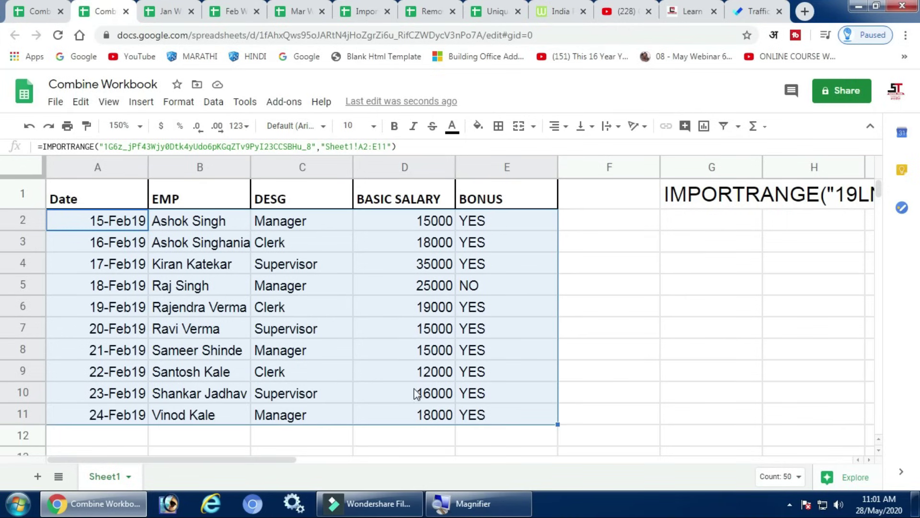
# - Copy the February IMPORTRANGE formula text from A2 and paste it into G2
pyautogui.click(101, 224)
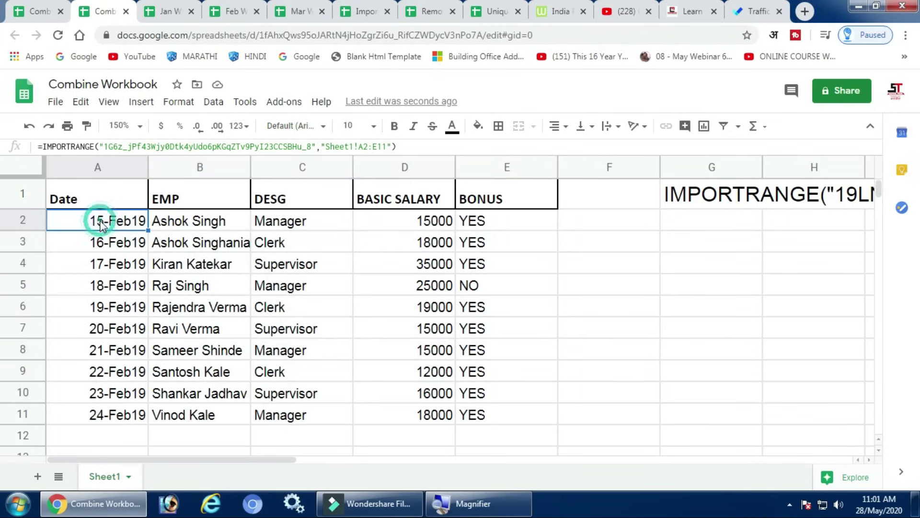
pyautogui.doubleClick(102, 222)
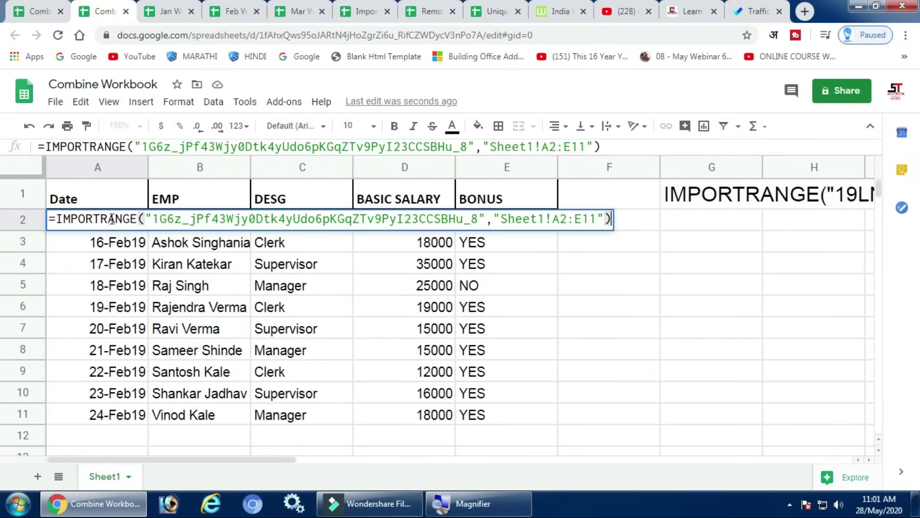
pyautogui.moveTo(56, 219); pyautogui.dragTo(634, 236)
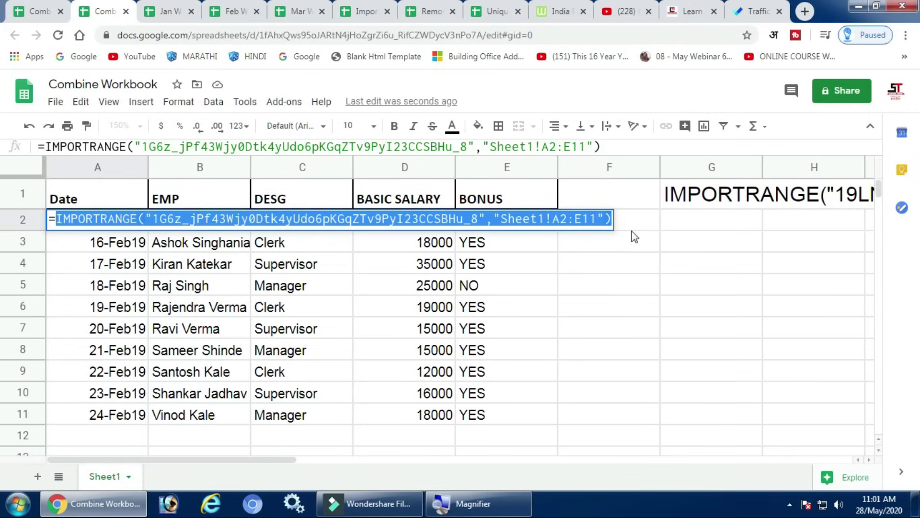
pyautogui.click(714, 222)
pyautogui.hotkey('ctrl', 'v')
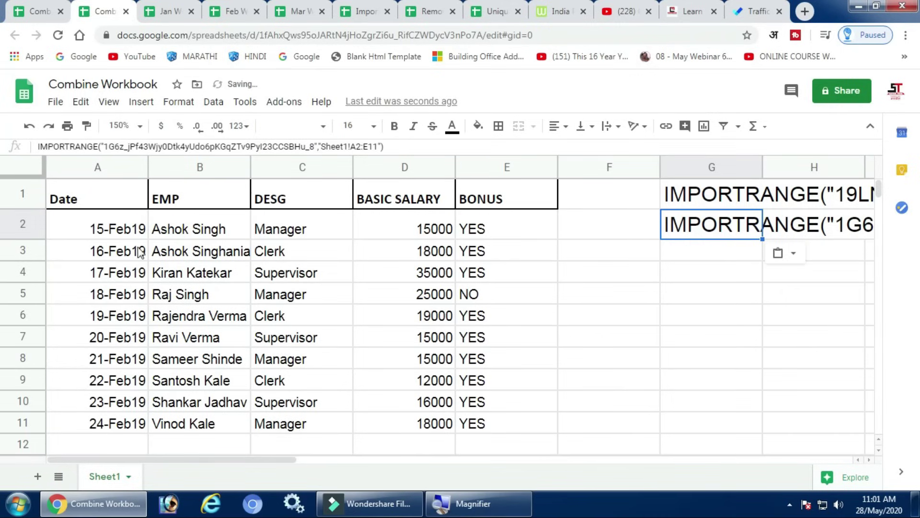
pyautogui.click(85, 233)
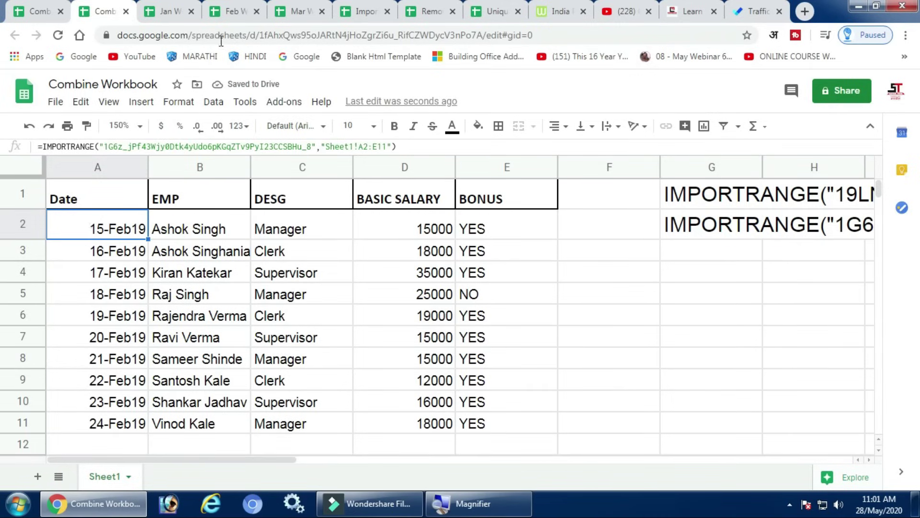
pyautogui.click(293, 13)
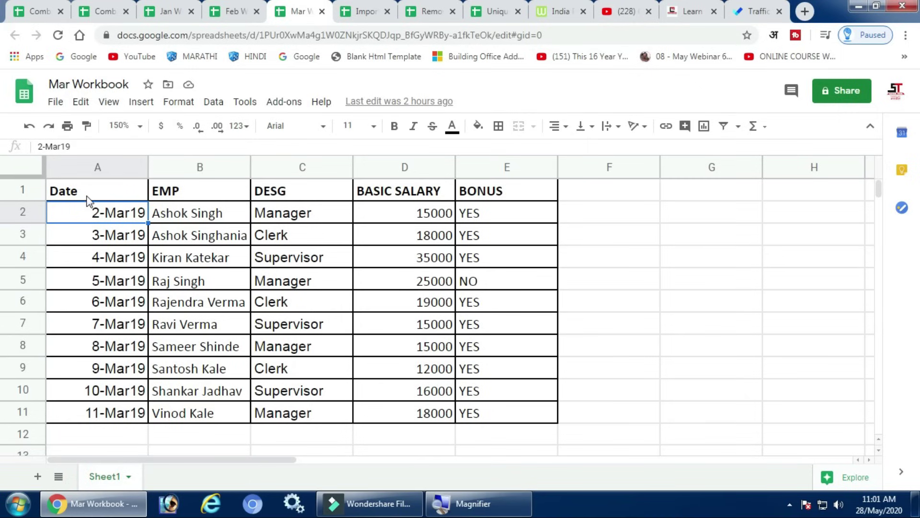
# - Select the Mar Workbook's spreadsheet ID in its web address, then go back to Combine Workbook
pyautogui.moveTo(88, 212)
pyautogui.mouseDown()
pyautogui.moveTo(491, 395)
pyautogui.moveTo(496, 415)
pyautogui.mouseUp()
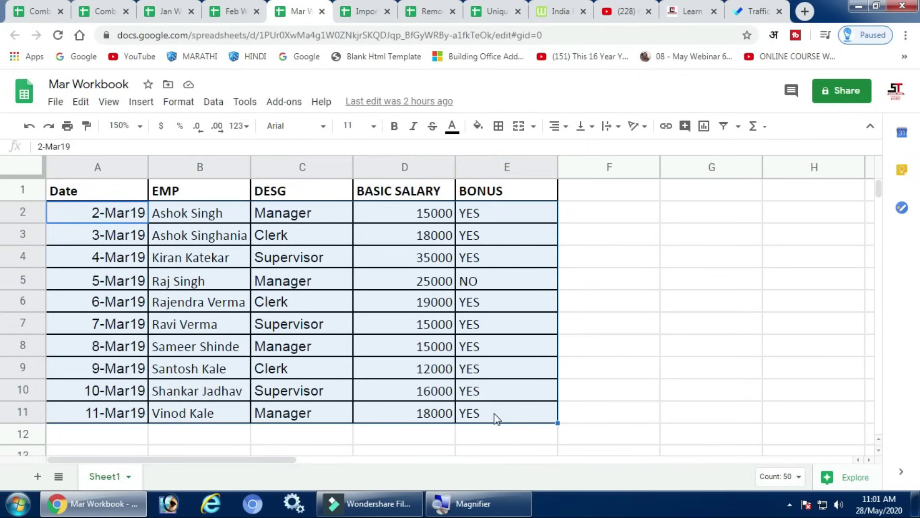
pyautogui.click(283, 346)
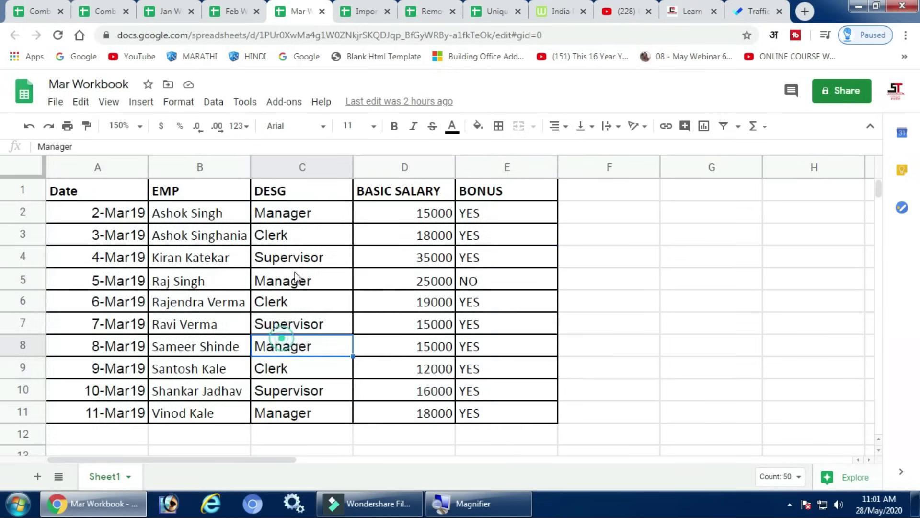
pyautogui.click(254, 34)
pyautogui.click(262, 35)
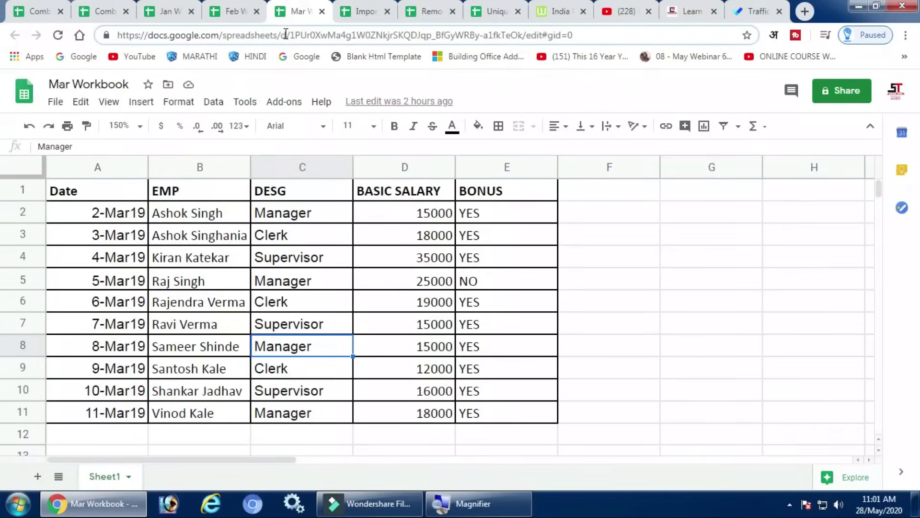
pyautogui.moveTo(291, 35); pyautogui.dragTo(524, 31)
pyautogui.hotkey('ctrl', 'c')
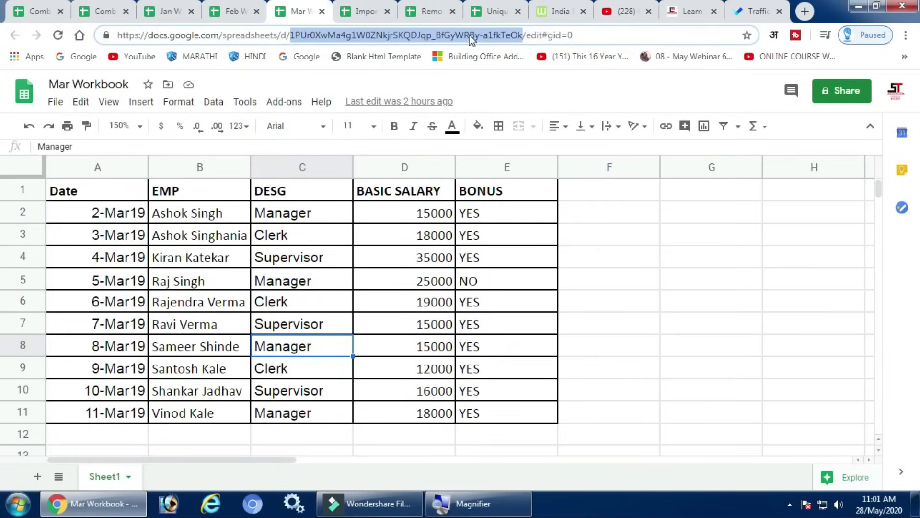
pyautogui.click(99, 19)
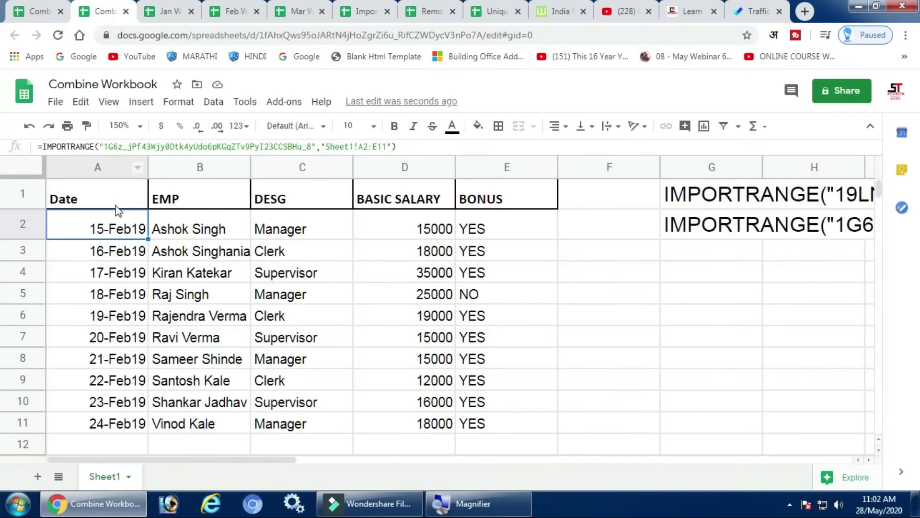
# - Replace the Feb spreadsheet ID in A2's IMPORTRANGE with the Mar Workbook's ID
pyautogui.doubleClick(120, 220)
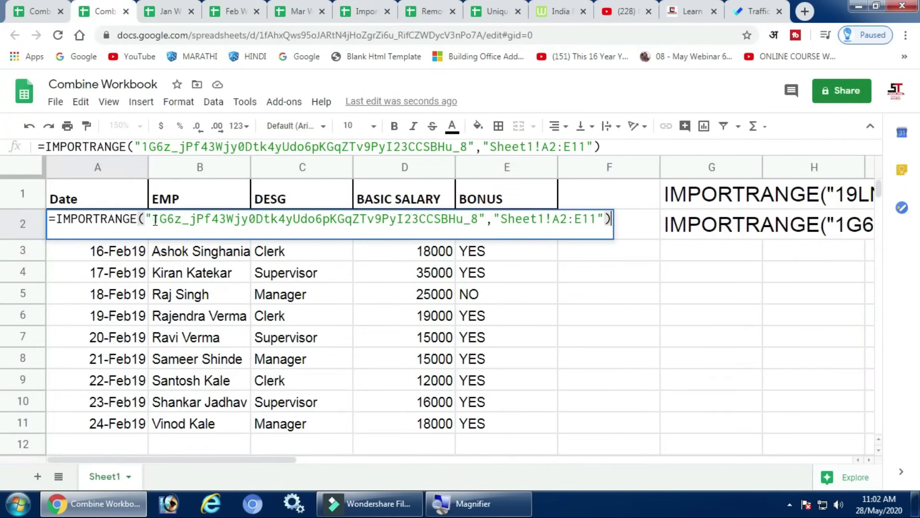
pyautogui.moveTo(153, 220); pyautogui.dragTo(478, 229)
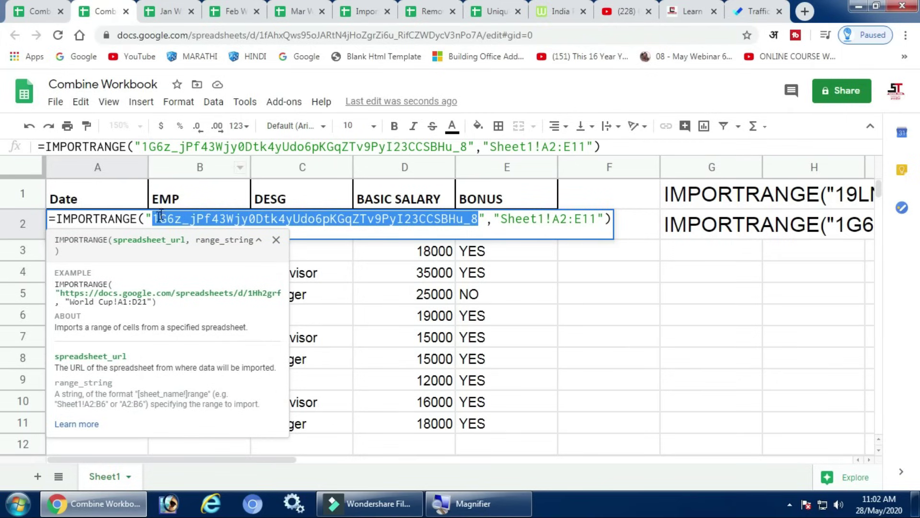
pyautogui.hotkey('ctrl', 'v')
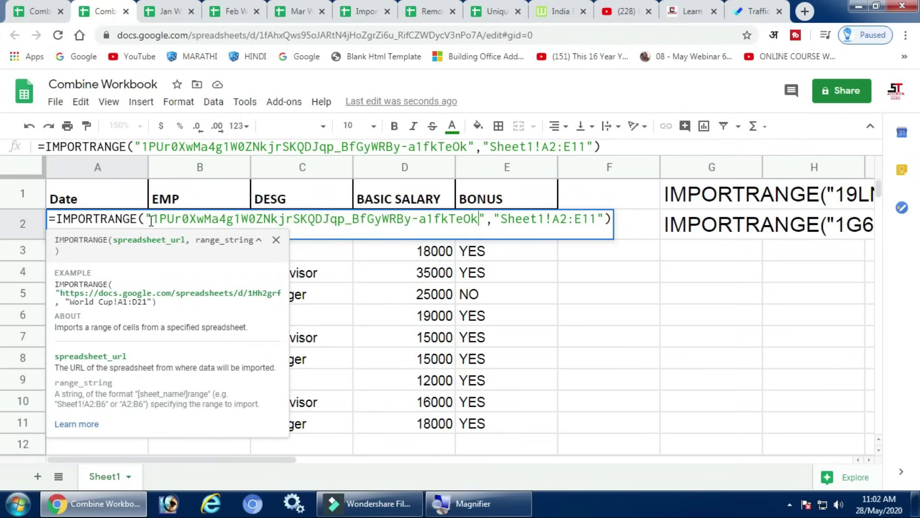
pyautogui.press('Return')
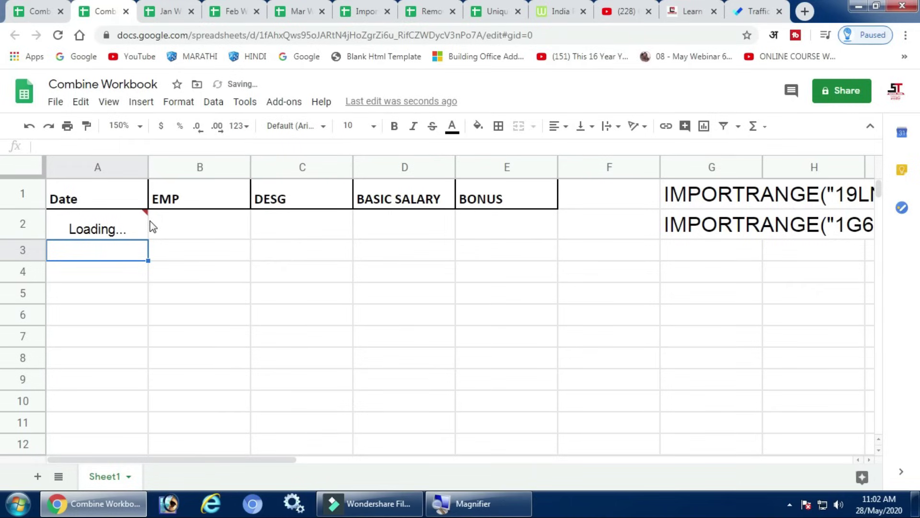
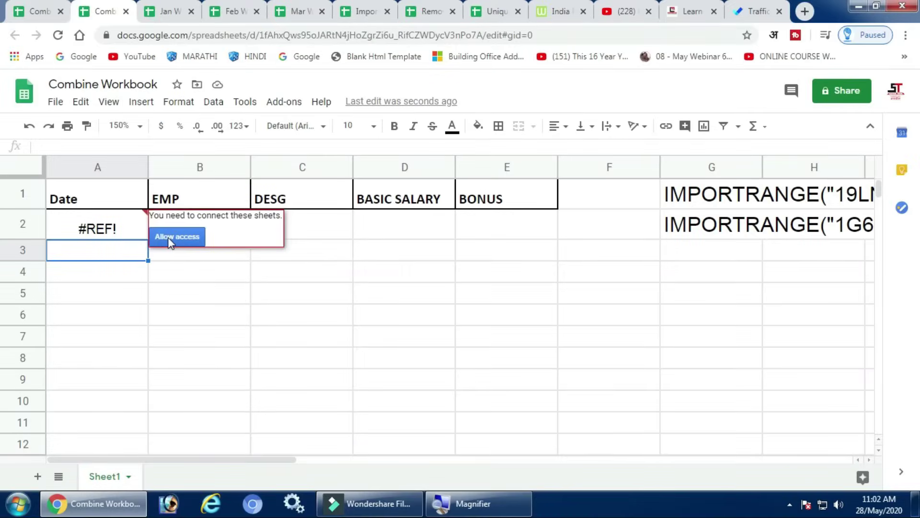
# - Allow import access, then move the March IMPORTRANGE formula from A2 into G3
pyautogui.click(169, 240)
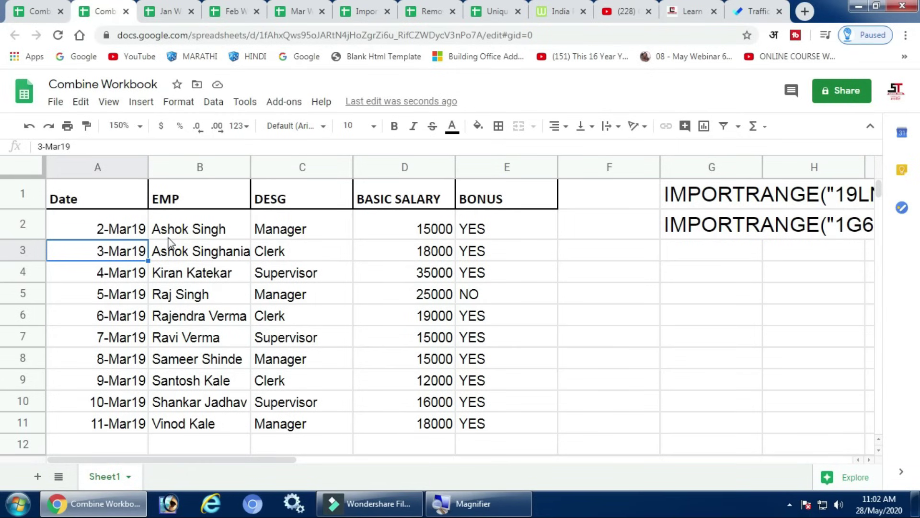
pyautogui.doubleClick(134, 225)
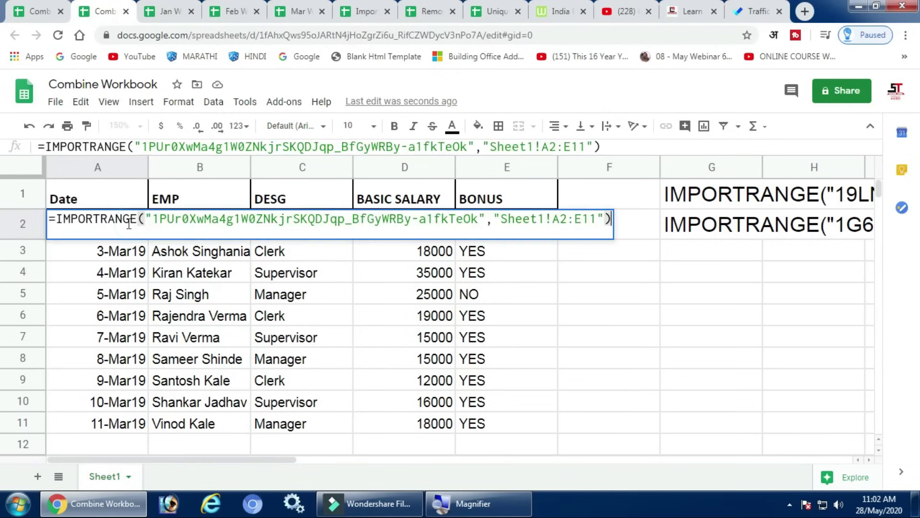
pyautogui.moveTo(55, 222); pyautogui.dragTo(647, 228)
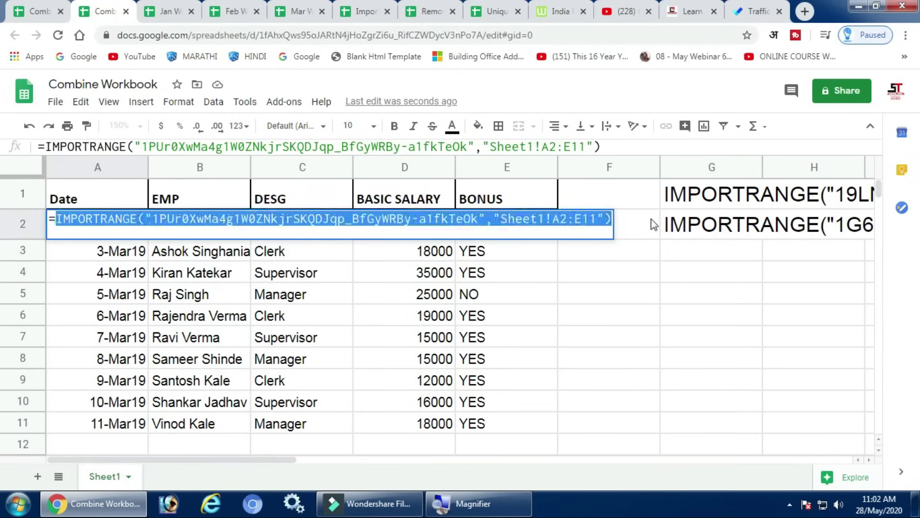
pyautogui.click(669, 248)
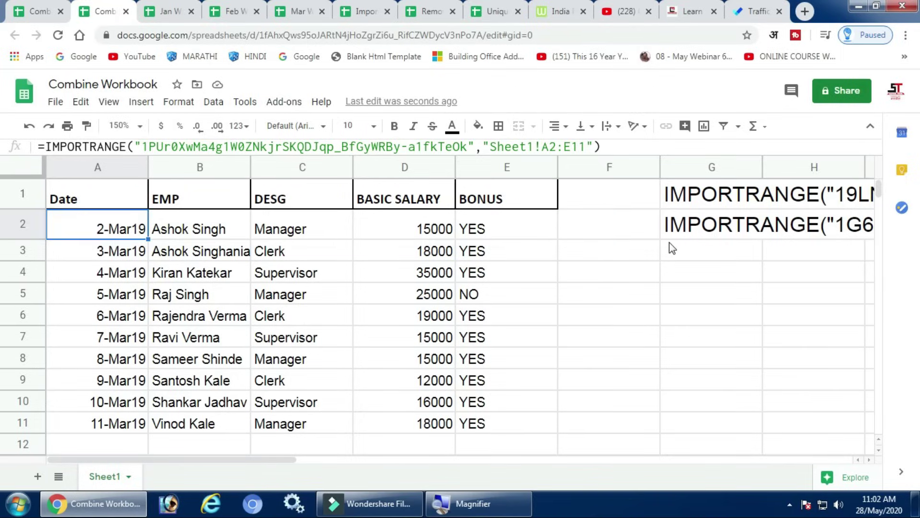
pyautogui.hotkey('ctrl', 'v')
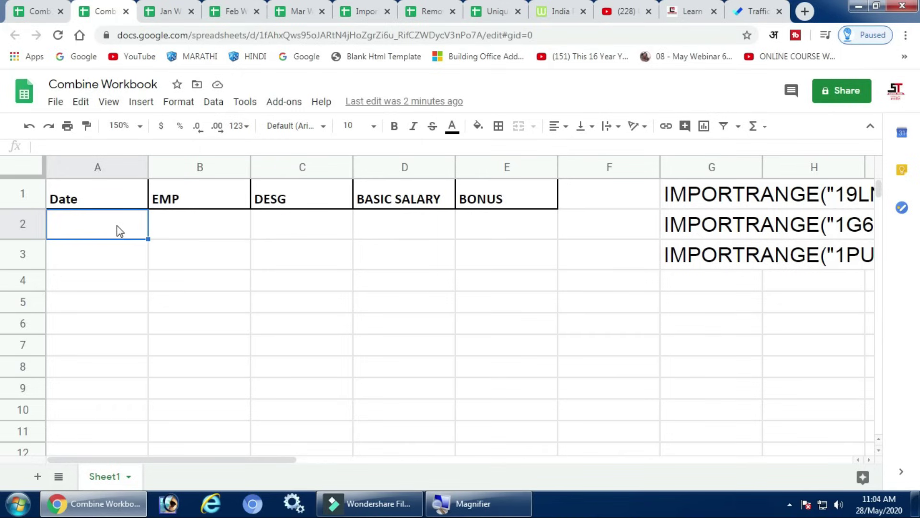
# - Enter ={} in A2, removing the stray B4 and G1:H1 references picked up along the way
pyautogui.write('=')
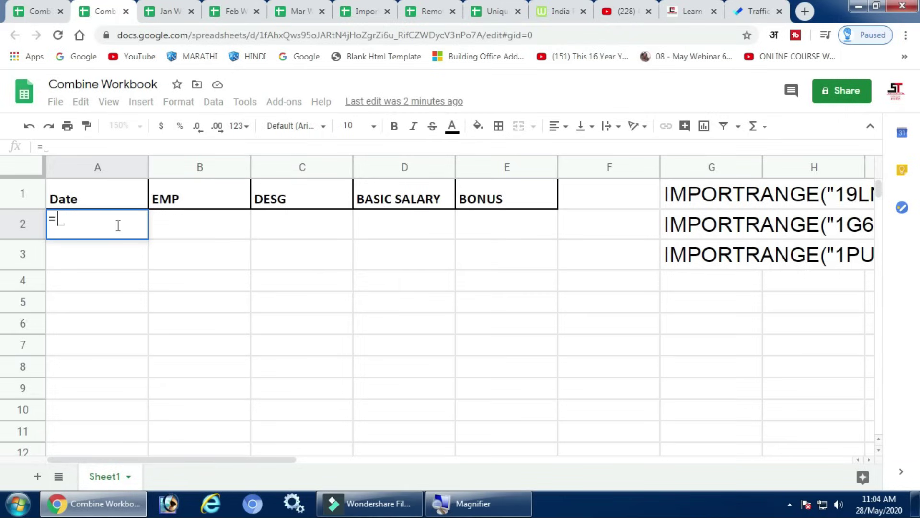
pyautogui.write('{')
pyautogui.click(214, 280)
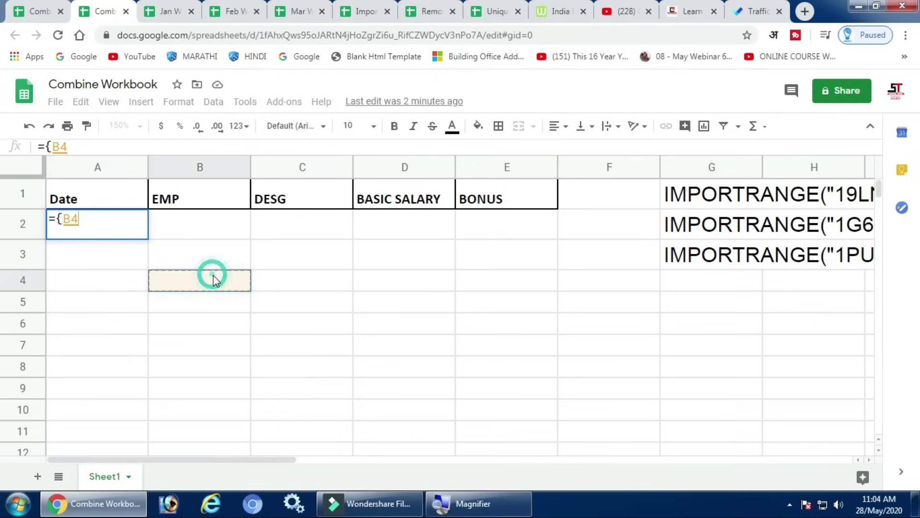
pyautogui.click(94, 219)
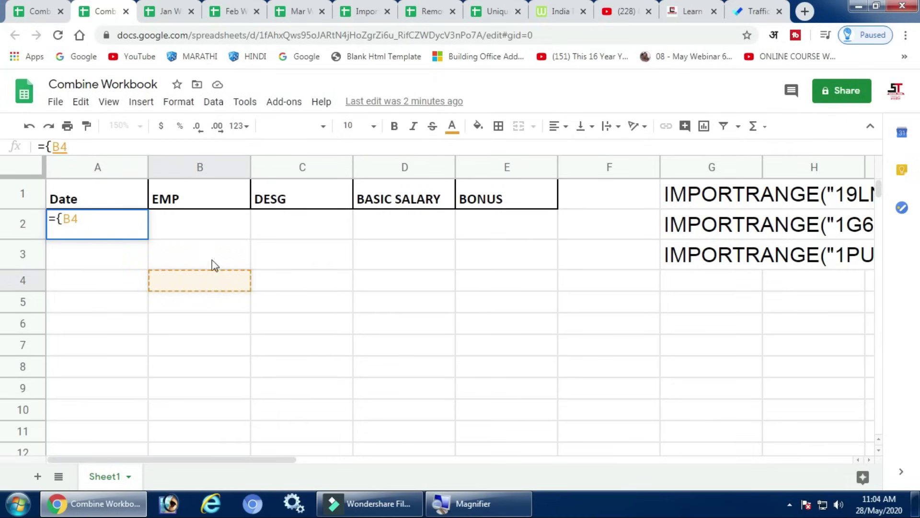
pyautogui.press('BackSpace')
pyautogui.press('BackSpace')
pyautogui.click(719, 194)
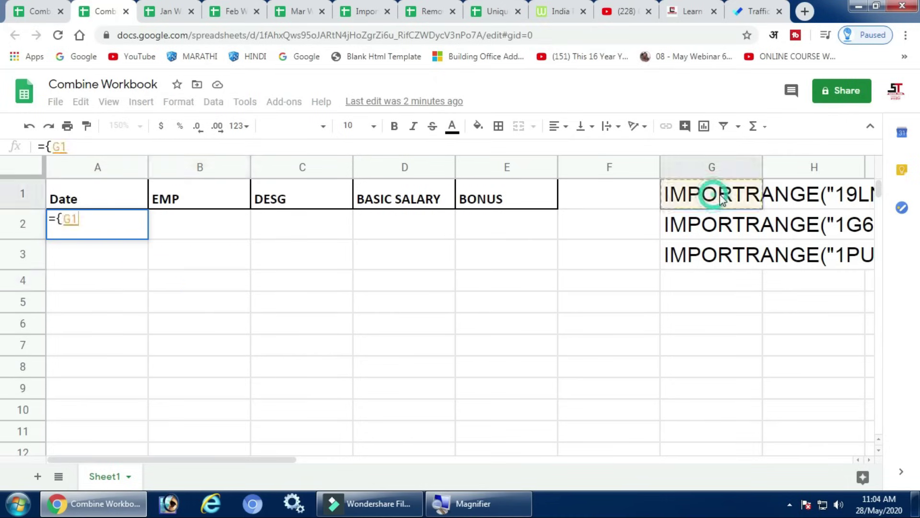
pyautogui.moveTo(769, 201); pyautogui.dragTo(772, 200)
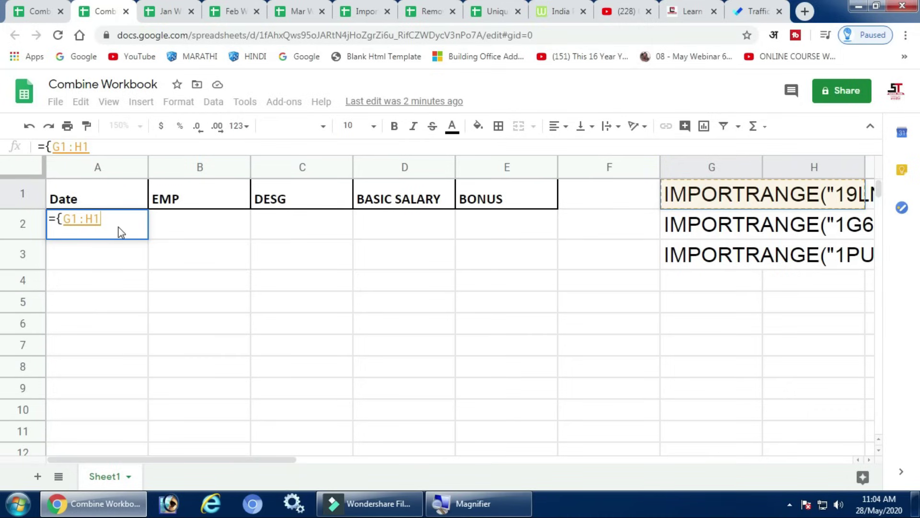
pyautogui.moveTo(115, 220); pyautogui.dragTo(63, 220)
pyautogui.press('BackSpace')
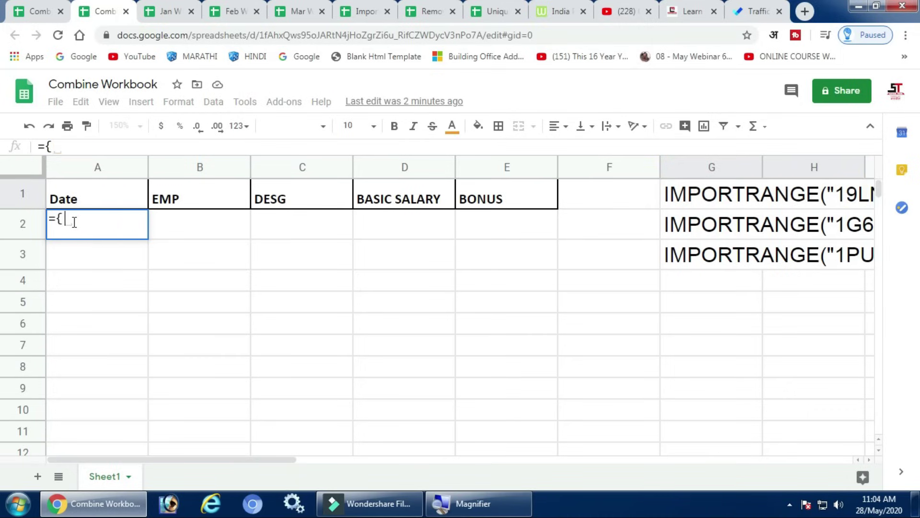
pyautogui.write('}')
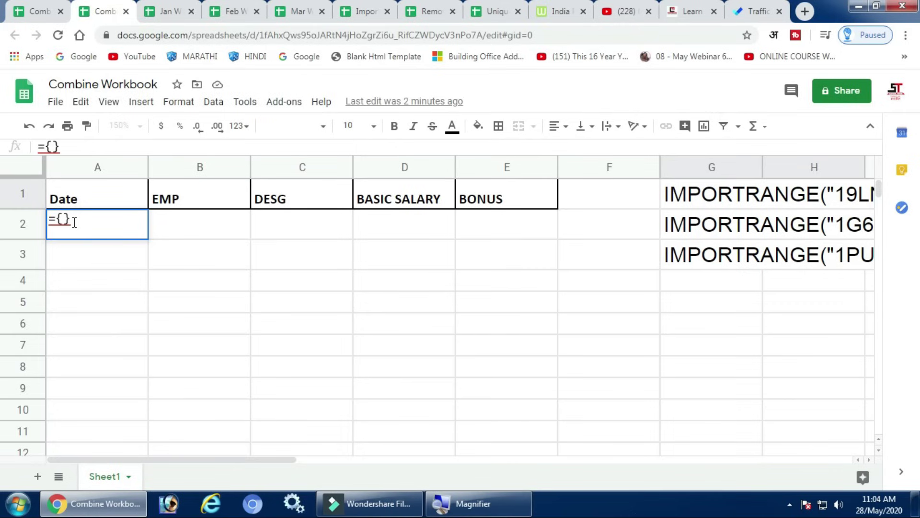
pyautogui.press('Tab')
# - Dismiss the formula error and recommit A2's ={} formula, which shows #REF!
pyautogui.click(93, 233)
pyautogui.moveTo(97, 228)
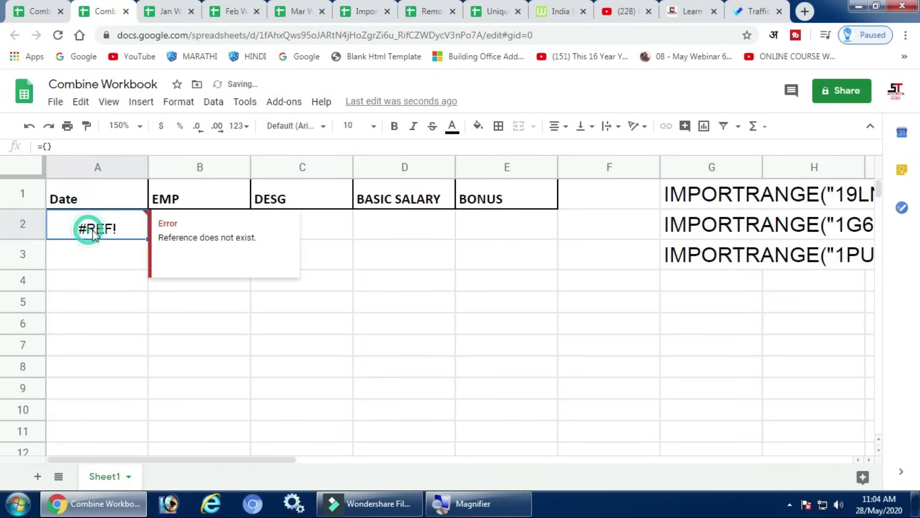
pyautogui.doubleClick(105, 225)
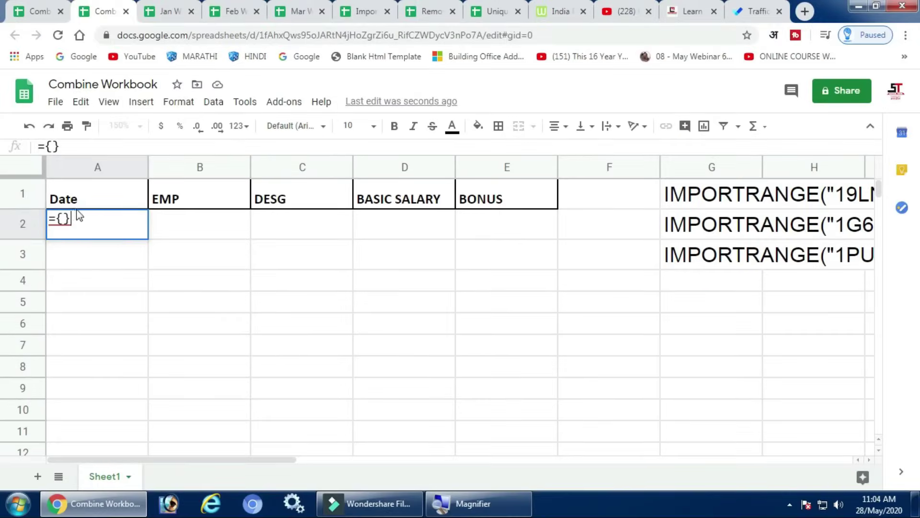
pyautogui.press('Return')
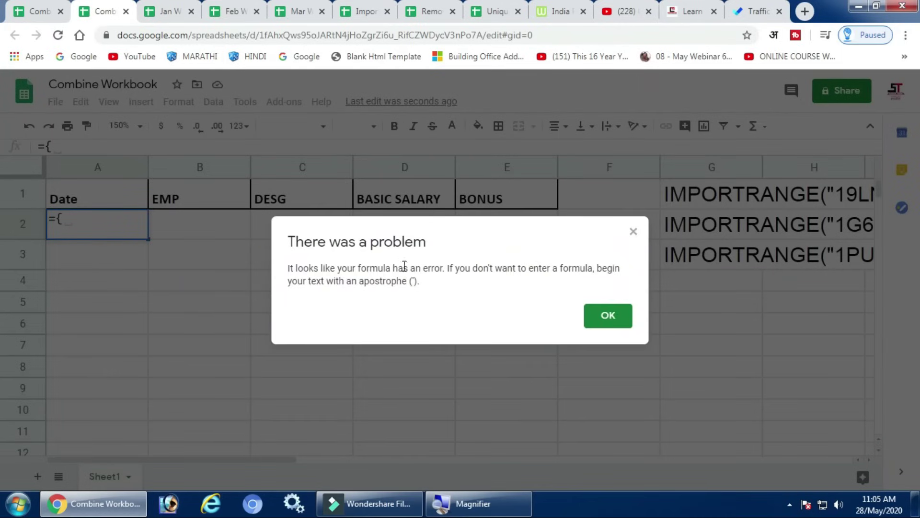
pyautogui.click(617, 324)
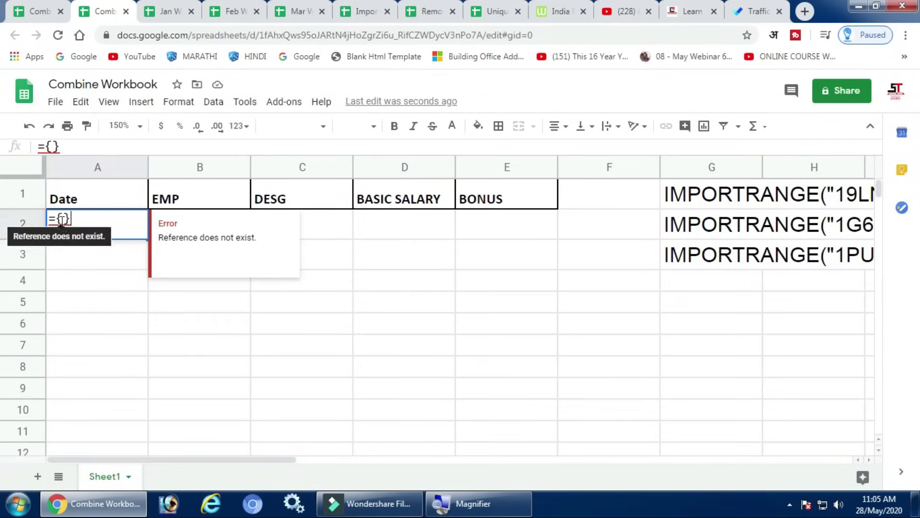
pyautogui.press('Return')
pyautogui.doubleClick(65, 228)
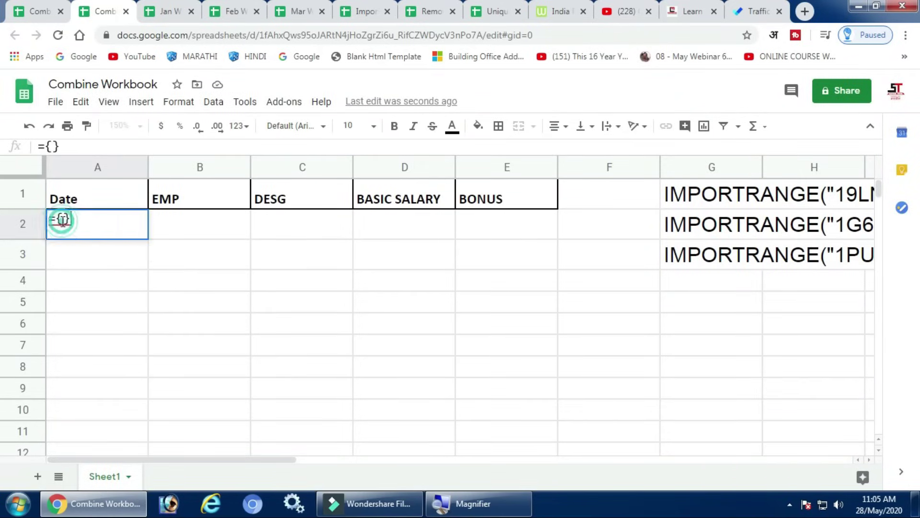
pyautogui.click(710, 194)
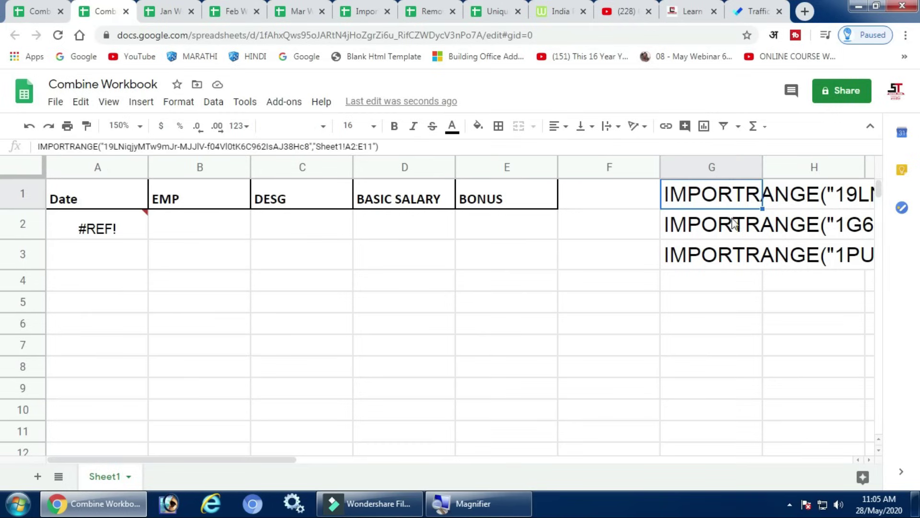
# - Paste G1's IMPORTRANGE of Sheet1!A2:E11 inside A2's braces to load the January records
pyautogui.hotkey('ctrl', 'c')
pyautogui.doubleClick(103, 228)
pyautogui.click(63, 219)
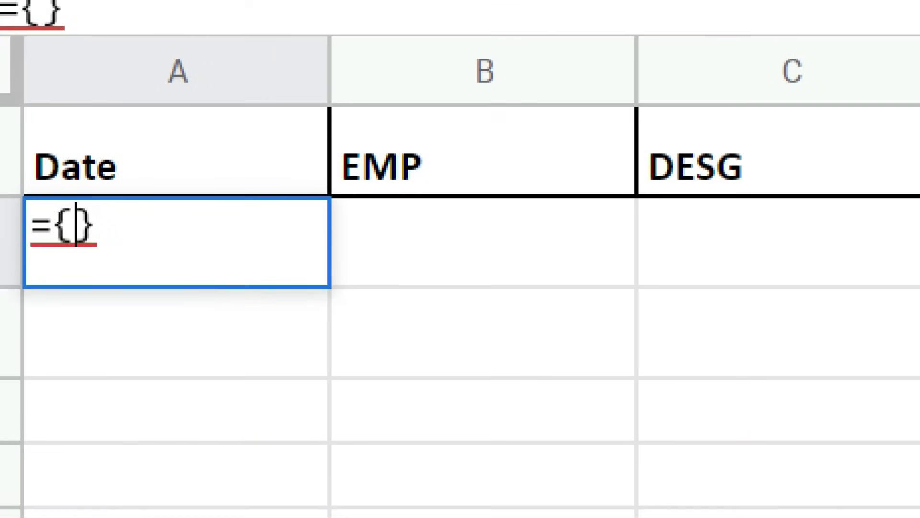
pyautogui.hotkey('ctrl', 'v')
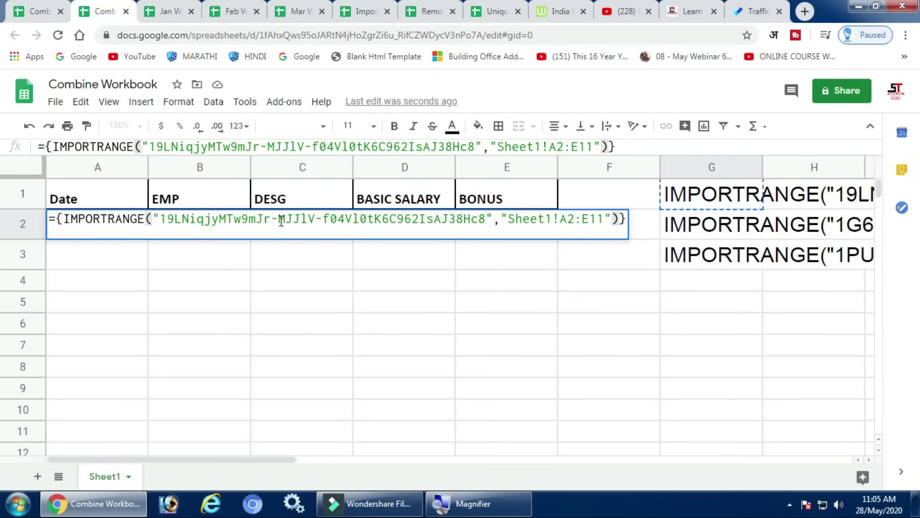
pyautogui.press('Return')
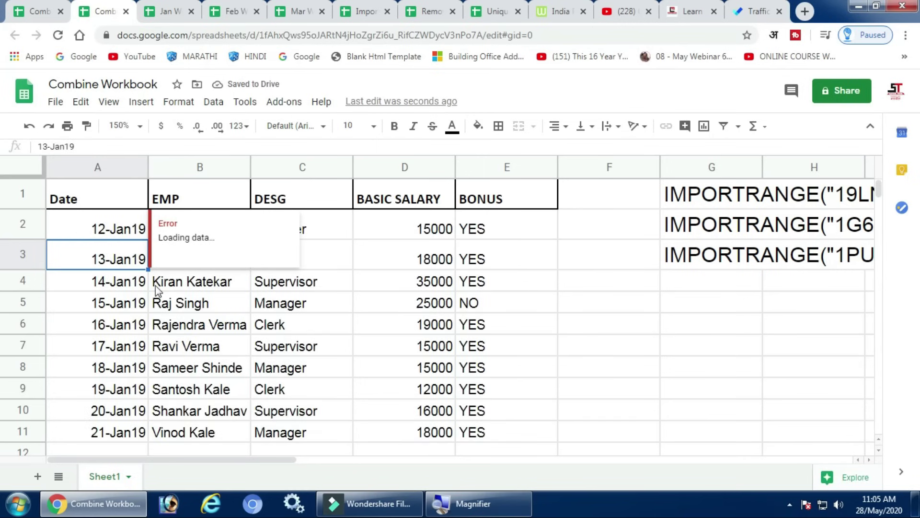
# - Add G2's import after a semicolon on a new line in A2's array, stacking February below January
pyautogui.click(712, 231)
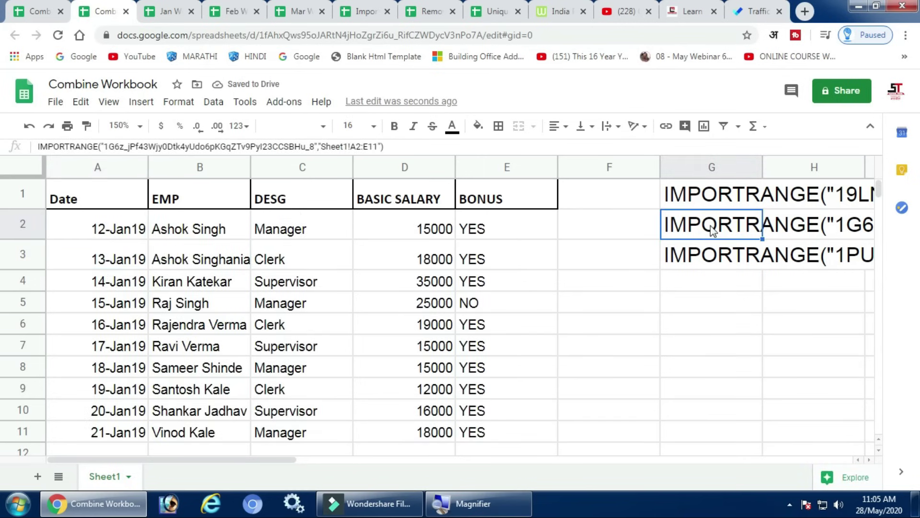
pyautogui.hotkey('ctrl', 'c')
pyautogui.click(109, 225)
pyautogui.doubleClick(109, 226)
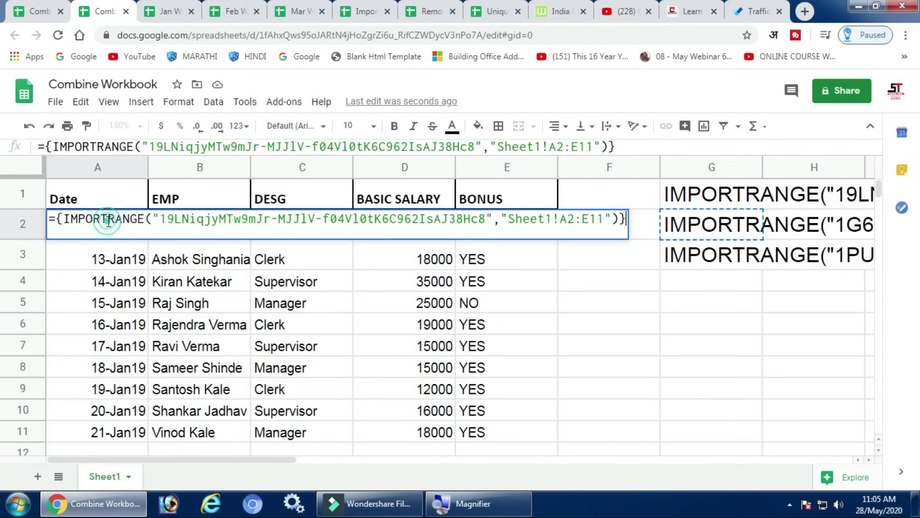
pyautogui.click(621, 220)
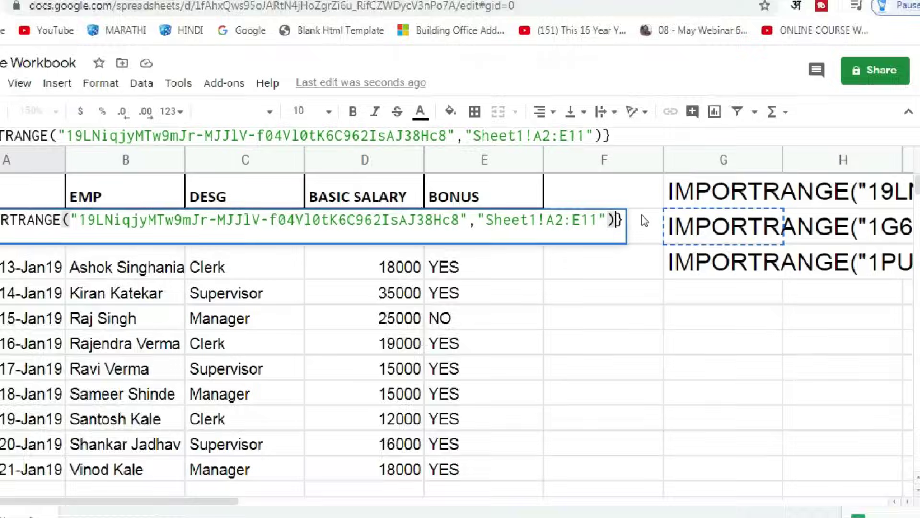
pyautogui.write(';')
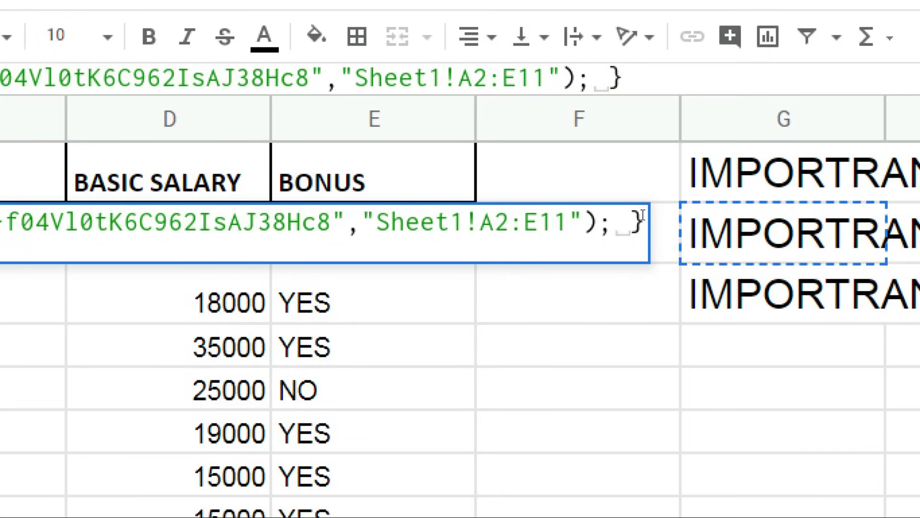
pyautogui.hotkey('ctrl', 'Return')
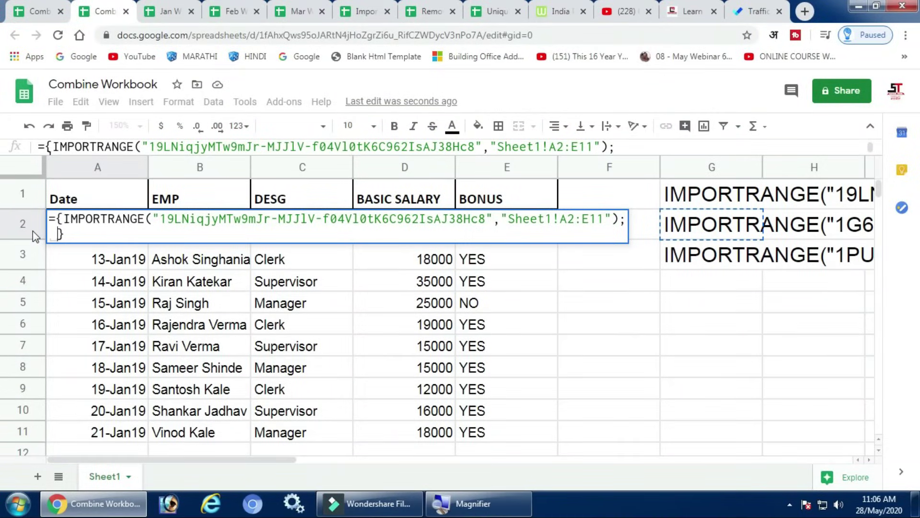
pyautogui.hotkey('ctrl', 'v')
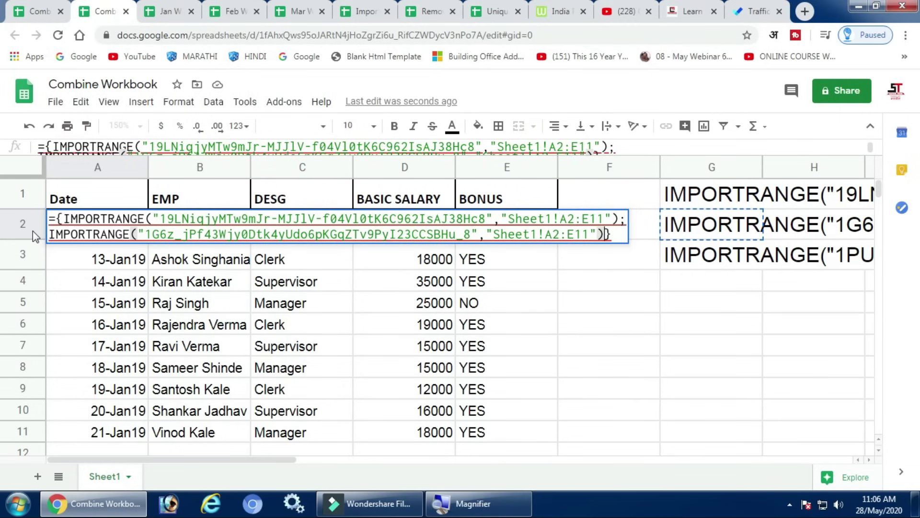
pyautogui.press('Return')
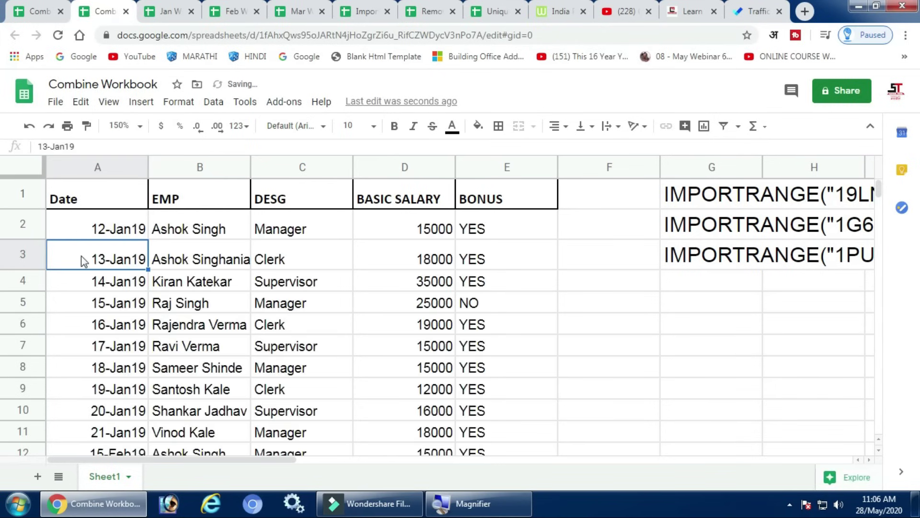
pyautogui.scroll(-3, 132, 250)
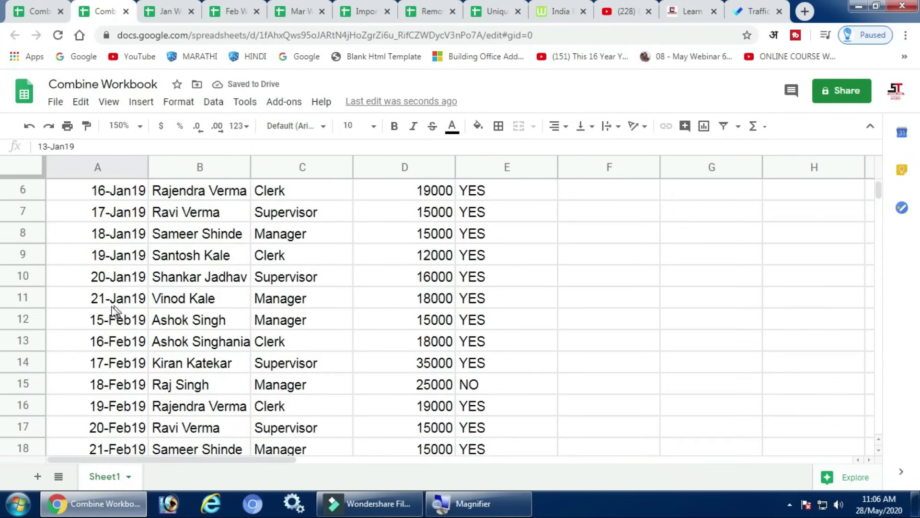
pyautogui.scroll(-2, 163, 330)
pyautogui.scroll(3, 163, 330)
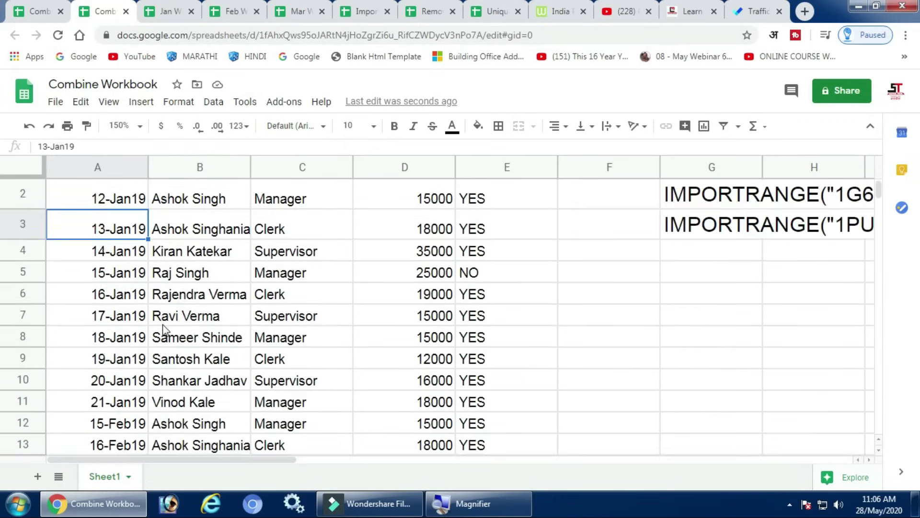
pyautogui.scroll(1, 164, 330)
# - Append G3's import after a semicolon in A2's array, adding March records from row 22
pyautogui.click(687, 263)
pyautogui.hotkey('ctrl', 'c')
pyautogui.click(111, 234)
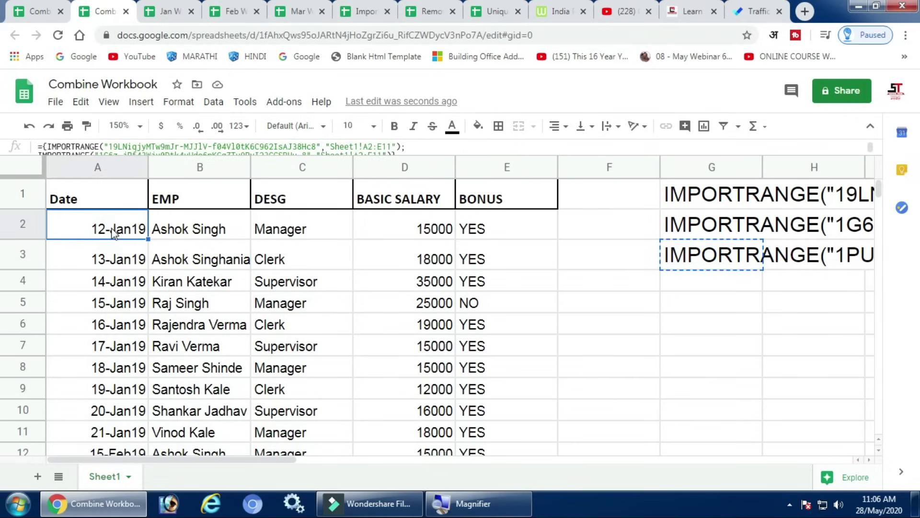
pyautogui.doubleClick(110, 229)
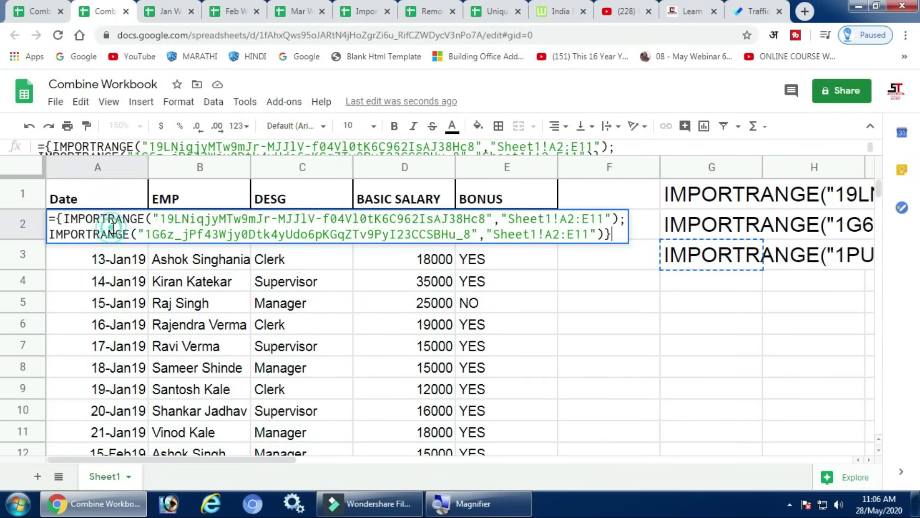
pyautogui.click(606, 234)
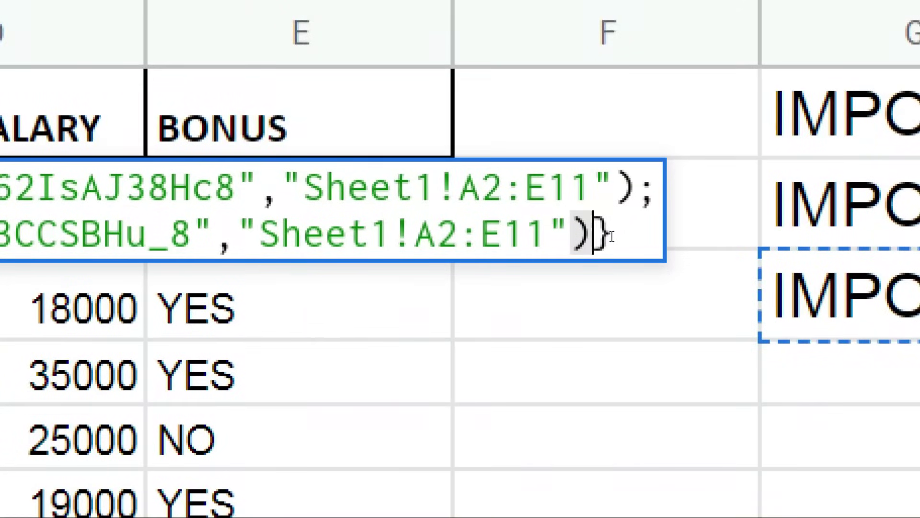
pyautogui.write(';')
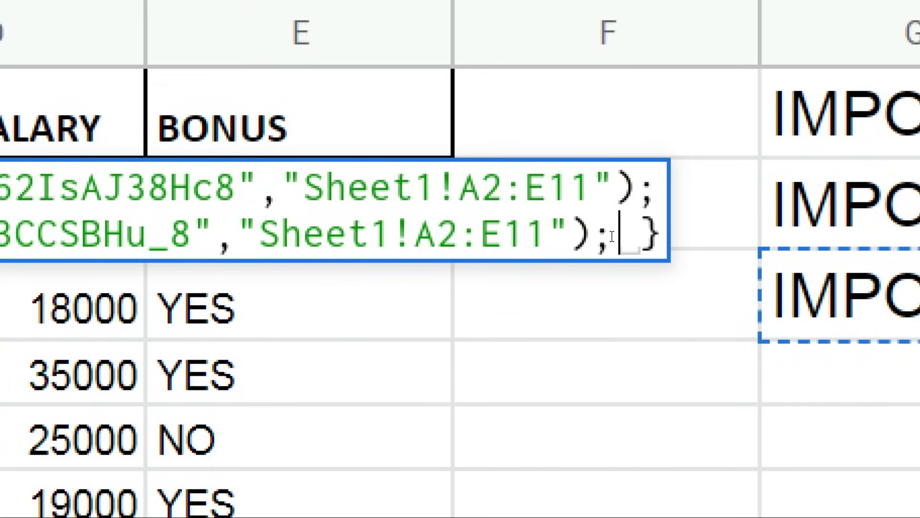
pyautogui.hotkey('ctrl', 'Return')
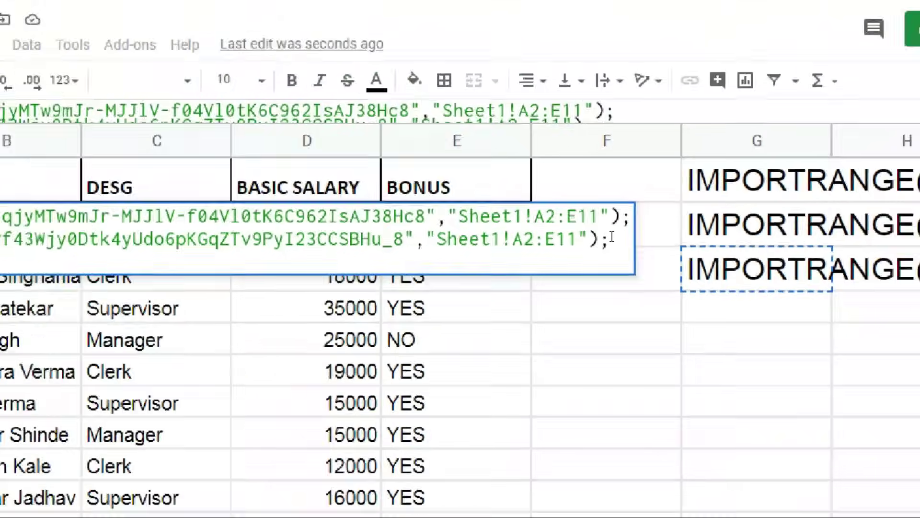
pyautogui.hotkey('ctrl', 'v')
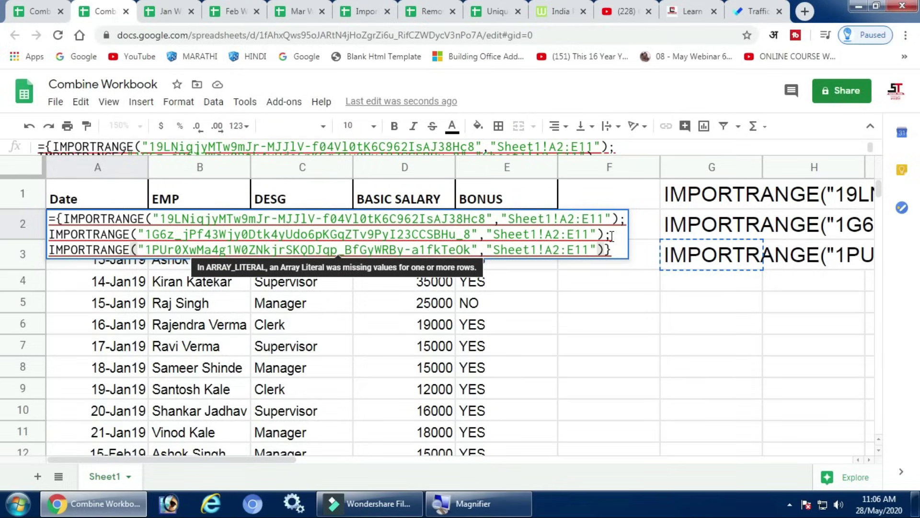
pyautogui.press('Return')
pyautogui.scroll(-1, 236, 272)
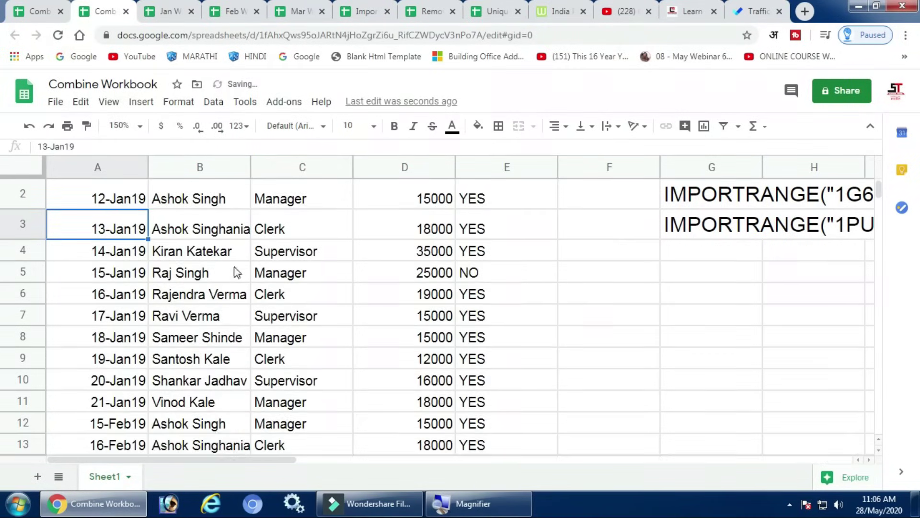
pyautogui.scroll(-2, 237, 273)
pyautogui.scroll(-2, 108, 349)
pyautogui.scroll(-2, 108, 349)
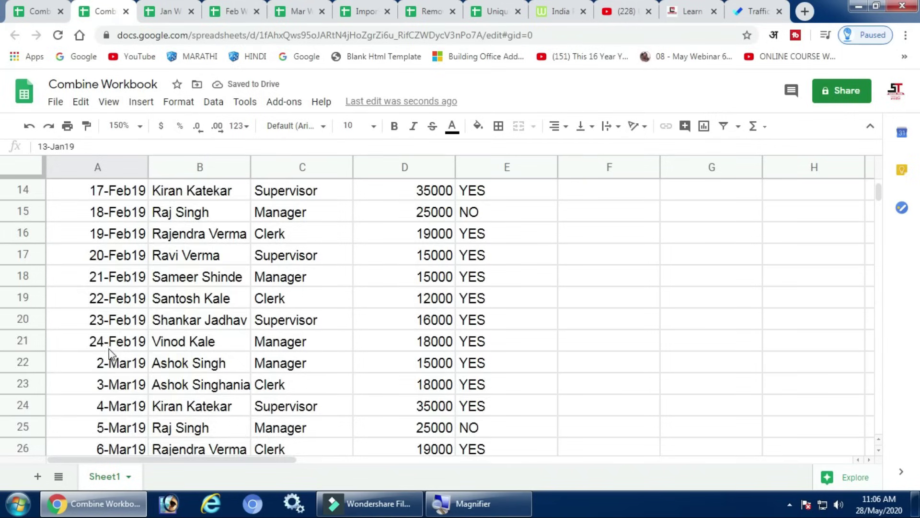
pyautogui.scroll(-3, 109, 351)
pyautogui.scroll(-2, 117, 377)
pyautogui.scroll(4, 126, 384)
pyautogui.scroll(3, 128, 386)
pyautogui.scroll(2, 127, 386)
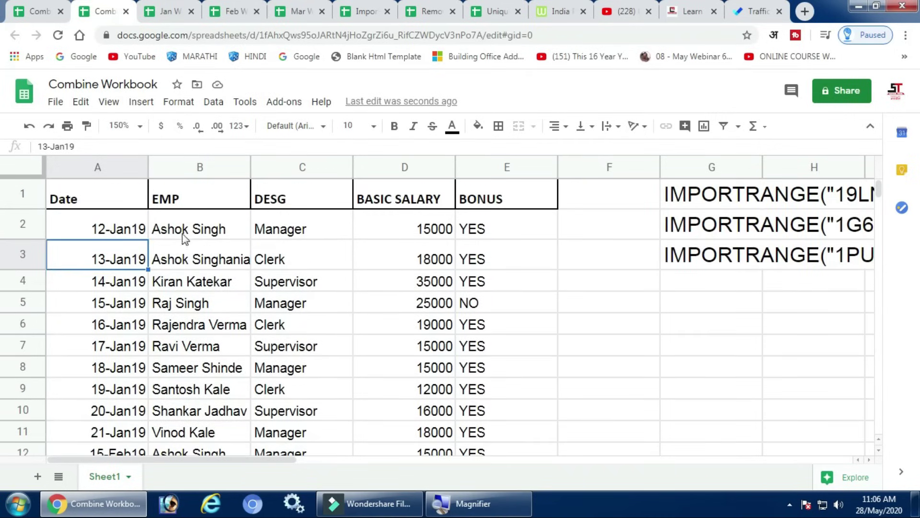
# - Delete the row limit 11 from each of the three Sheet1!A2:E11 ranges in A2
pyautogui.doubleClick(129, 230)
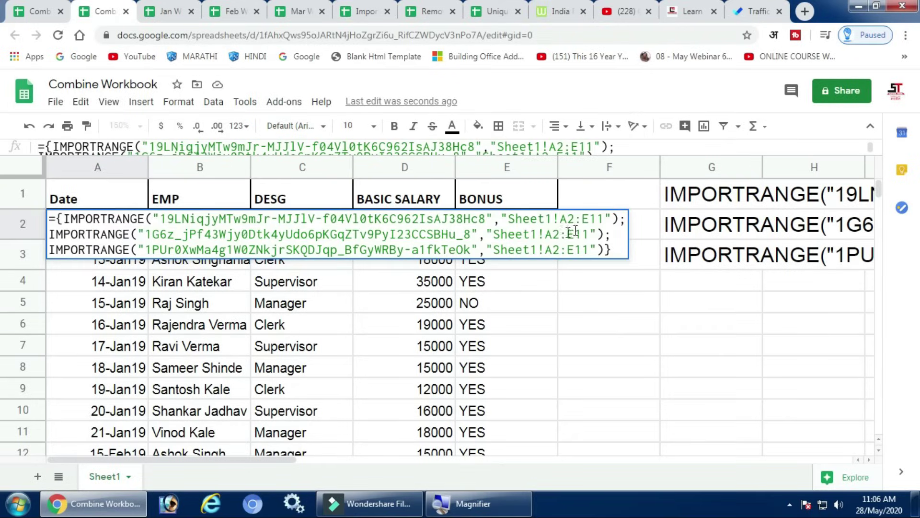
pyautogui.click(601, 219)
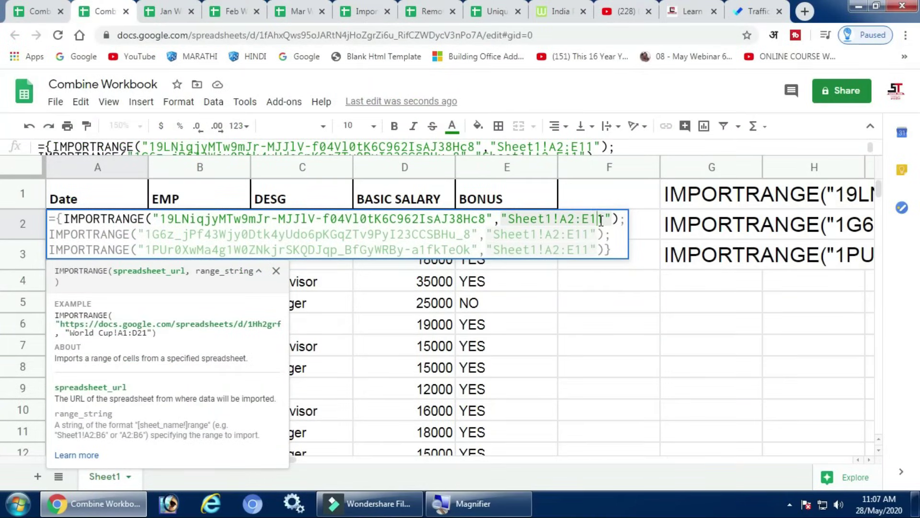
pyautogui.press('BackSpace')
pyautogui.press('Delete')
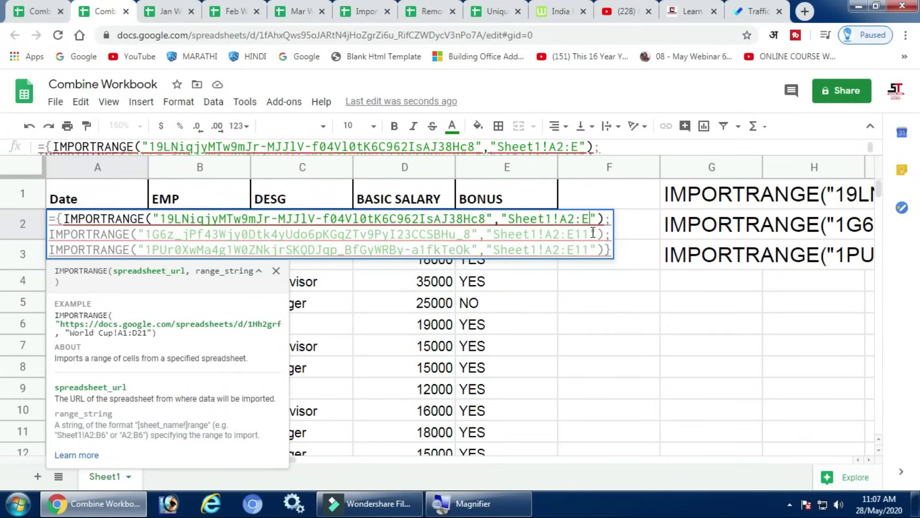
pyautogui.click(593, 234)
pyautogui.press('BackSpace')
pyautogui.press('BackSpace')
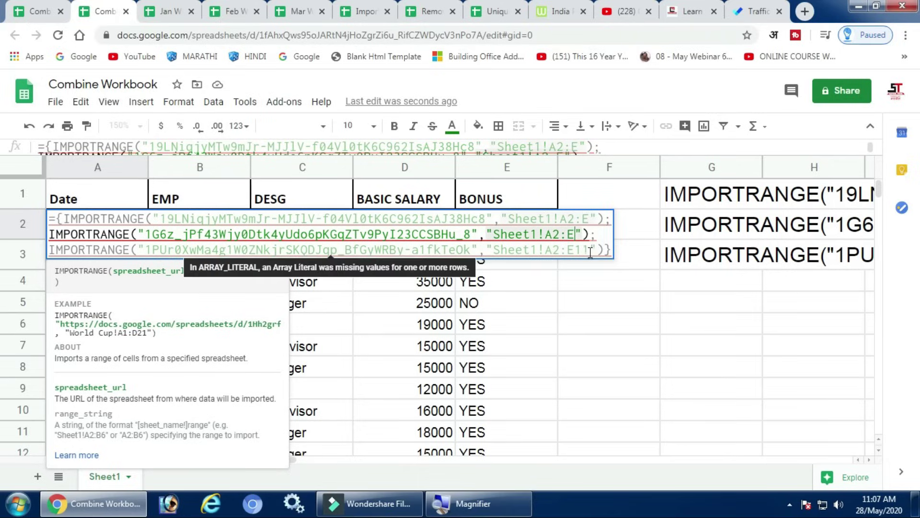
pyautogui.click(590, 250)
pyautogui.press('BackSpace')
pyautogui.press('BackSpace')
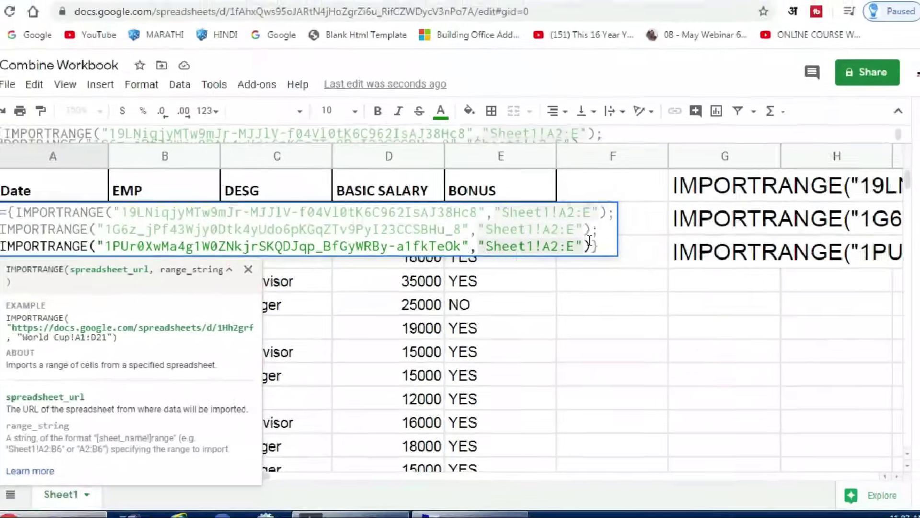
pyautogui.press('Return')
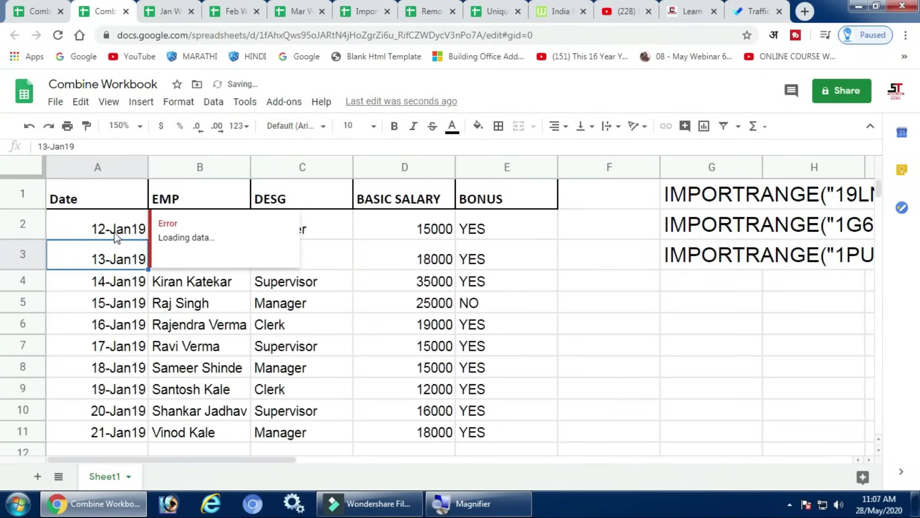
# - Check the reloaded employee rows down to the last January row
pyautogui.click(119, 227)
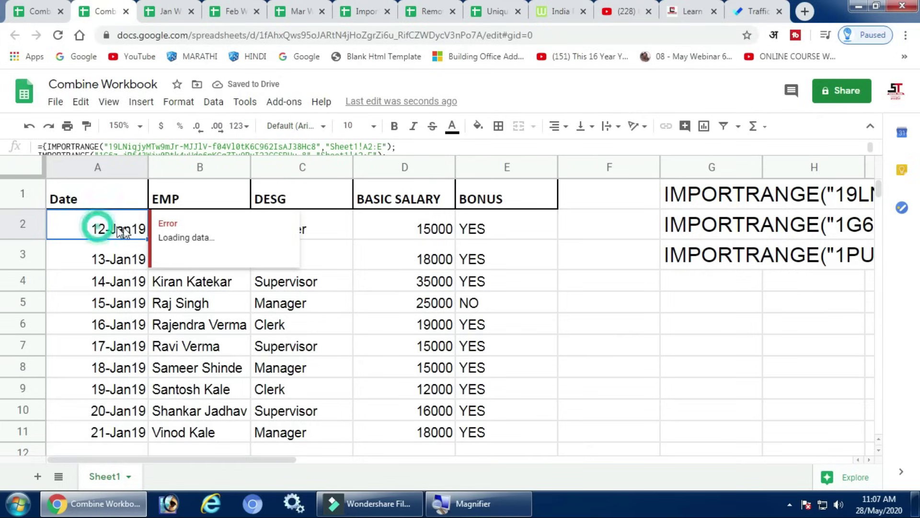
pyautogui.click(204, 345)
pyautogui.scroll(-2, 187, 345)
pyautogui.click(101, 343)
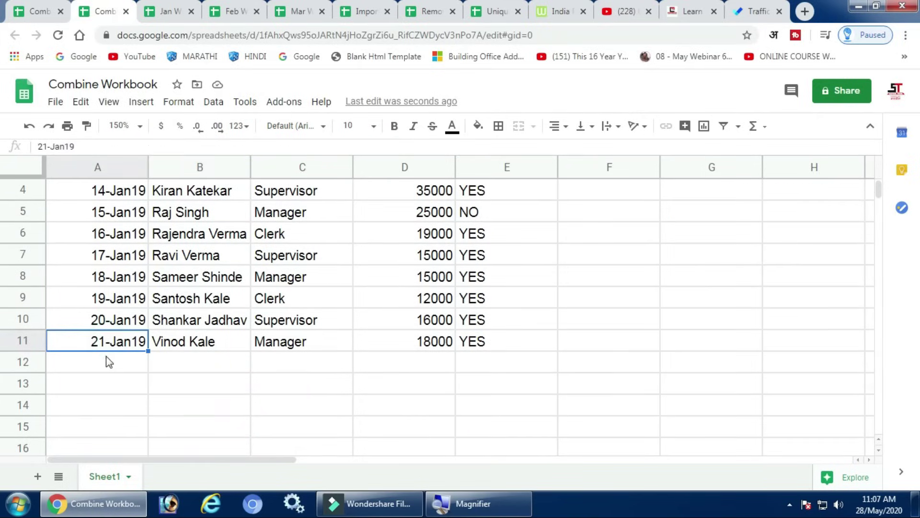
pyautogui.click(107, 362)
pyautogui.hotkey('ctrl', 'Down')
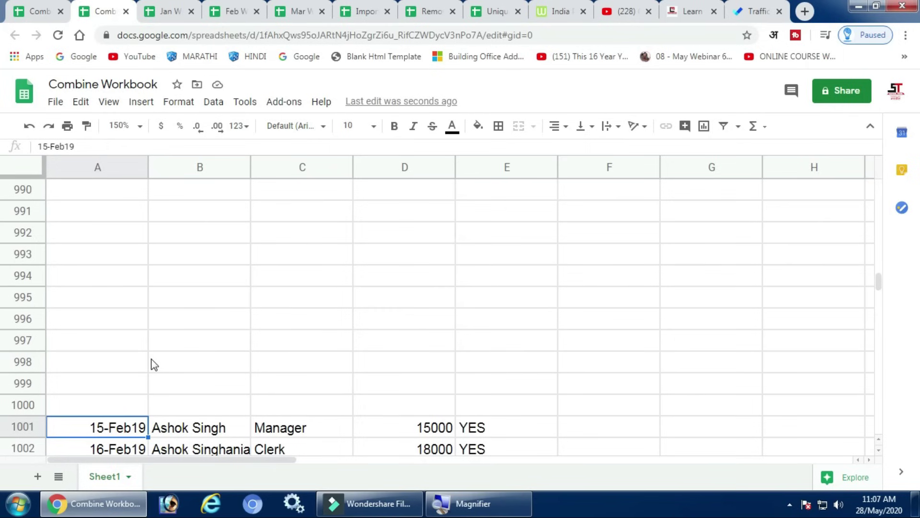
pyautogui.scroll(-1, 152, 365)
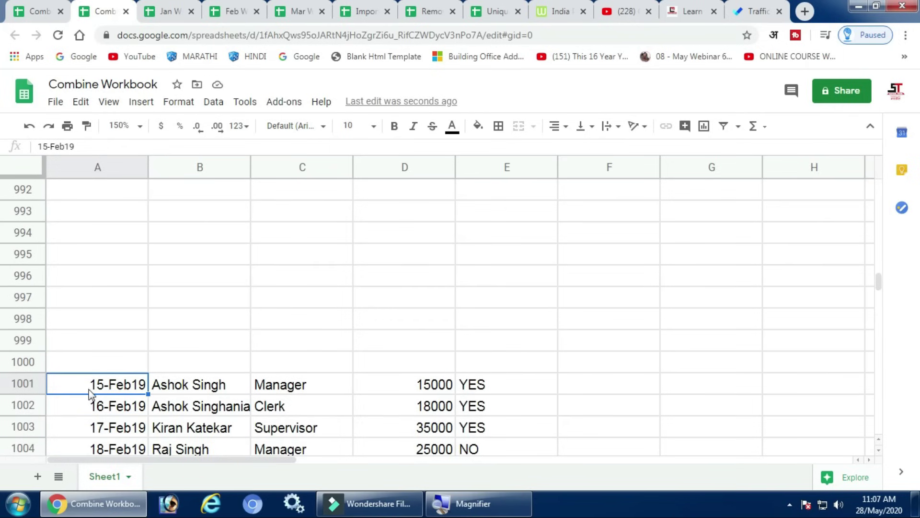
pyautogui.scroll(-2, 125, 396)
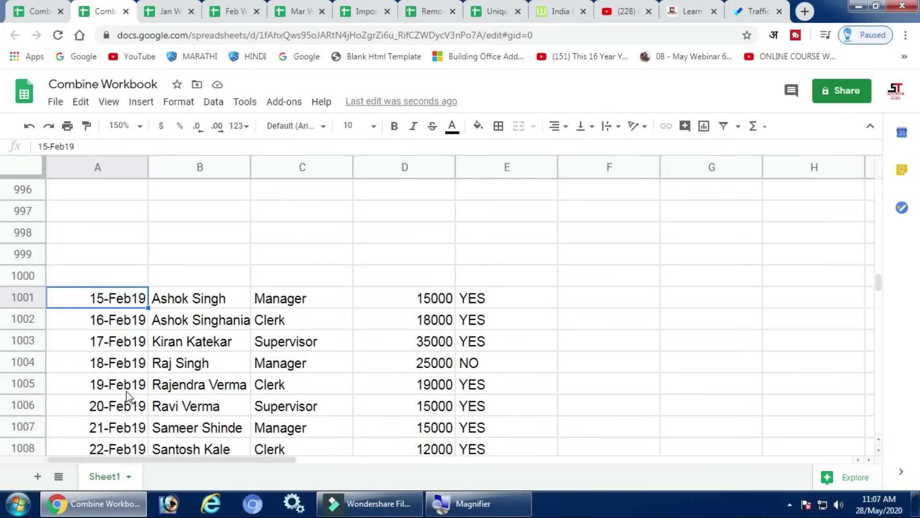
pyautogui.hotkey('ctrl', 'Down')
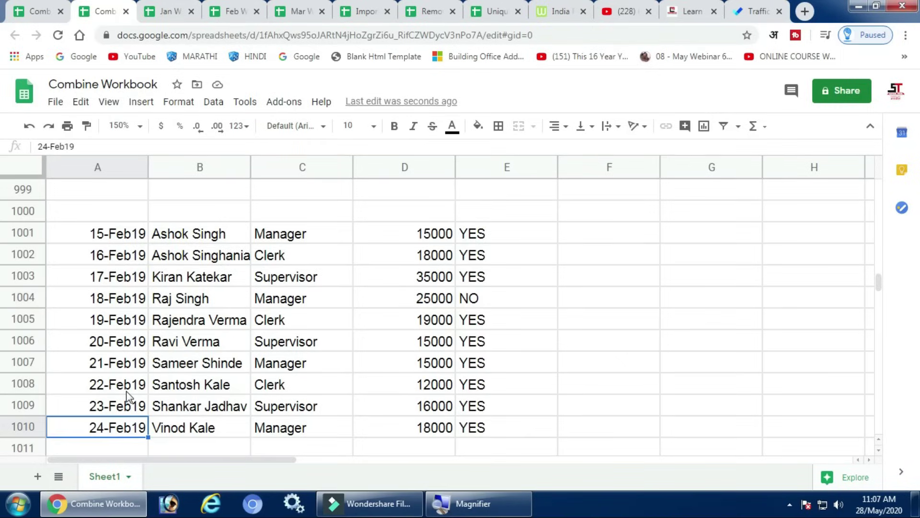
pyautogui.hotkey('ctrl', 'Down')
pyautogui.scroll(-2, 129, 396)
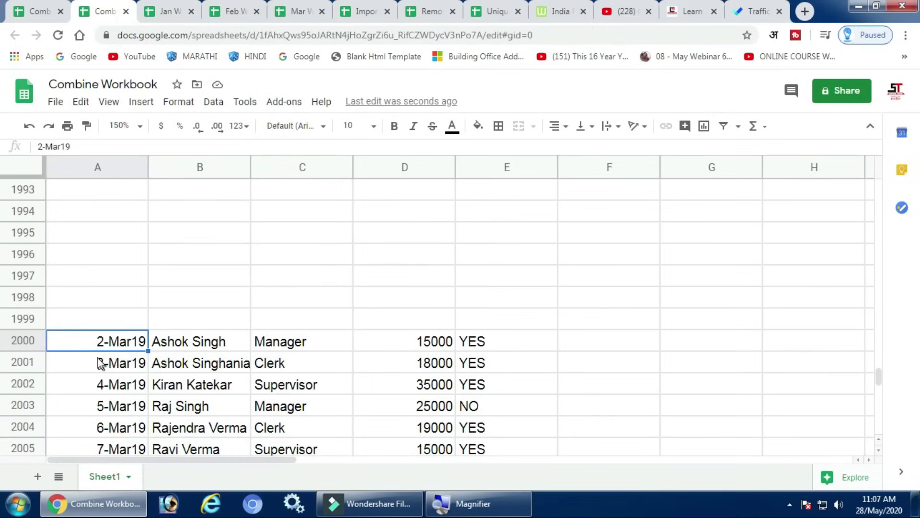
pyautogui.hotkey('ctrl', 'Up')
pyautogui.hotkey('ctrl', 'Up')
pyautogui.hotkey('ctrl', 'Up')
pyautogui.scroll(1, 133, 344)
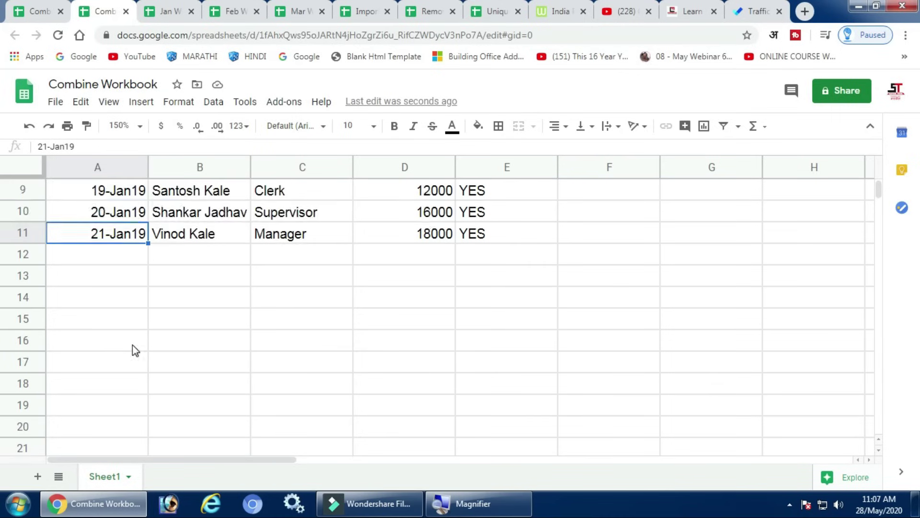
pyautogui.scroll(3, 133, 344)
# - Insert query right after the equals sign of A2's array formula
pyautogui.click(120, 226)
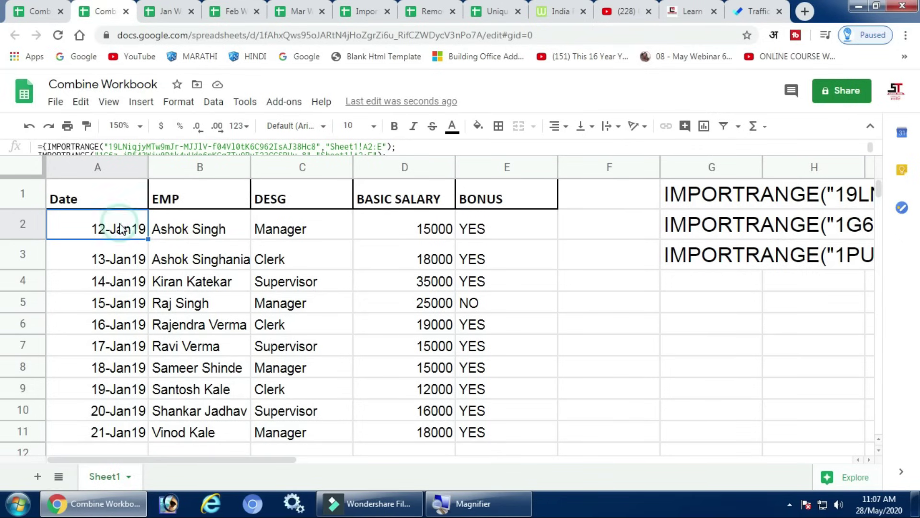
pyautogui.doubleClick(120, 225)
pyautogui.click(56, 219)
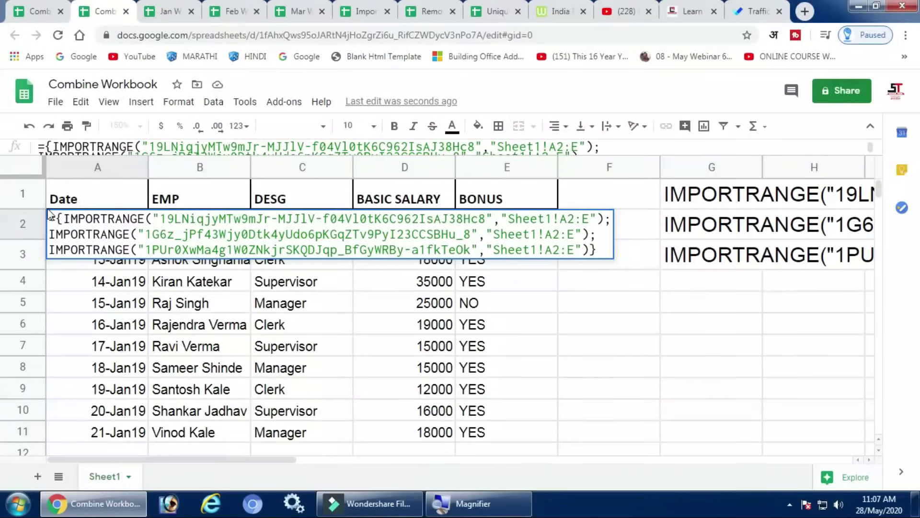
pyautogui.write('query')
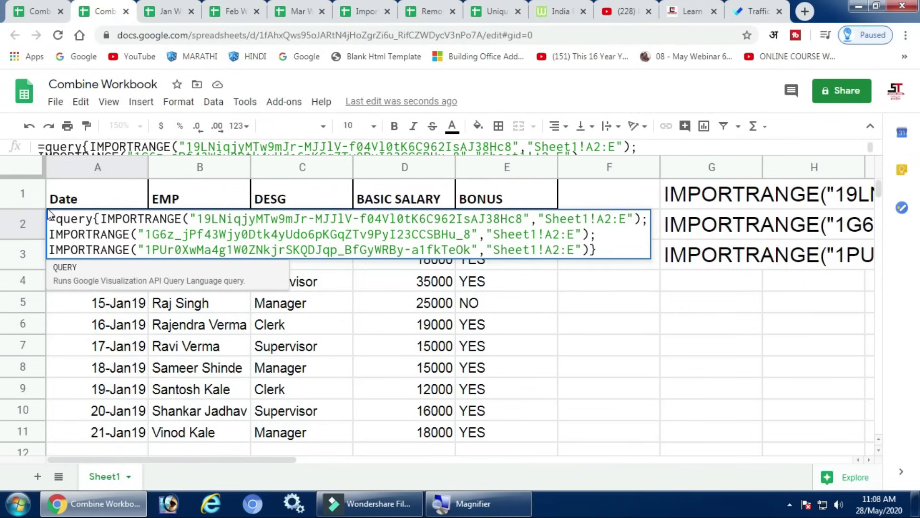
# - Finish A2 as query({imports},"Select * Where Col1 is not null",0) to skip blank rows
pyautogui.write('(')
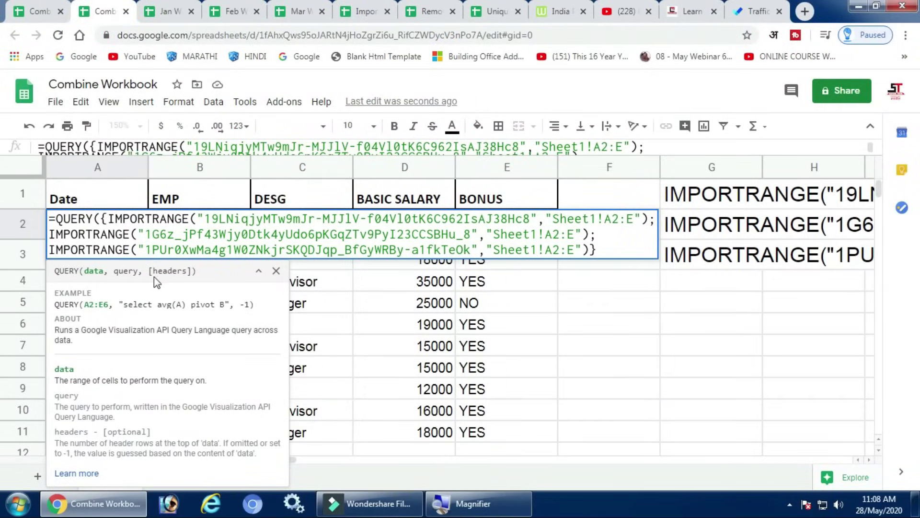
pyautogui.click(605, 248)
pyautogui.write(',')
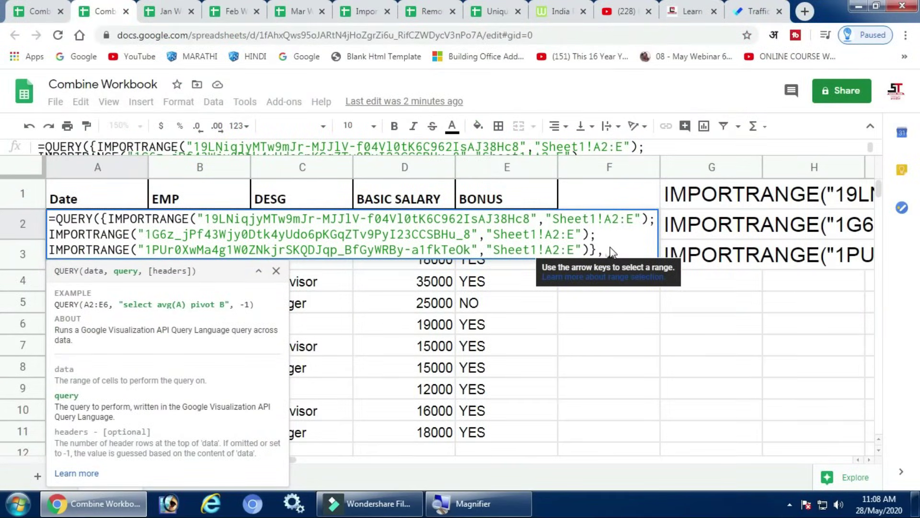
pyautogui.write('"')
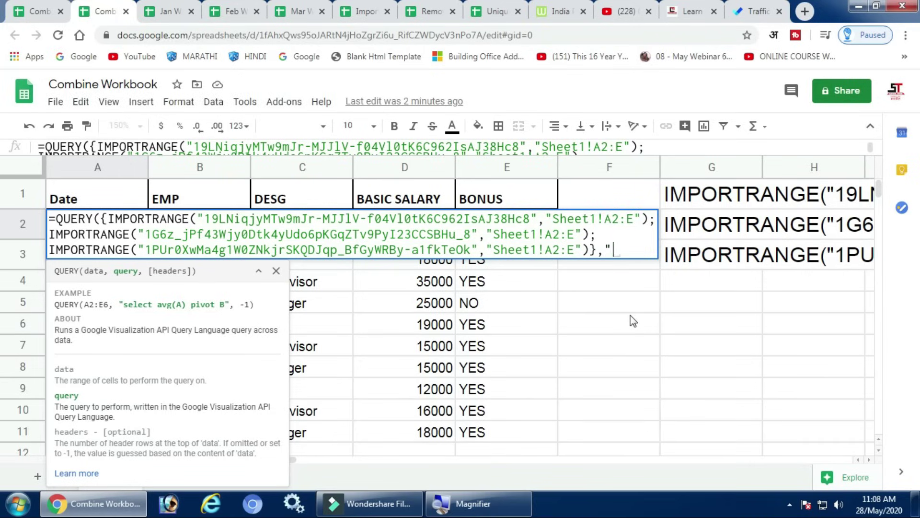
pyautogui.write('Select')
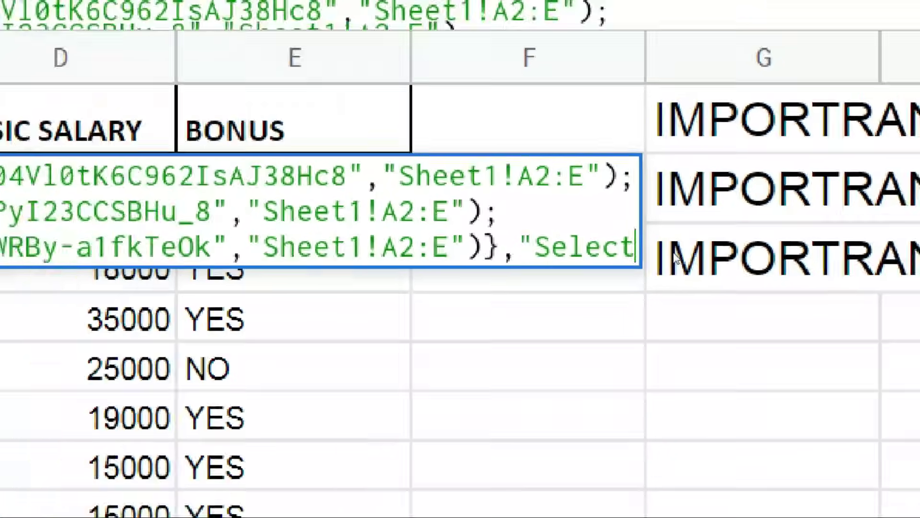
pyautogui.write(' *')
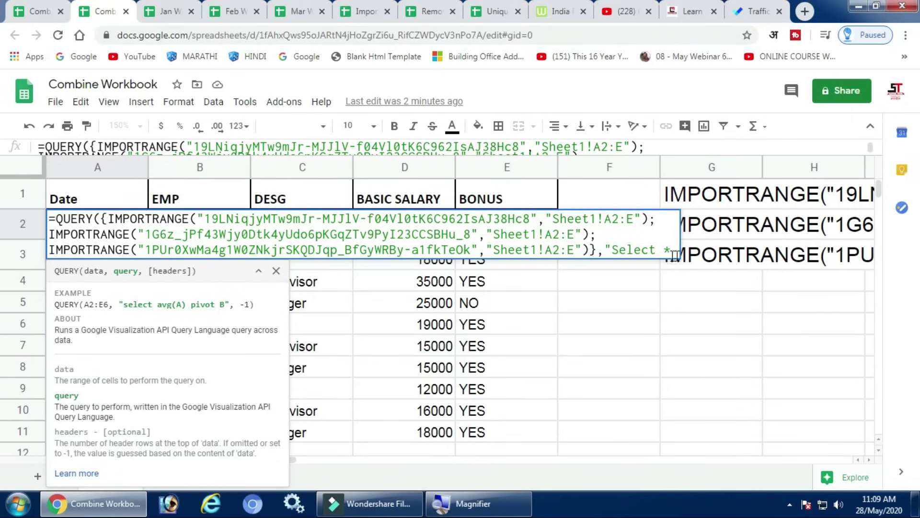
pyautogui.write(' Where')
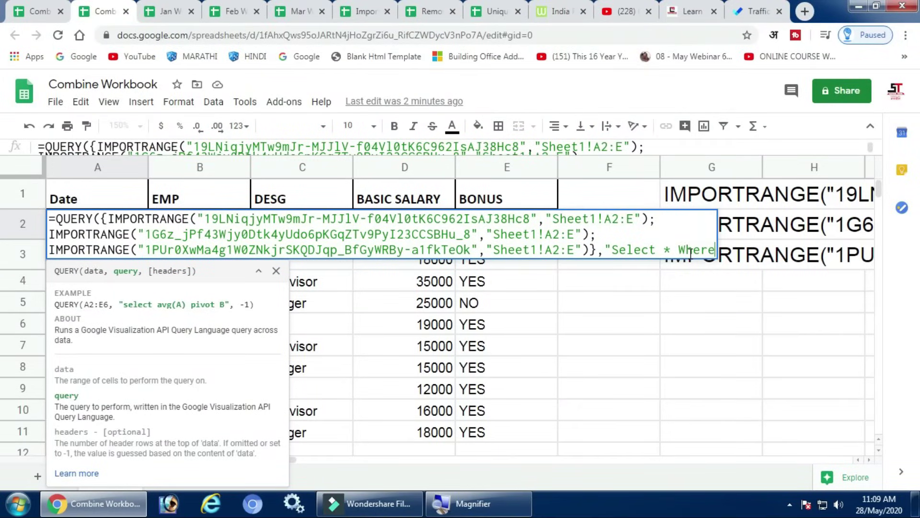
pyautogui.write(' Col1 is not null')
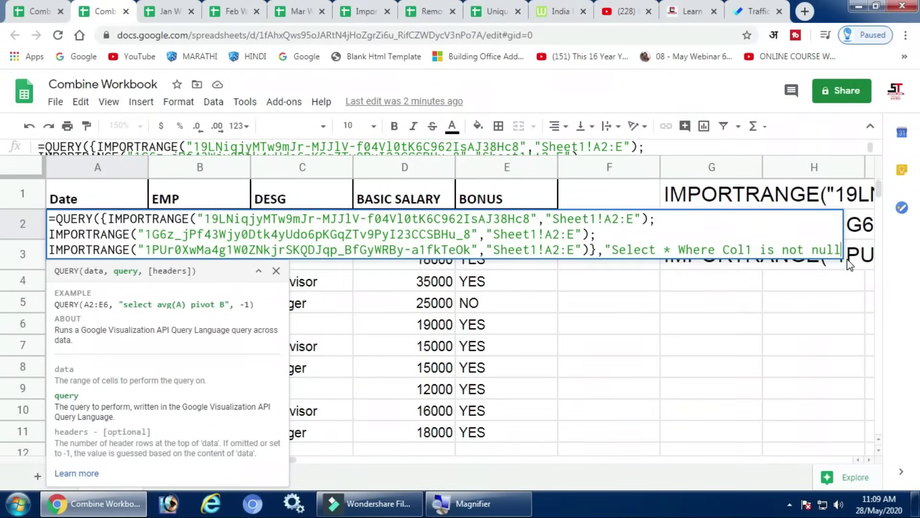
pyautogui.write('",')
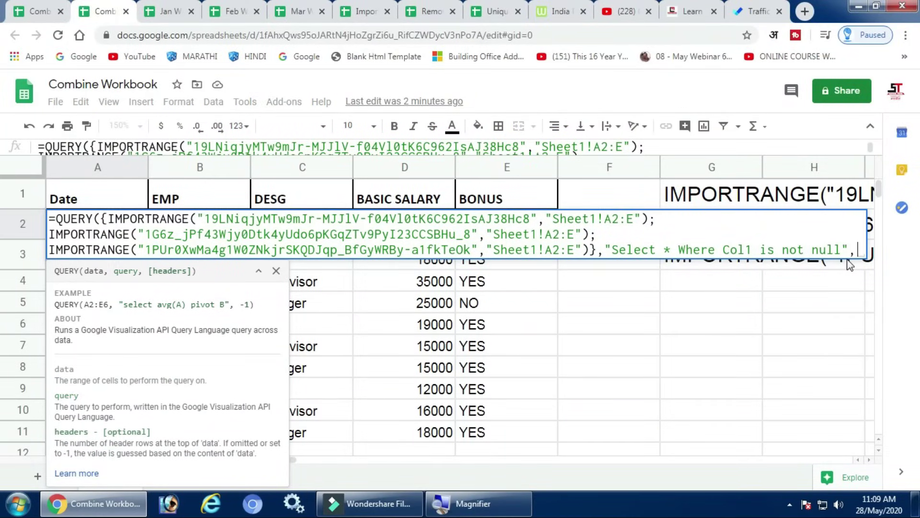
pyautogui.write('0')
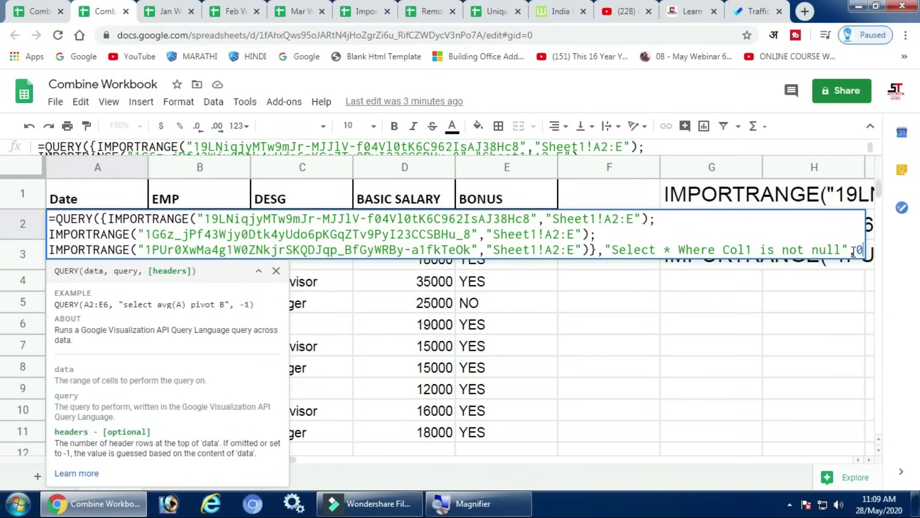
pyautogui.write(')')
pyautogui.press('Return')
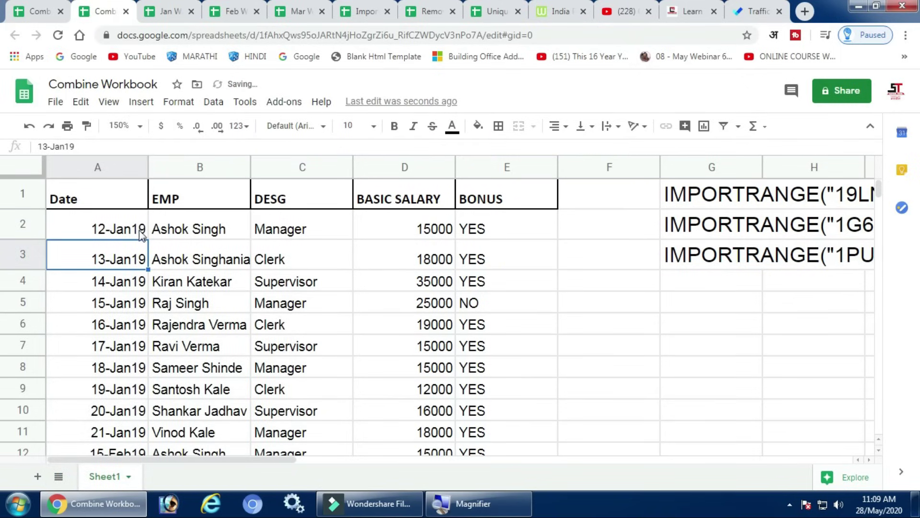
# - Scroll through the combined rows past the February and March blocks, then go to Mar Workbook
pyautogui.scroll(-1, 139, 235)
pyautogui.scroll(-1, 138, 244)
pyautogui.scroll(-1, 139, 259)
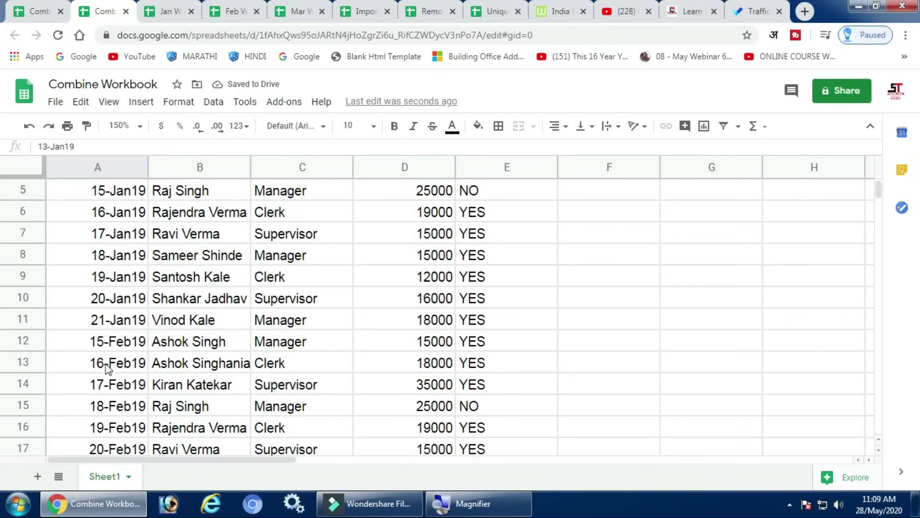
pyautogui.click(112, 348)
pyautogui.scroll(-2, 112, 349)
pyautogui.scroll(-2, 113, 354)
pyautogui.scroll(-1, 115, 364)
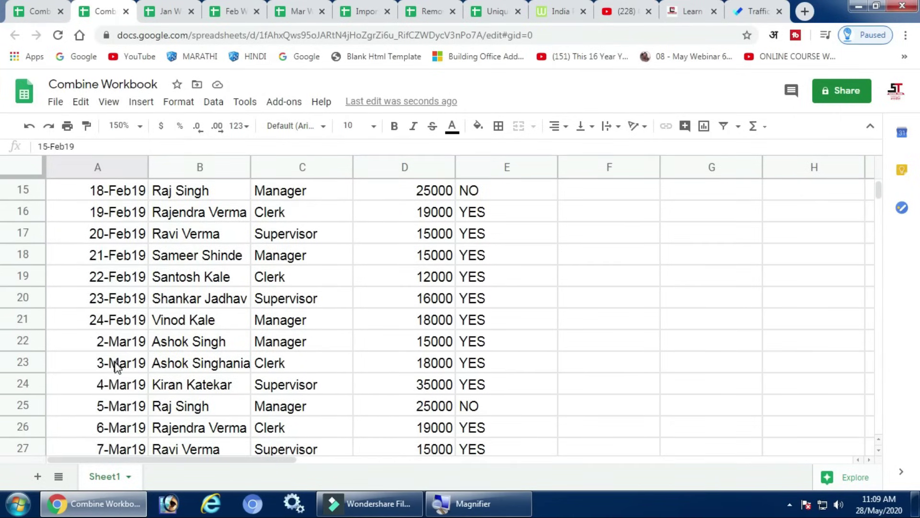
pyautogui.scroll(-3, 118, 379)
pyautogui.click(122, 405)
pyautogui.click(300, 11)
# - In Mar Workbook, extend rows to 14-Mar19 and clear the 9-Mar19 row, then return to Combine Workbook
pyautogui.click(182, 287)
pyautogui.scroll(-1, 183, 288)
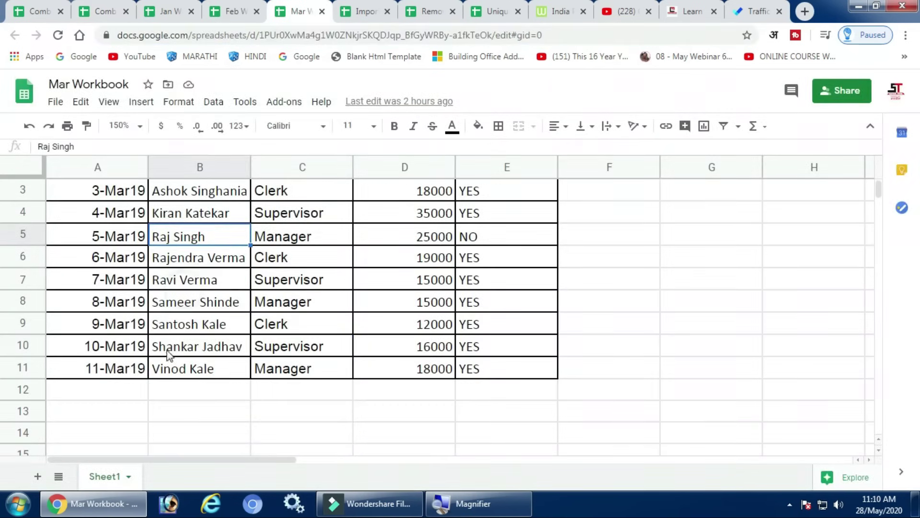
pyautogui.moveTo(122, 368)
pyautogui.mouseDown()
pyautogui.moveTo(396, 373)
pyautogui.moveTo(558, 389)
pyautogui.moveTo(551, 438)
pyautogui.mouseUp()
pyautogui.moveTo(69, 327); pyautogui.dragTo(608, 324)
pyautogui.press('Delete')
pyautogui.click(85, 330)
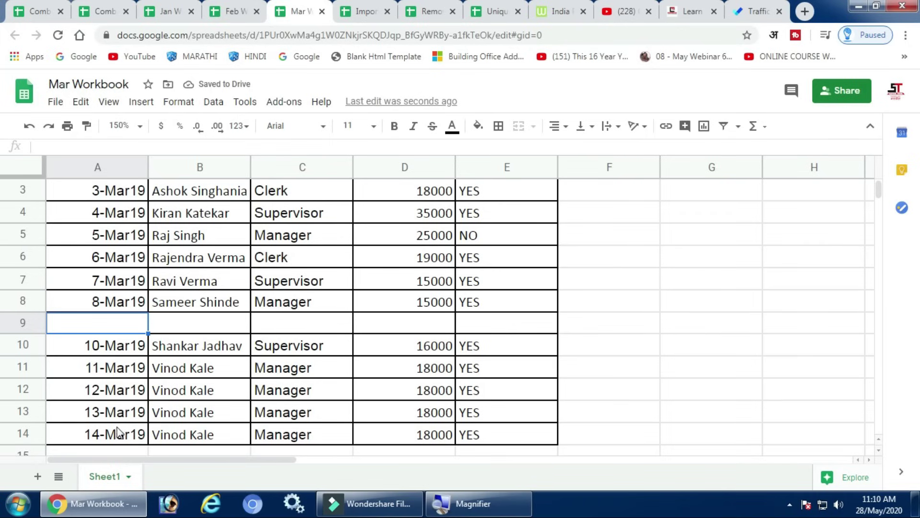
pyautogui.click(101, 11)
pyautogui.scroll(-1, 149, 357)
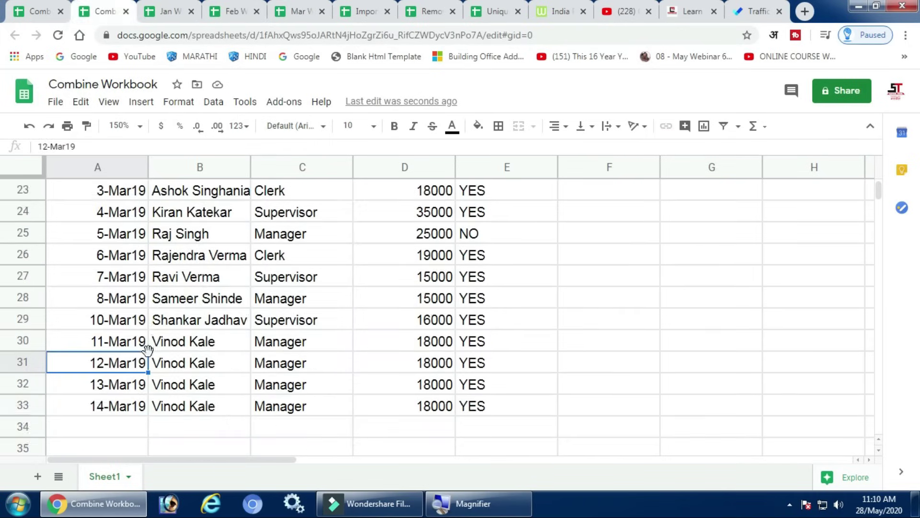
pyautogui.click(100, 303)
pyautogui.moveTo(104, 316); pyautogui.dragTo(502, 311)
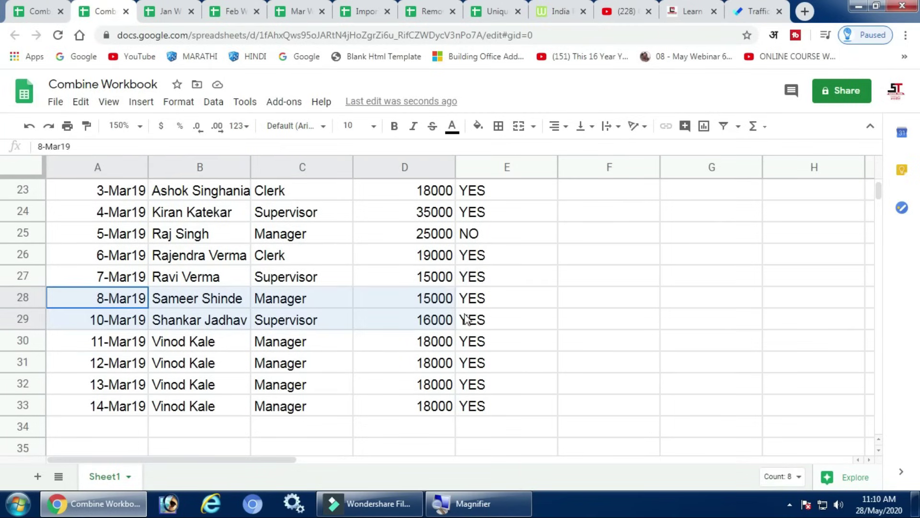
pyautogui.moveTo(98, 406); pyautogui.dragTo(469, 394)
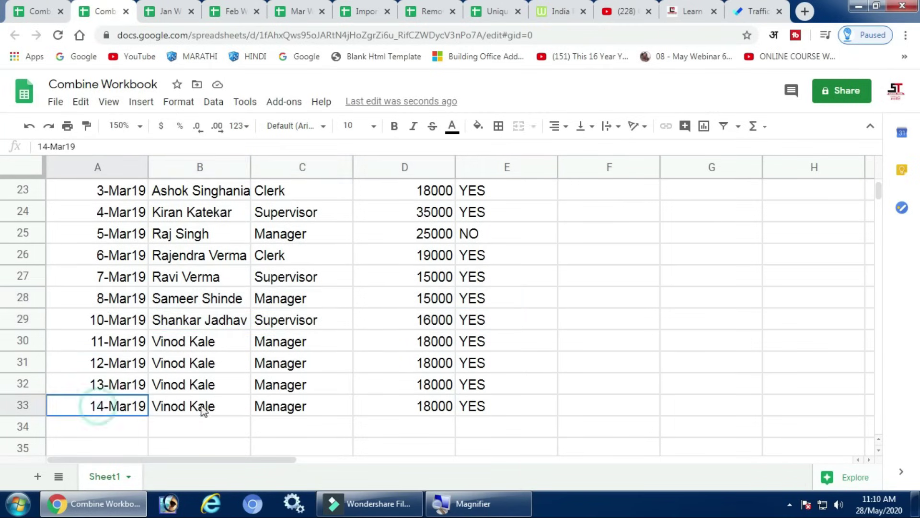
pyautogui.scroll(1, 468, 394)
pyautogui.scroll(2, 390, 374)
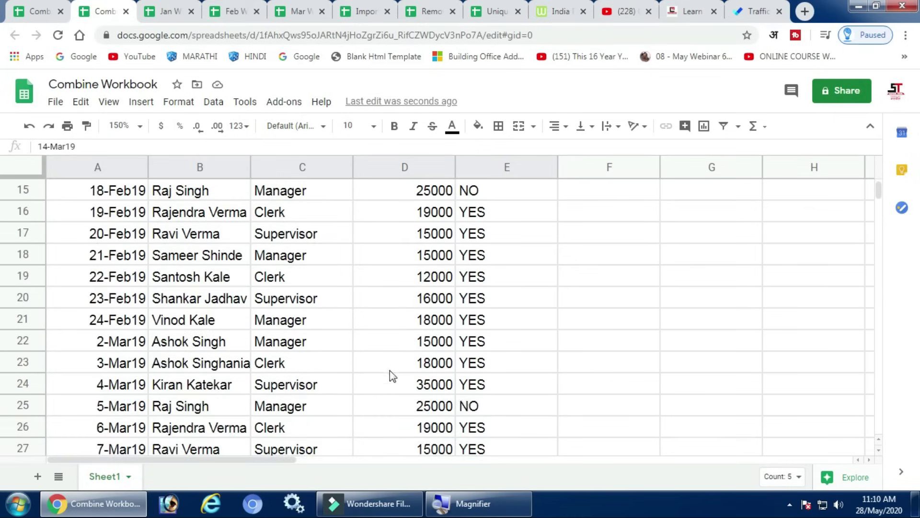
pyautogui.scroll(5, 341, 302)
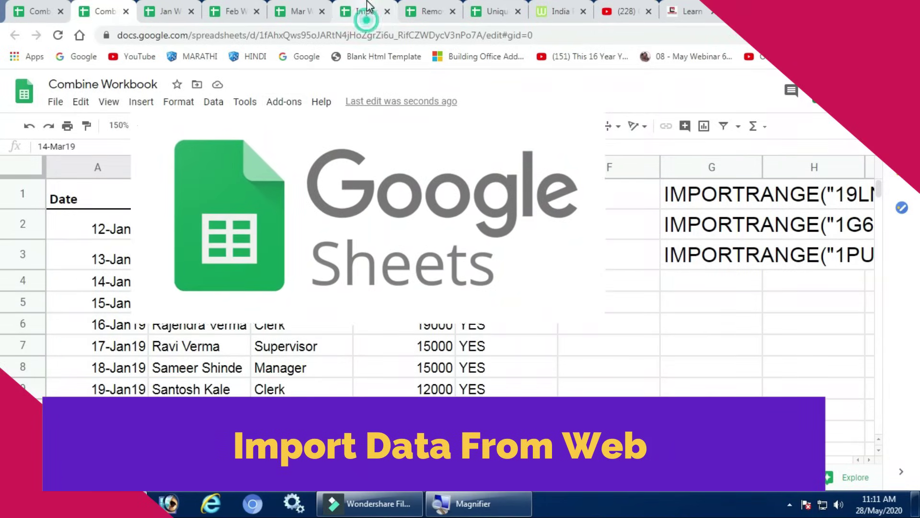
# - In the Import HTML spreadsheet, delete the seven imported menu items (Home to Checkout) in A1:A7
pyautogui.click(367, 6)
pyautogui.click(90, 257)
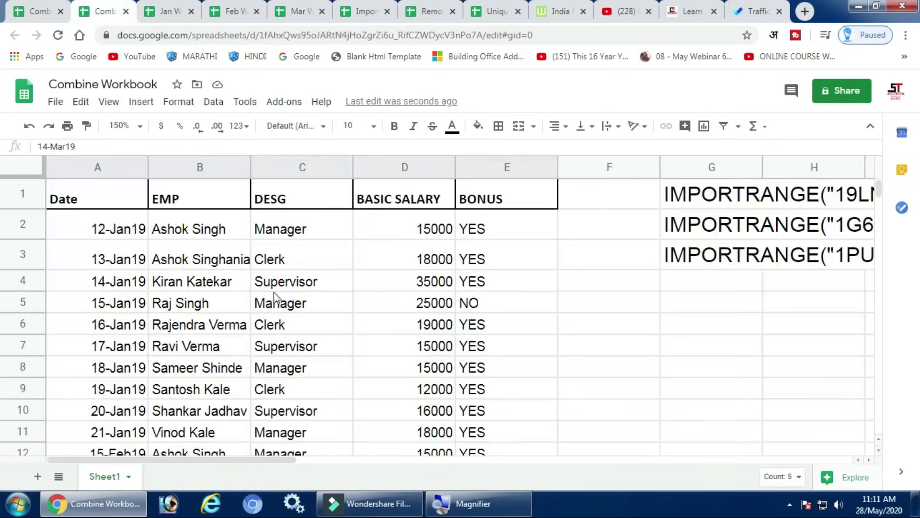
pyautogui.click(365, 11)
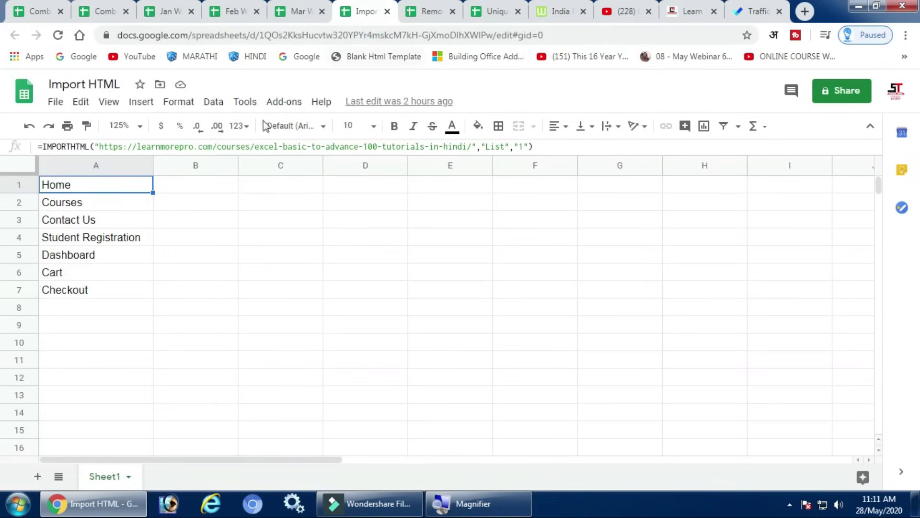
pyautogui.click(91, 255)
pyautogui.moveTo(106, 187); pyautogui.dragTo(101, 326)
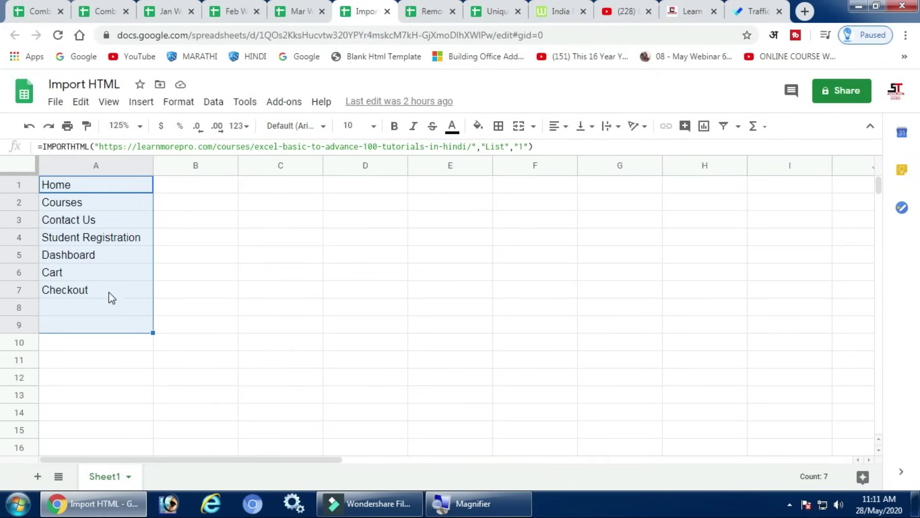
pyautogui.moveTo(109, 293); pyautogui.dragTo(107, 278)
pyautogui.click(120, 185)
pyautogui.moveTo(121, 188); pyautogui.dragTo(107, 289)
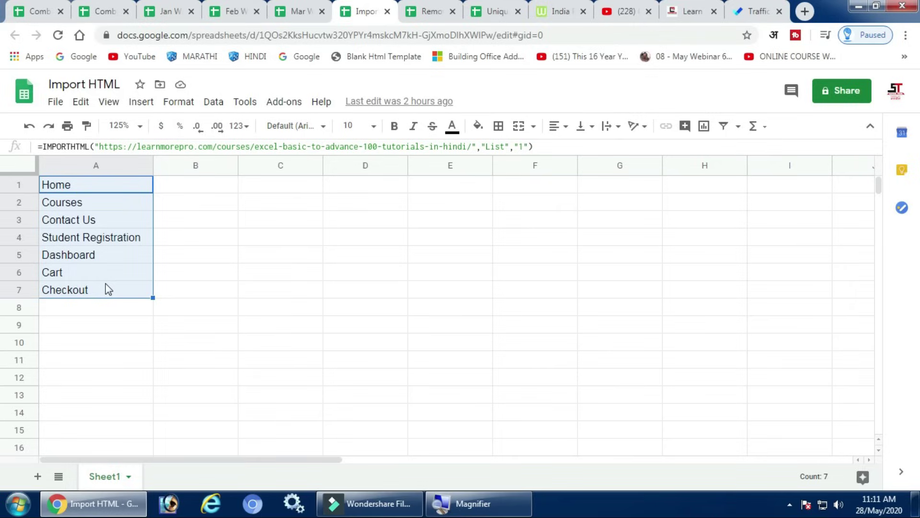
pyautogui.press('Delete')
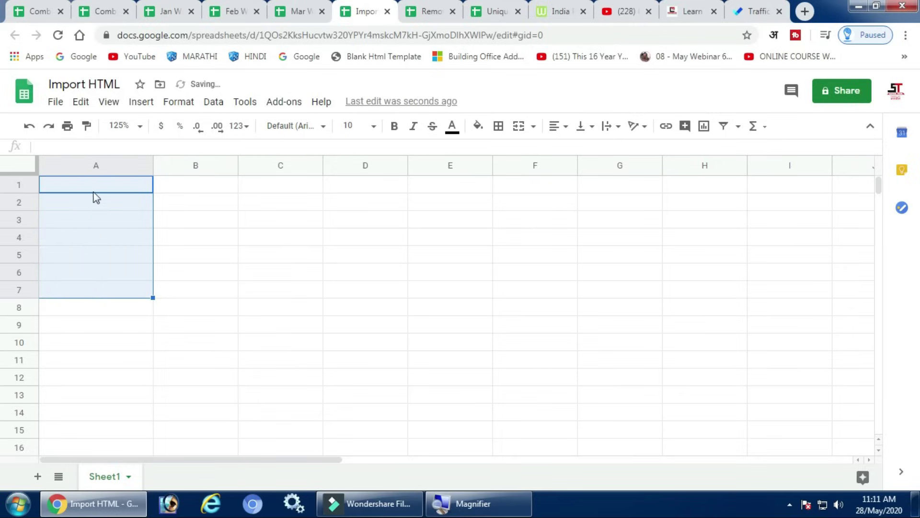
pyautogui.click(99, 184)
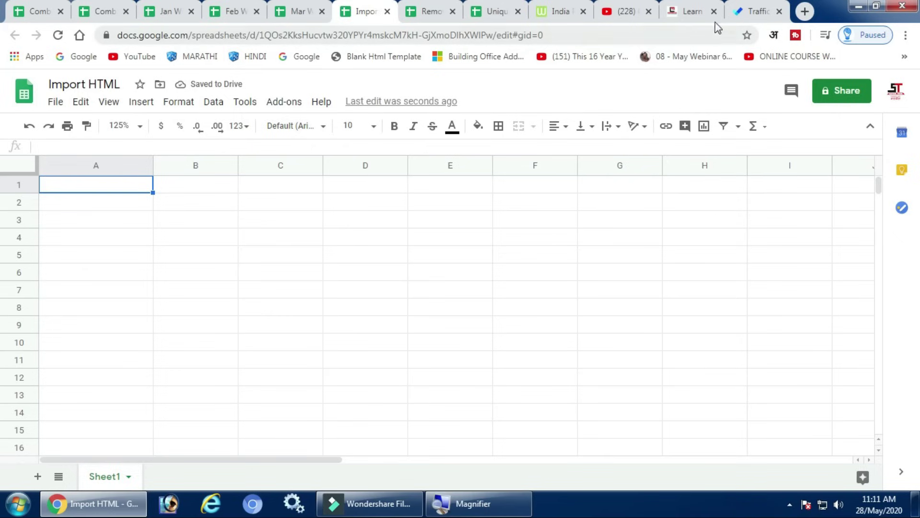
# - Browse the learnmorepro.com site and open its Courses page
pyautogui.click(693, 14)
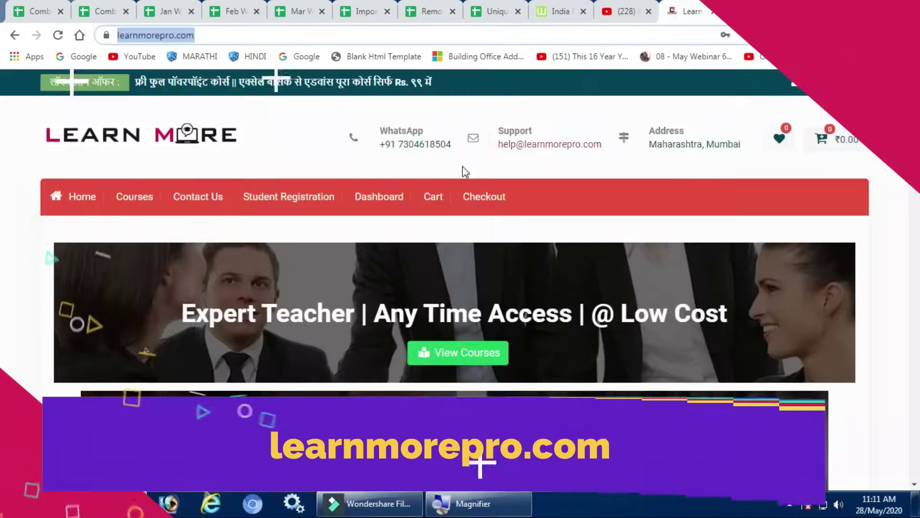
pyautogui.scroll(-2, 383, 164)
pyautogui.scroll(2, 383, 164)
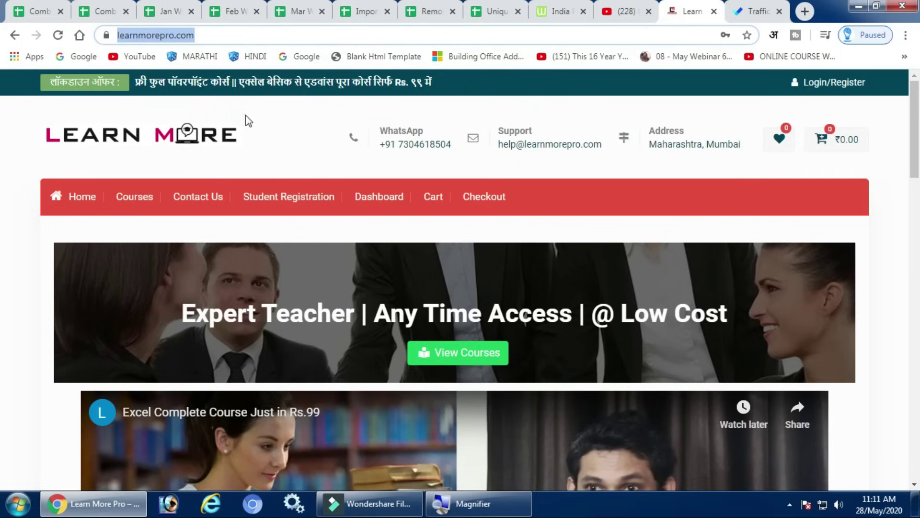
pyautogui.click(136, 199)
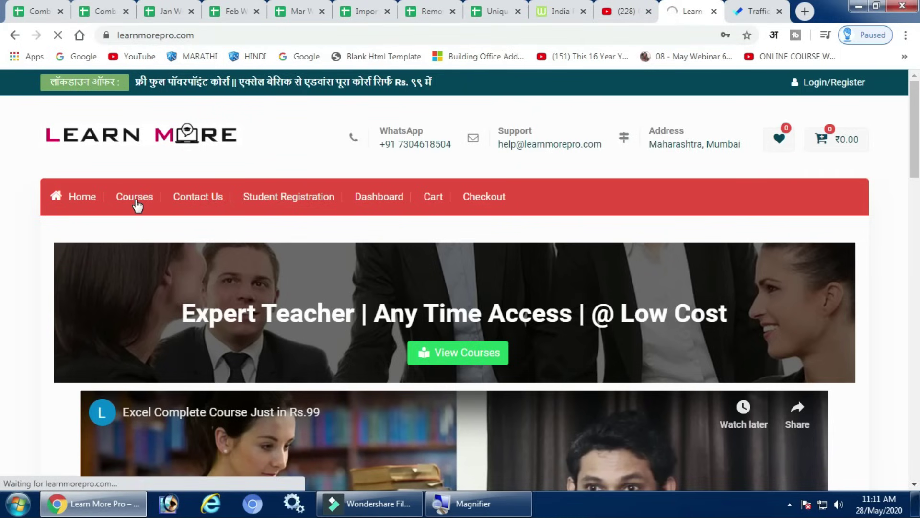
pyautogui.scroll(-3, 138, 206)
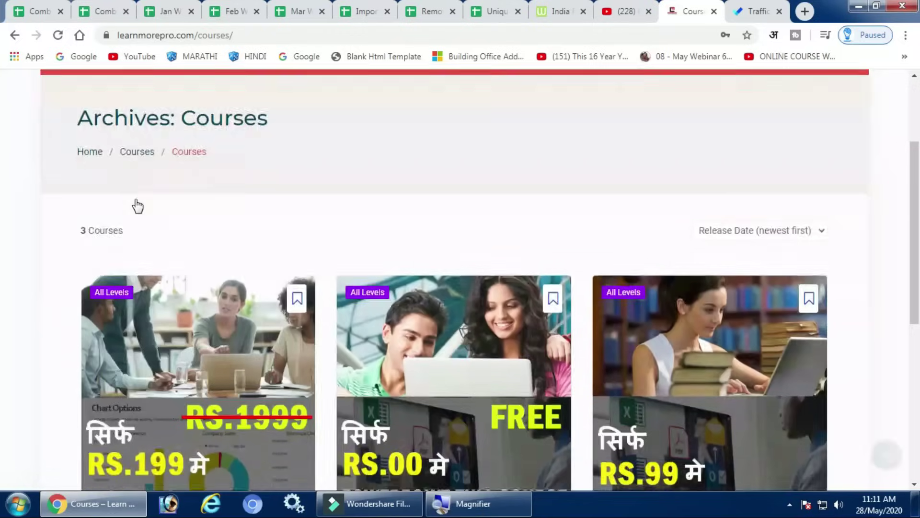
pyautogui.scroll(-4, 138, 206)
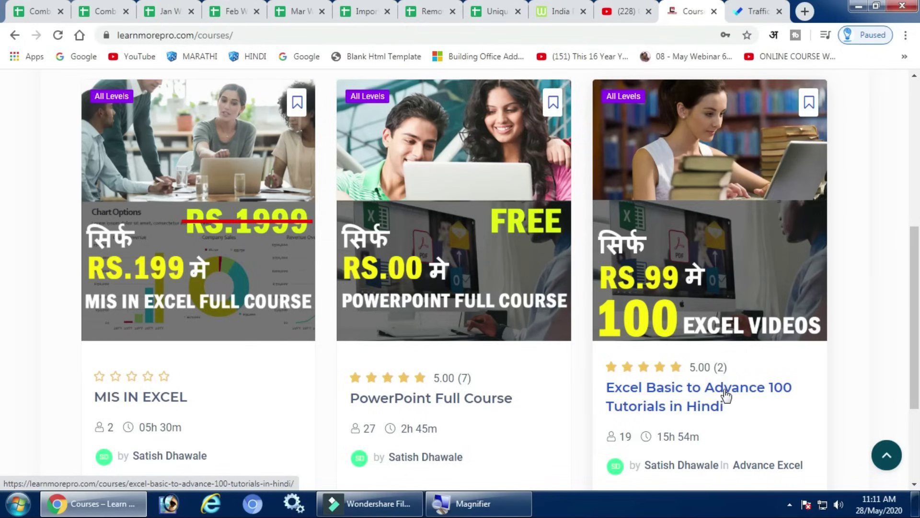
# - Open the 'Excel Basic to Advance 100 Tutorials in Hindi' course page, then switch to Worldometer's India page
pyautogui.click(682, 389)
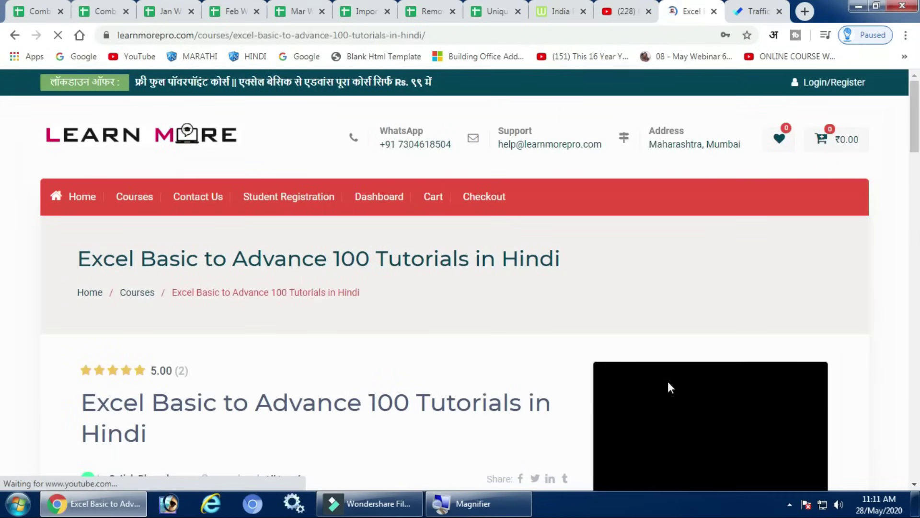
pyautogui.scroll(-6, 254, 265)
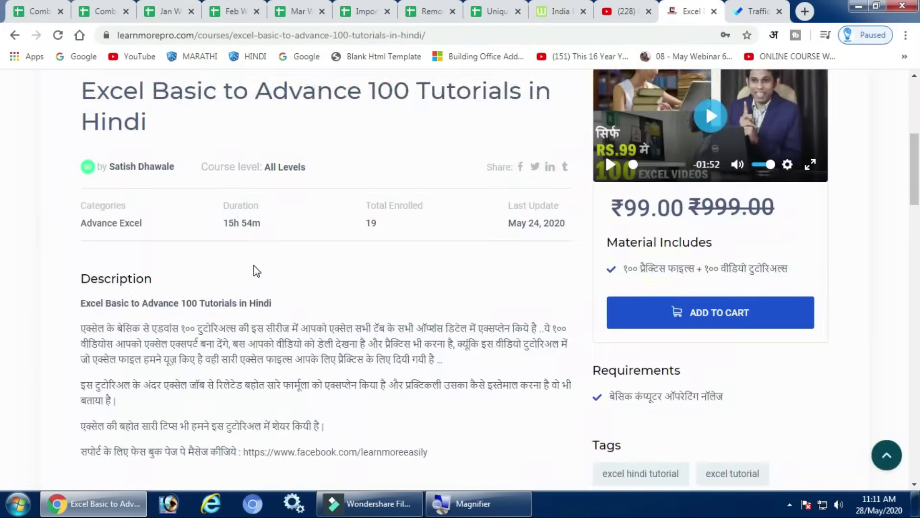
pyautogui.scroll(5, 254, 267)
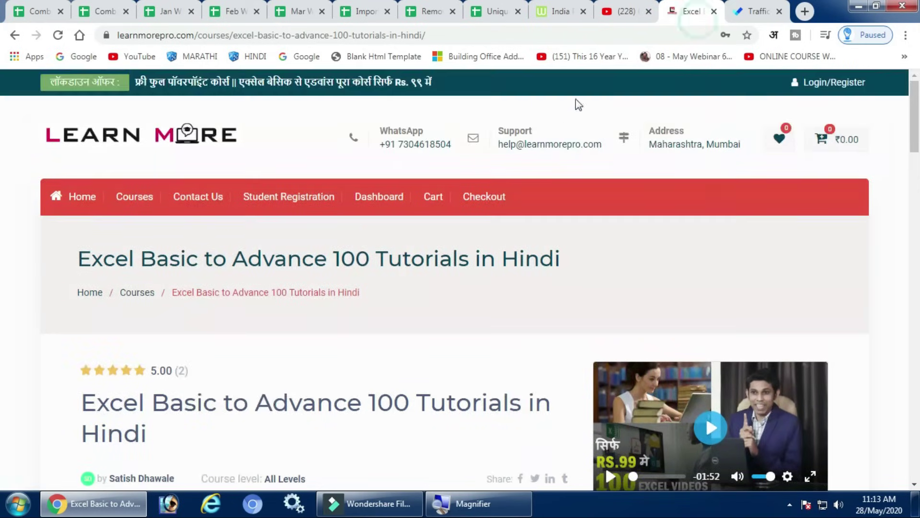
pyautogui.click(561, 12)
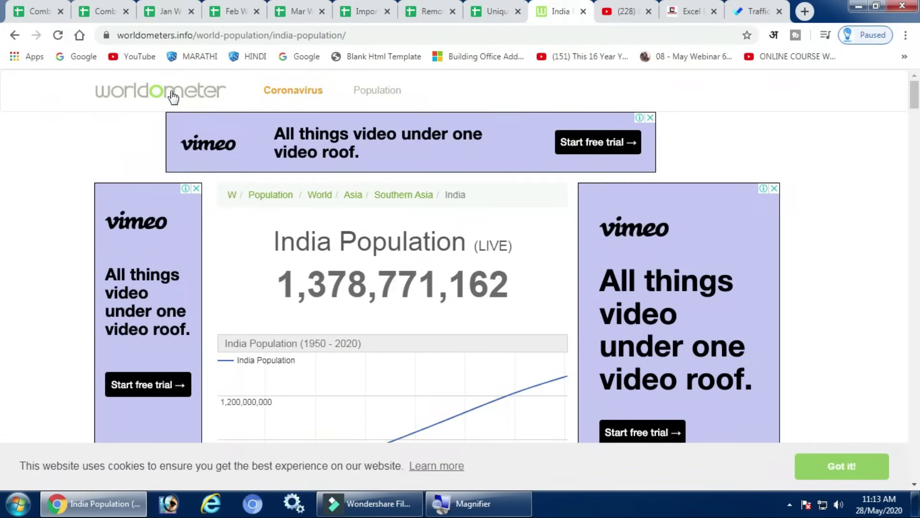
# - Scroll down to Worldometer's Population of India table, then return to the LearnMore Excel course page
pyautogui.scroll(-6, 257, 174)
pyautogui.scroll(-5, 257, 175)
pyautogui.scroll(-8, 256, 180)
pyautogui.scroll(-3, 255, 180)
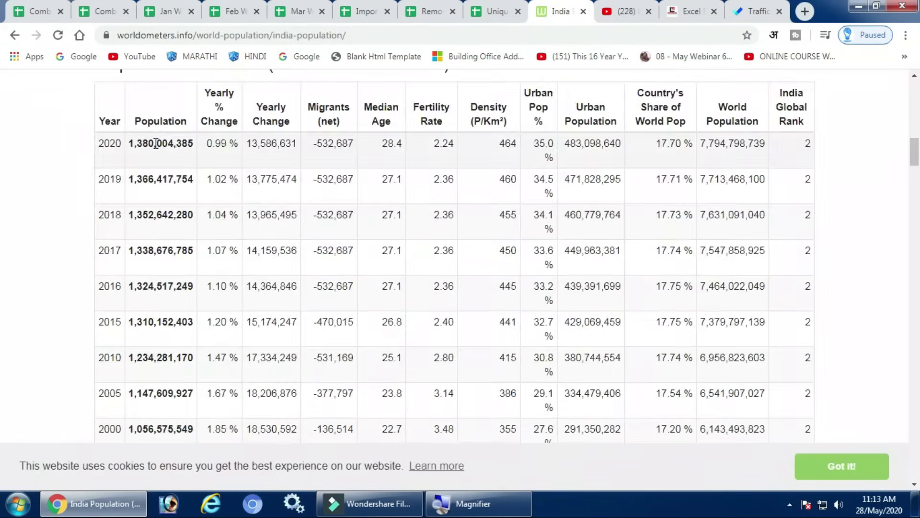
pyautogui.scroll(2, 158, 144)
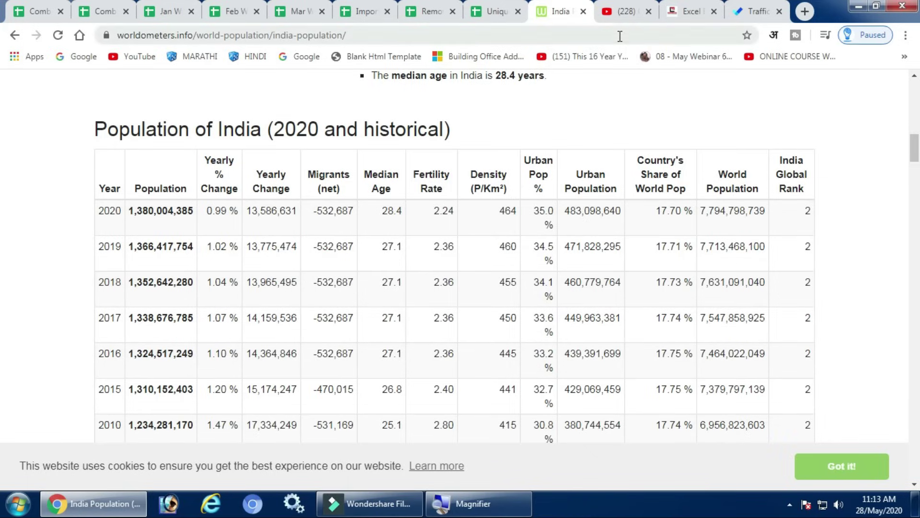
pyautogui.click(691, 11)
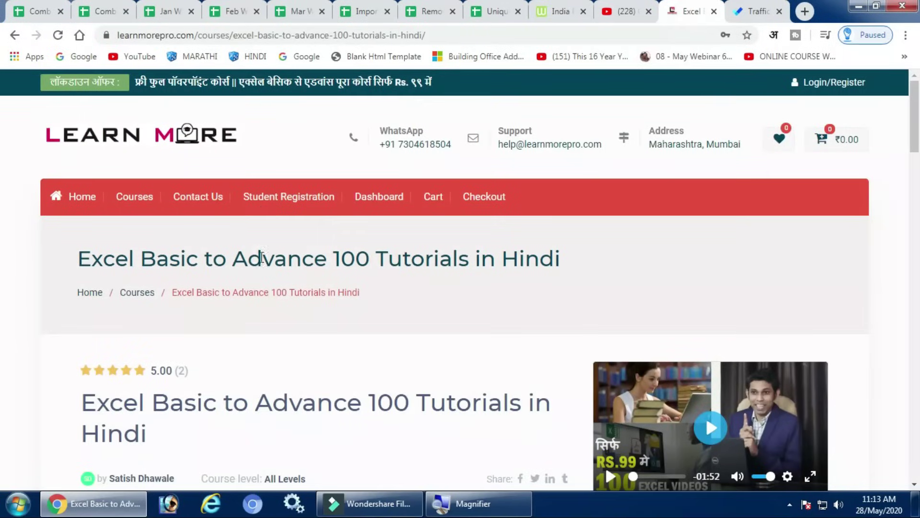
# - Copy the LearnMore course page's URL and return to the Import HTML spreadsheet
pyautogui.click(444, 36)
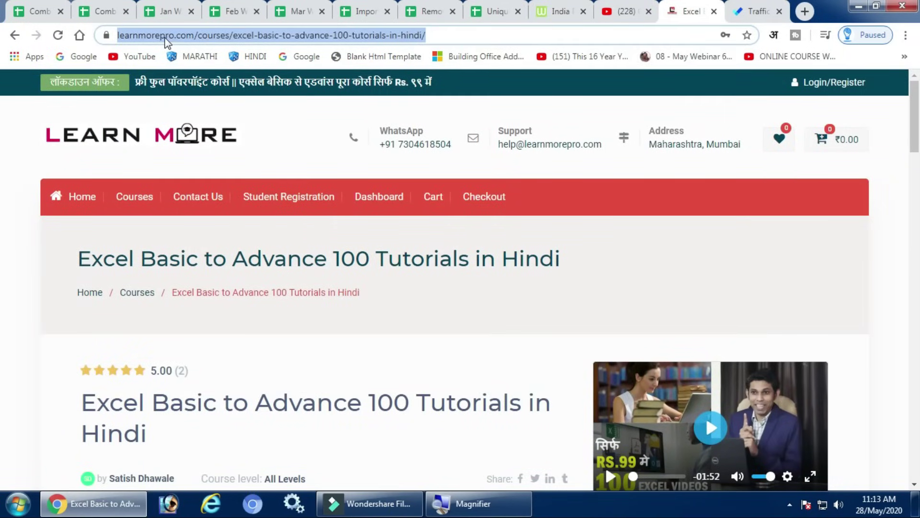
pyautogui.press('super+plus')
pyautogui.press('super+minus')
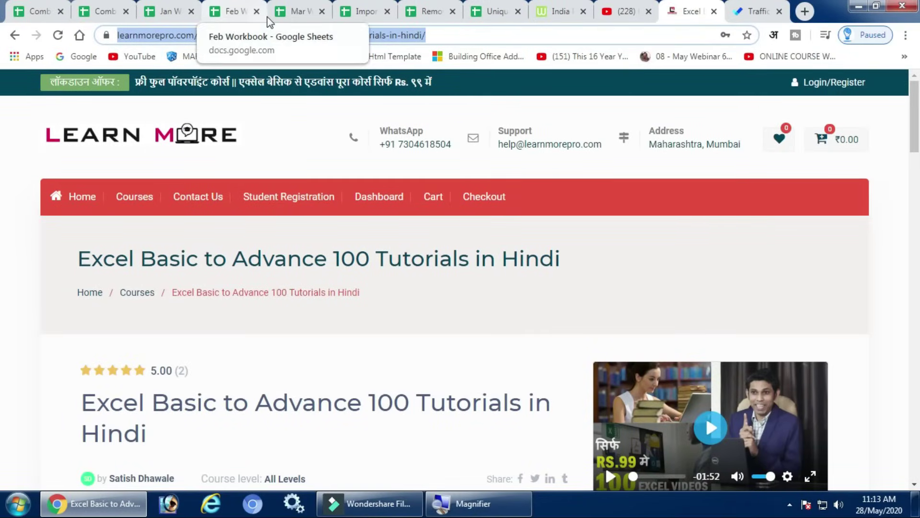
pyautogui.click(351, 17)
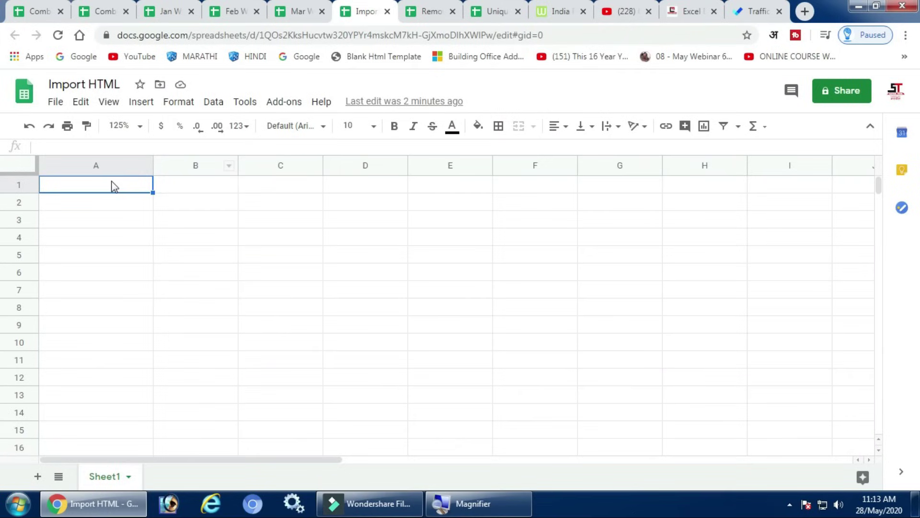
# - Enter =IMPORTHTML in A1 with the pasted course page URL, "List" and index 1
pyautogui.click(75, 185)
pyautogui.write('=import')
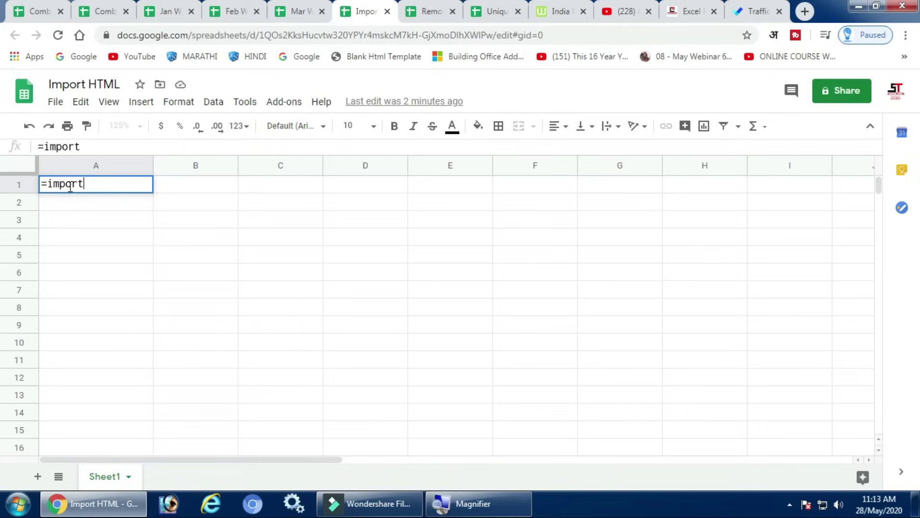
pyautogui.write('html')
pyautogui.press('Tab')
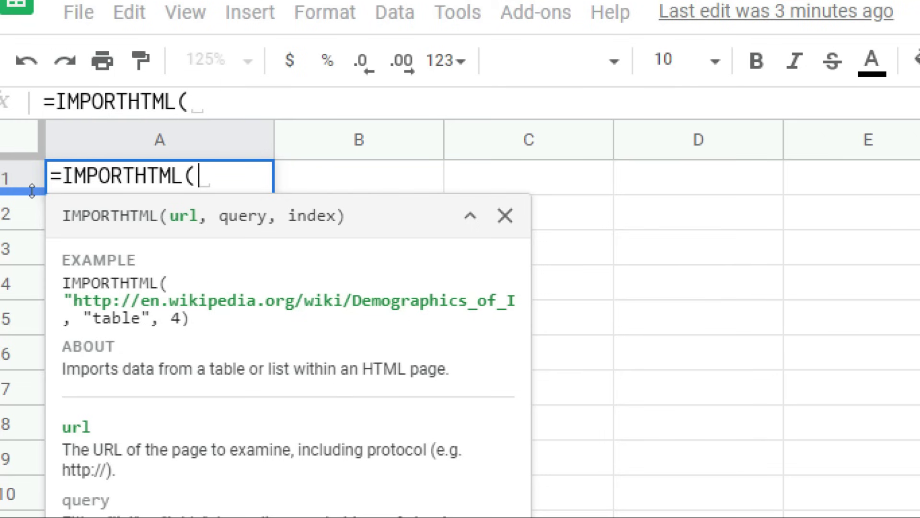
pyautogui.write('"')
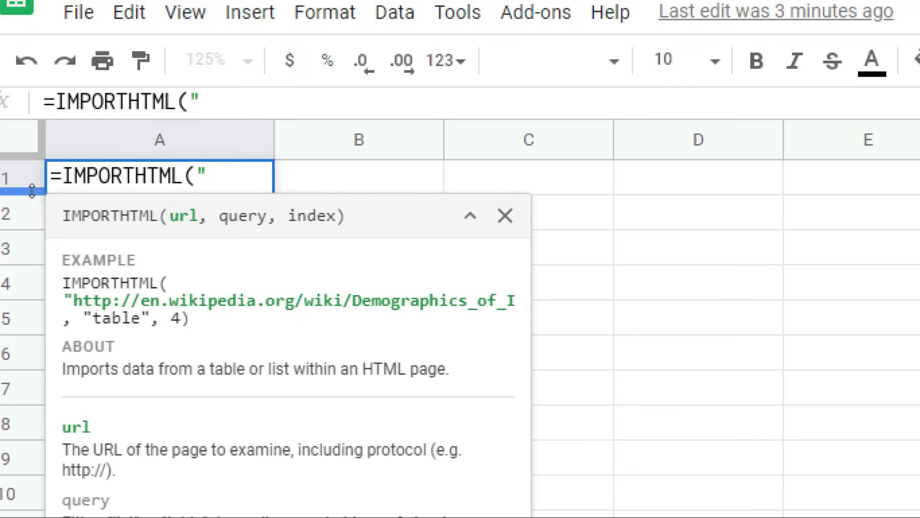
pyautogui.write('https://learnmorepro.com/courses/excel-basic-to-advance-100-tutorials-in-hindi/')
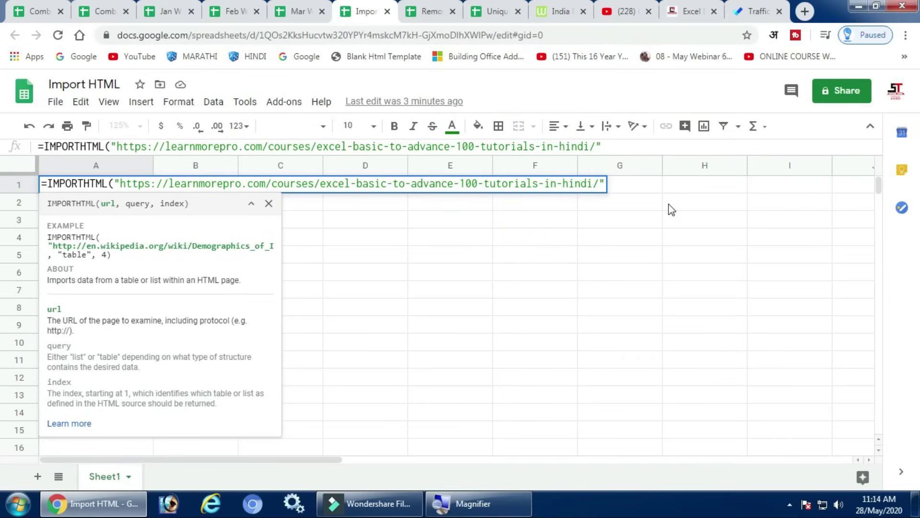
pyautogui.write(',')
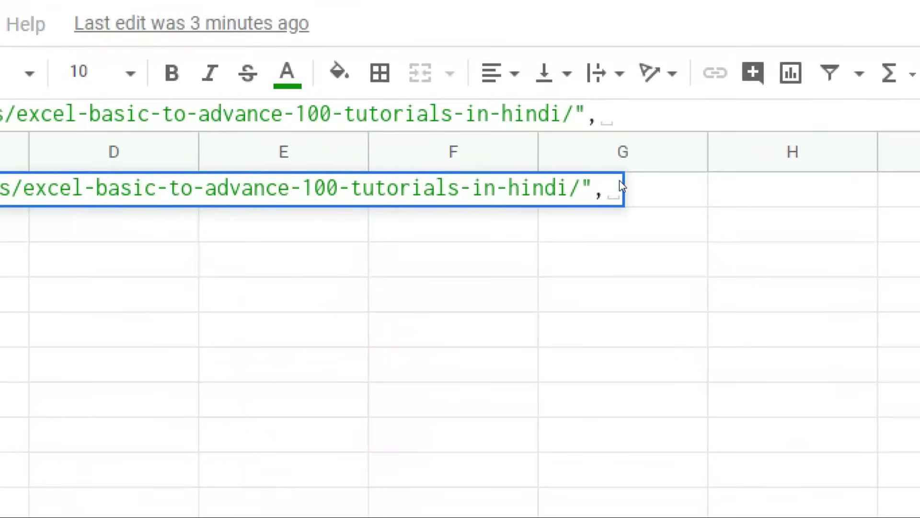
pyautogui.write('"')
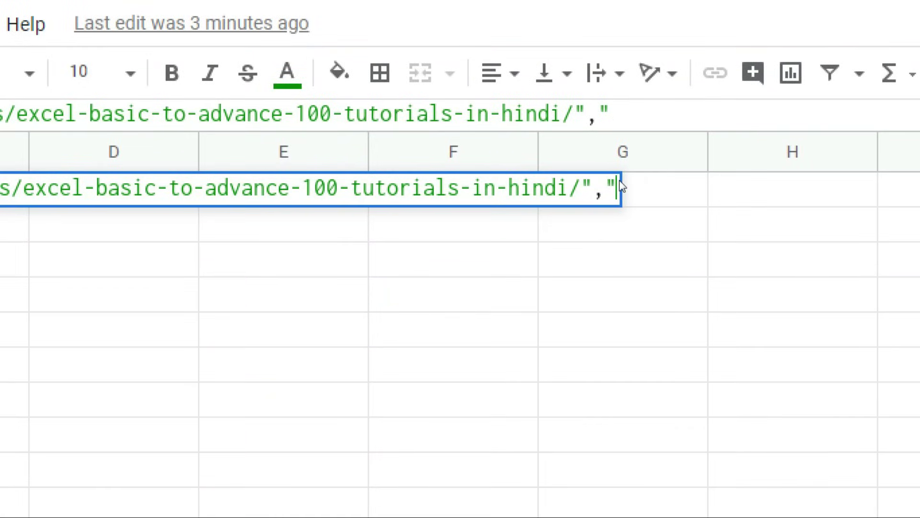
pyautogui.write('Li')
pyautogui.write('st"')
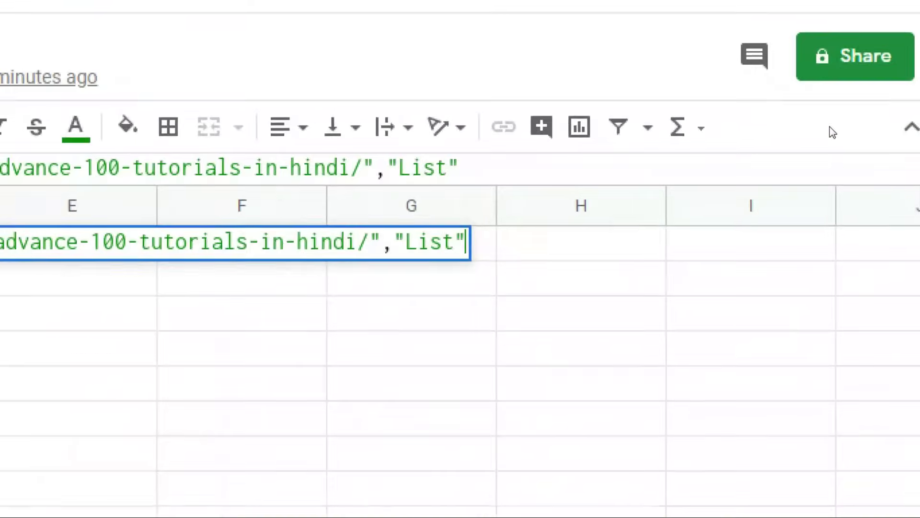
pyautogui.write(',1')
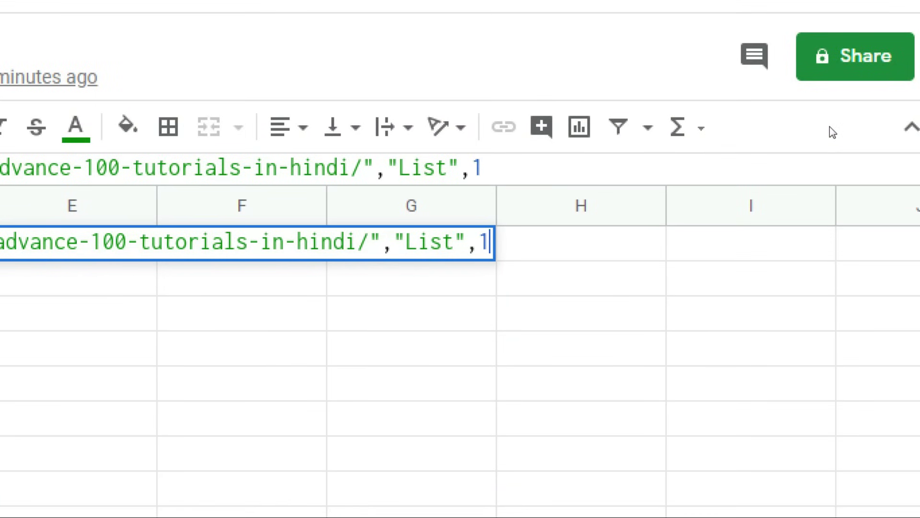
pyautogui.write(')')
pyautogui.press('Return')
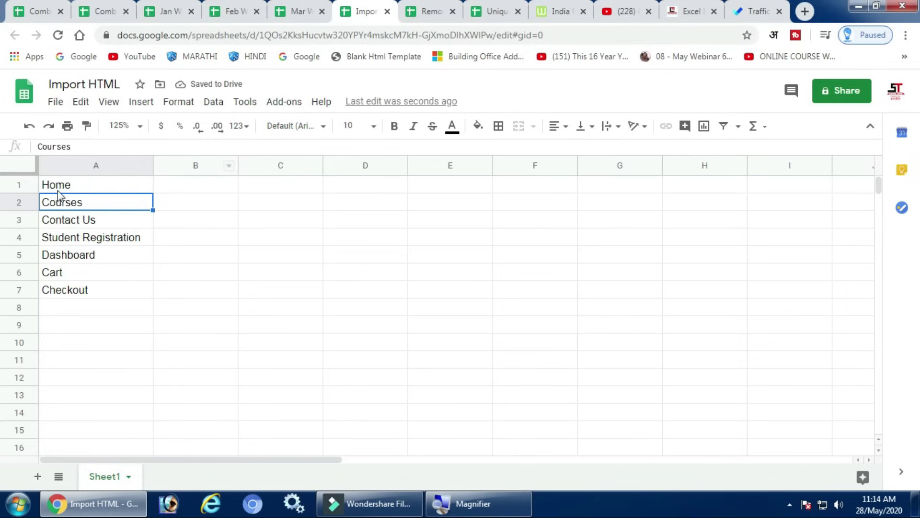
# - Change the formula's list index from 1 to 2 so A1 returns Login/Register
pyautogui.moveTo(72, 188); pyautogui.dragTo(64, 297)
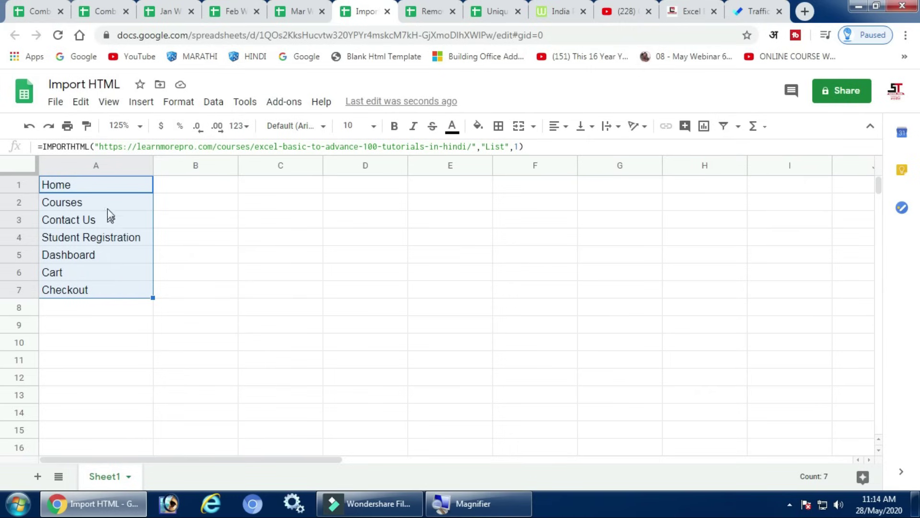
pyautogui.click(114, 192)
pyautogui.doubleClick(113, 190)
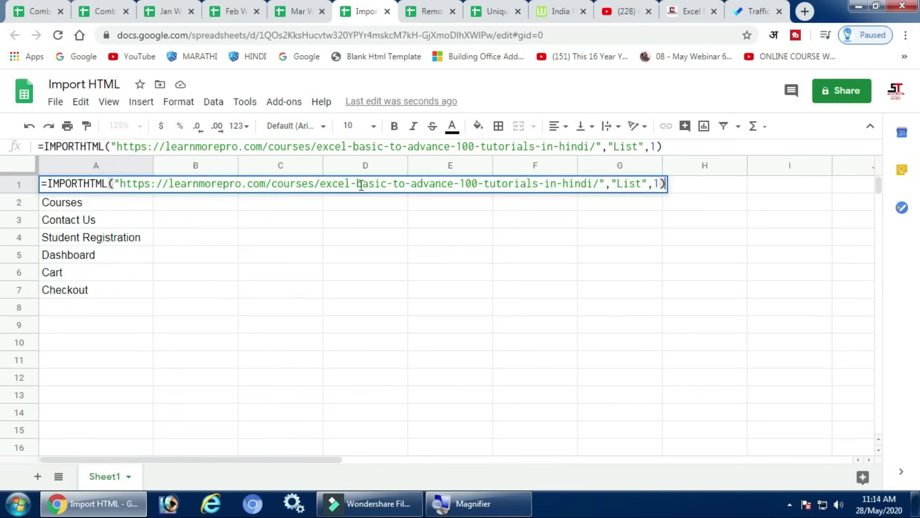
pyautogui.press('Left')
pyautogui.press('BackSpace')
pyautogui.write('2')
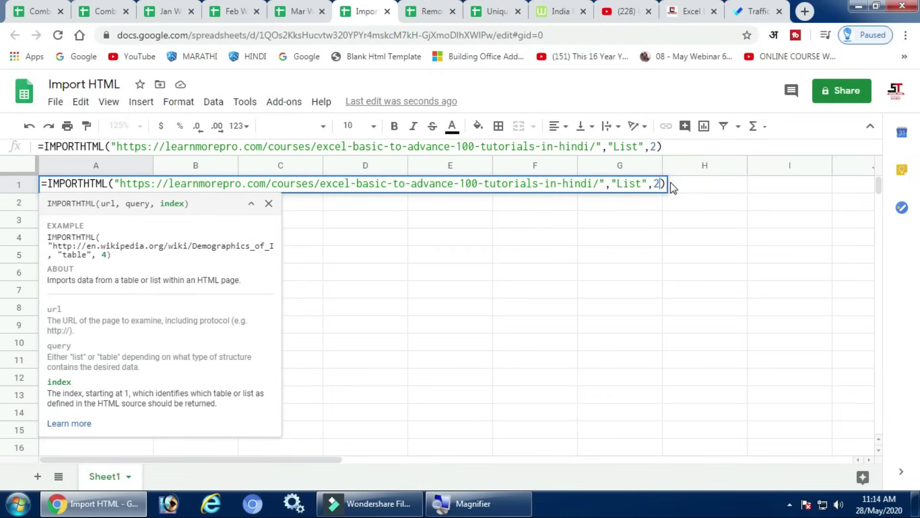
pyautogui.press('Return')
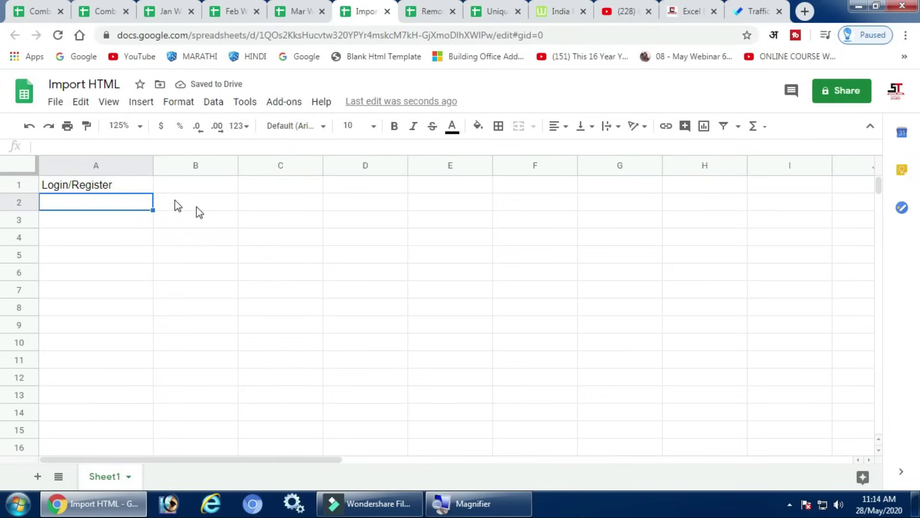
pyautogui.click(81, 190)
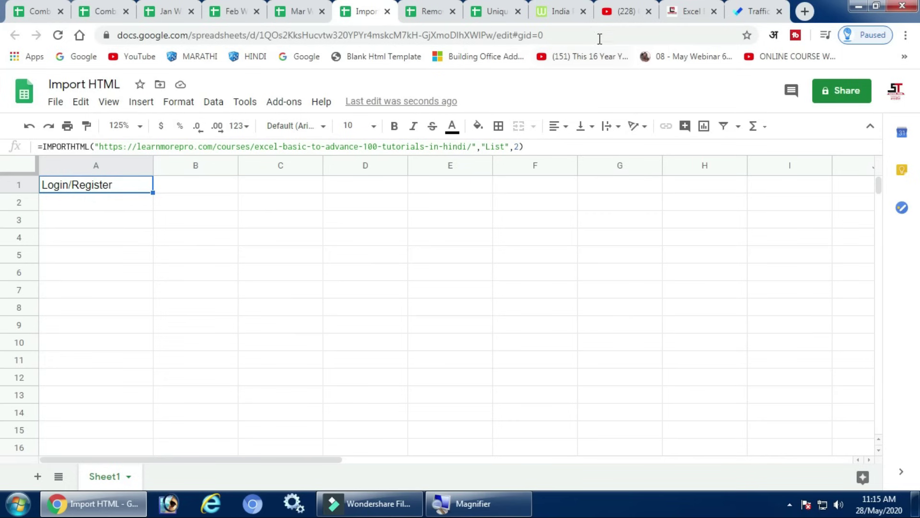
# - Look over the LearnMore course page, then select the Worldometer India population page's URL
pyautogui.click(687, 12)
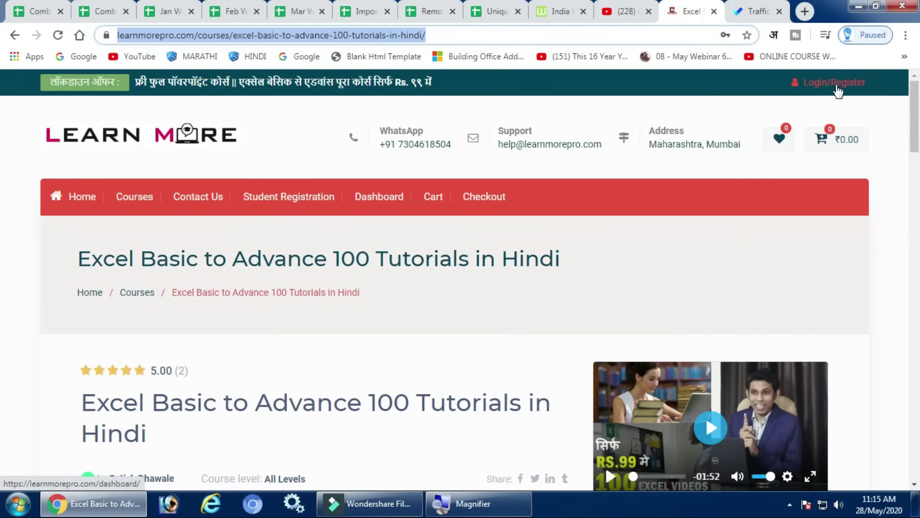
pyautogui.scroll(-2, 413, 199)
pyautogui.scroll(-6, 413, 200)
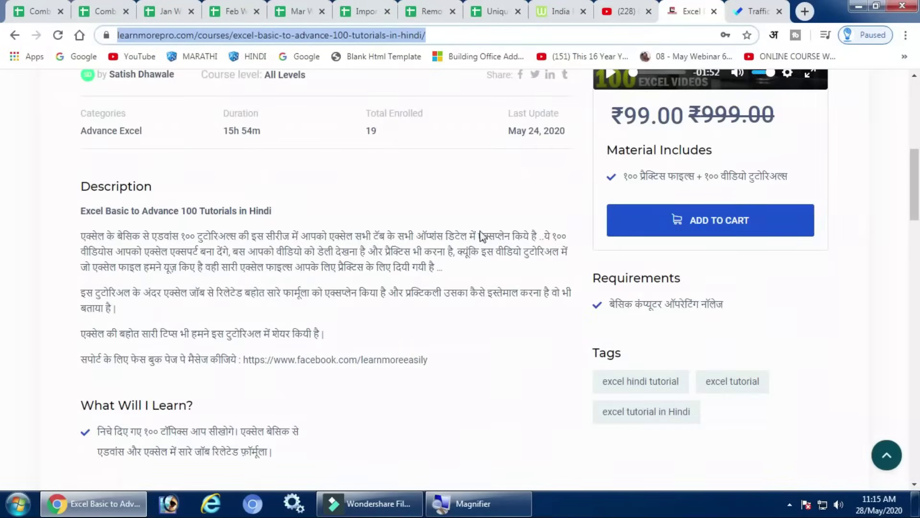
pyautogui.scroll(3, 643, 229)
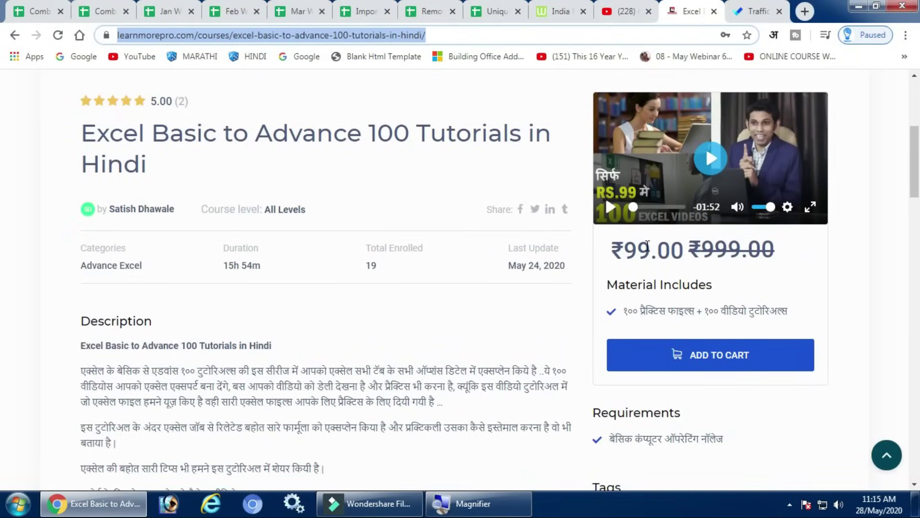
pyautogui.scroll(-2, 307, 297)
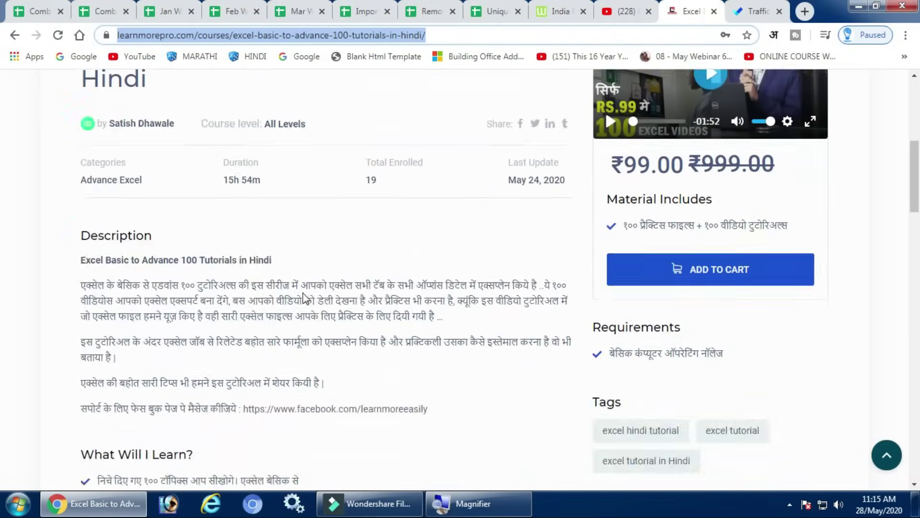
pyautogui.scroll(-5, 306, 298)
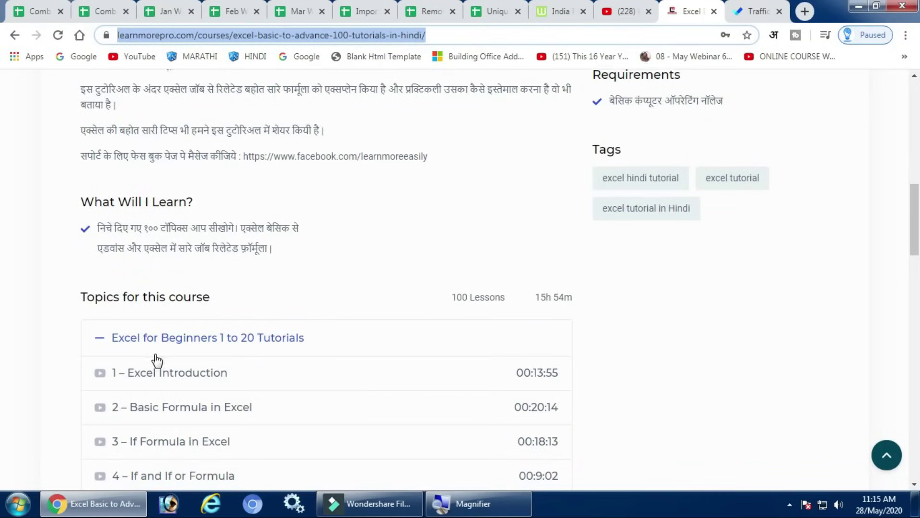
pyautogui.scroll(-6, 155, 360)
pyautogui.scroll(-7, 165, 307)
pyautogui.scroll(-5, 165, 350)
pyautogui.scroll(3, 165, 349)
pyautogui.scroll(4, 166, 354)
pyautogui.scroll(6, 187, 349)
pyautogui.scroll(5, 187, 349)
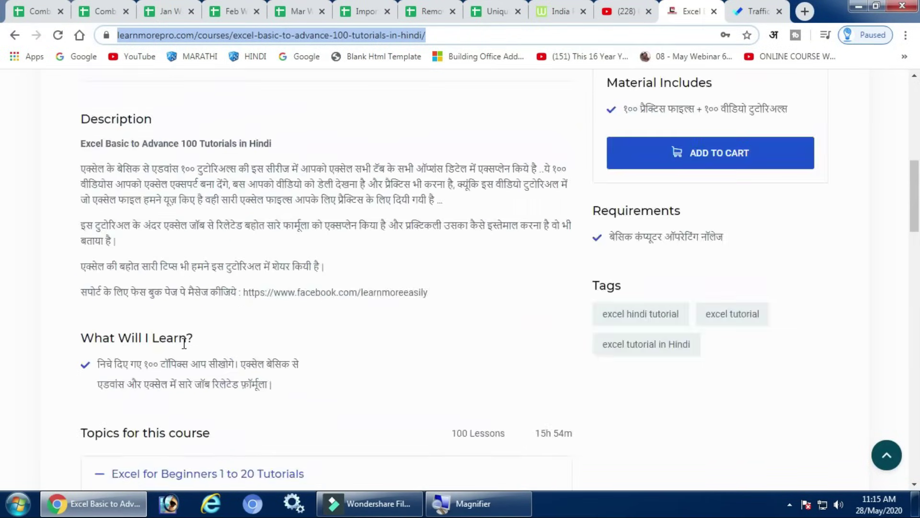
pyautogui.scroll(10, 184, 343)
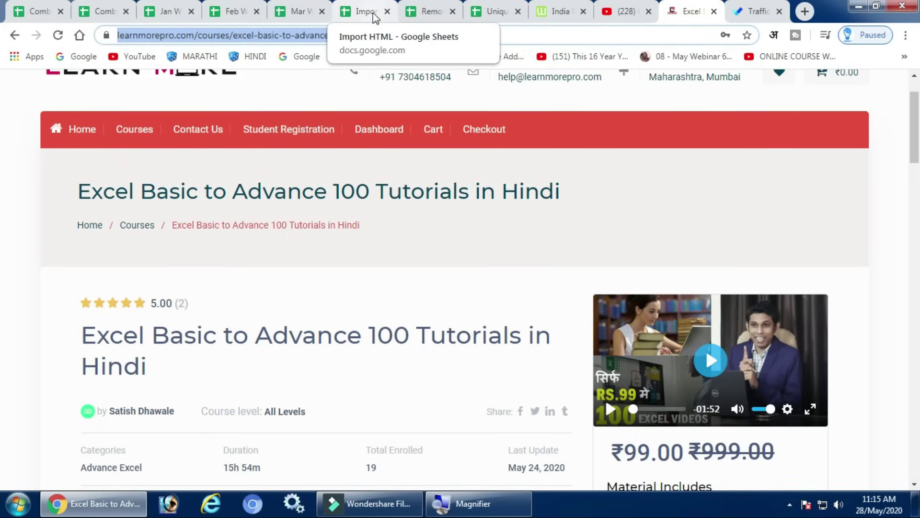
pyautogui.click(558, 11)
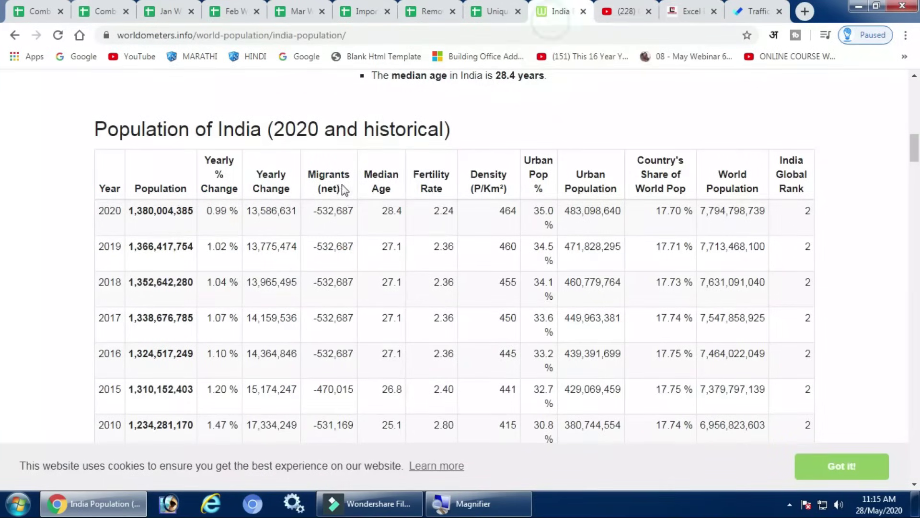
pyautogui.click(359, 34)
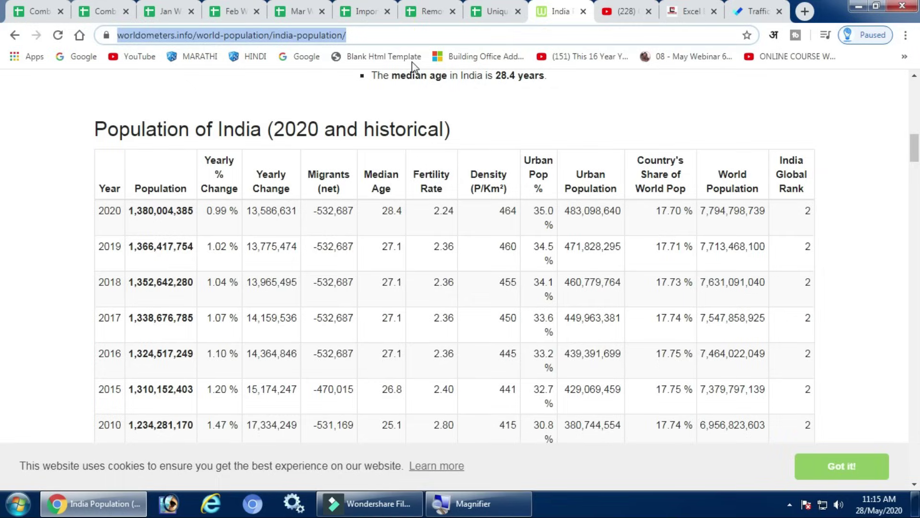
# - Point A1's IMPORTHTML at the Worldometer India URL with query type "Table" and index 1
pyautogui.click(364, 11)
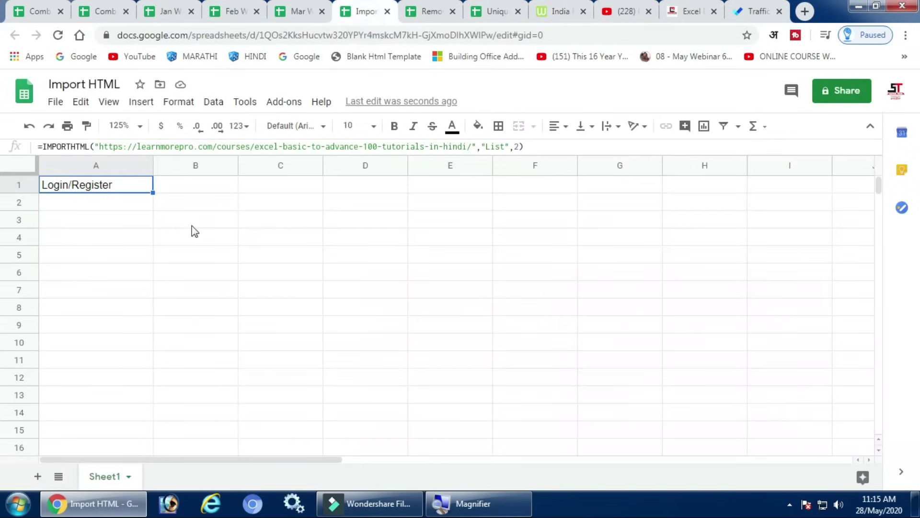
pyautogui.doubleClick(50, 187)
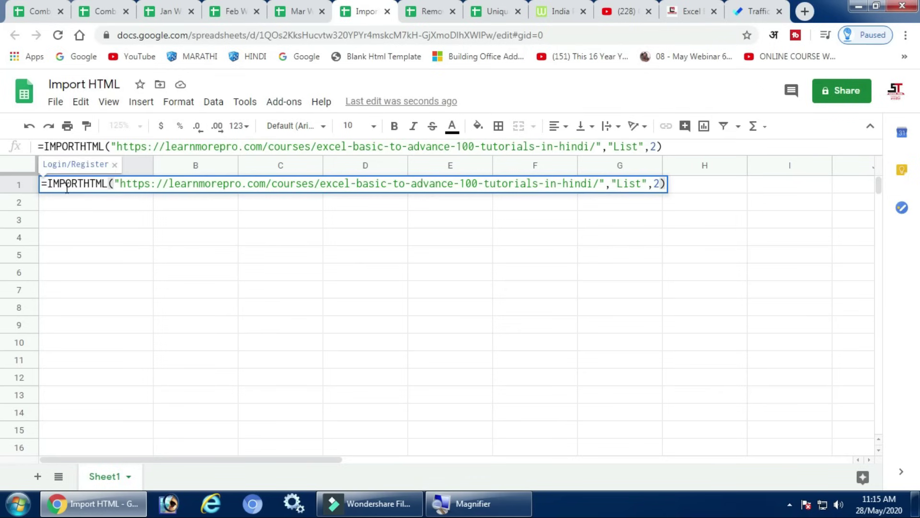
pyautogui.moveTo(121, 185); pyautogui.dragTo(599, 183)
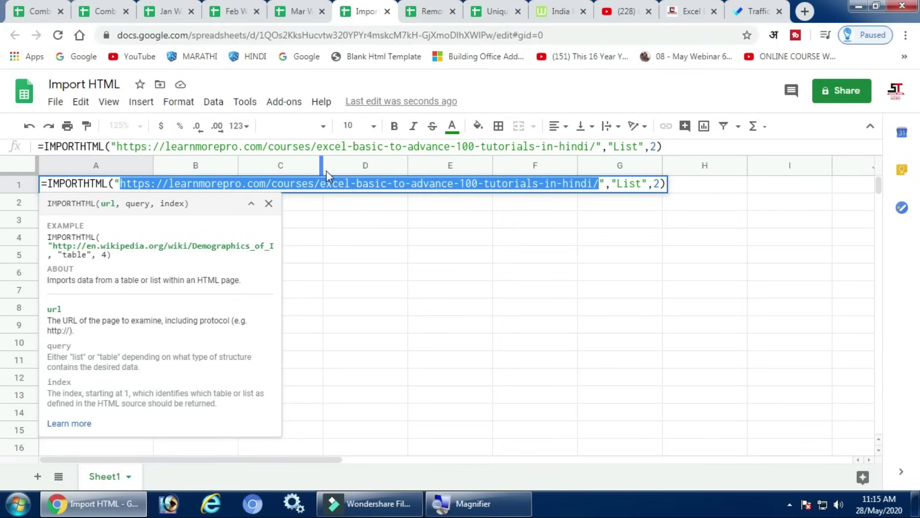
pyautogui.write('https://www.worldometers.info/world-population/india-population/')
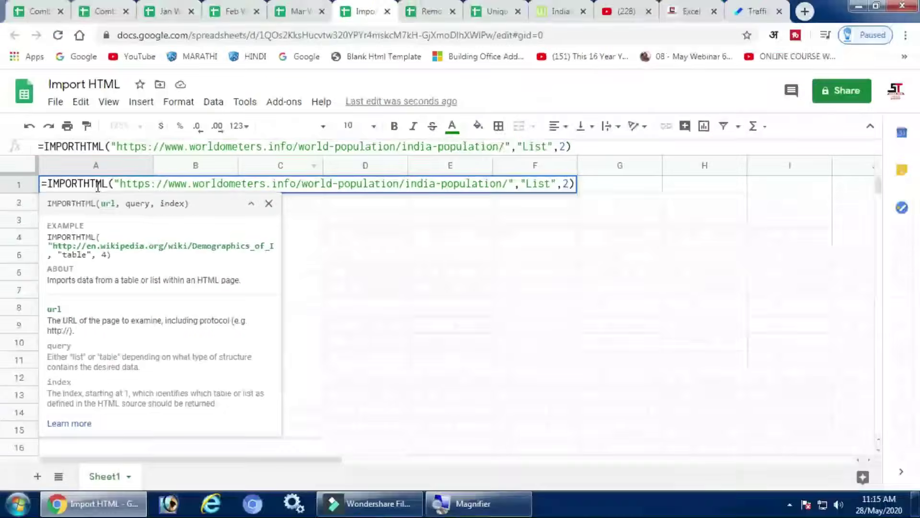
pyautogui.click(551, 184)
pyautogui.press('BackSpace')
pyautogui.press('BackSpace')
pyautogui.press('BackSpace')
pyautogui.press('BackSpace')
pyautogui.write('Tabl;e')
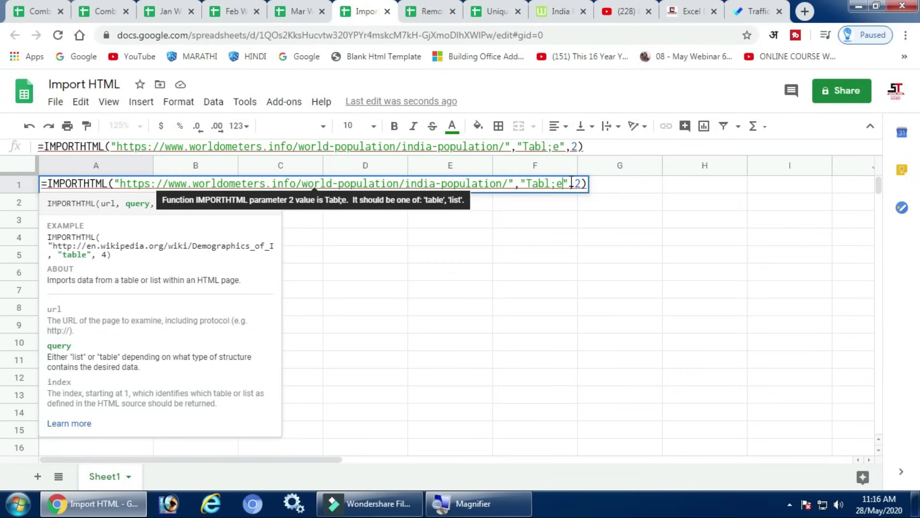
pyautogui.press('BackSpace')
pyautogui.press('BackSpace')
pyautogui.write('e')
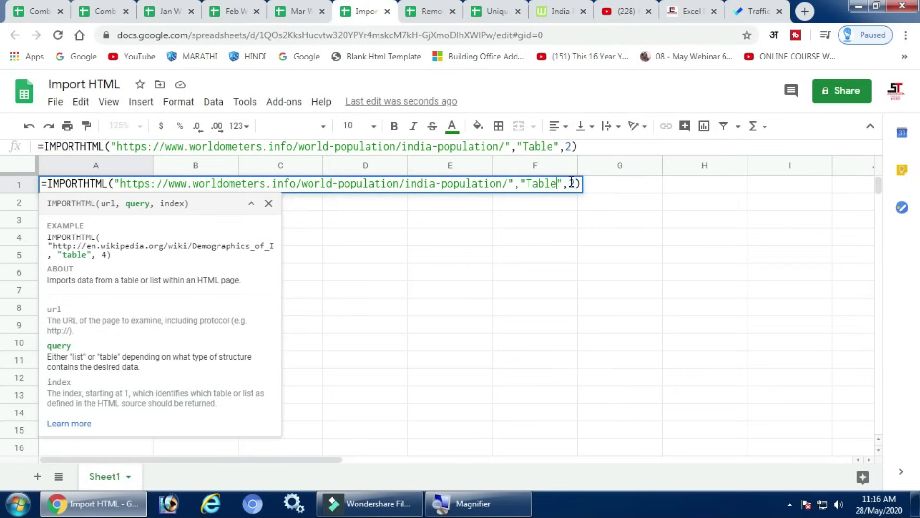
pyautogui.click(576, 183)
pyautogui.press('BackSpace')
pyautogui.write('1')
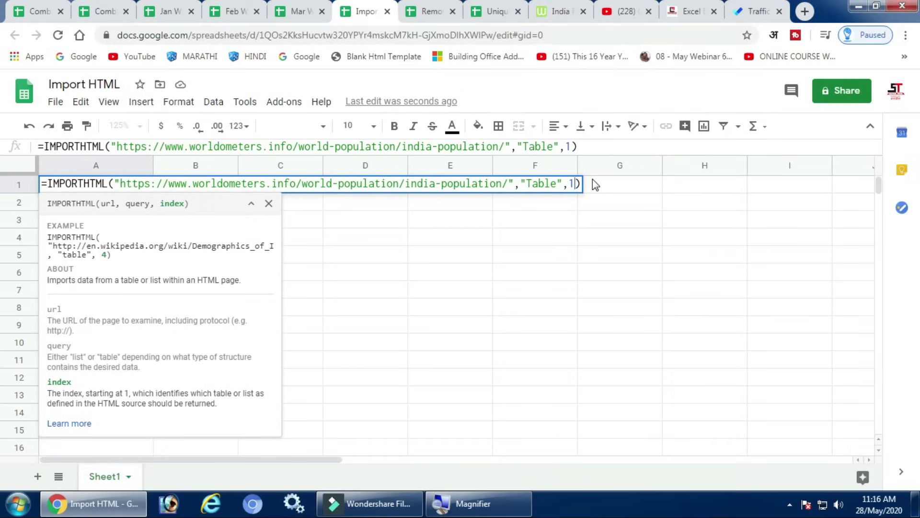
pyautogui.press('Return')
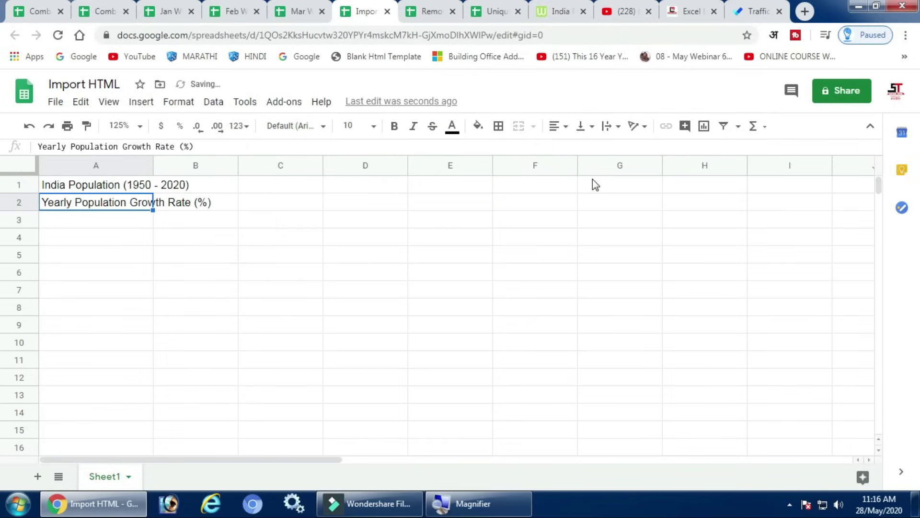
# - Change the table index in A1's formula from 1 to 2
pyautogui.click(117, 187)
pyautogui.doubleClick(124, 184)
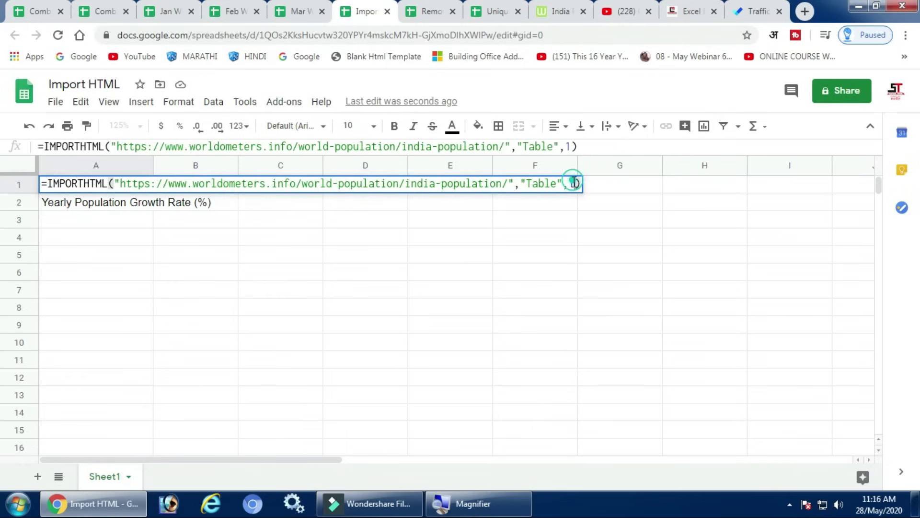
pyautogui.click(575, 183)
pyautogui.press('BackSpace')
pyautogui.write('2')
pyautogui.press('Return')
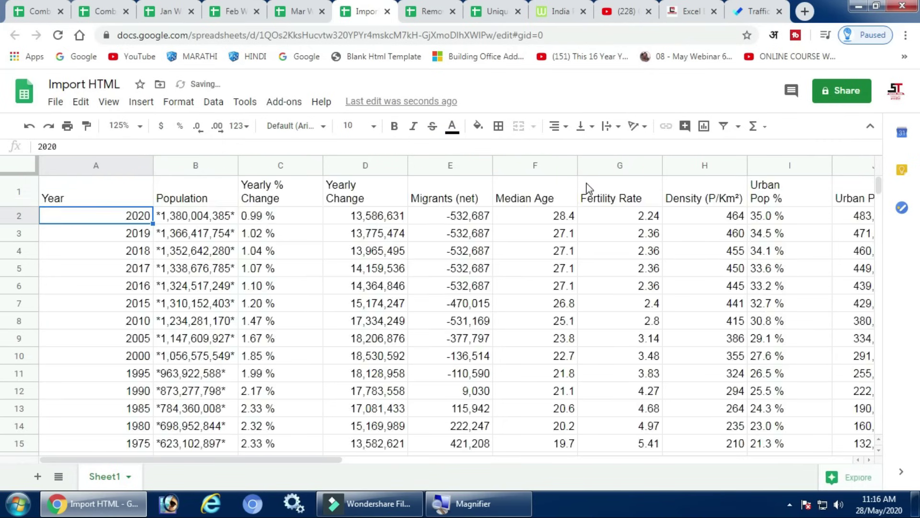
# - Compare the imported India population rows with the Worldometer page and review A1's formula without changes
pyautogui.click(560, 11)
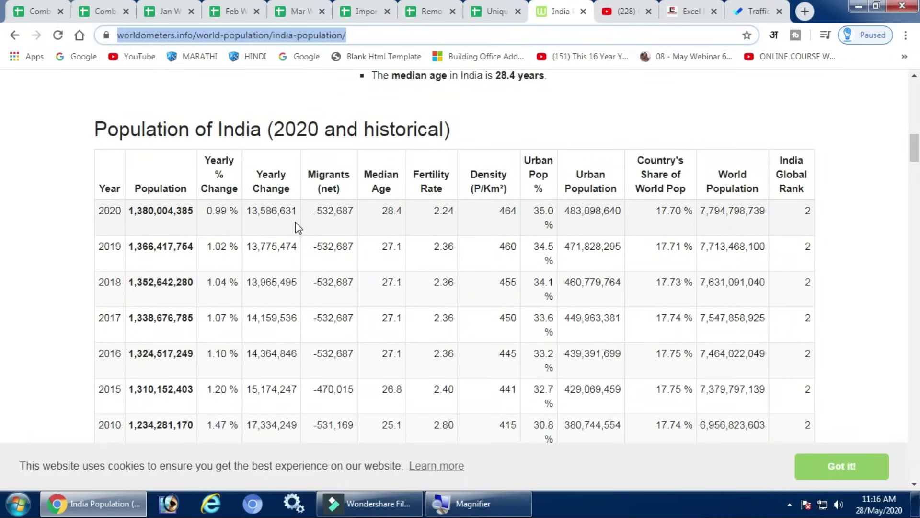
pyautogui.click(358, 15)
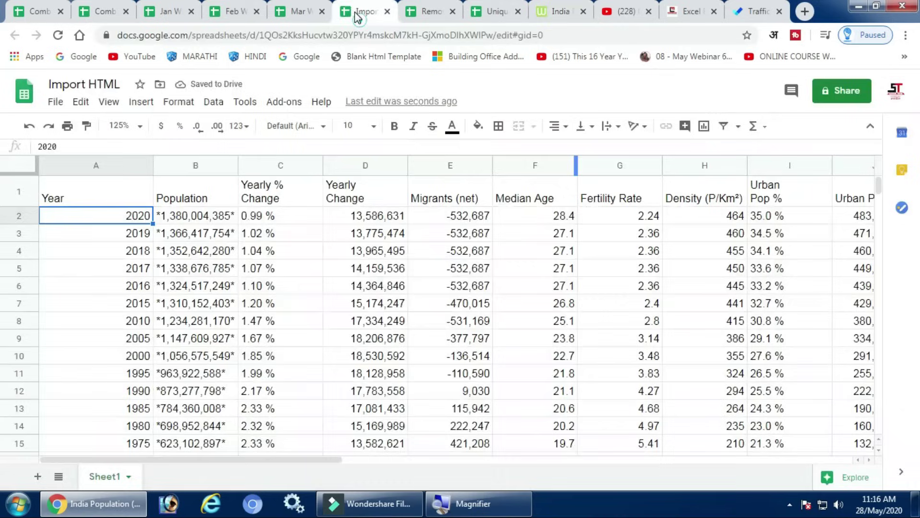
pyautogui.scroll(-1, 194, 235)
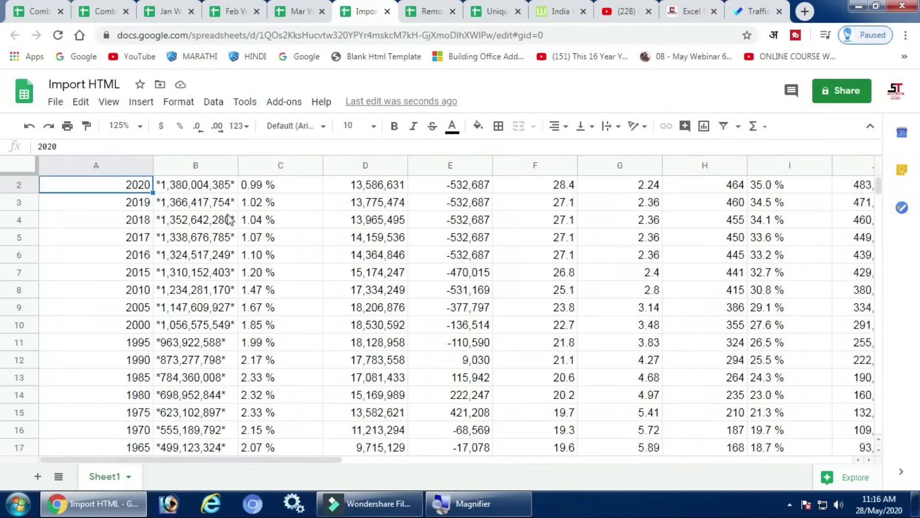
pyautogui.click(138, 261)
pyautogui.scroll(-3, 566, 335)
pyautogui.scroll(3, 558, 341)
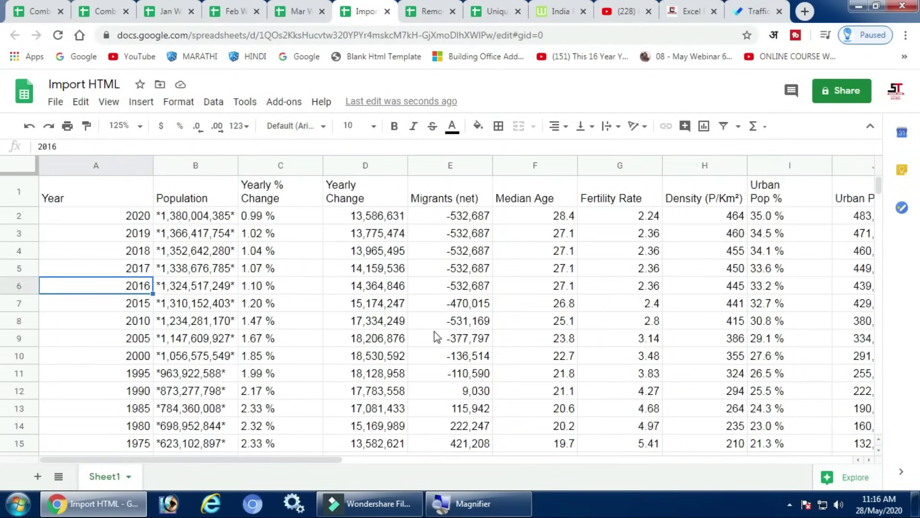
pyautogui.doubleClick(133, 196)
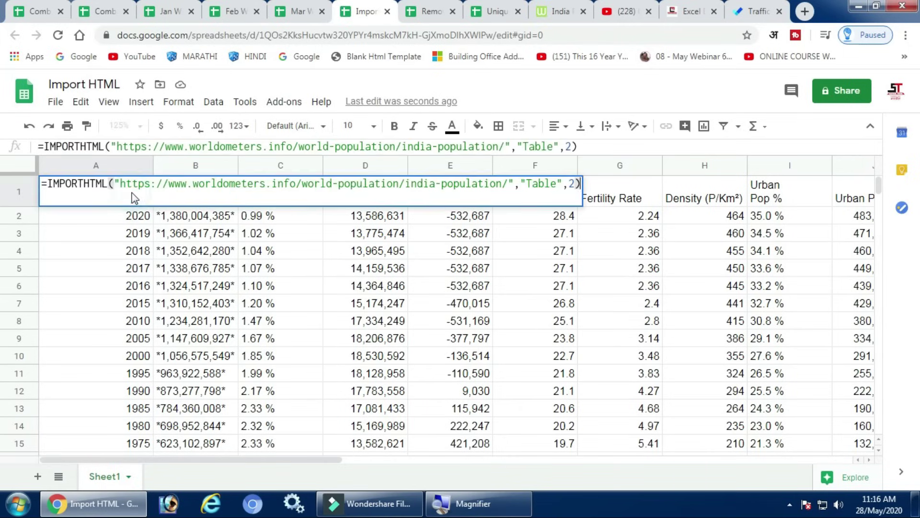
pyautogui.moveTo(556, 184); pyautogui.dragTo(440, 185)
pyautogui.click(436, 185)
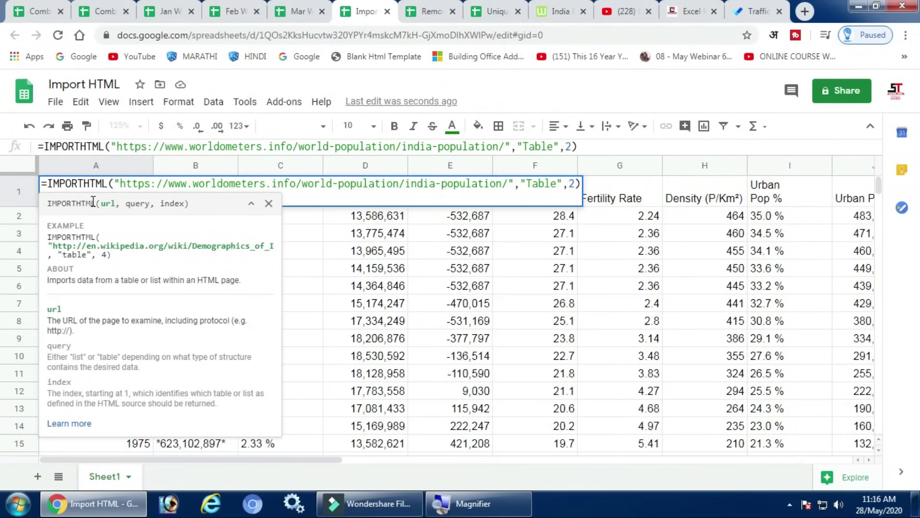
pyautogui.press('Escape')
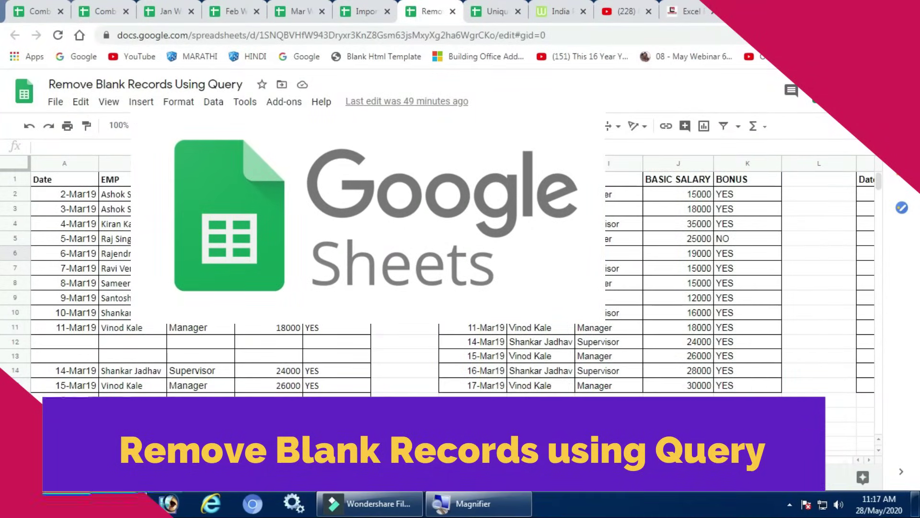
# - Clear the old results, then enter =QUERY({A1:E17},"Select * Where Col1 is Not Null",1) in G1
pyautogui.press('Delete')
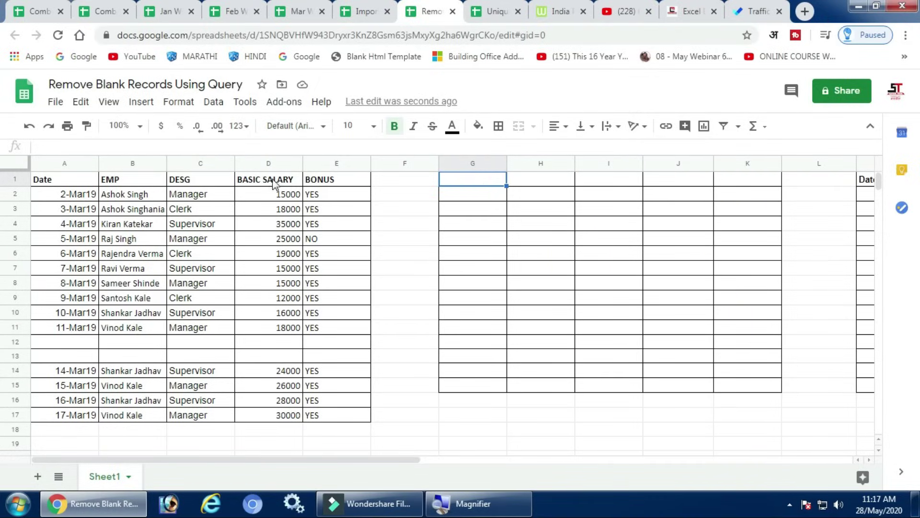
pyautogui.moveTo(79, 346); pyautogui.dragTo(335, 357)
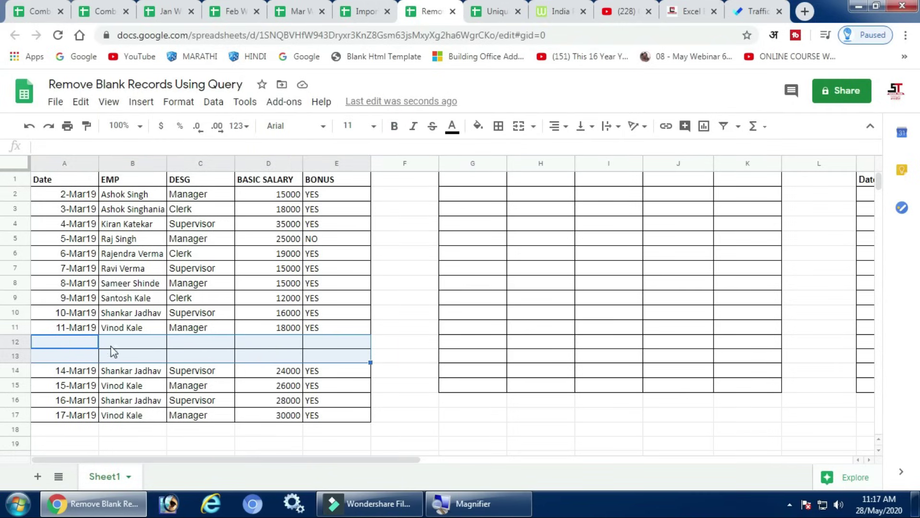
pyautogui.click(460, 185)
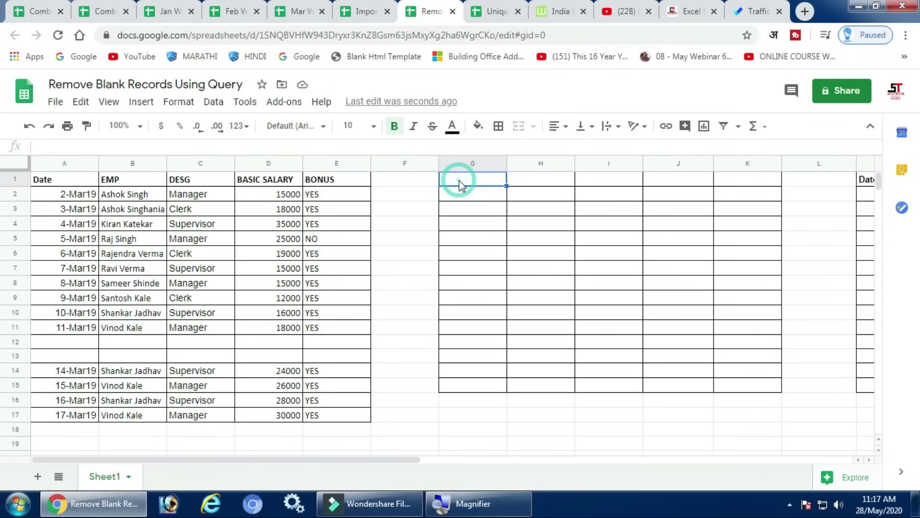
pyautogui.write('=query')
pyautogui.press('Tab')
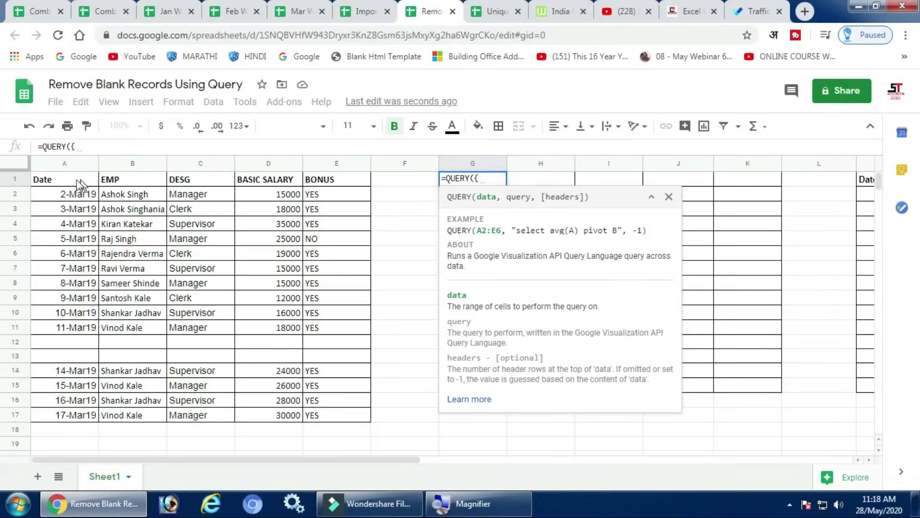
pyautogui.moveTo(72, 180); pyautogui.dragTo(331, 416)
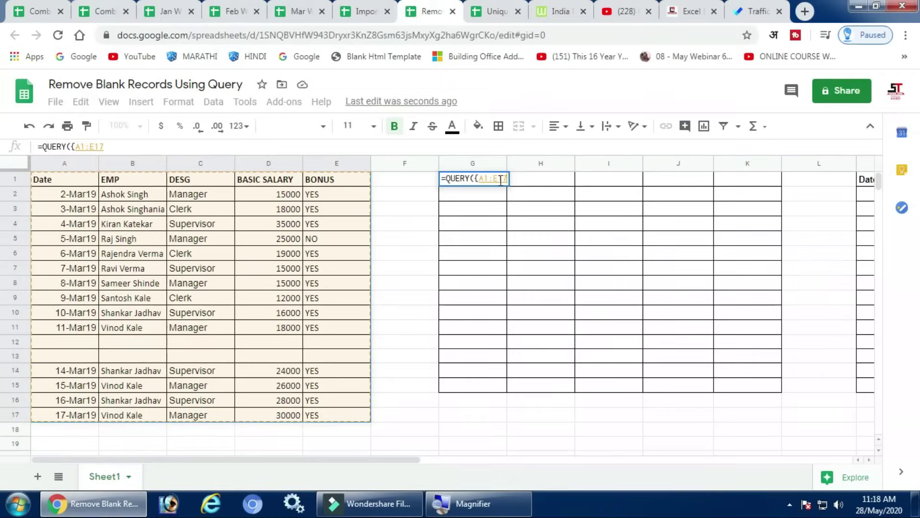
pyautogui.write('}')
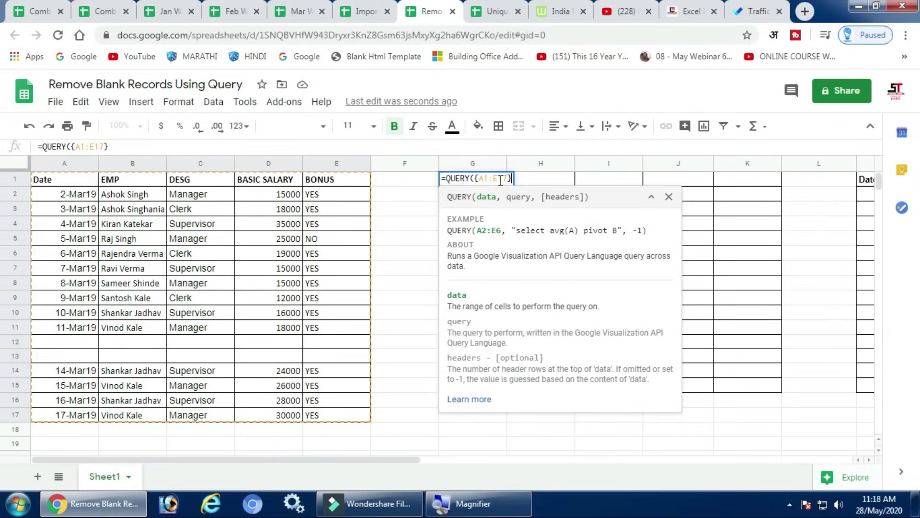
pyautogui.write(', ')
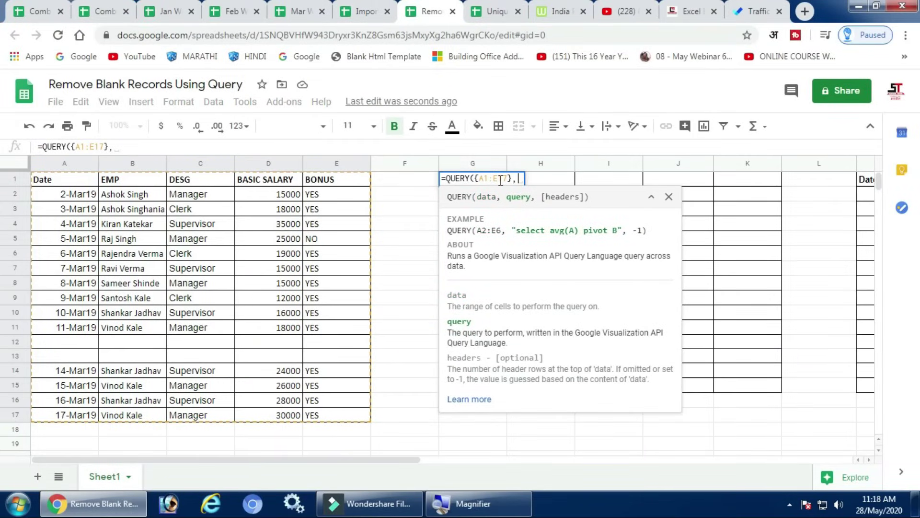
pyautogui.write('"')
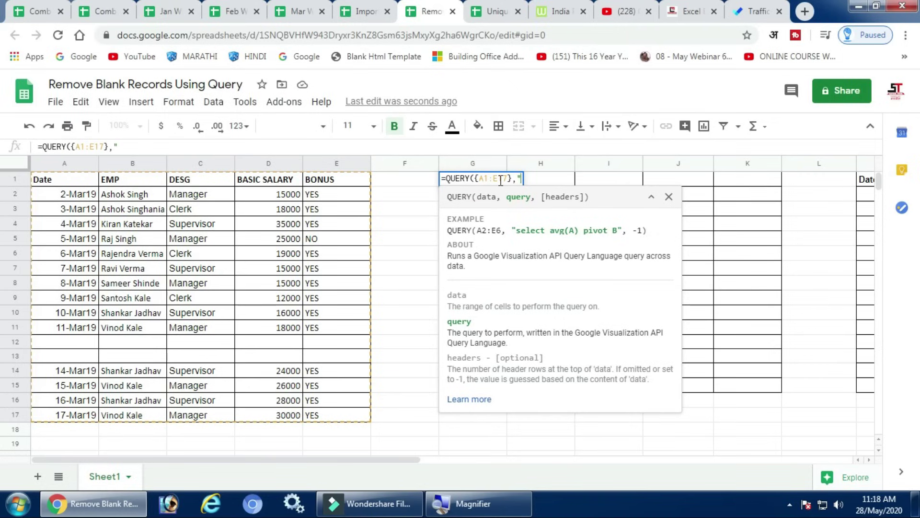
pyautogui.write('Select ')
pyautogui.write('* ')
pyautogui.write('Where')
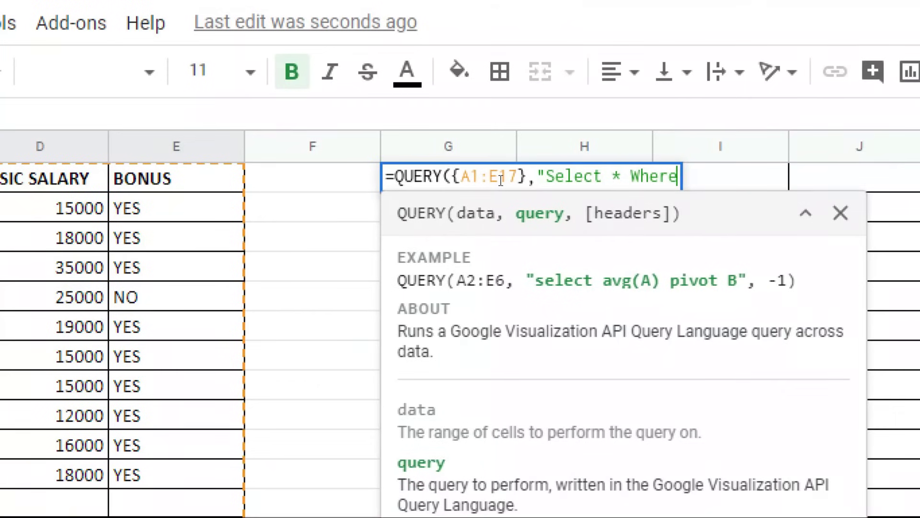
pyautogui.write(' Col1')
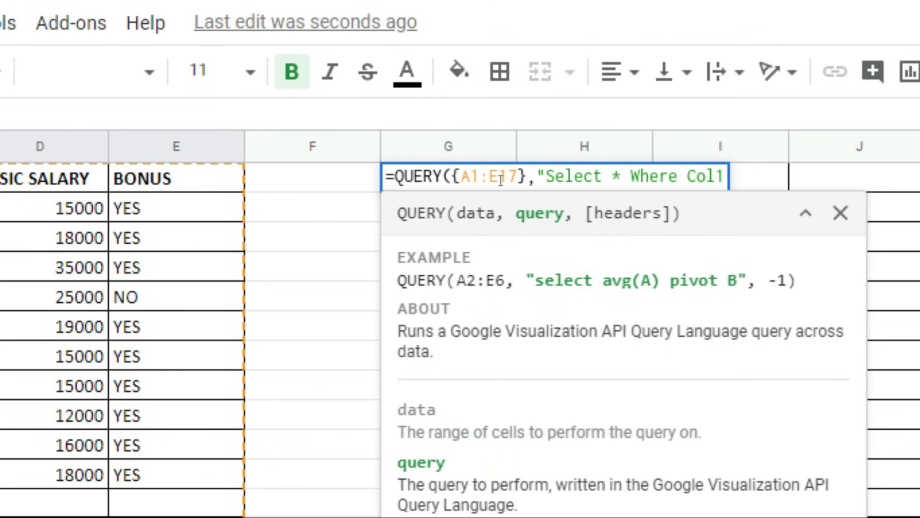
pyautogui.write(' is Not Null"')
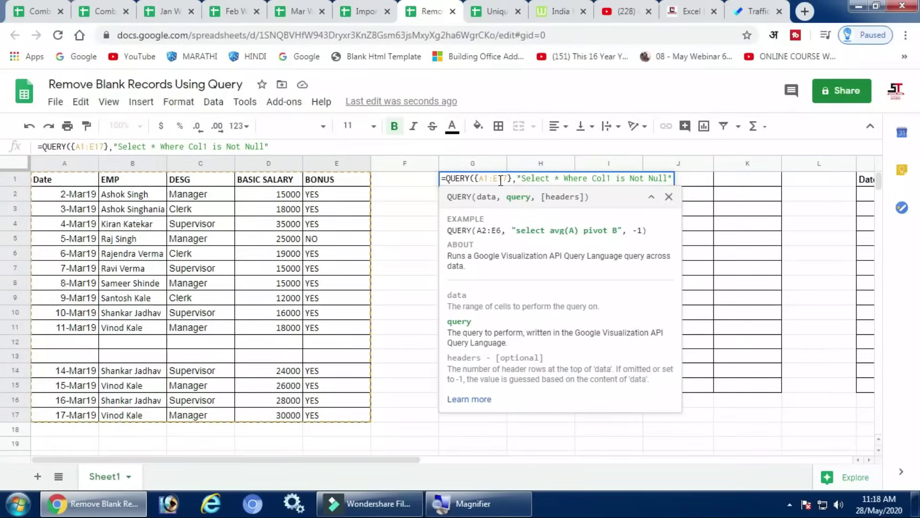
pyautogui.write(',1')
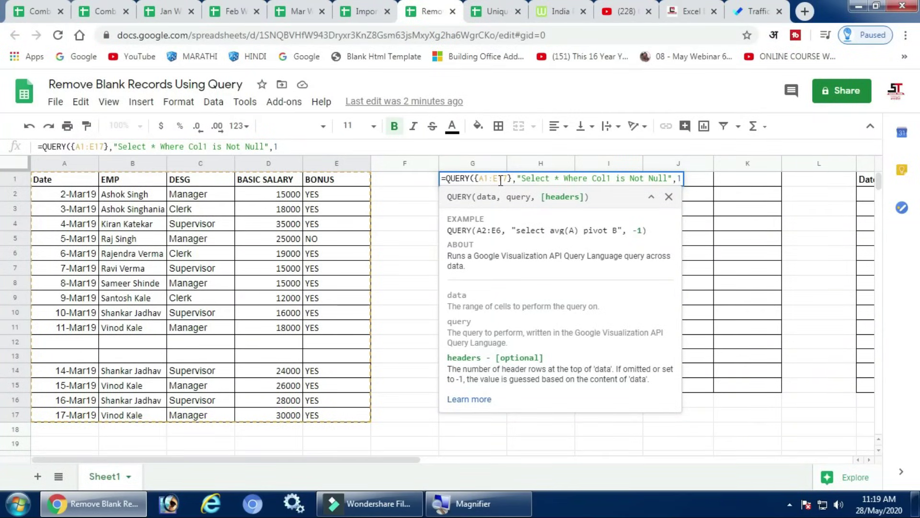
pyautogui.press('Return')
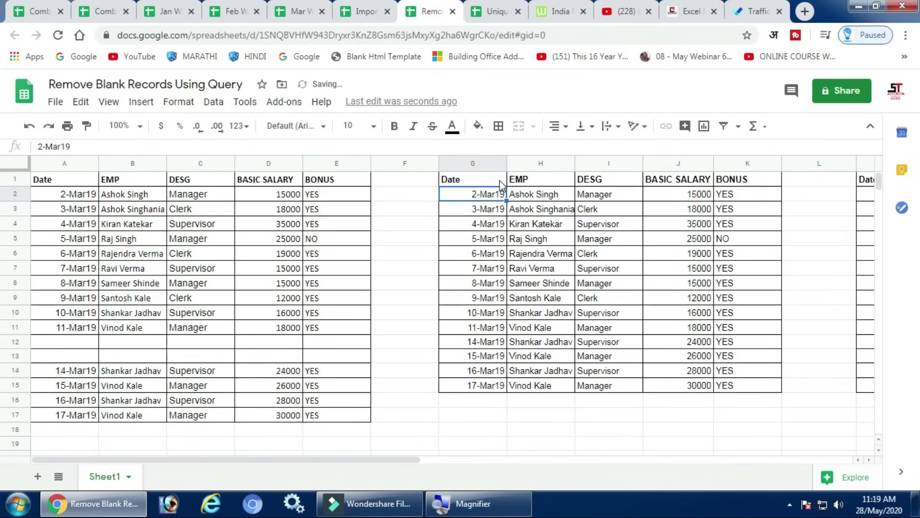
# - Test the query by filling and clearing source rows 10–13, leaving rows 12–13 blank again
pyautogui.click(80, 346)
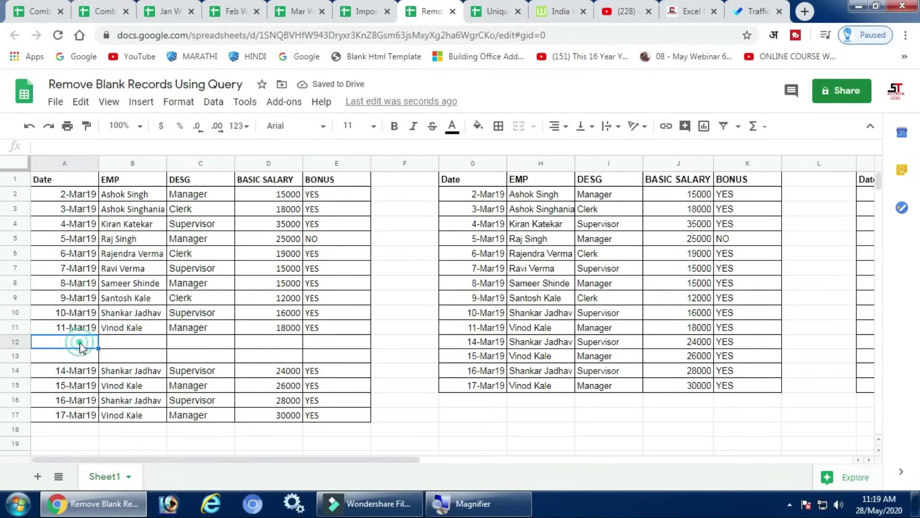
pyautogui.click(79, 356)
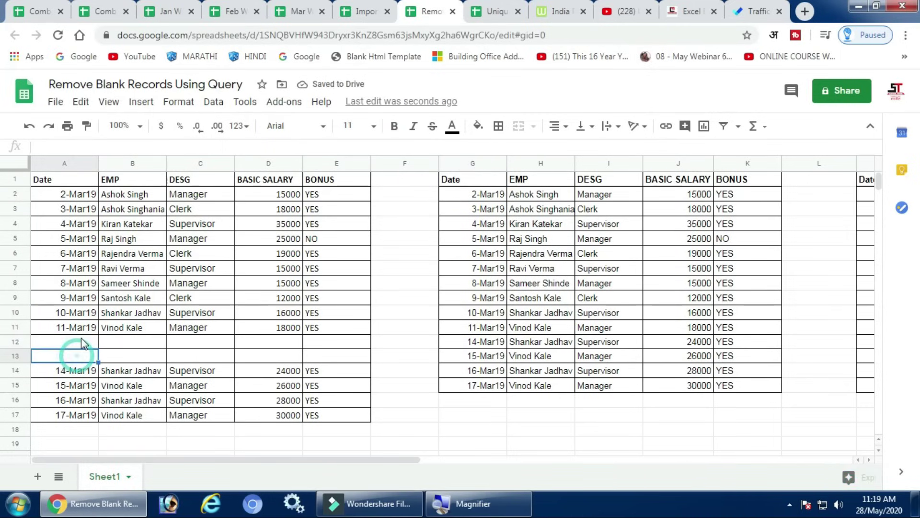
pyautogui.click(88, 328)
pyautogui.moveTo(91, 330)
pyautogui.mouseDown()
pyautogui.moveTo(369, 331)
pyautogui.moveTo(371, 355)
pyautogui.mouseUp()
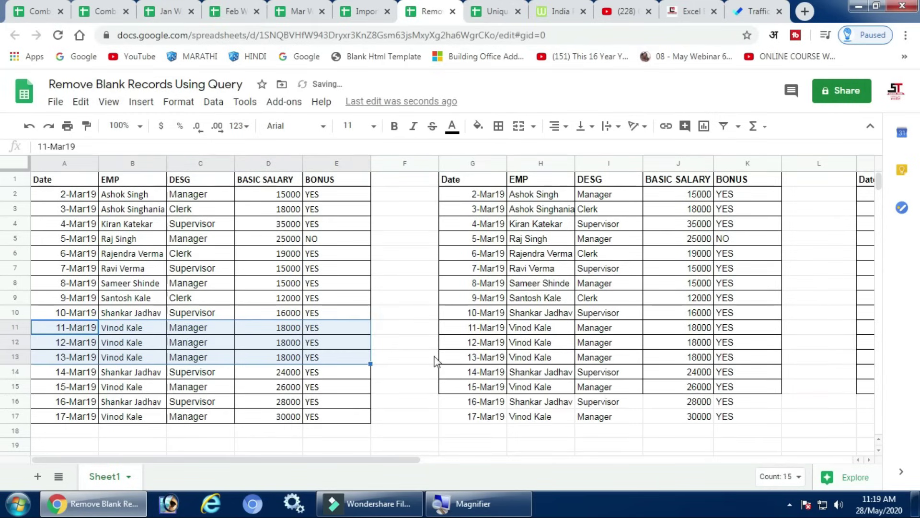
pyautogui.moveTo(65, 313); pyautogui.dragTo(361, 367)
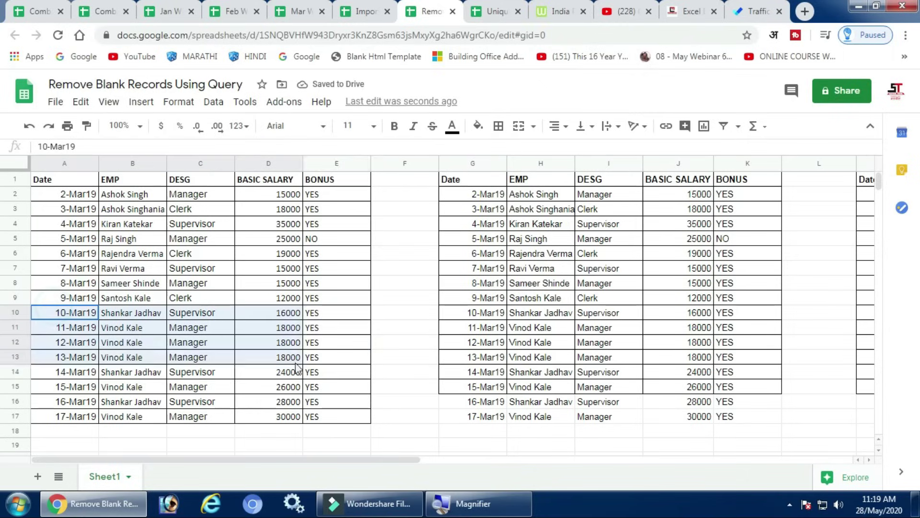
pyautogui.press('Delete')
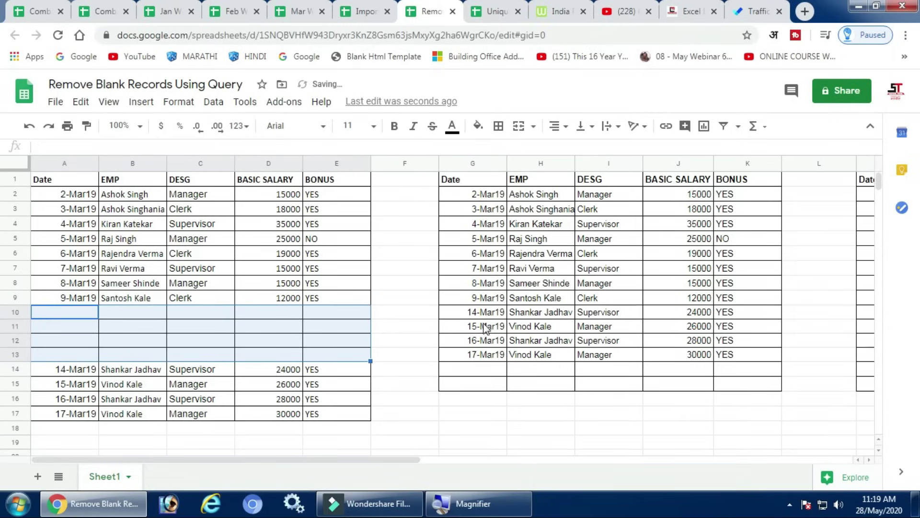
pyautogui.click(484, 354)
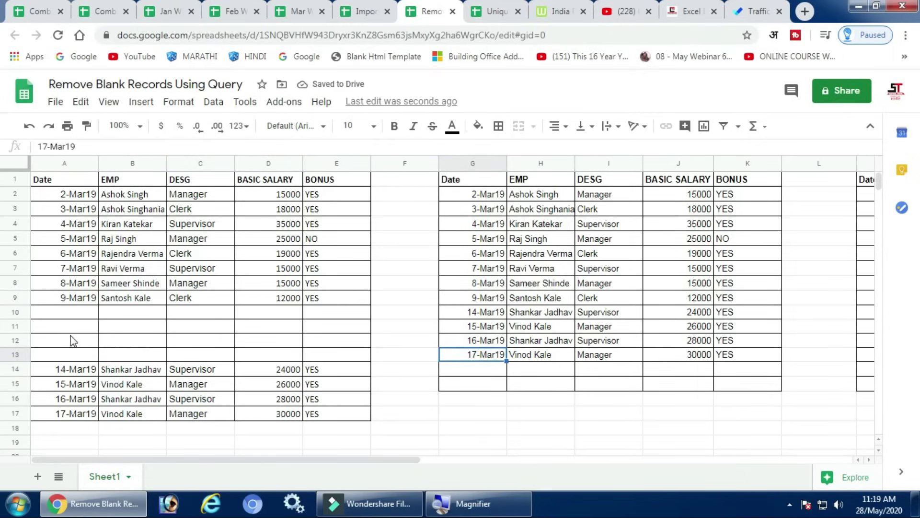
pyautogui.hotkey('ctrl', 'z')
pyautogui.moveTo(73, 341); pyautogui.dragTo(352, 363)
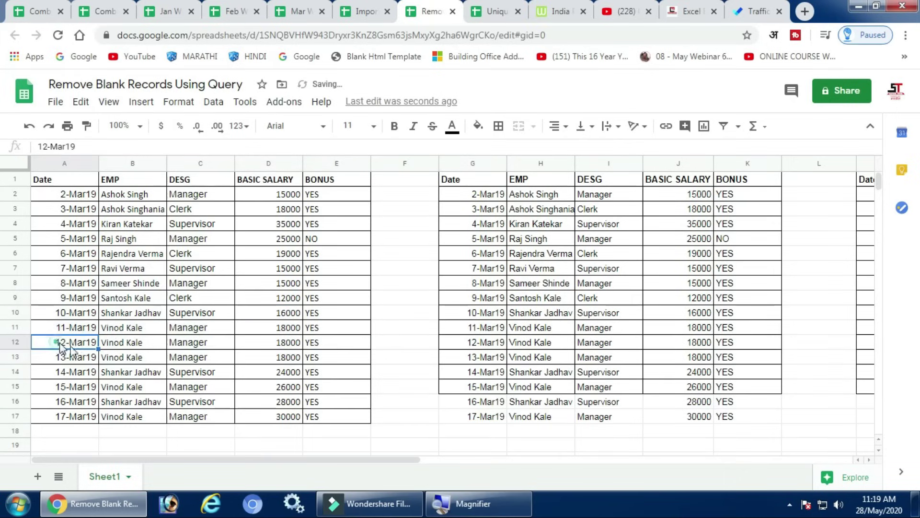
pyautogui.press('Delete')
# - Inspect the query output records, including the 2-Mar19 date
pyautogui.moveTo(475, 194)
pyautogui.mouseDown()
pyautogui.moveTo(685, 377)
pyautogui.moveTo(741, 386)
pyautogui.mouseUp()
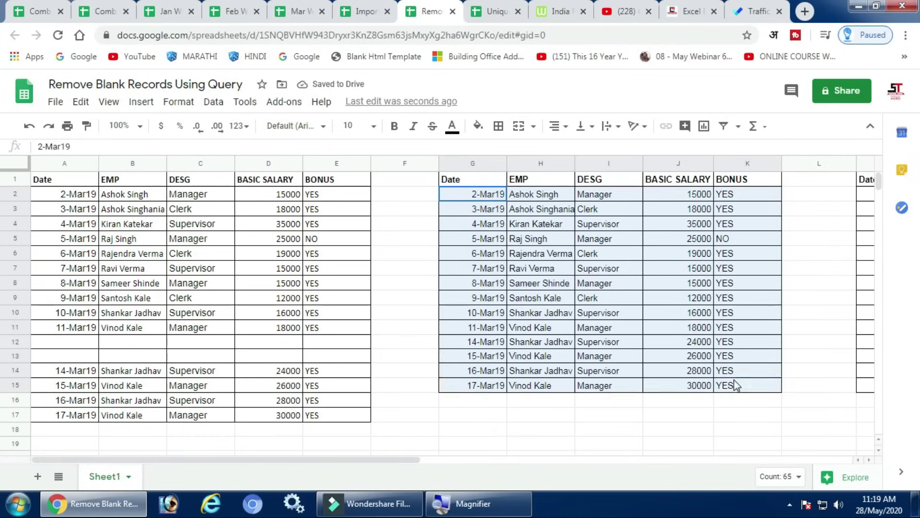
pyautogui.click(476, 198)
pyautogui.doubleClick(475, 194)
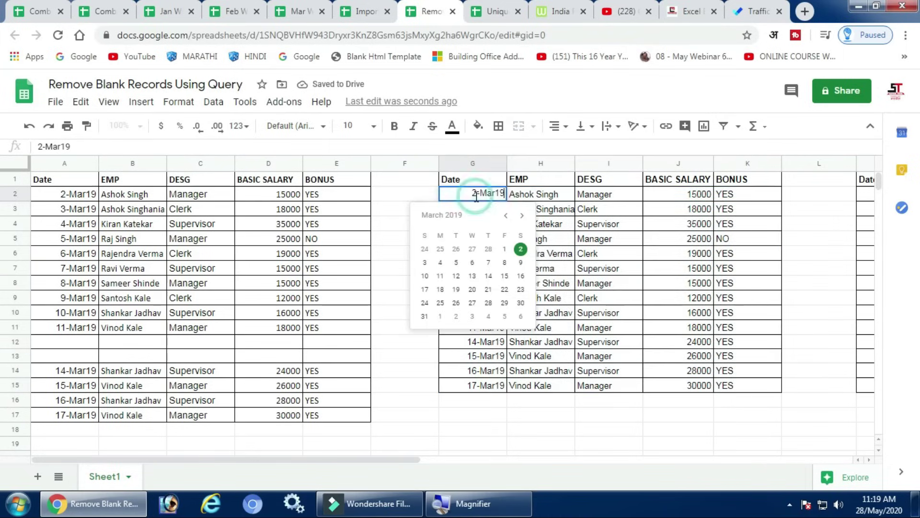
pyautogui.press('Escape')
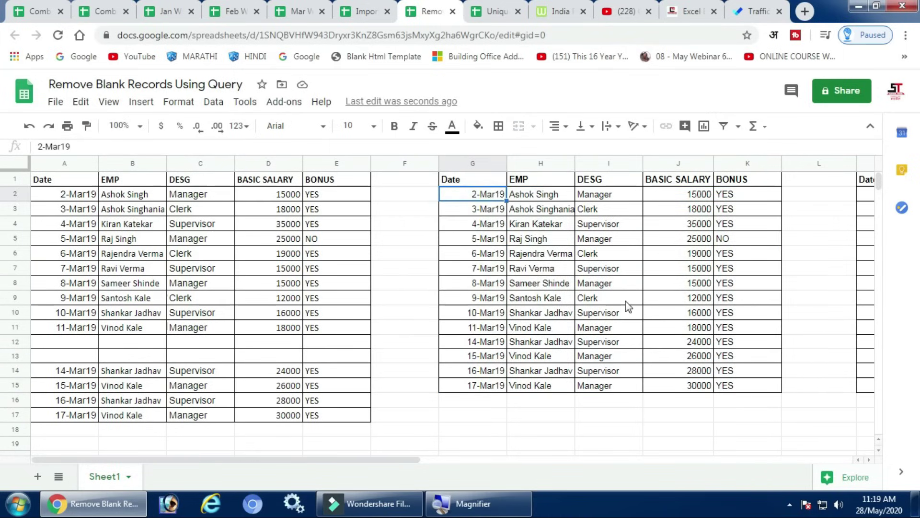
pyautogui.moveTo(542, 253)
pyautogui.mouseDown()
pyautogui.moveTo(606, 330)
pyautogui.moveTo(738, 387)
pyautogui.mouseUp()
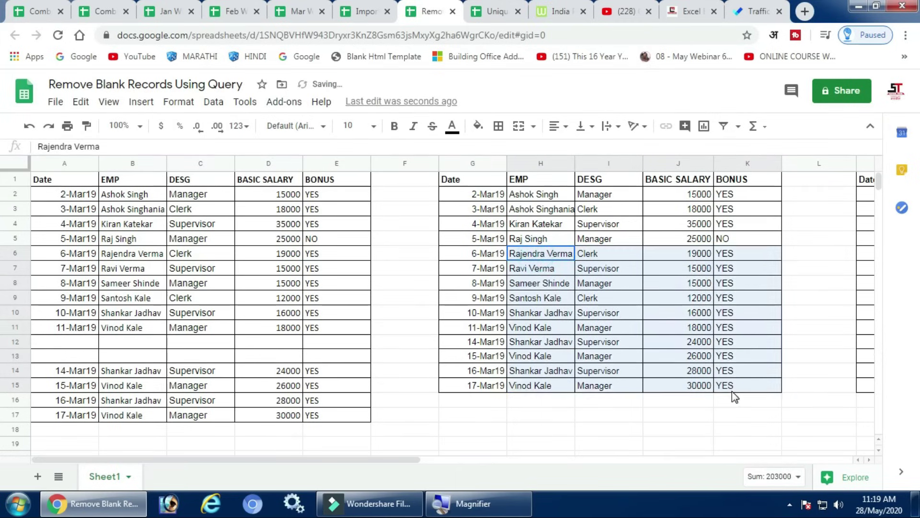
pyautogui.click(562, 299)
# - Check the QUERY formula in G1, then delete it
pyautogui.click(472, 180)
pyautogui.doubleClick(474, 180)
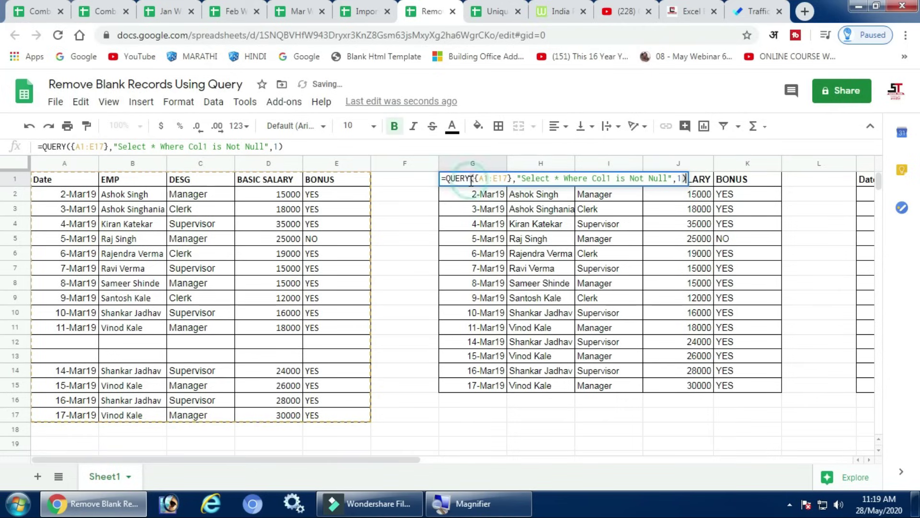
pyautogui.press('Escape')
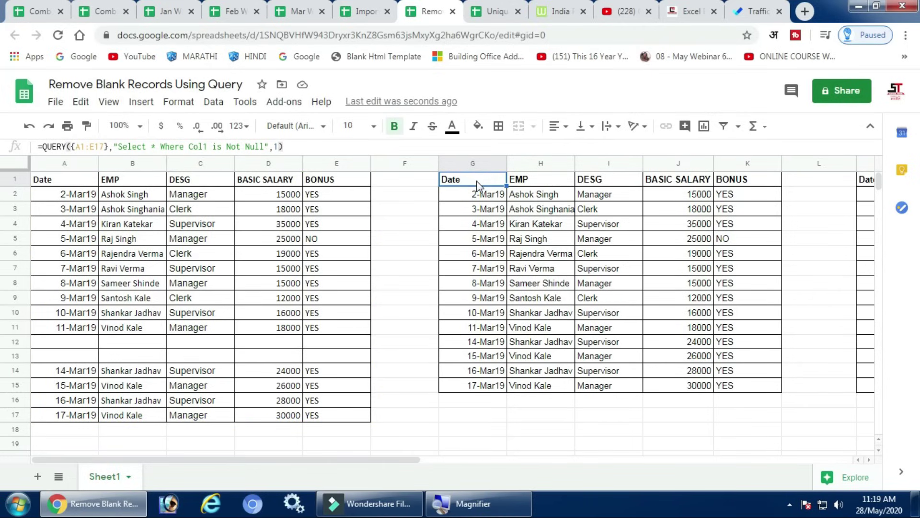
pyautogui.press('Delete')
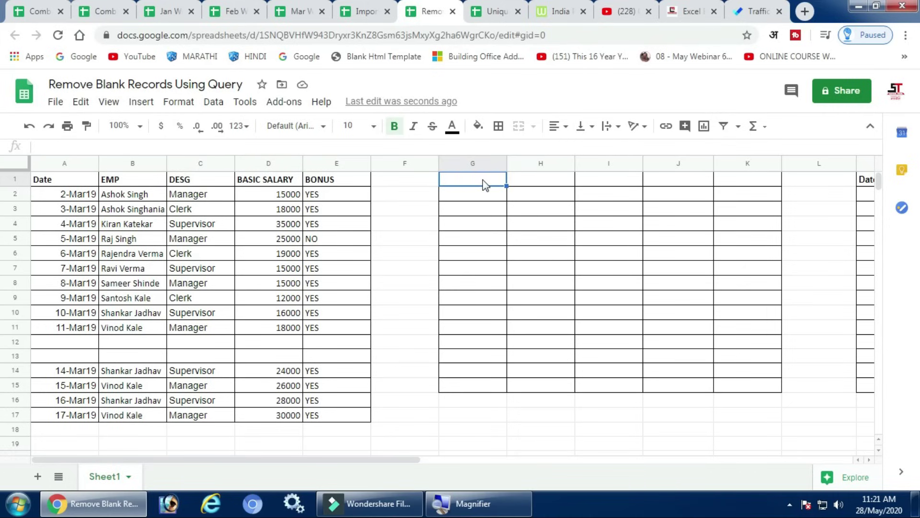
# - Inspect the emptied output area G1:K15 and the source employee table A1:E17
pyautogui.moveTo(482, 180); pyautogui.dragTo(744, 394)
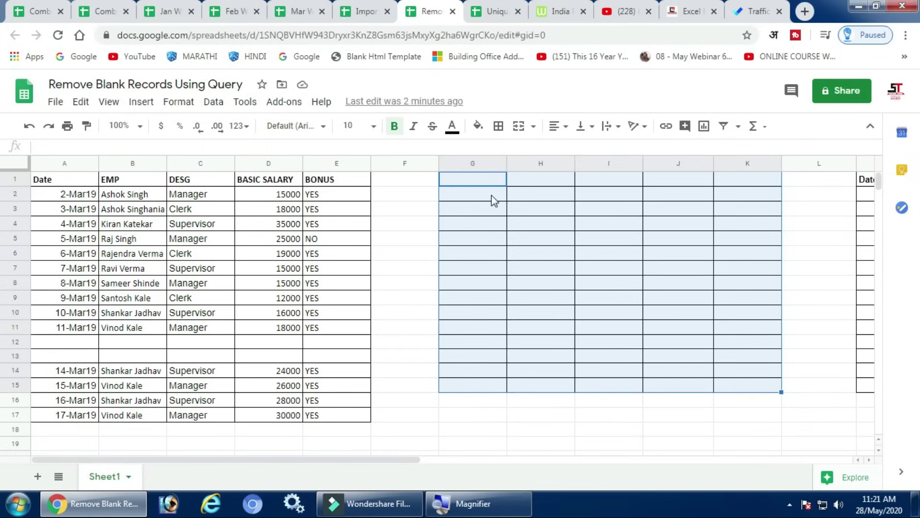
pyautogui.click(489, 183)
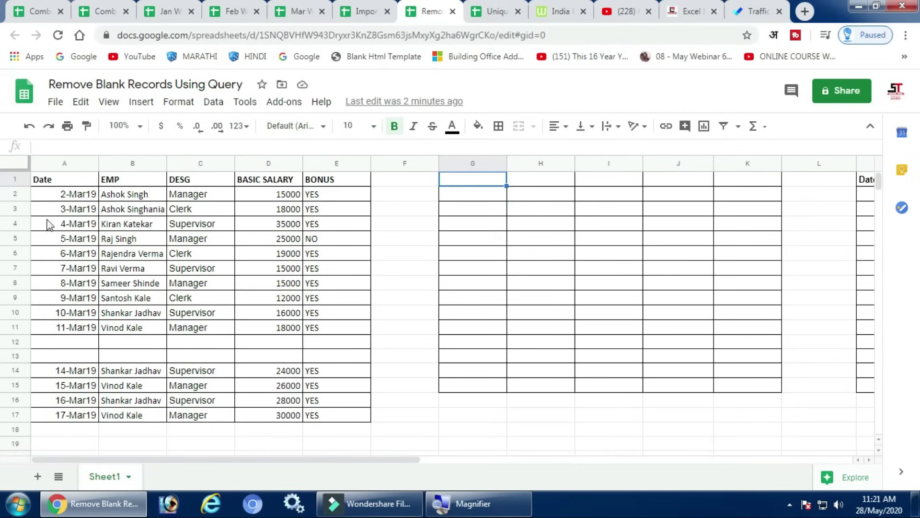
pyautogui.moveTo(76, 184); pyautogui.dragTo(298, 418)
pyautogui.moveTo(337, 415); pyautogui.dragTo(337, 416)
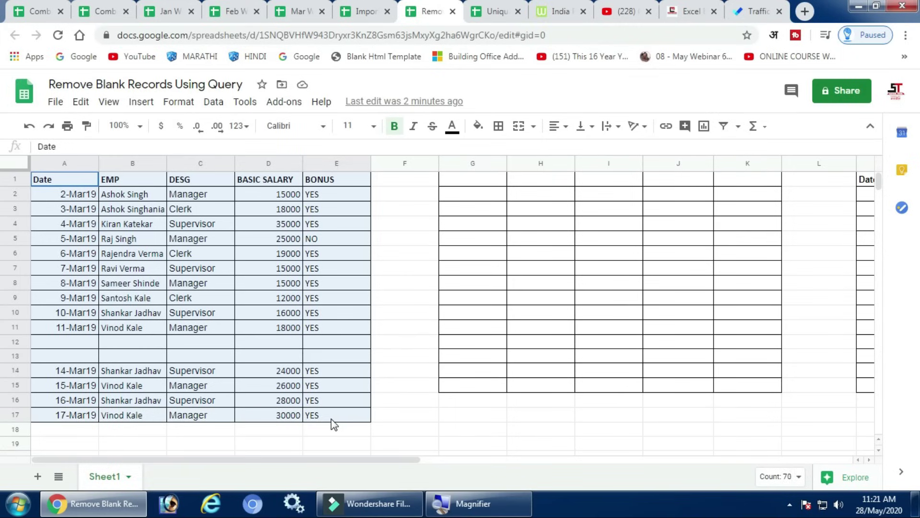
pyautogui.click(81, 271)
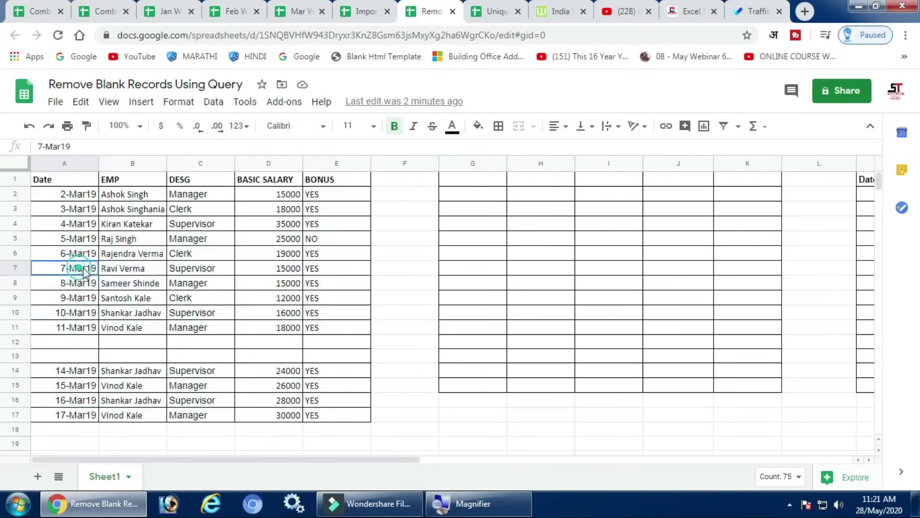
pyautogui.press('Right')
pyautogui.press('Right')
pyautogui.press('Right')
pyautogui.press('Right')
pyautogui.click(211, 285)
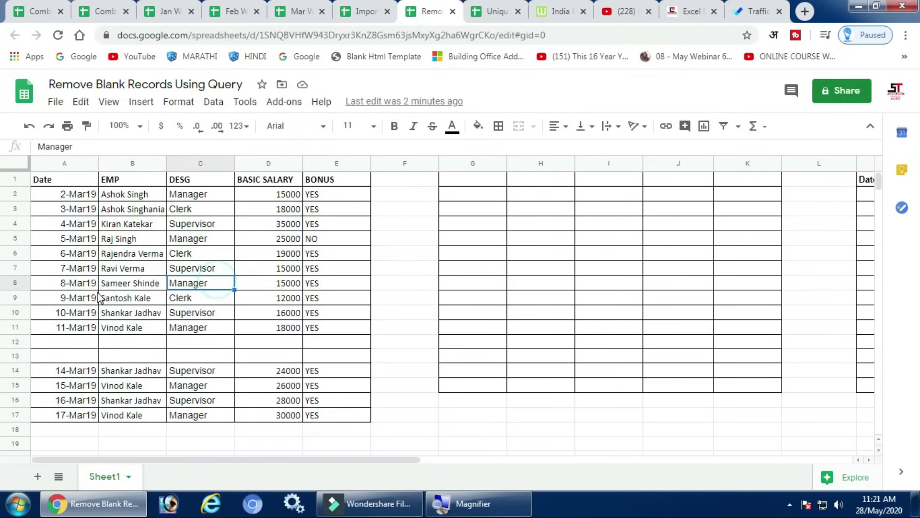
# - Remove the stray 'eer' text accidentally entered in cell I8
pyautogui.click(532, 326)
pyautogui.moveTo(486, 179); pyautogui.dragTo(551, 240)
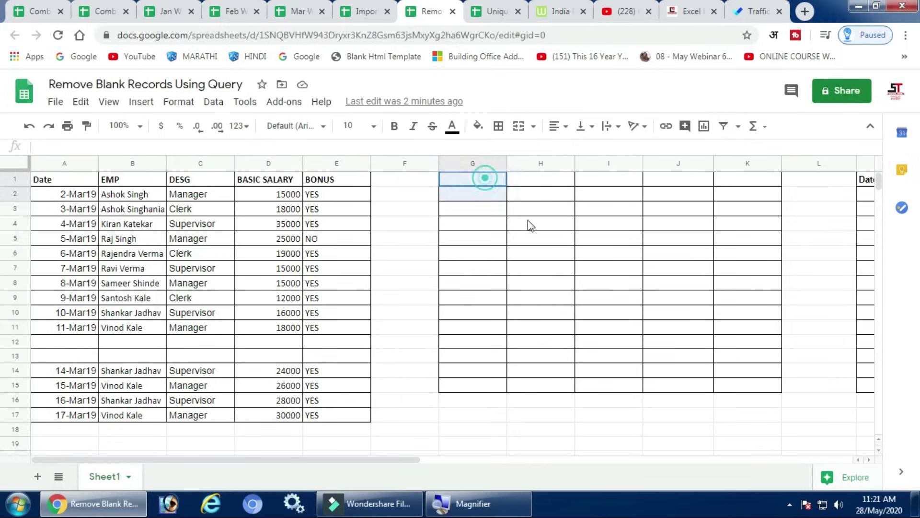
pyautogui.click(626, 286)
pyautogui.write('eer')
pyautogui.click(598, 346)
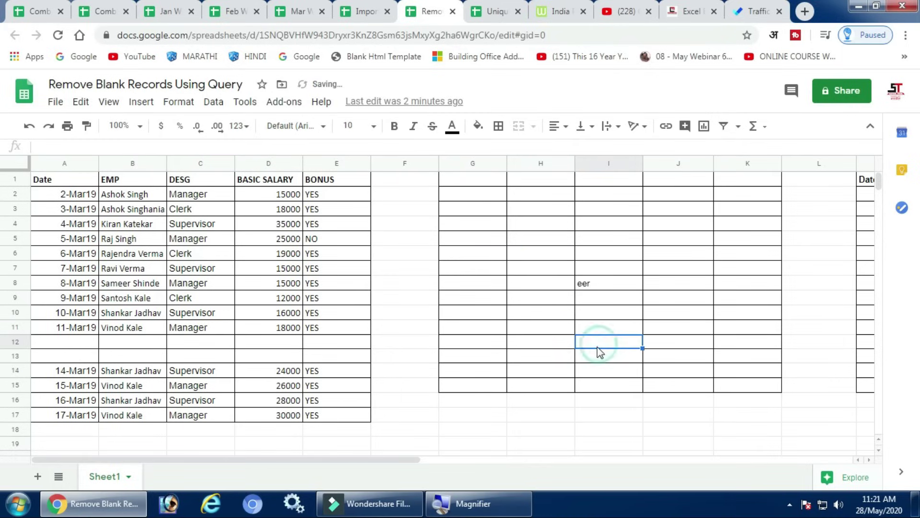
pyautogui.click(597, 282)
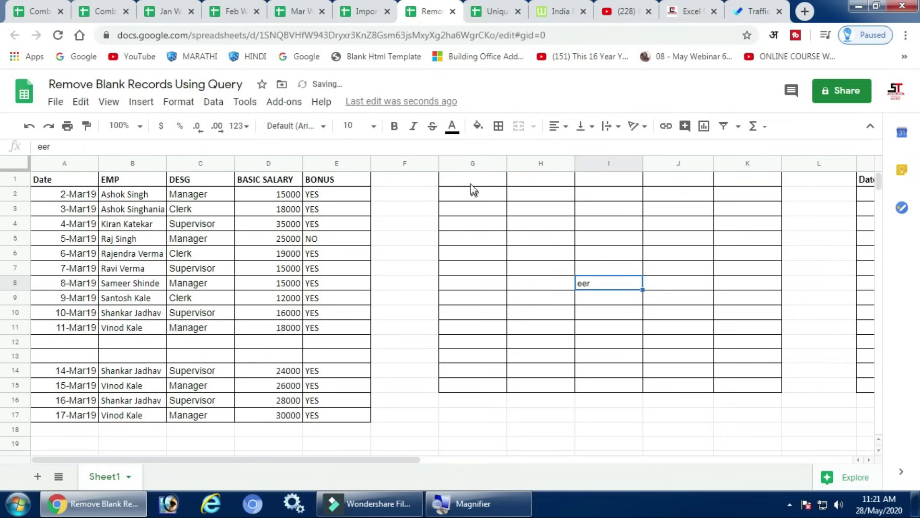
pyautogui.click(464, 181)
pyautogui.click(604, 286)
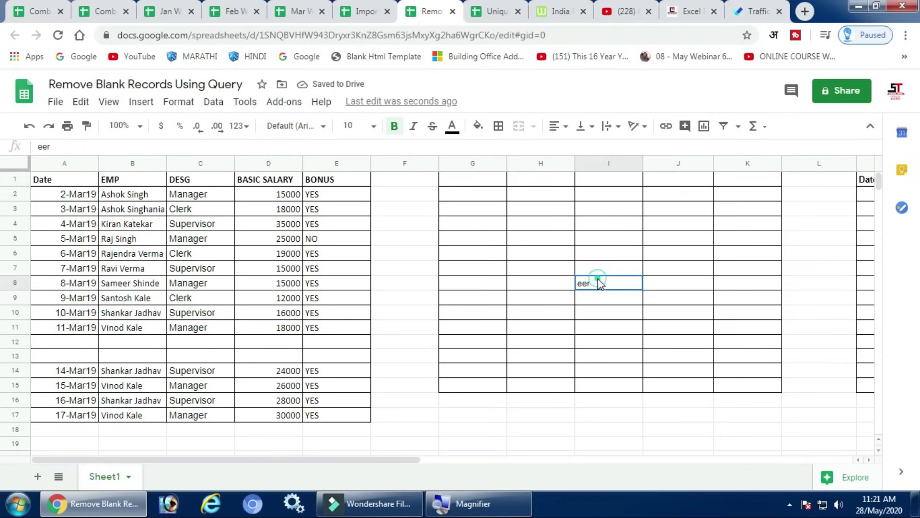
pyautogui.press('Delete')
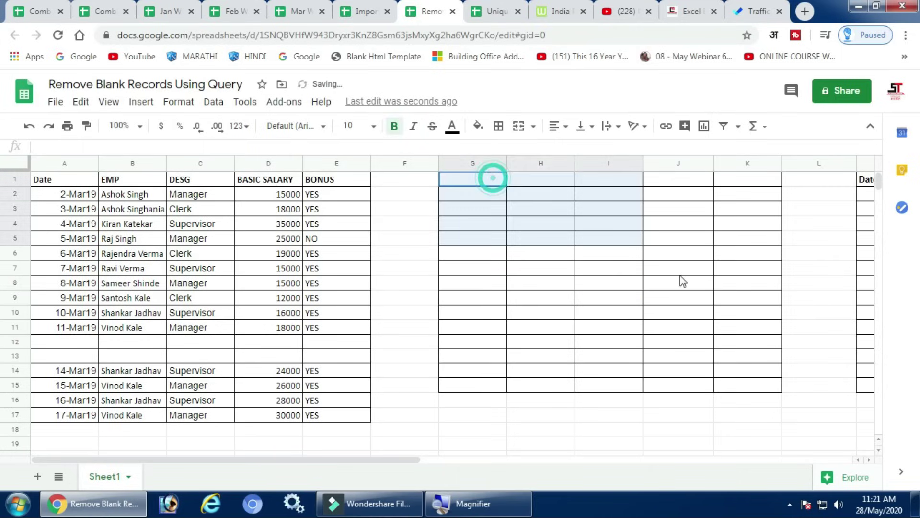
# - Undo to restore the QUERY result in G1 and review its formula unchanged
pyautogui.moveTo(494, 179); pyautogui.dragTo(735, 373)
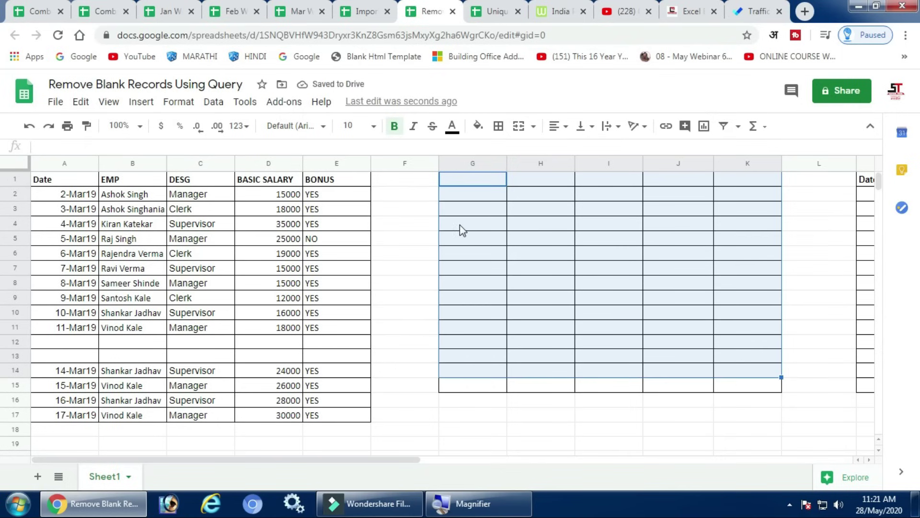
pyautogui.hotkey('ctrl', 'z')
pyautogui.hotkey('ctrl', 'z')
pyautogui.hotkey('ctrl', 'z')
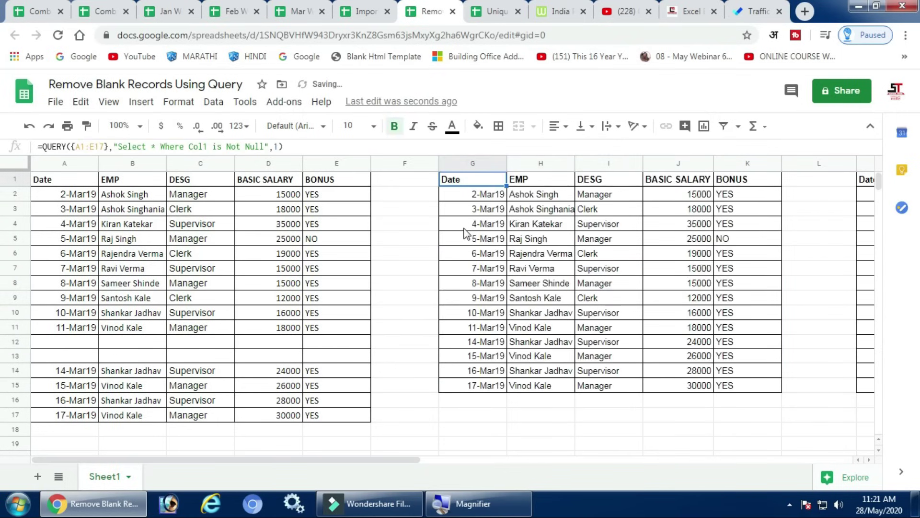
pyautogui.click(513, 269)
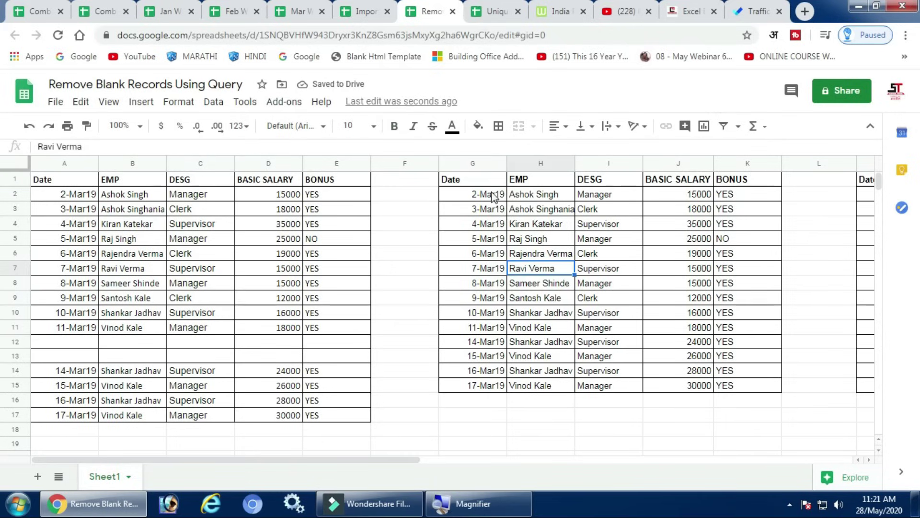
pyautogui.click(532, 238)
pyautogui.click(472, 184)
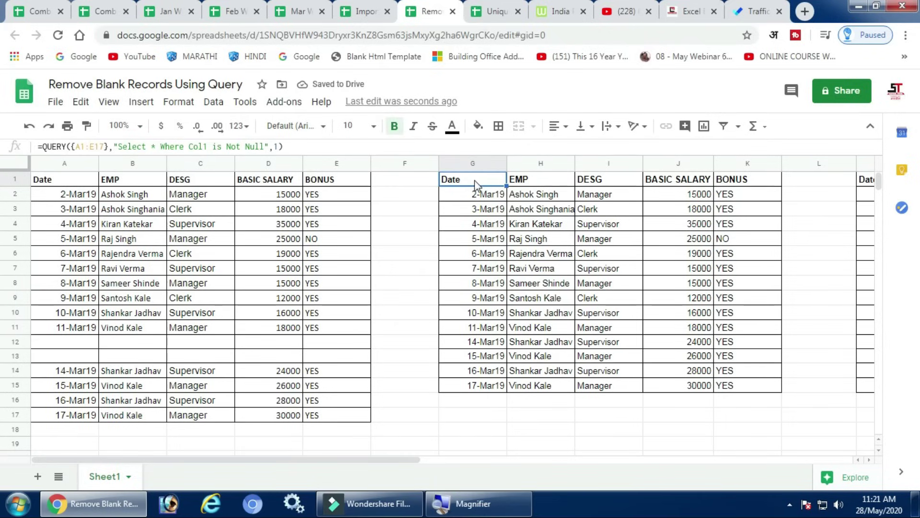
pyautogui.doubleClick(476, 180)
pyautogui.press('Escape')
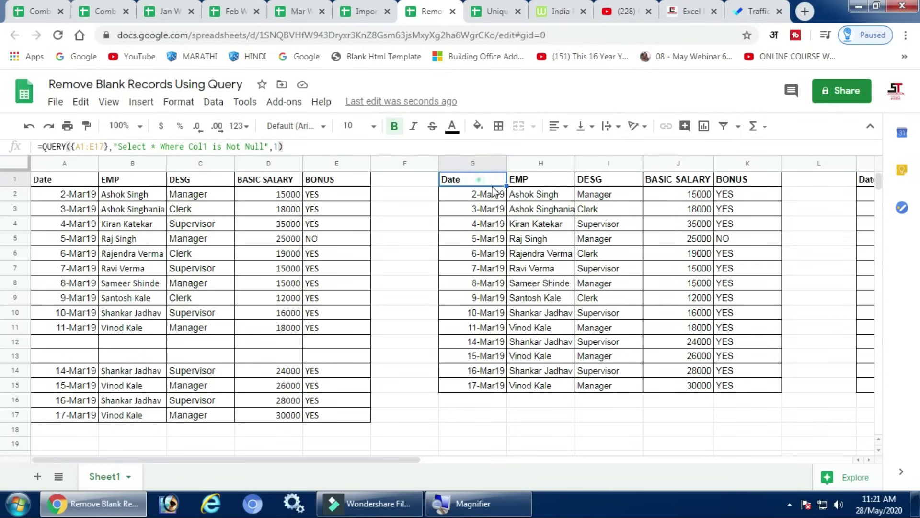
# - Highlight the QUERY result G1:K15 and the blank rows in the source table
pyautogui.moveTo(494, 191); pyautogui.dragTo(729, 386)
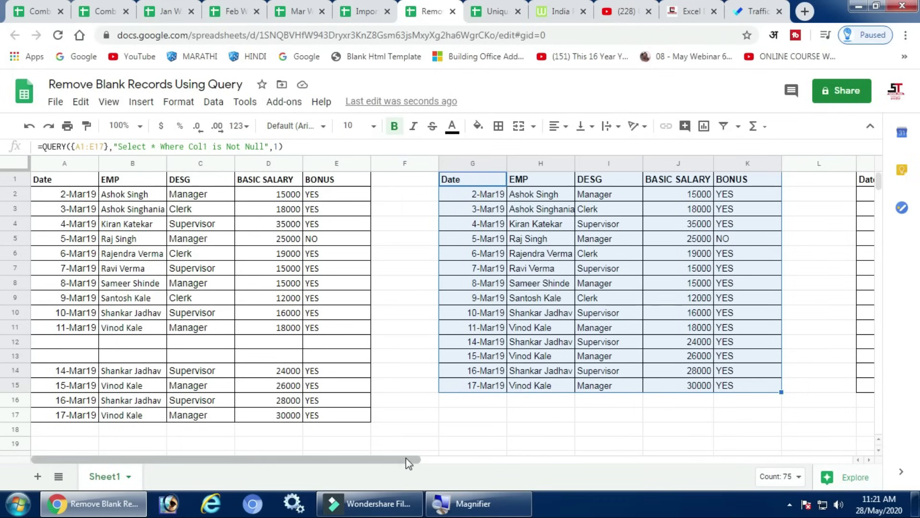
pyautogui.moveTo(67, 341); pyautogui.dragTo(354, 373)
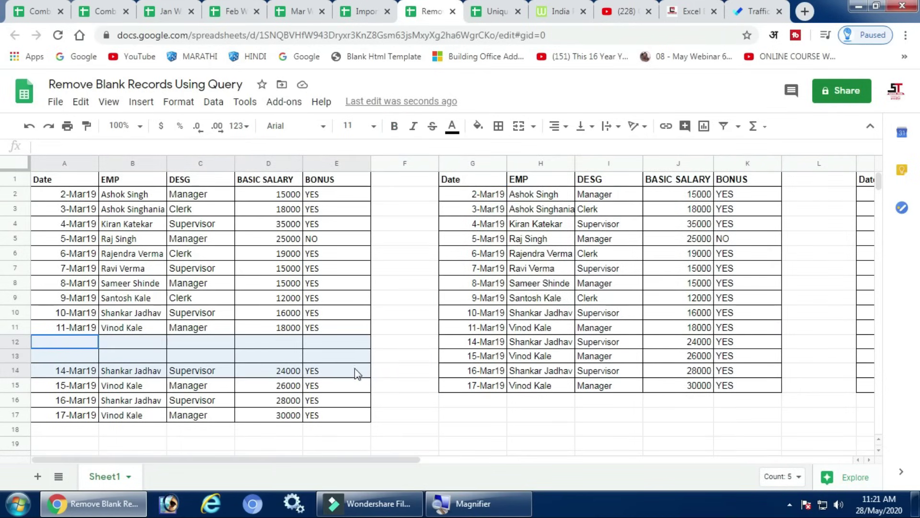
pyautogui.moveTo(387, 460); pyautogui.dragTo(589, 460)
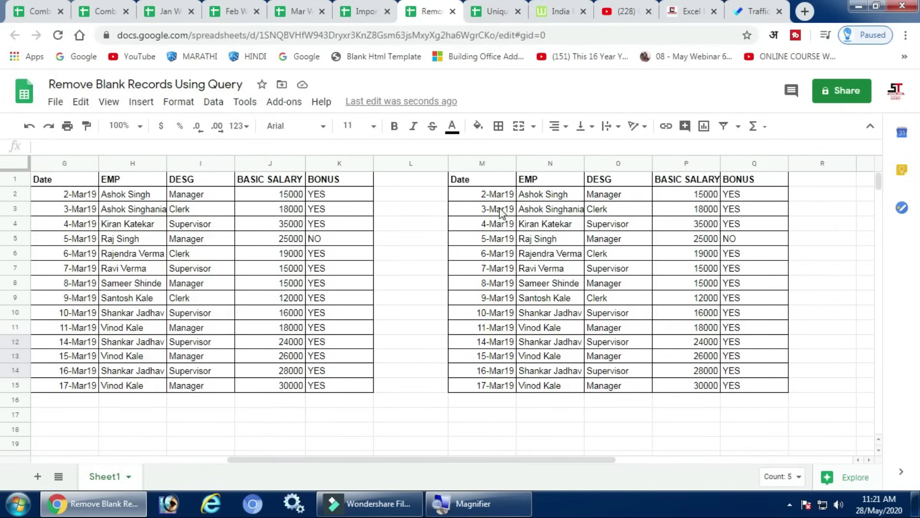
# - Show the FILTER formula in M1 and unfreeze the sheet's top rows
pyautogui.click(498, 200)
pyautogui.click(492, 180)
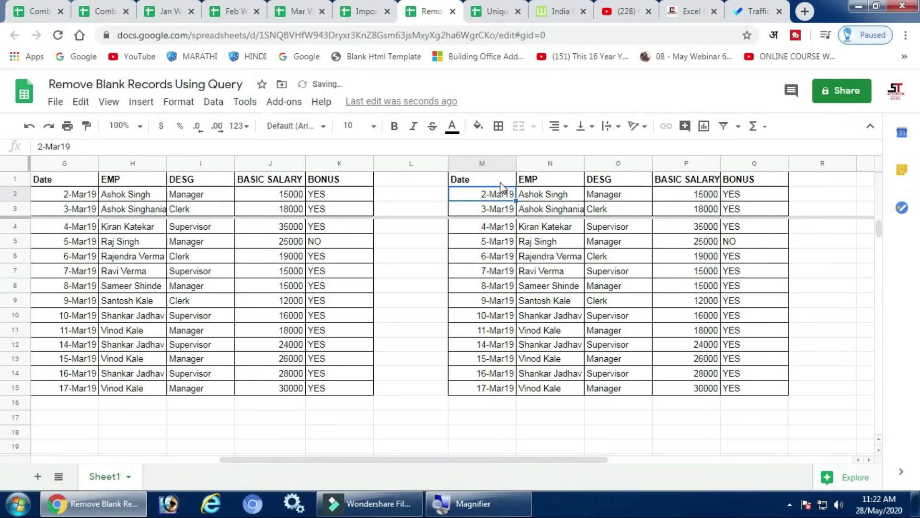
pyautogui.moveTo(445, 225)
pyautogui.mouseDown()
pyautogui.moveTo(444, 173)
pyautogui.moveTo(767, 370)
pyautogui.mouseUp()
pyautogui.click(468, 180)
# - Clear the old FILTER result and start =FILTER(A1:E17, in M1
pyautogui.press('Delete')
pyautogui.click(491, 180)
pyautogui.write('=filter')
pyautogui.press('Tab')
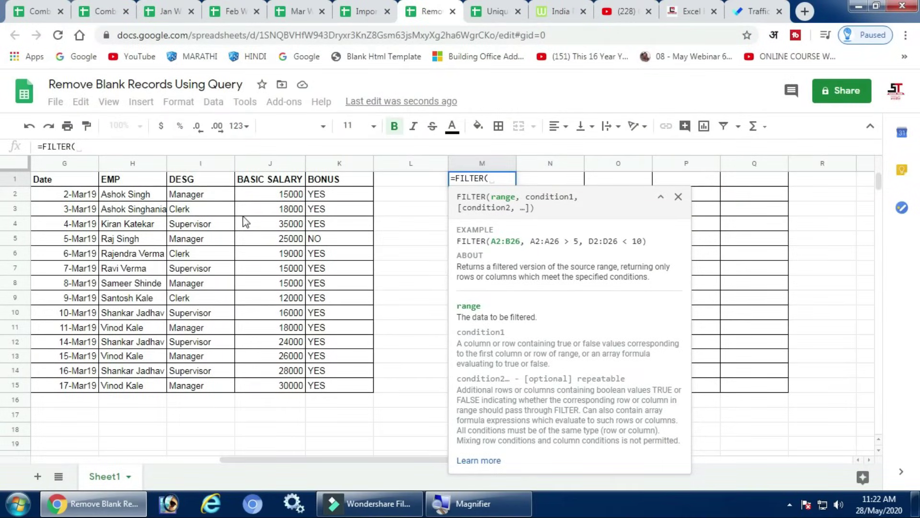
pyautogui.moveTo(246, 211); pyautogui.dragTo(19, 210)
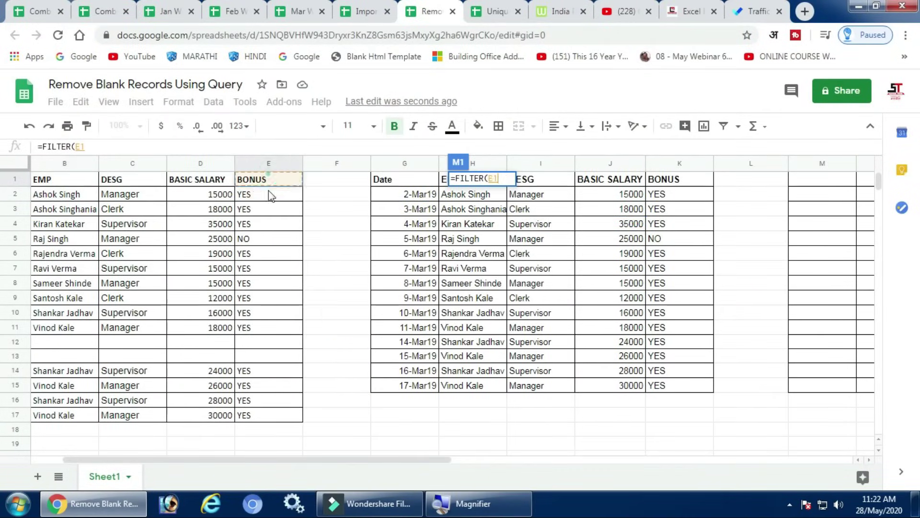
pyautogui.moveTo(269, 180); pyautogui.dragTo(3, 415)
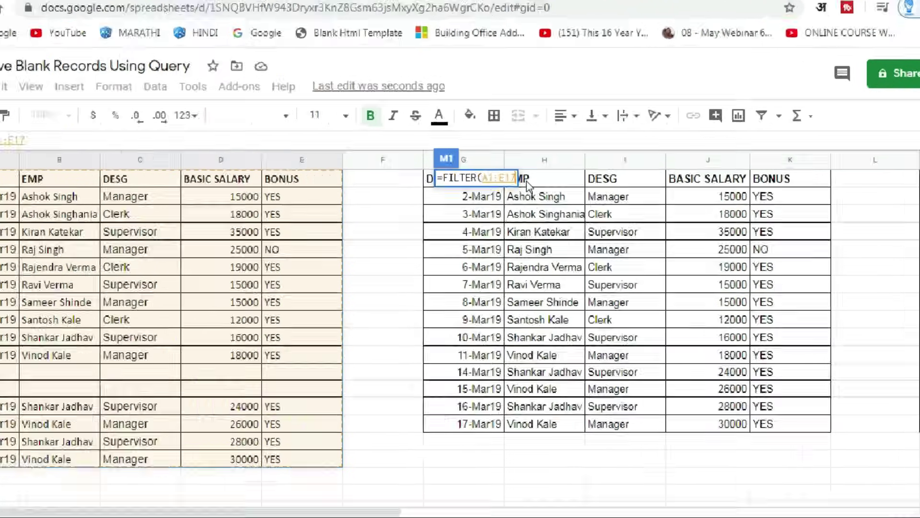
pyautogui.write(',')
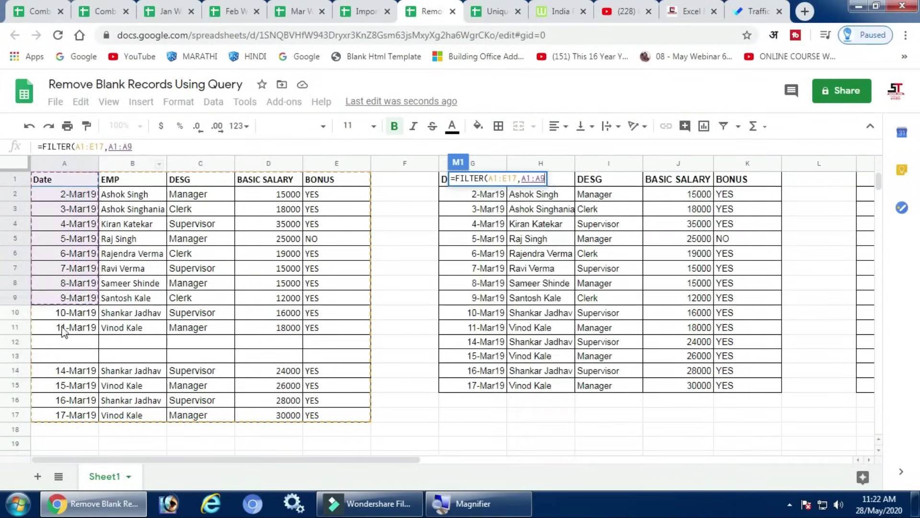
# - Add the not-blank condition A1:A17<>"" to the FILTER formula
pyautogui.moveTo(68, 180); pyautogui.dragTo(67, 407)
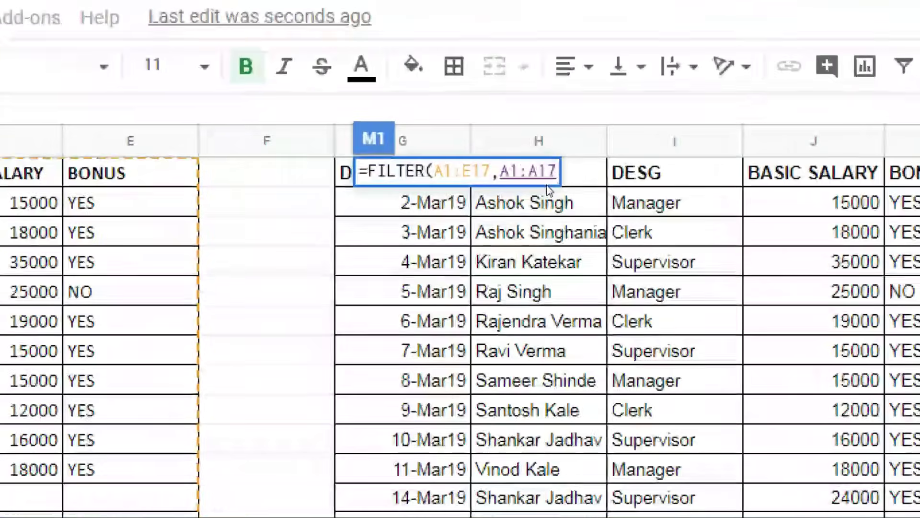
pyautogui.write('<>')
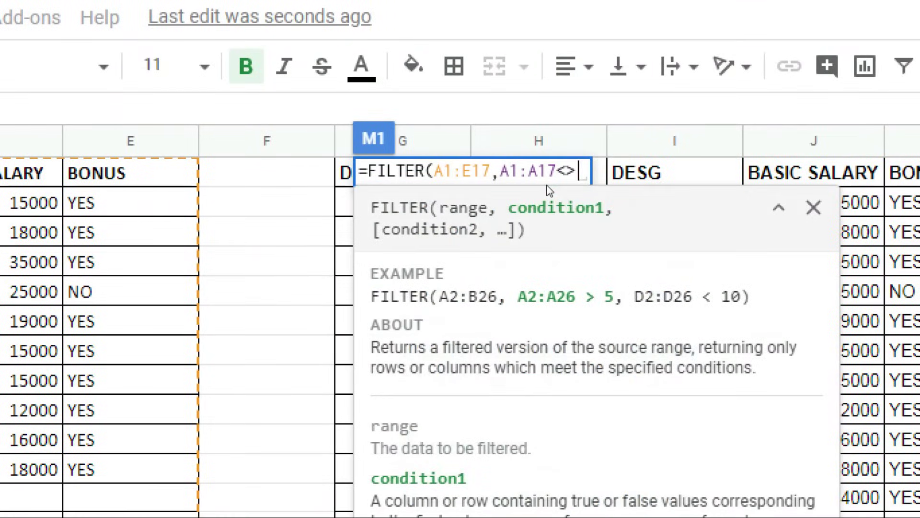
pyautogui.write('""')
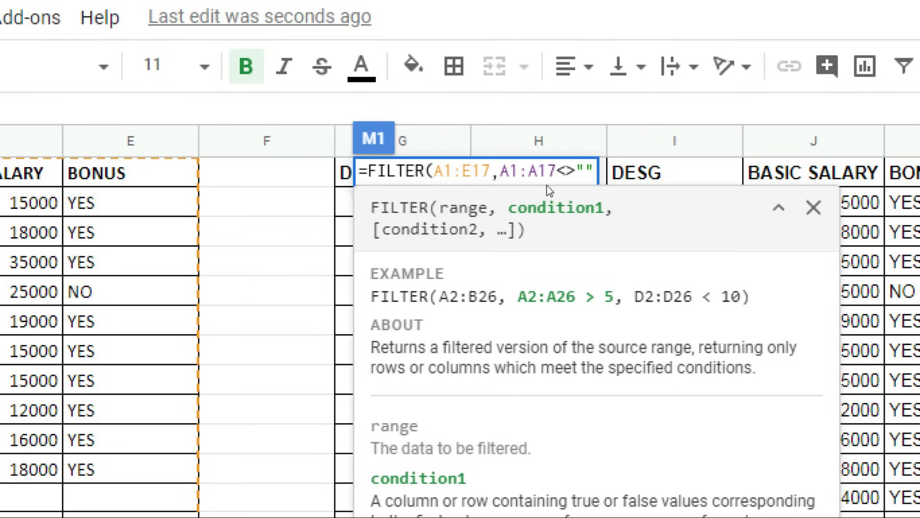
pyautogui.press('BackSpace')
pyautogui.press('BackSpace')
pyautogui.press('BackSpace')
pyautogui.press('BackSpace')
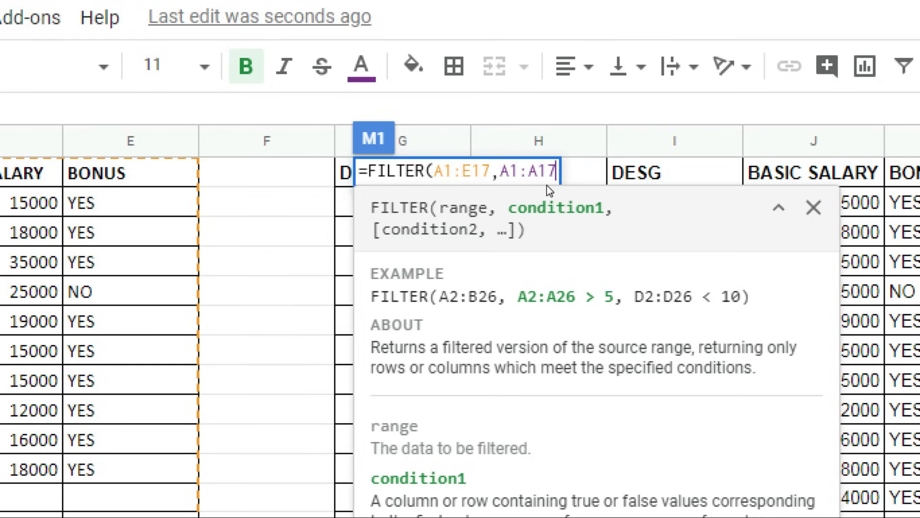
pyautogui.write('<')
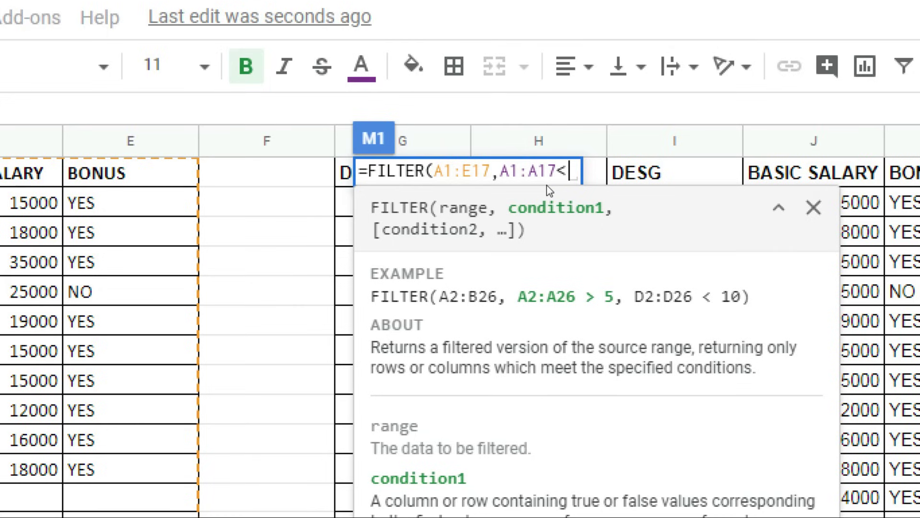
pyautogui.write('>')
pyautogui.press('BackSpace')
pyautogui.press('BackSpace')
pyautogui.write('<>')
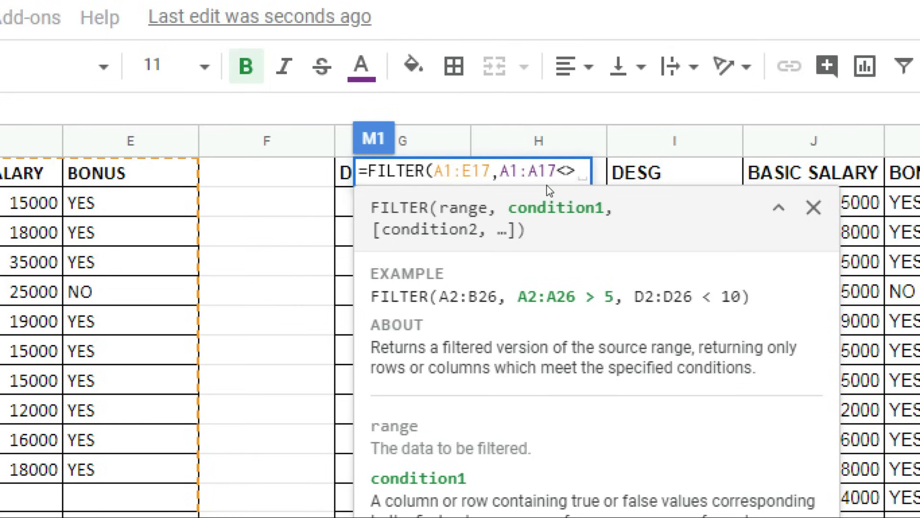
pyautogui.write('""')
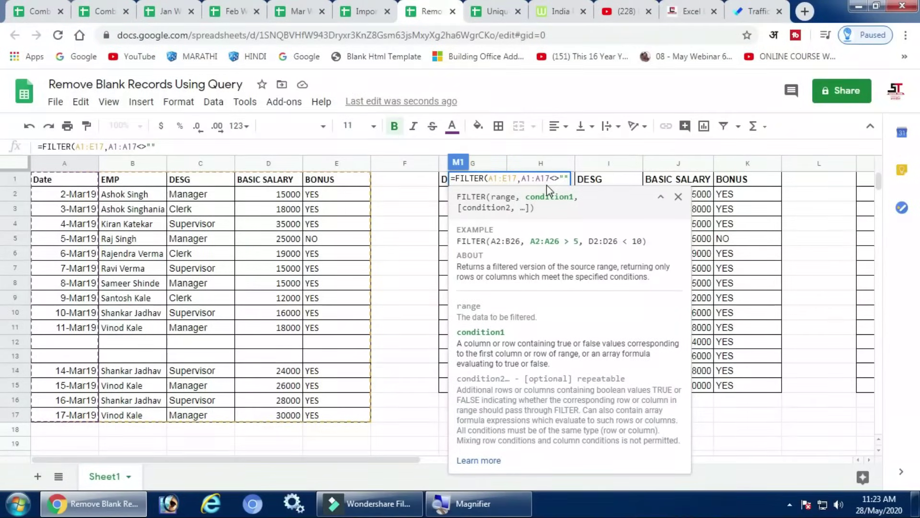
# - Commit =FILTER(A1:E17,A1:A17<>"") in M1 and step through the filtered results
pyautogui.write(')')
pyautogui.press('Return')
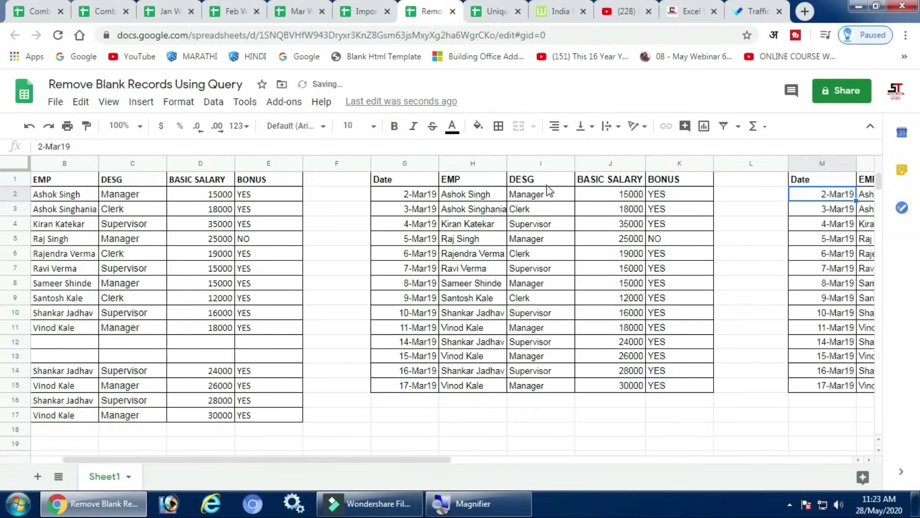
pyautogui.press('Right')
pyautogui.press('Right')
pyautogui.press('Left')
pyautogui.press('Left')
pyautogui.press('Down')
pyautogui.press('Down')
pyautogui.press('Down')
pyautogui.press('Down')
pyautogui.press('Down')
pyautogui.press('Down')
pyautogui.press('Down')
pyautogui.press('Down')
pyautogui.press('Down')
pyautogui.press('Up')
pyautogui.press('Up')
pyautogui.press('Up')
pyautogui.press('Up')
pyautogui.press('Up')
pyautogui.press('Up')
pyautogui.press('Up')
pyautogui.press('Up')
pyautogui.press('Up')
pyautogui.press('Up')
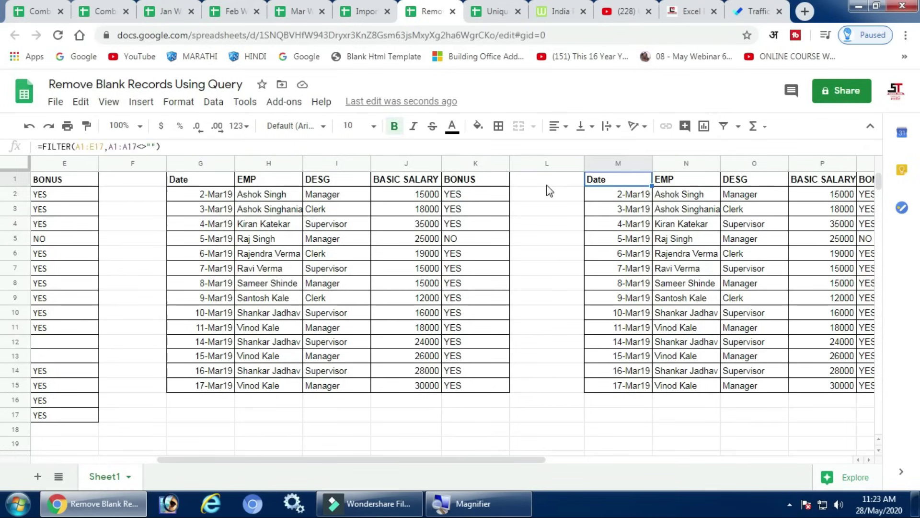
# - Review M1's formula and its condition range A1:A17 without changes, then return to A1
pyautogui.press('F2')
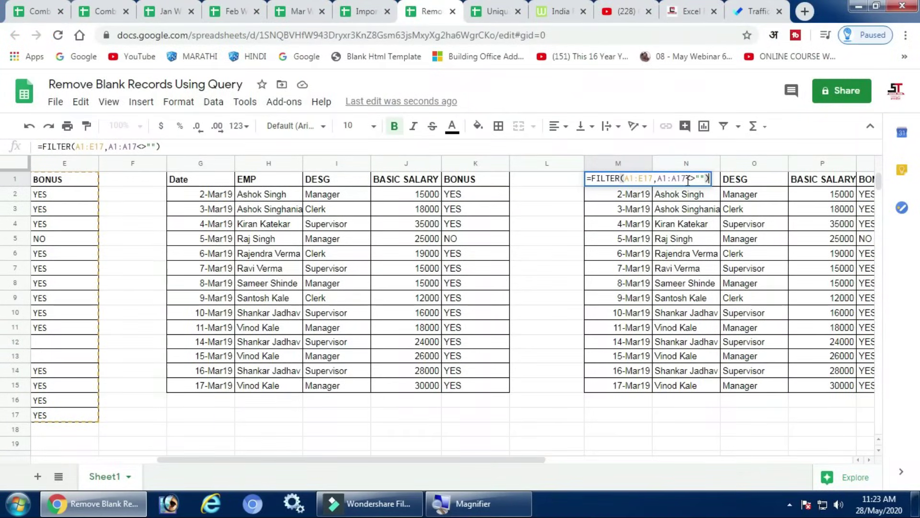
pyautogui.moveTo(687, 179); pyautogui.dragTo(658, 179)
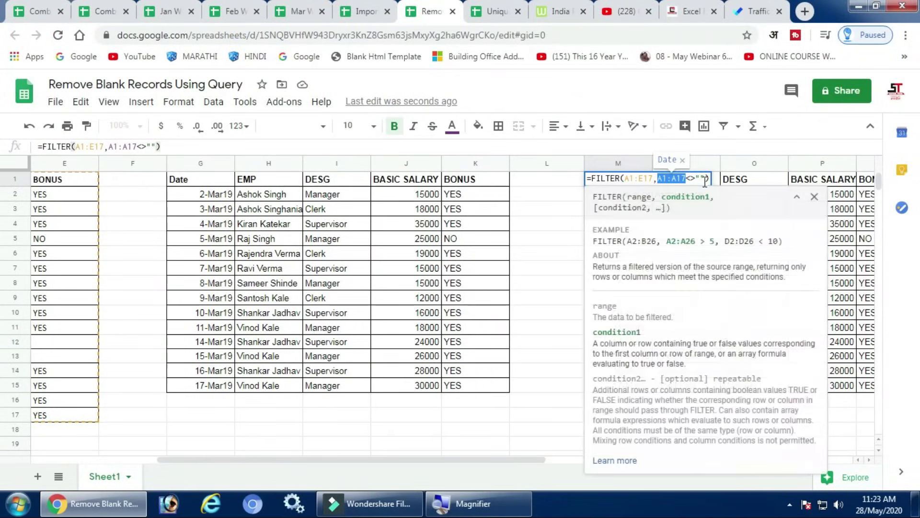
pyautogui.press('Escape')
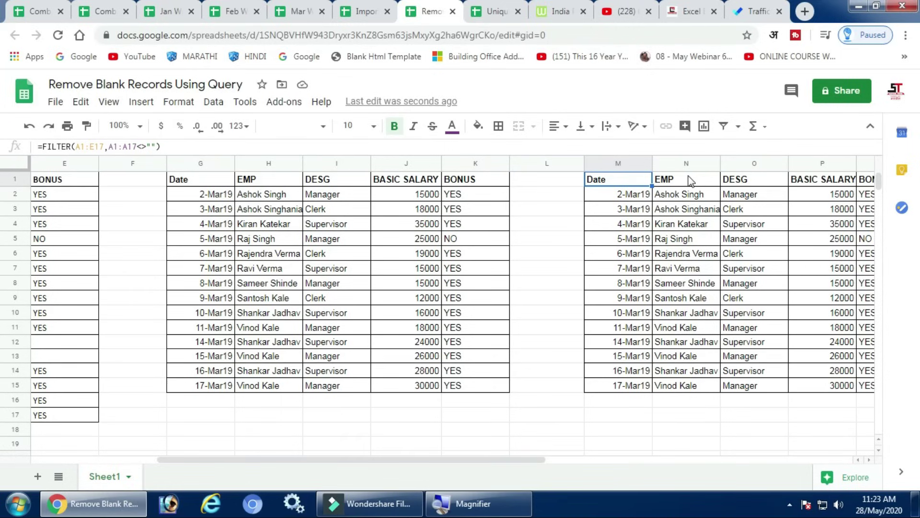
pyautogui.press('Left')
pyautogui.press('Left')
pyautogui.press('Left')
pyautogui.press('Left')
pyautogui.press('Left')
pyautogui.press('Left')
pyautogui.press('Left')
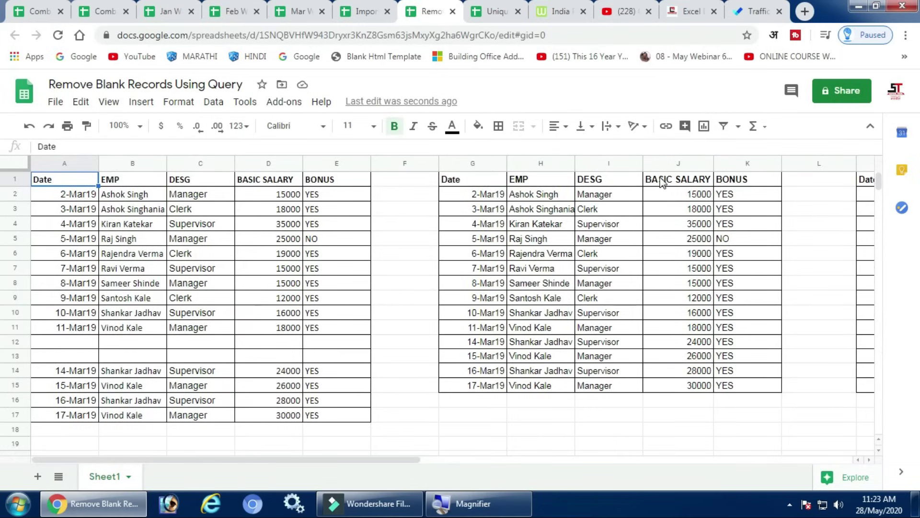
# - Switch to the Unique Formula spreadsheet and select the existing unique result G1:K11
pyautogui.click(496, 11)
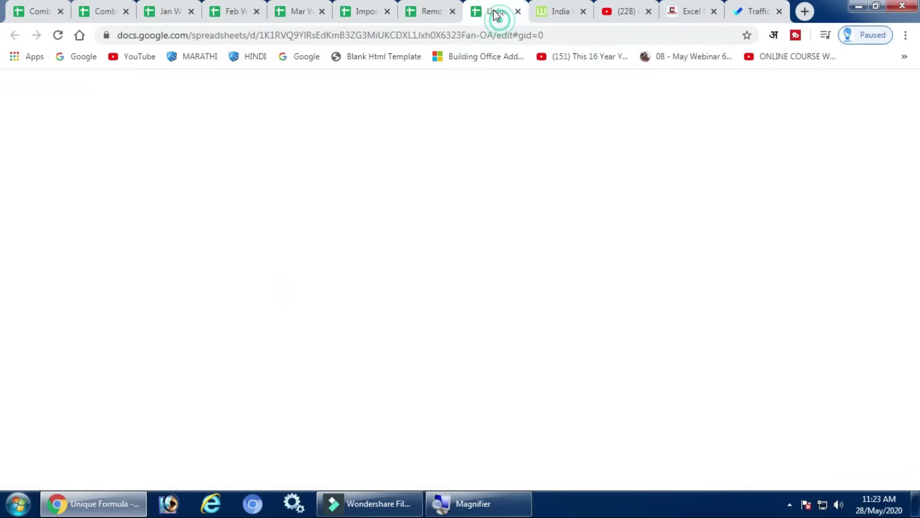
pyautogui.click(417, 240)
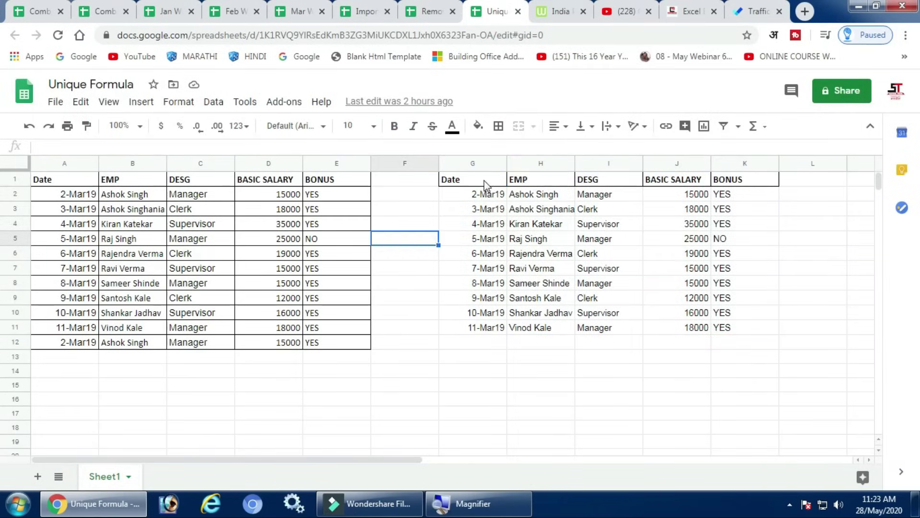
pyautogui.moveTo(485, 182); pyautogui.dragTo(741, 338)
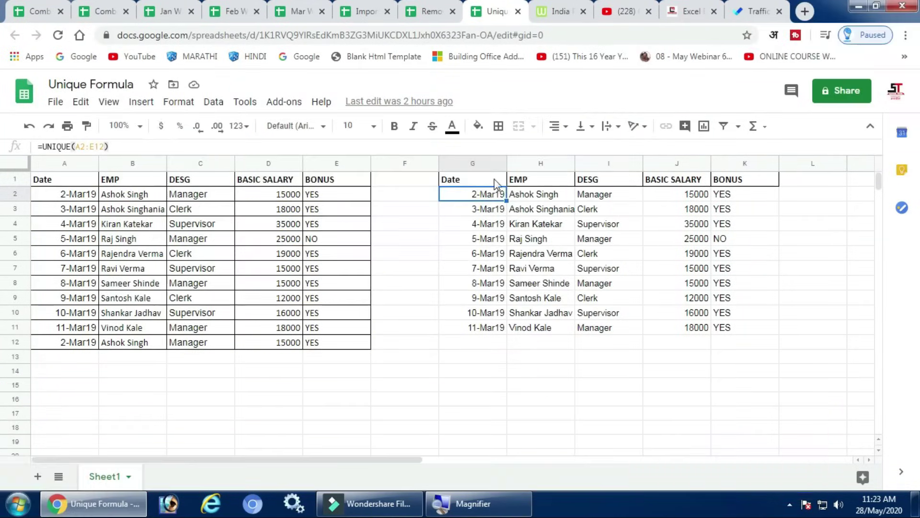
# - Paste a copy of the 11-Mar19 record from row 11 into row 13
pyautogui.moveTo(73, 195)
pyautogui.mouseDown()
pyautogui.moveTo(286, 206)
pyautogui.moveTo(329, 199)
pyautogui.mouseUp()
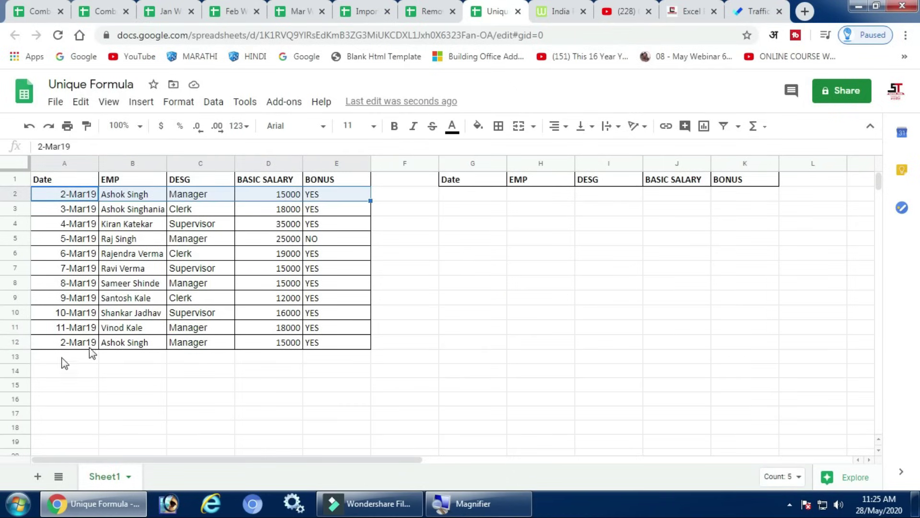
pyautogui.moveTo(48, 344); pyautogui.dragTo(354, 342)
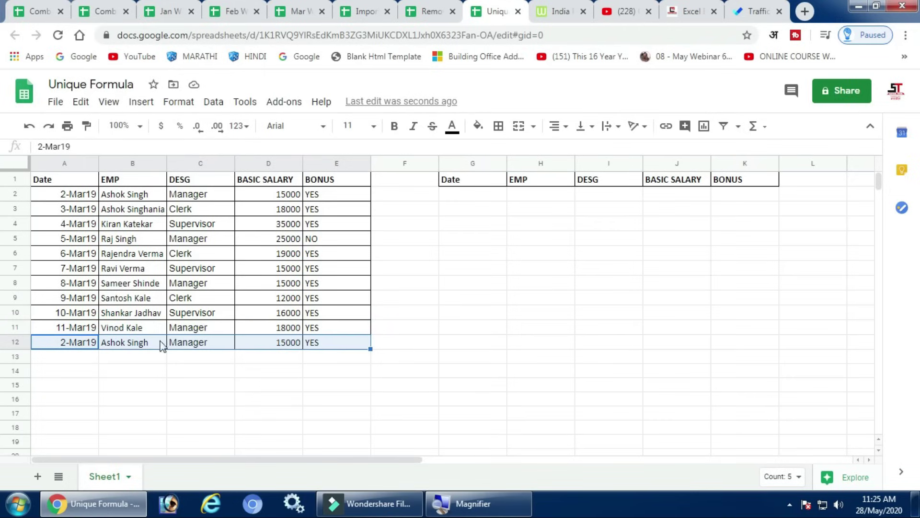
pyautogui.moveTo(61, 331); pyautogui.dragTo(341, 334)
pyautogui.hotkey('ctrl', 'c')
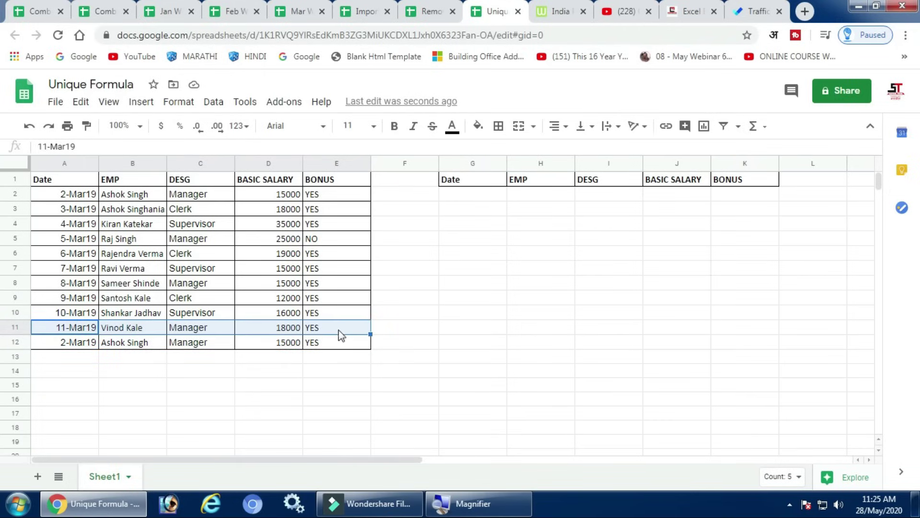
pyautogui.click(60, 357)
pyautogui.hotkey('ctrl', 'v')
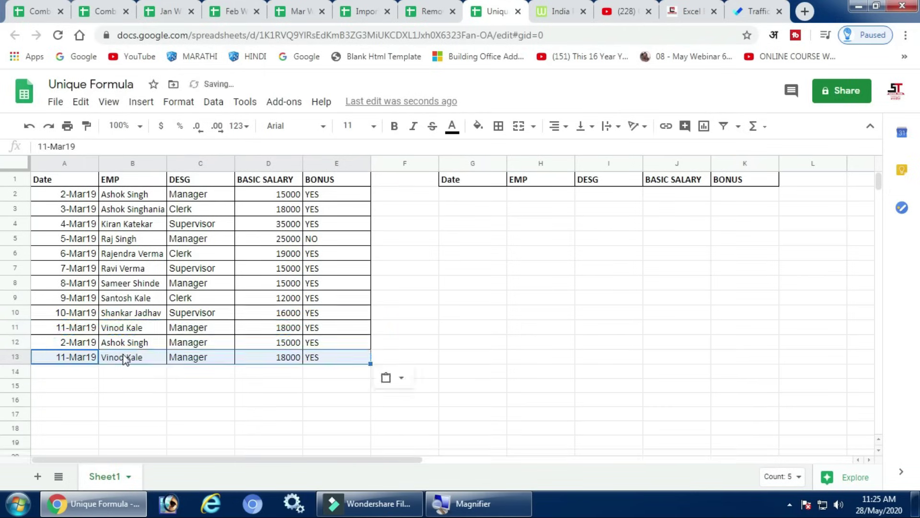
pyautogui.click(139, 331)
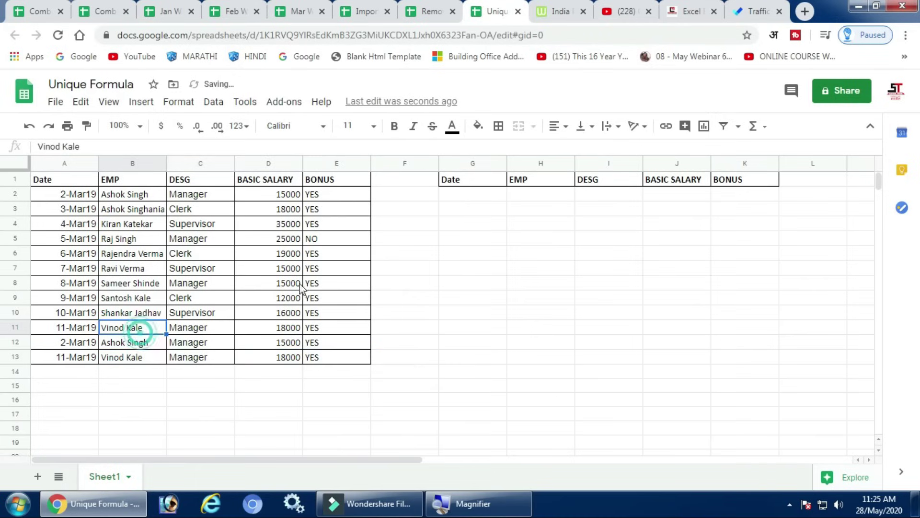
pyautogui.click(490, 196)
# - Enter =UNIQUE(A2:E13) in G2, listing ten distinct records in G2:K11
pyautogui.write('=UNIQUE(')
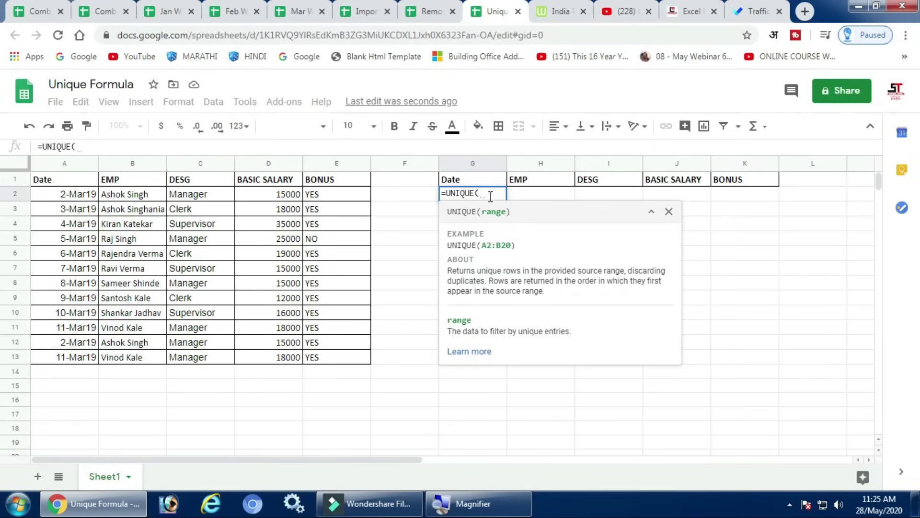
pyautogui.moveTo(79, 197); pyautogui.dragTo(360, 355)
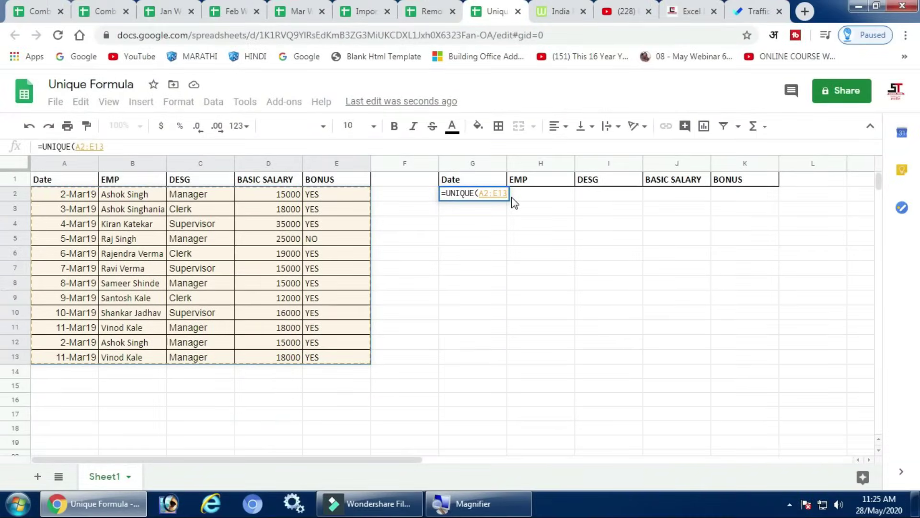
pyautogui.press('Return')
pyautogui.moveTo(481, 342)
pyautogui.mouseDown()
pyautogui.moveTo(475, 358)
pyautogui.moveTo(764, 360)
pyautogui.mouseUp()
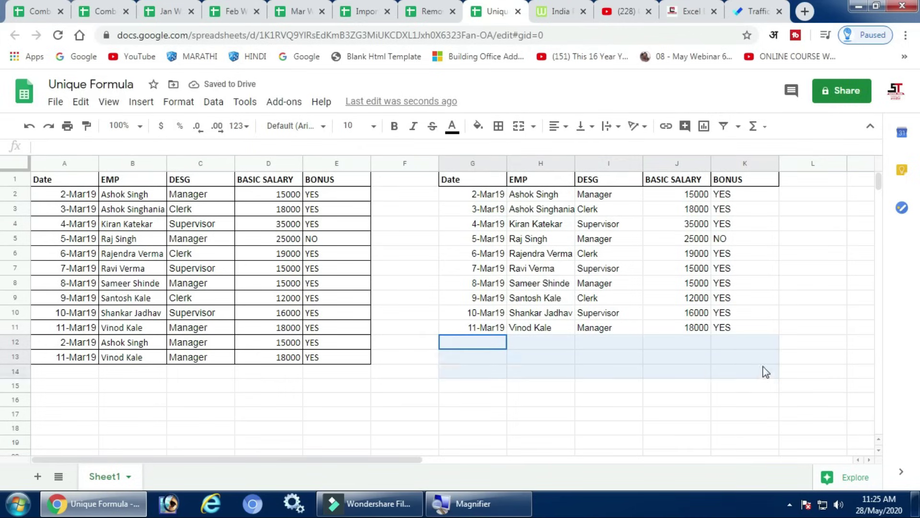
pyautogui.click(135, 357)
pyautogui.click(113, 325)
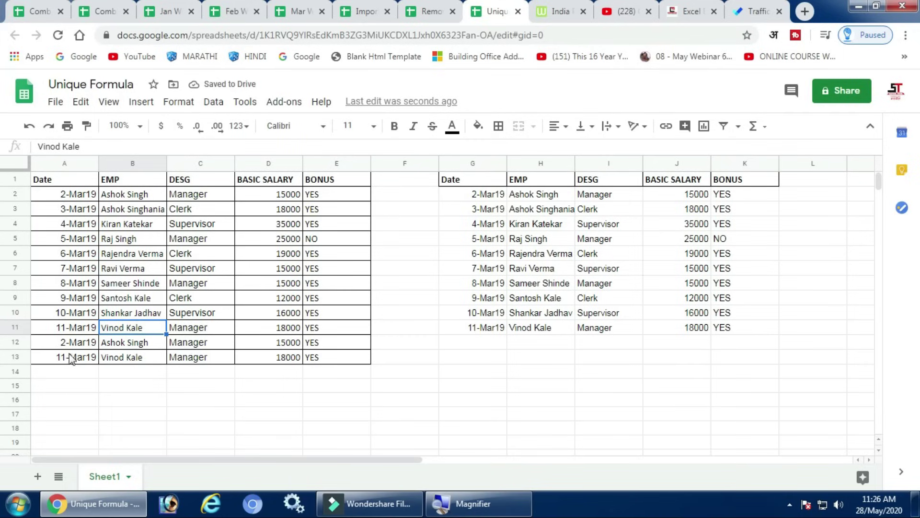
# - Shorten the duplicate employee's name in B13 by deleting the surname
pyautogui.moveTo(71, 359); pyautogui.dragTo(336, 369)
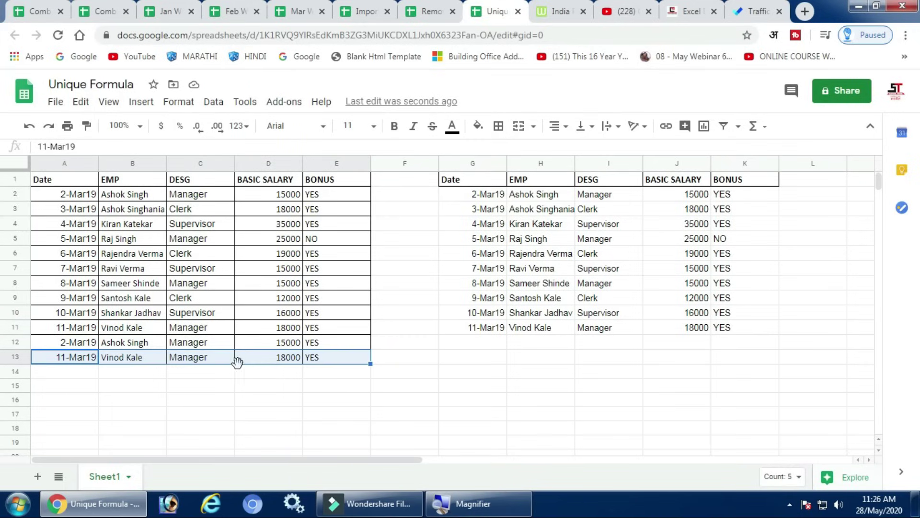
pyautogui.doubleClick(146, 357)
pyautogui.press('BackSpace')
pyautogui.press('BackSpace')
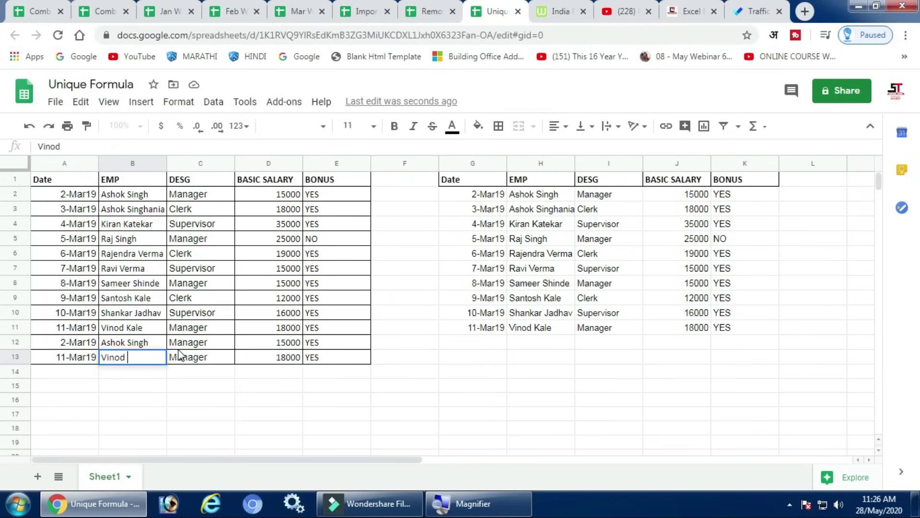
pyautogui.press('Return')
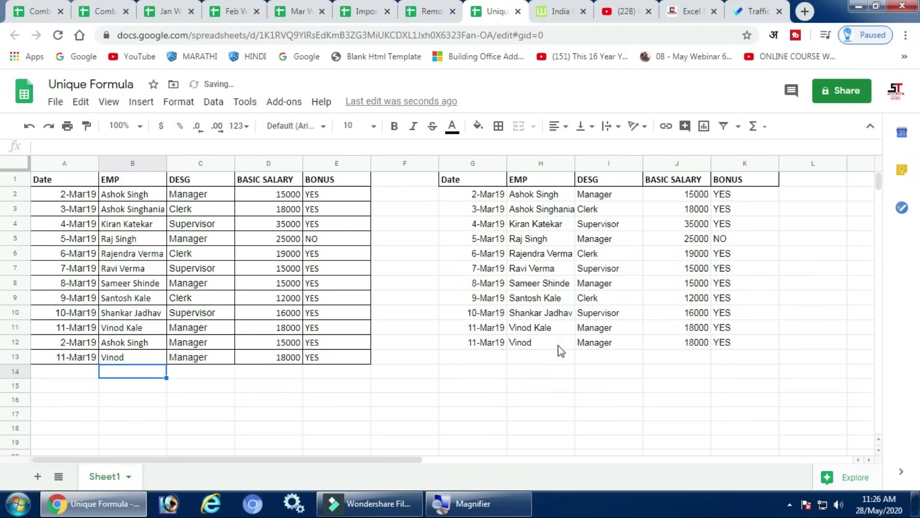
# - Check the new eleventh unique row dated 11-Mar19 with its designation, salary and bonus
pyautogui.click(559, 343)
pyautogui.click(626, 343)
pyautogui.click(702, 342)
pyautogui.click(732, 342)
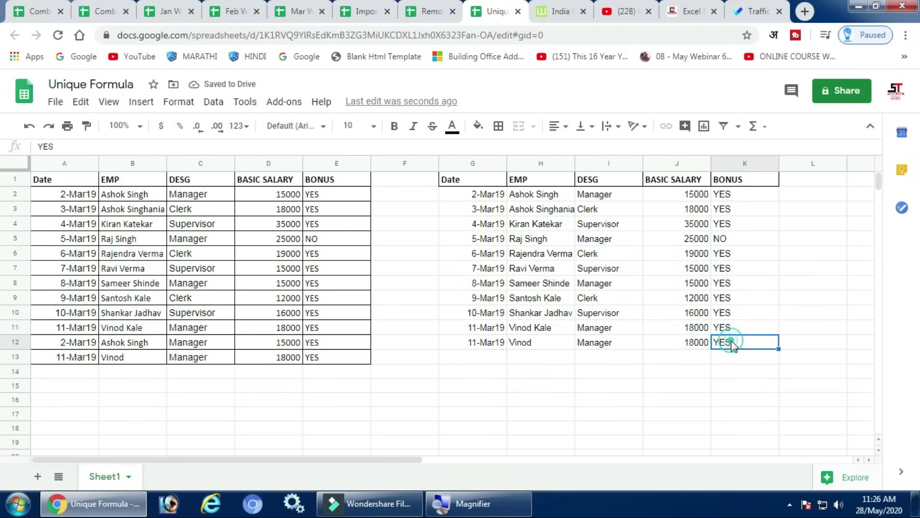
pyautogui.click(626, 345)
pyautogui.click(537, 345)
pyautogui.click(463, 344)
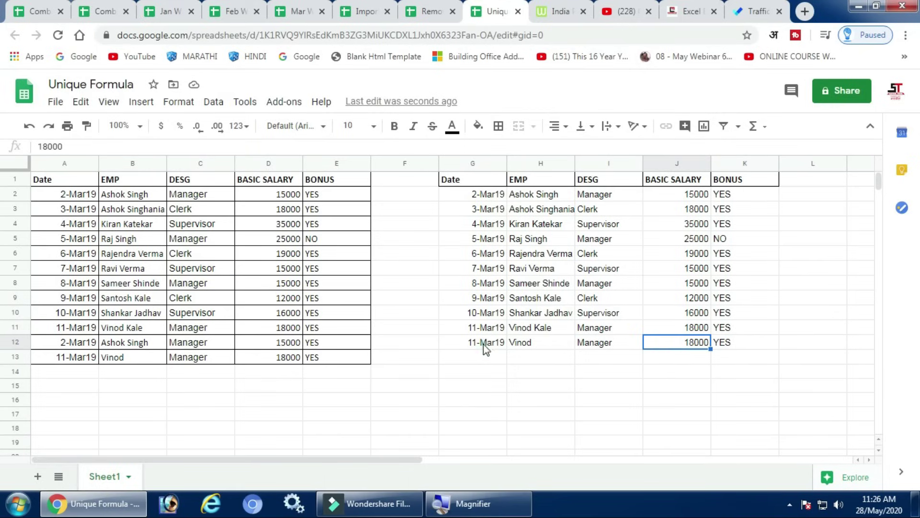
pyautogui.click(520, 343)
pyautogui.click(615, 346)
pyautogui.click(700, 342)
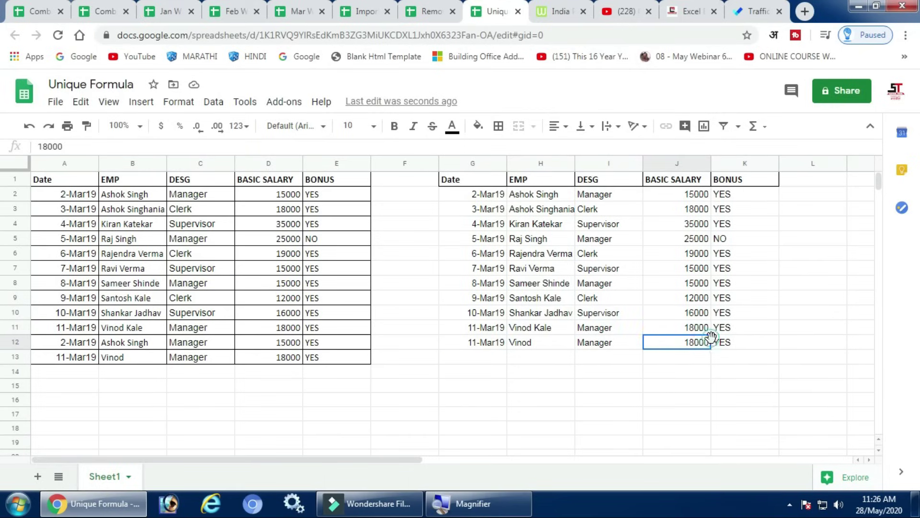
# - Compare the shortened B13 name with the original in B11, then select the whole employee table
pyautogui.click(132, 363)
pyautogui.doubleClick(133, 361)
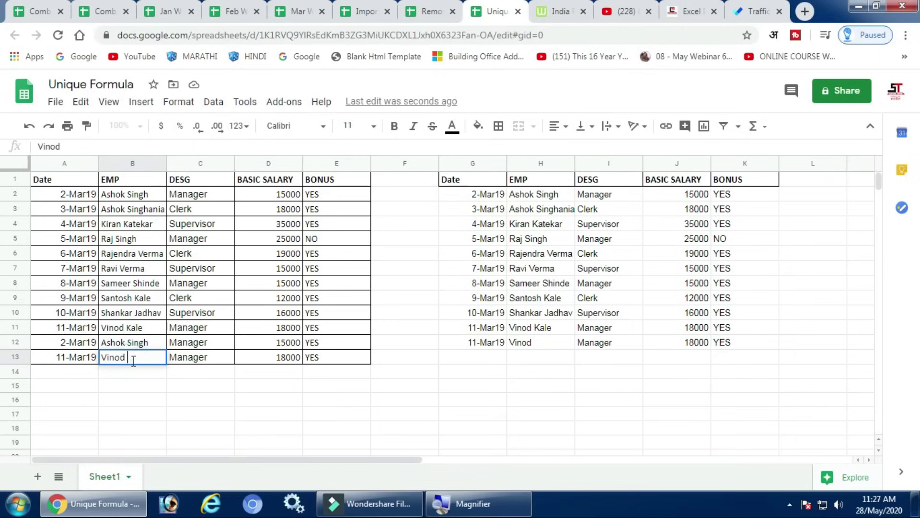
pyautogui.click(130, 330)
pyautogui.click(143, 360)
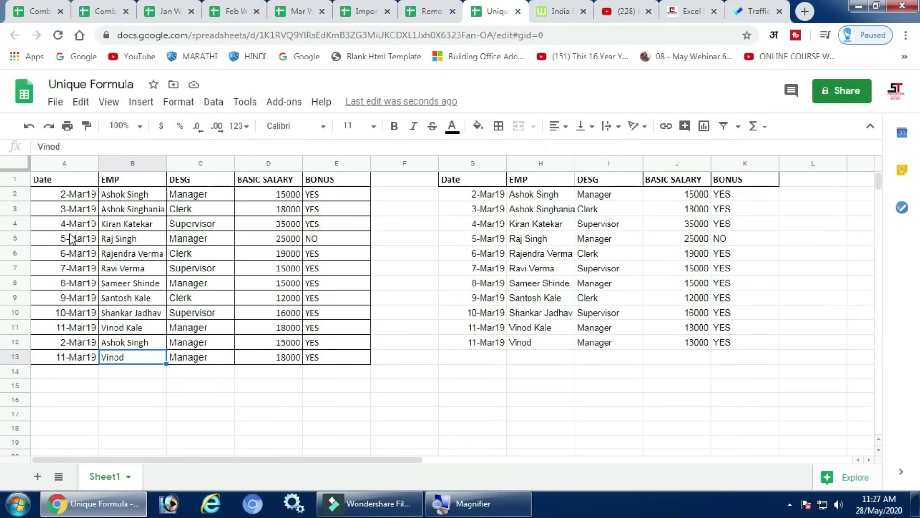
pyautogui.moveTo(70, 239); pyautogui.dragTo(345, 242)
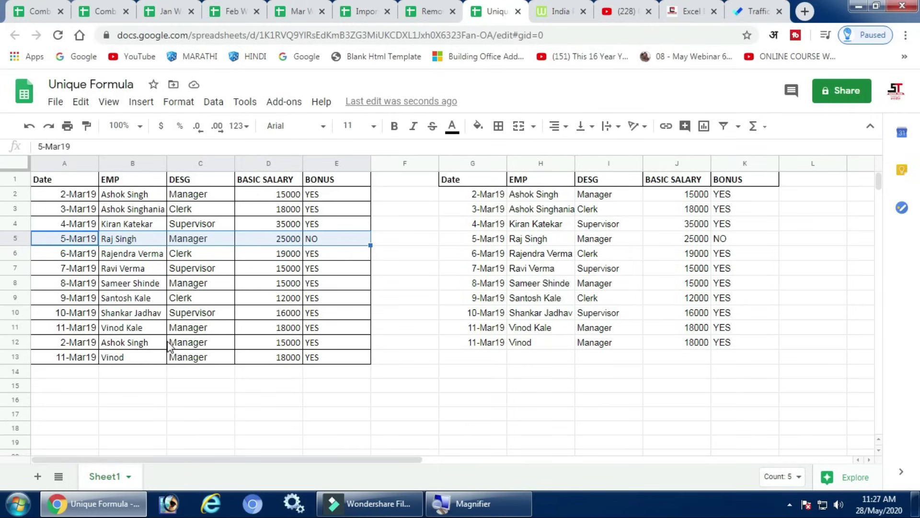
pyautogui.click(90, 314)
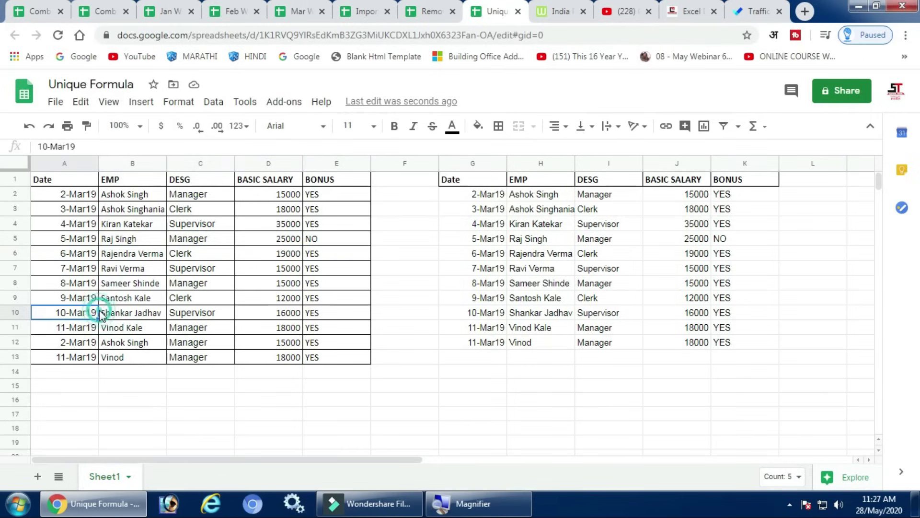
pyautogui.moveTo(67, 181)
pyautogui.mouseDown()
pyautogui.moveTo(328, 342)
pyautogui.moveTo(330, 357)
pyautogui.mouseUp()
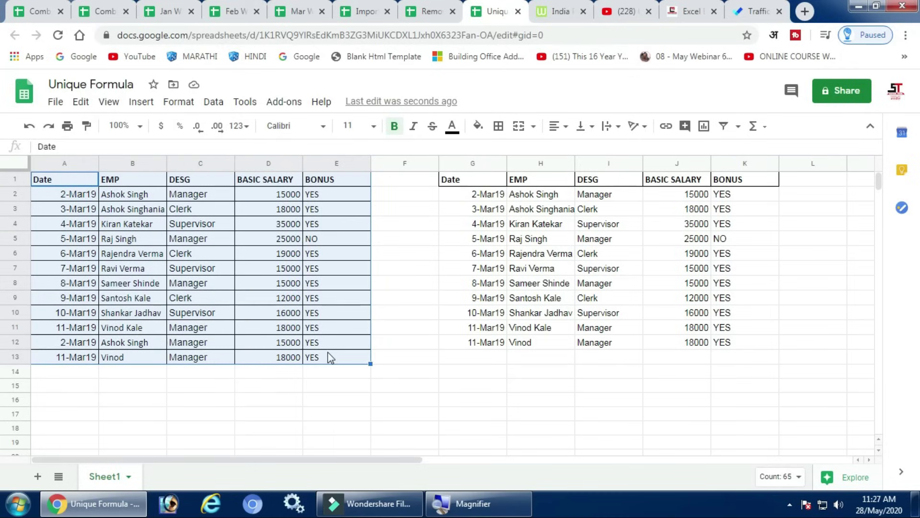
pyautogui.click(213, 102)
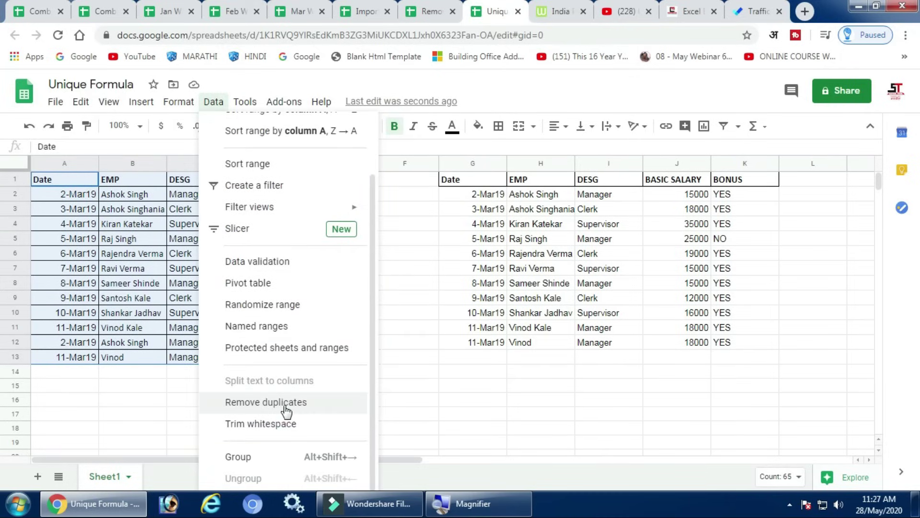
pyautogui.click(284, 403)
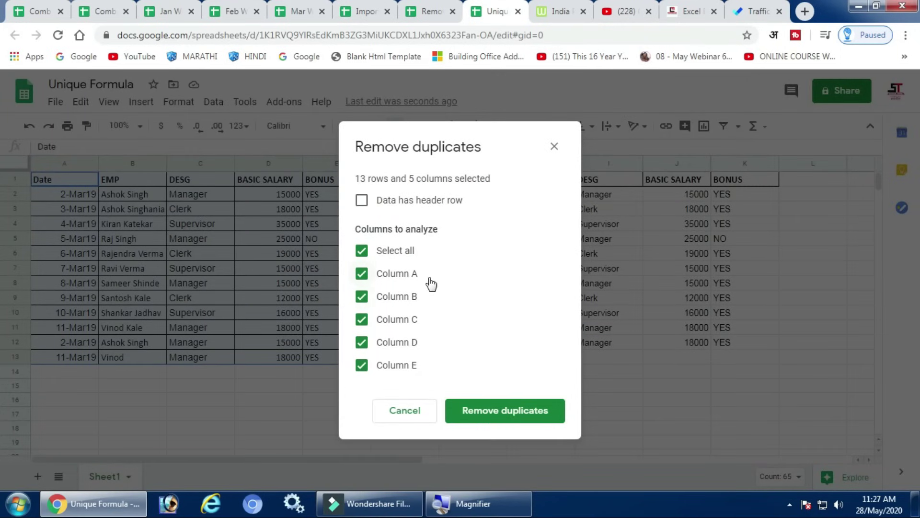
pyautogui.press('Escape')
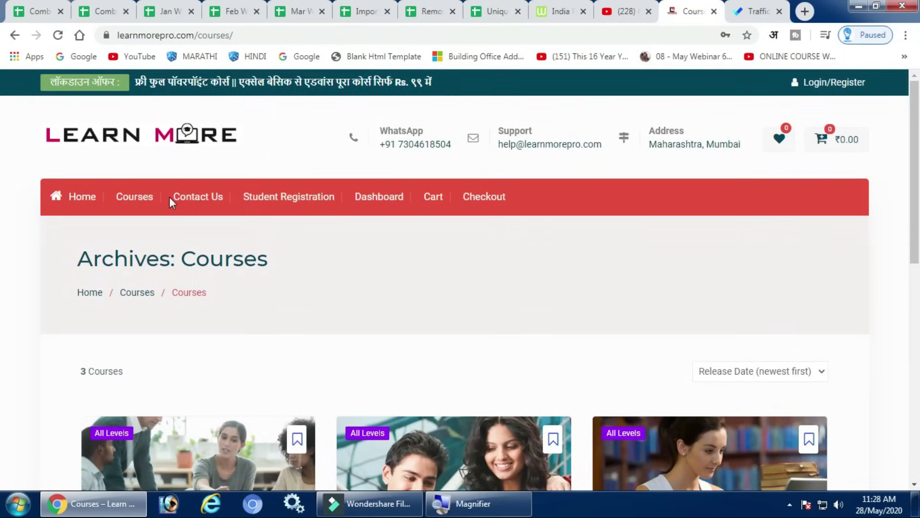
# - Scroll through the three course cards on the Courses page and back up
pyautogui.scroll(-5, 169, 198)
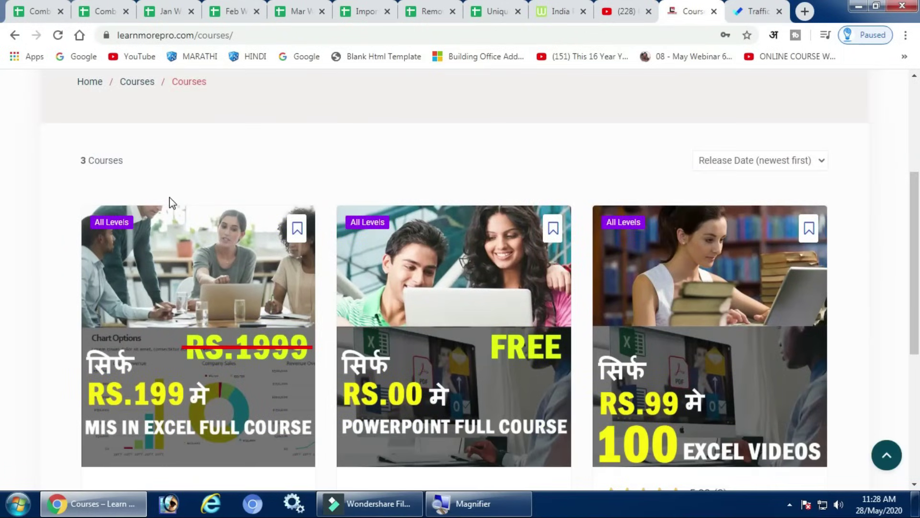
pyautogui.scroll(-1, 170, 201)
pyautogui.scroll(-2, 170, 201)
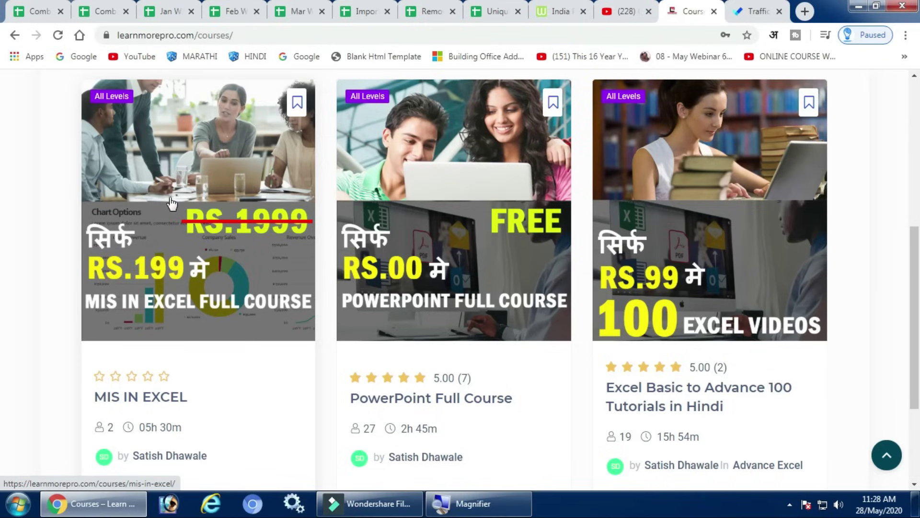
pyautogui.scroll(1, 172, 203)
pyautogui.scroll(5, 174, 199)
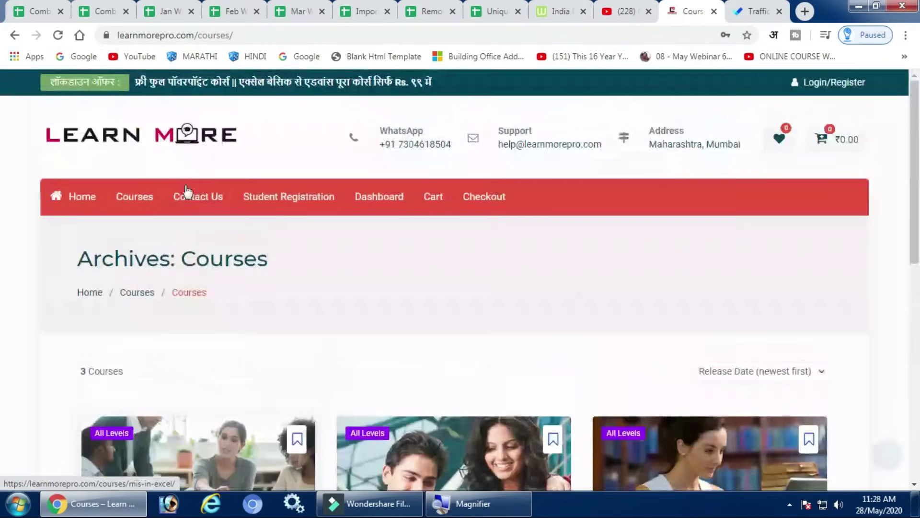
pyautogui.scroll(-2, 248, 162)
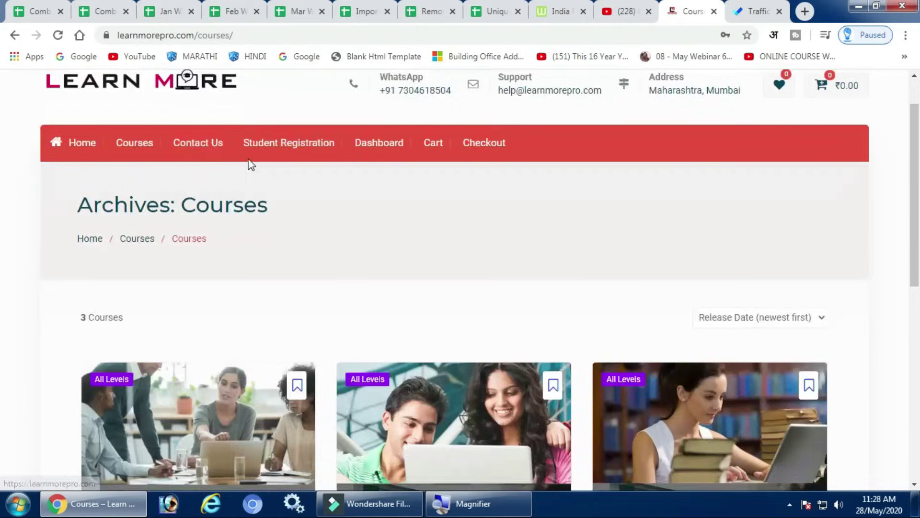
pyautogui.scroll(-3, 266, 180)
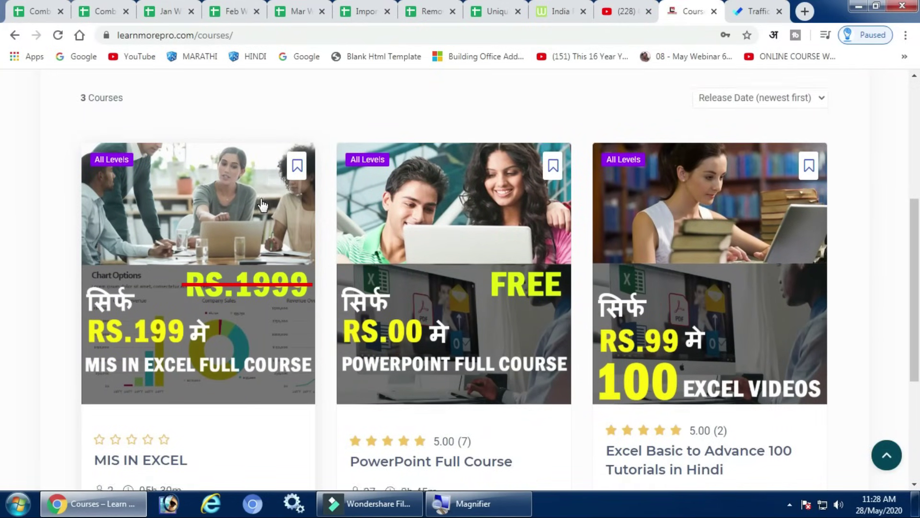
pyautogui.scroll(-1, 237, 324)
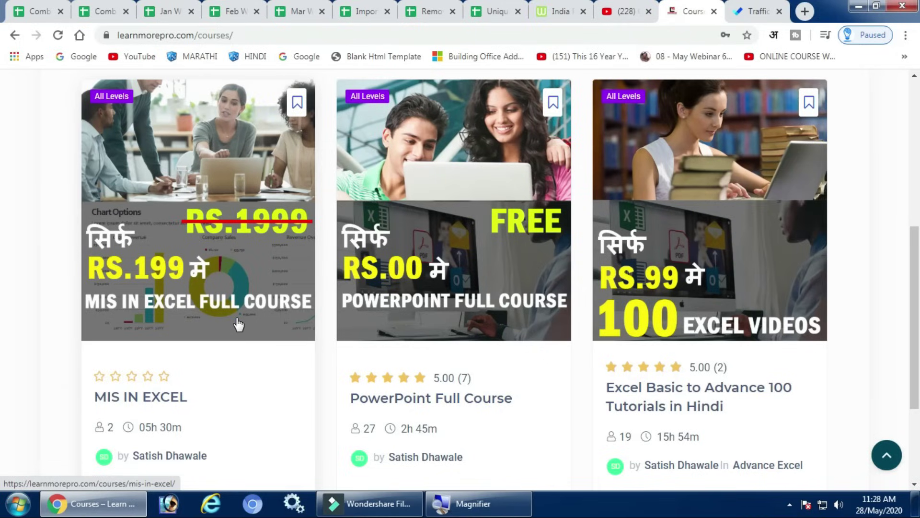
pyautogui.scroll(5, 565, 219)
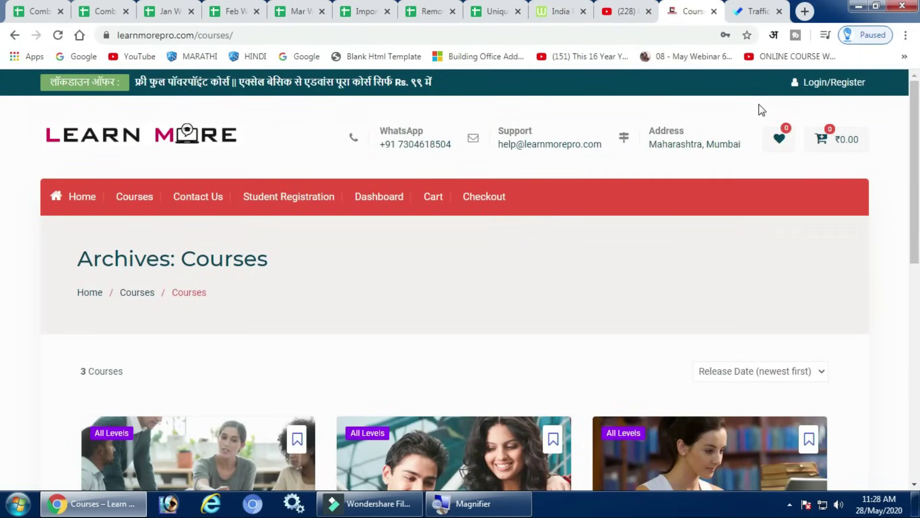